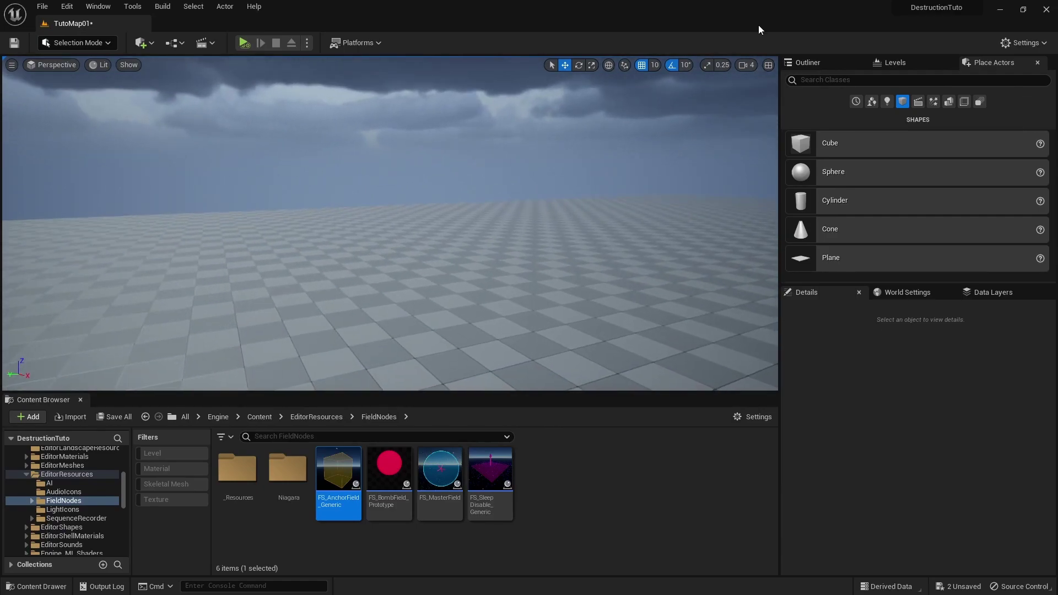
Place a cube in the level and raise it so its base rests on the floor
{"action": "left_click_drag", "start_coordinate": [409, 294], "coordinate": [433, 285]}
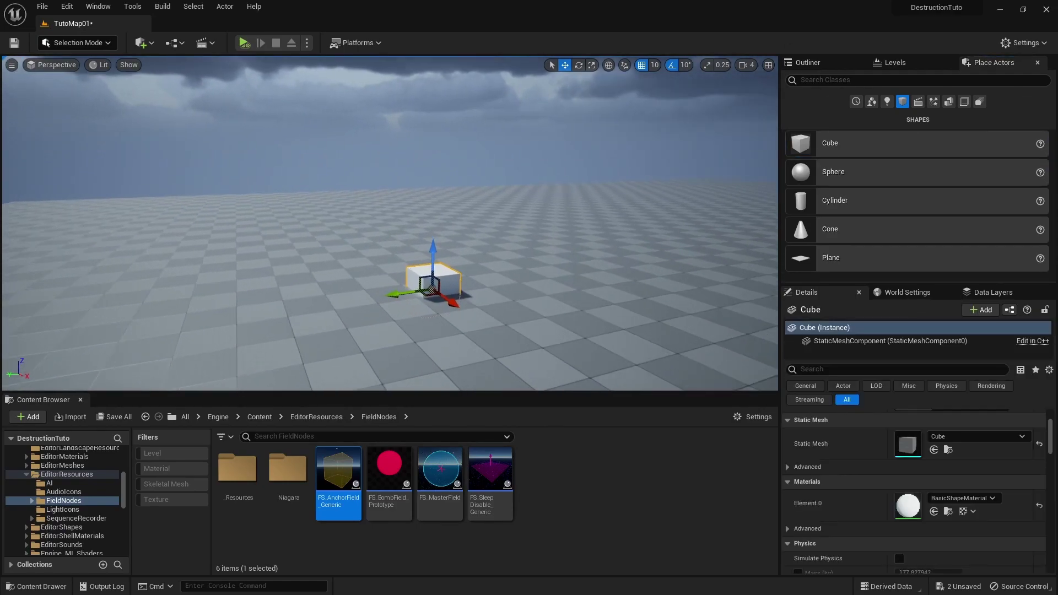
{"action": "scroll", "coordinate": [444, 276], "scroll_direction": "down", "scroll_amount": 3}
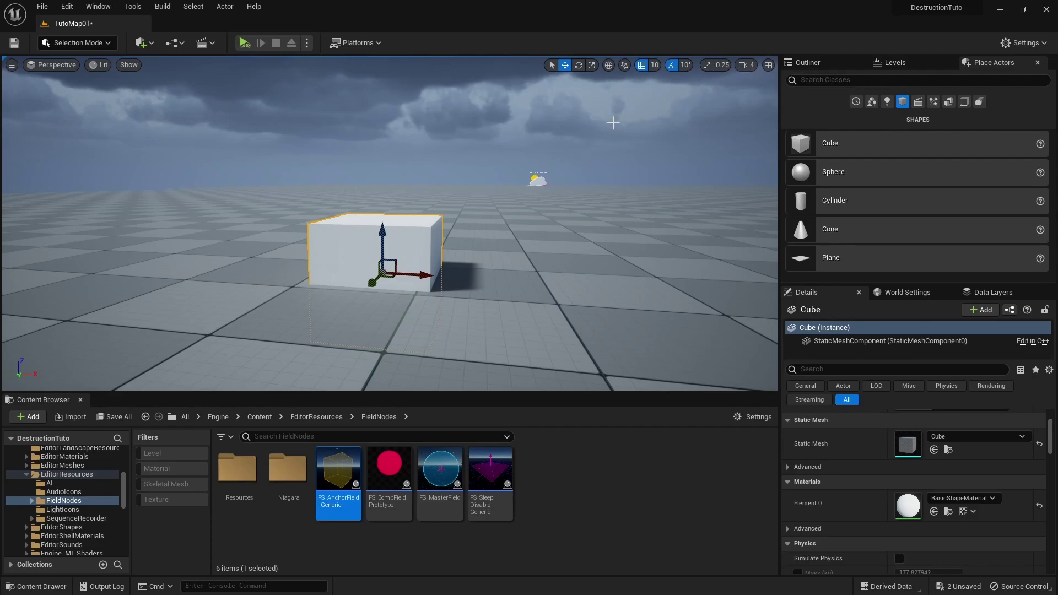
{"action": "left_click_drag", "start_coordinate": [382, 230], "coordinate": [383, 177]}
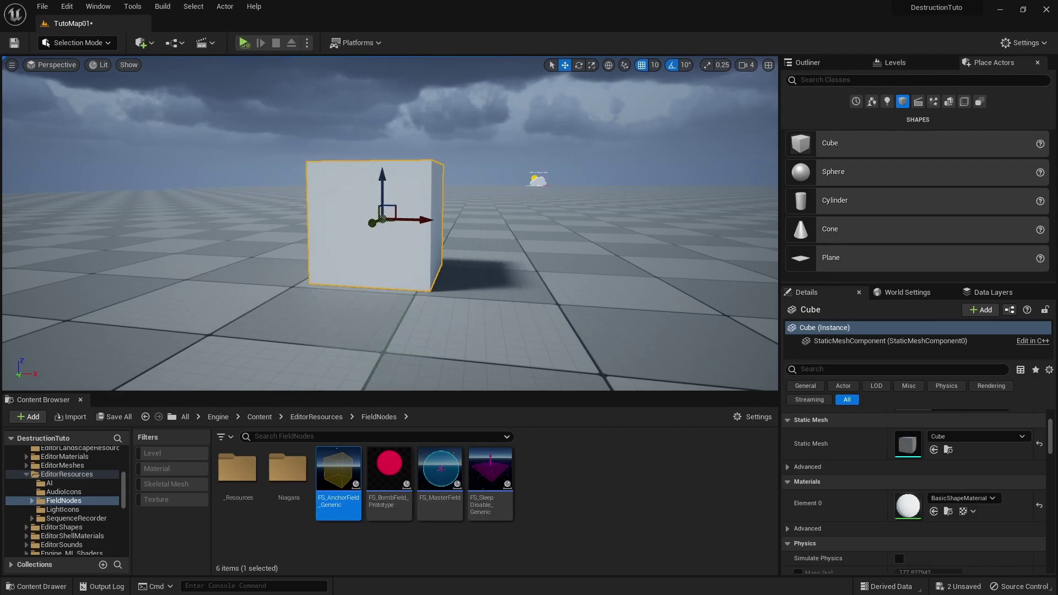
Scale the cube down along its Y axis to turn it into a thin wall section
{"action": "key", "text": "q"}
{"action": "right_click_drag", "start_coordinate": [383, 176], "coordinate": [421, 149]}
{"action": "right_click_drag", "start_coordinate": [404, 204], "coordinate": [463, 226]}
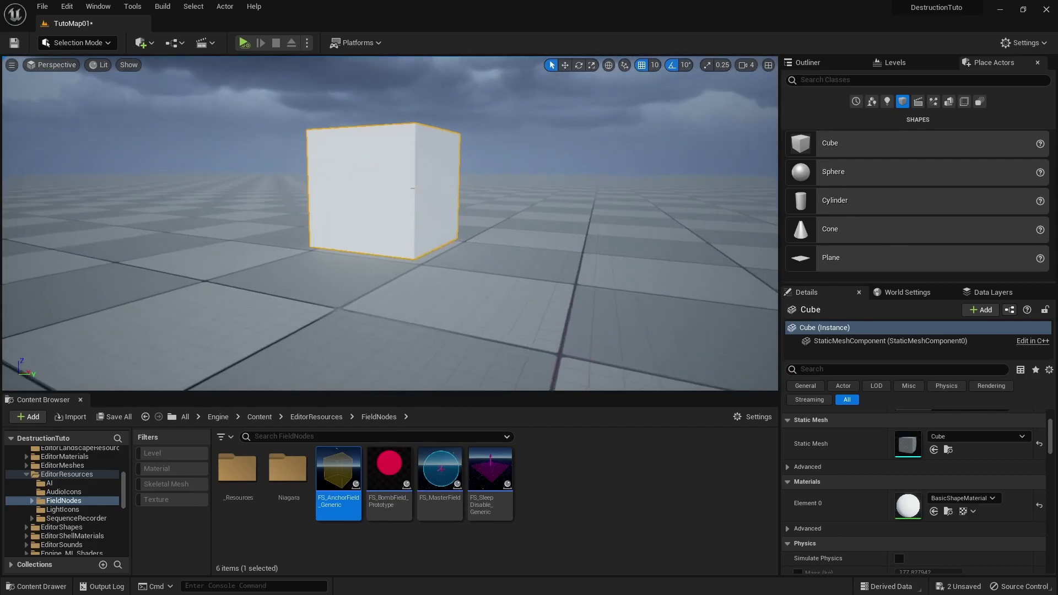
{"action": "key", "text": "r"}
{"action": "right_click_drag", "start_coordinate": [404, 205], "coordinate": [463, 243]}
{"action": "mouse_move", "coordinate": [371, 171]}
{"action": "left_mouse_down"}
{"action": "mouse_move", "coordinate": [336, 171]}
{"action": "mouse_move", "coordinate": [379, 171]}
{"action": "left_mouse_up"}
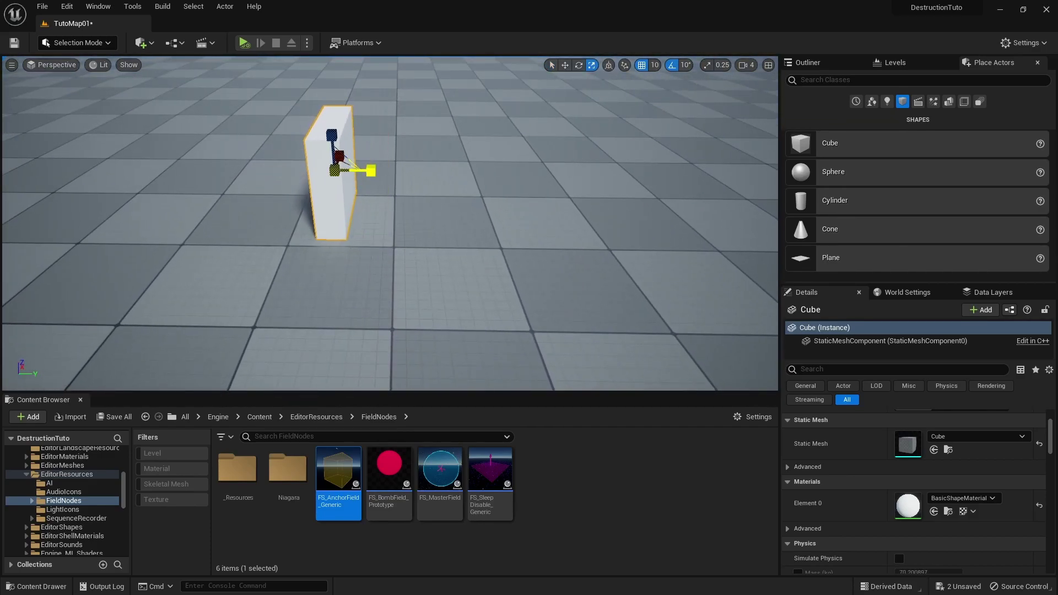
{"action": "right_click_drag", "start_coordinate": [408, 177], "coordinate": [270, 176]}
Duplicate the wall section side by side along the X axis to form a row of four
{"action": "key", "text": "w"}
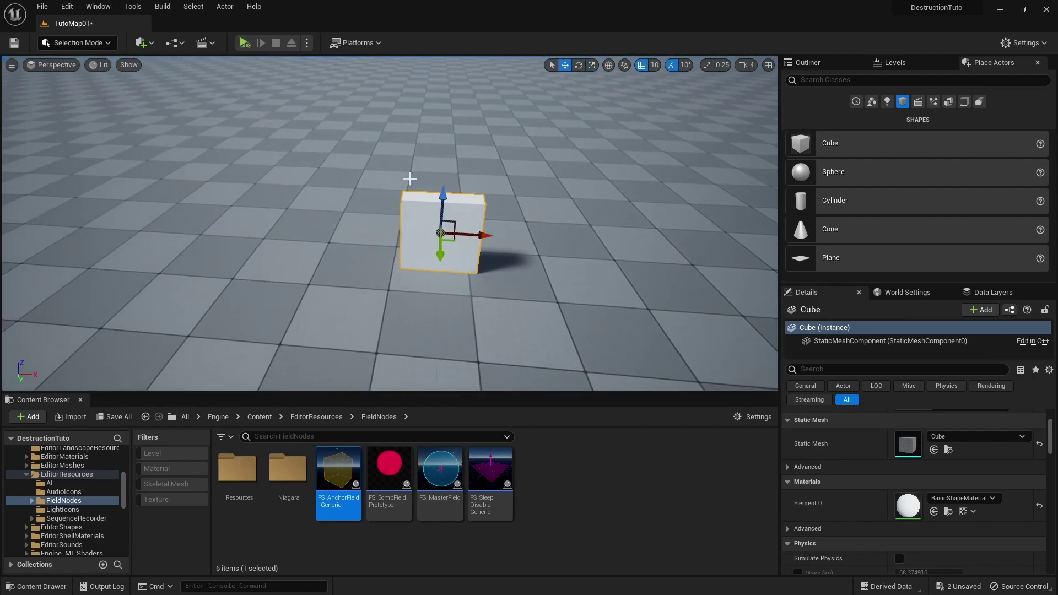
{"action": "left_click_drag", "start_coordinate": [491, 236], "coordinate": [473, 236], "text": "alt"}
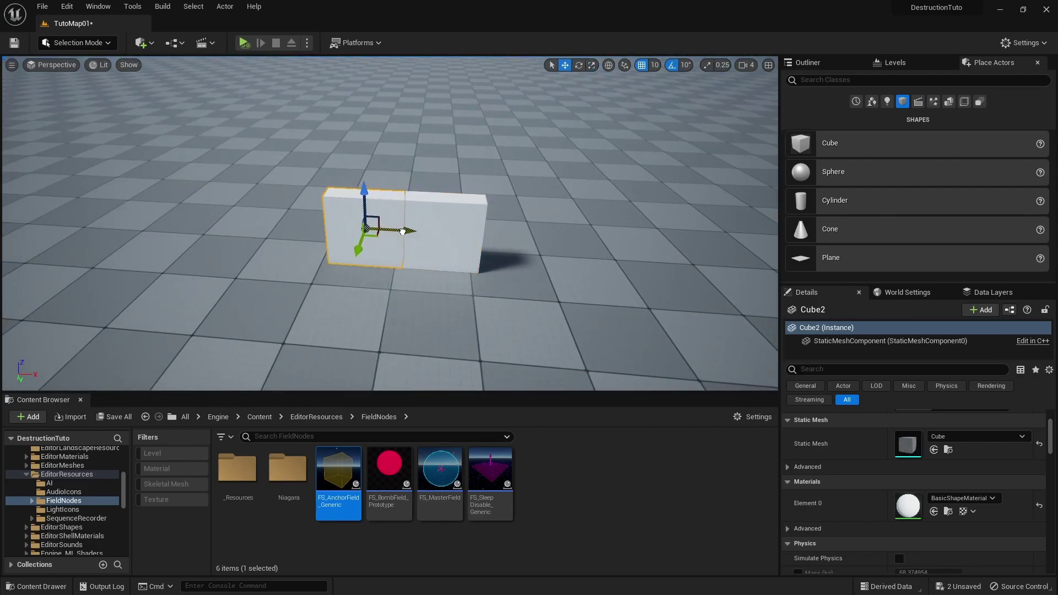
{"action": "left_click_drag", "start_coordinate": [407, 229], "coordinate": [257, 232], "text": "alt"}
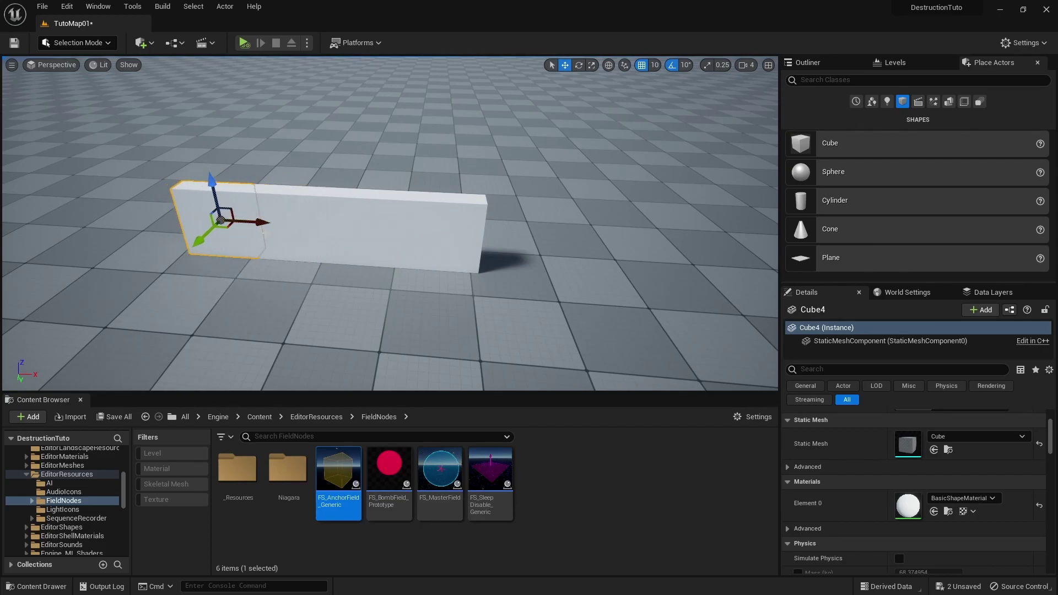
Select all four wall sections and duplicate them upward as a second row stacked on the first
{"action": "left_click", "coordinate": [294, 209], "text": "ctrl"}
{"action": "left_click", "coordinate": [375, 218], "text": "ctrl"}
{"action": "left_click", "coordinate": [445, 224], "text": "ctrl"}
{"action": "right_click_drag", "start_coordinate": [445, 223], "coordinate": [460, 138]}
{"action": "key", "text": "w"}
{"action": "key", "text": "f"}
{"action": "left_click_drag", "start_coordinate": [501, 277], "coordinate": [490, 149], "text": "alt"}
{"action": "right_click_drag", "start_coordinate": [368, 127], "coordinate": [524, 185]}
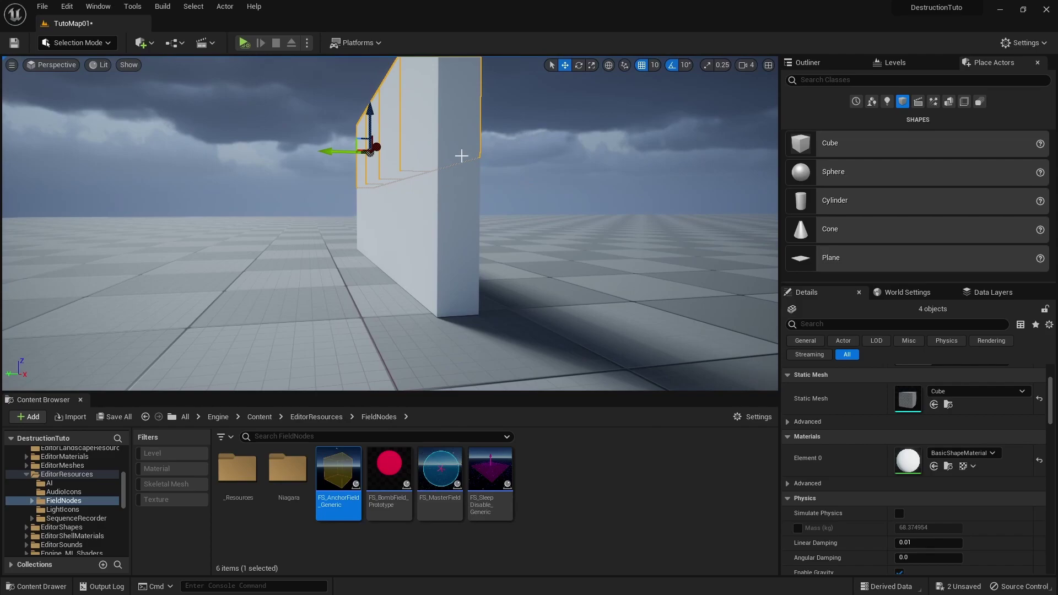
Add the four lower sections to the selection and duplicate all eight along the Y axis as a front layer
{"action": "right_click_drag", "start_coordinate": [462, 156], "coordinate": [385, 151]}
{"action": "left_click", "coordinate": [358, 222], "text": "ctrl"}
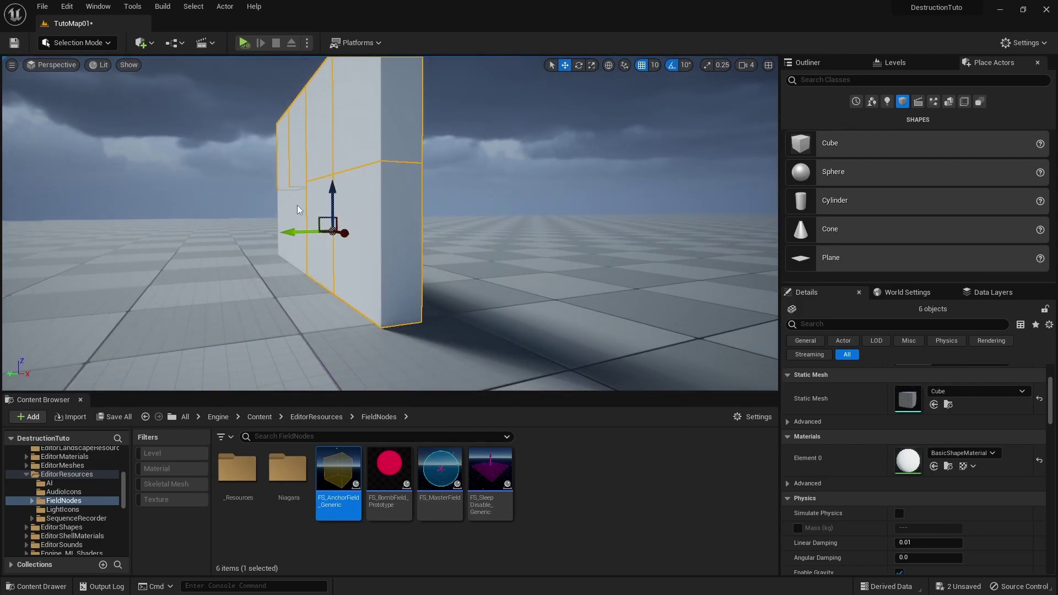
{"action": "right_click_drag", "start_coordinate": [286, 208], "coordinate": [298, 182]}
{"action": "mouse_move", "coordinate": [352, 271]}
{"action": "right_mouse_down"}
{"action": "mouse_move", "coordinate": [359, 263]}
{"action": "mouse_move", "coordinate": [352, 271]}
{"action": "right_mouse_up"}
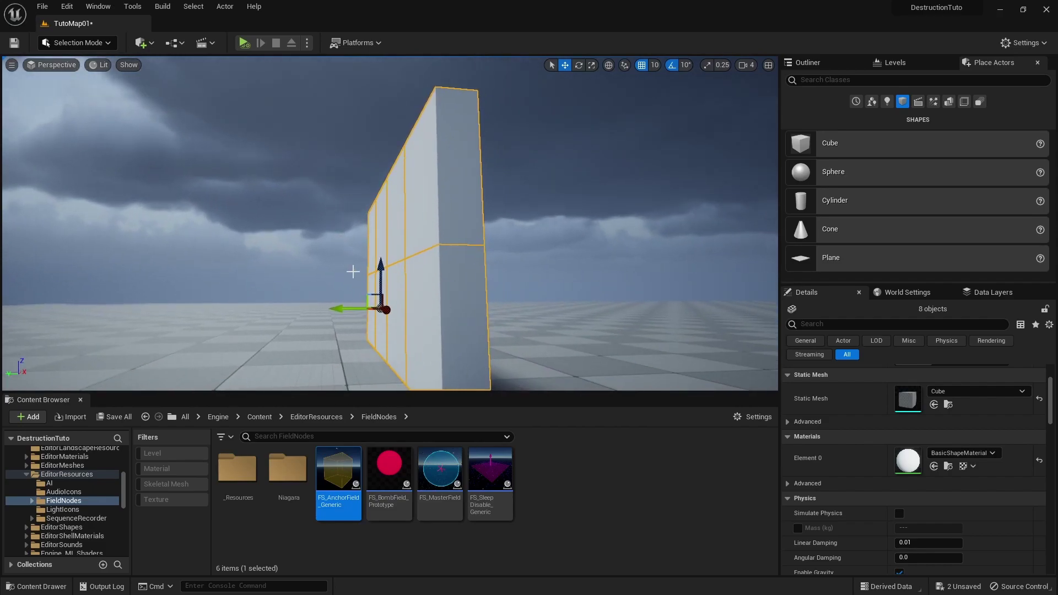
{"action": "left_click_drag", "start_coordinate": [354, 307], "coordinate": [335, 308], "text": "alt"}
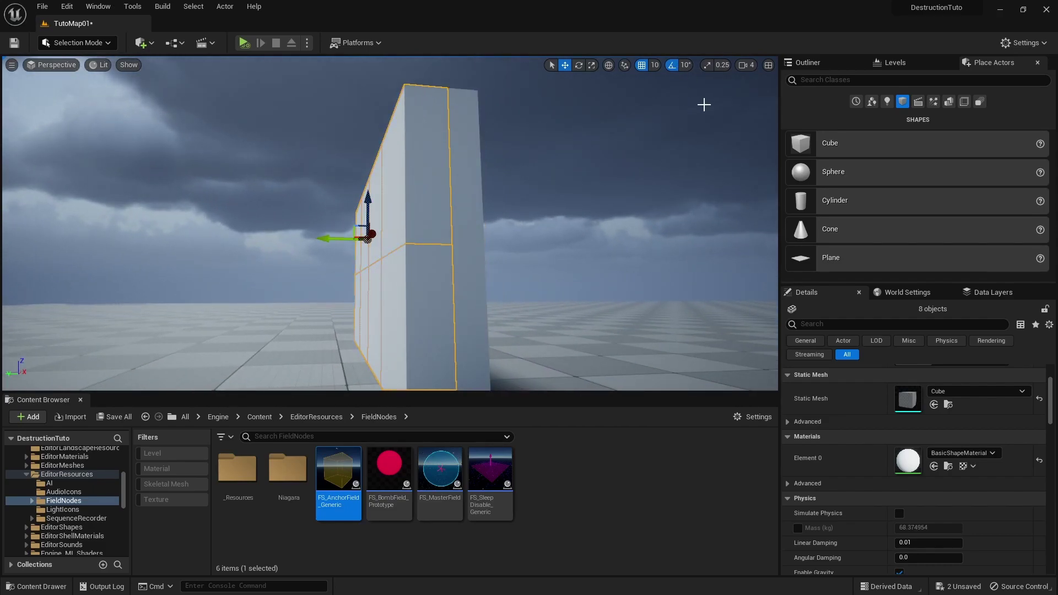
Thin the duplicated front layer along the Y axis and position it against the back wall with grid snapping off
{"action": "left_click_drag", "start_coordinate": [332, 244], "coordinate": [363, 244]}
{"action": "right_click_drag", "start_coordinate": [334, 239], "coordinate": [383, 261]}
{"action": "key", "text": "w"}
{"action": "left_click_drag", "start_coordinate": [389, 261], "coordinate": [391, 260]}
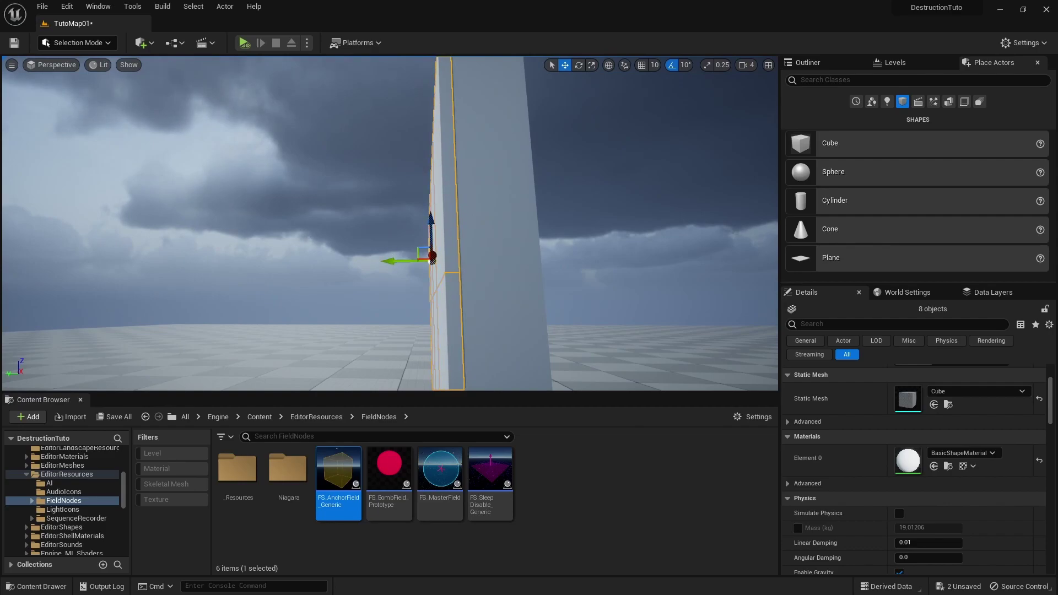
Select the eight thin front sections again and move them slightly away from the back wall
{"action": "right_click_drag", "start_coordinate": [435, 233], "coordinate": [461, 259]}
{"action": "right_click_drag", "start_coordinate": [446, 148], "coordinate": [427, 171]}
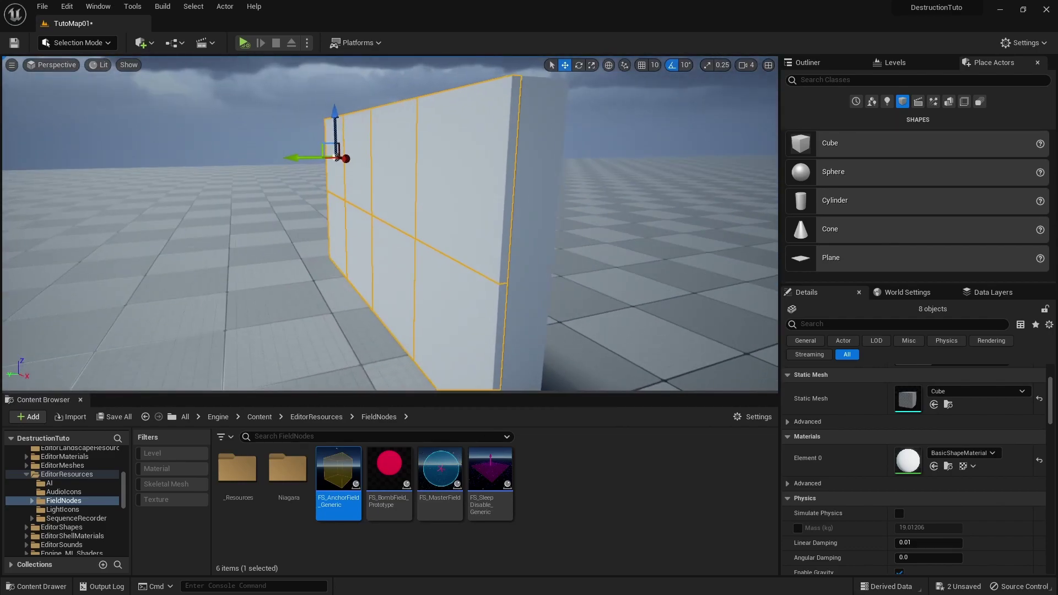
{"action": "right_click_drag", "start_coordinate": [432, 233], "coordinate": [545, 120]}
{"action": "left_click", "coordinate": [579, 125]}
{"action": "right_click_drag", "start_coordinate": [441, 182], "coordinate": [394, 186]}
{"action": "left_click", "coordinate": [439, 184]}
{"action": "left_click", "coordinate": [459, 302], "text": "ctrl"}
{"action": "left_click", "coordinate": [481, 220], "text": "ctrl"}
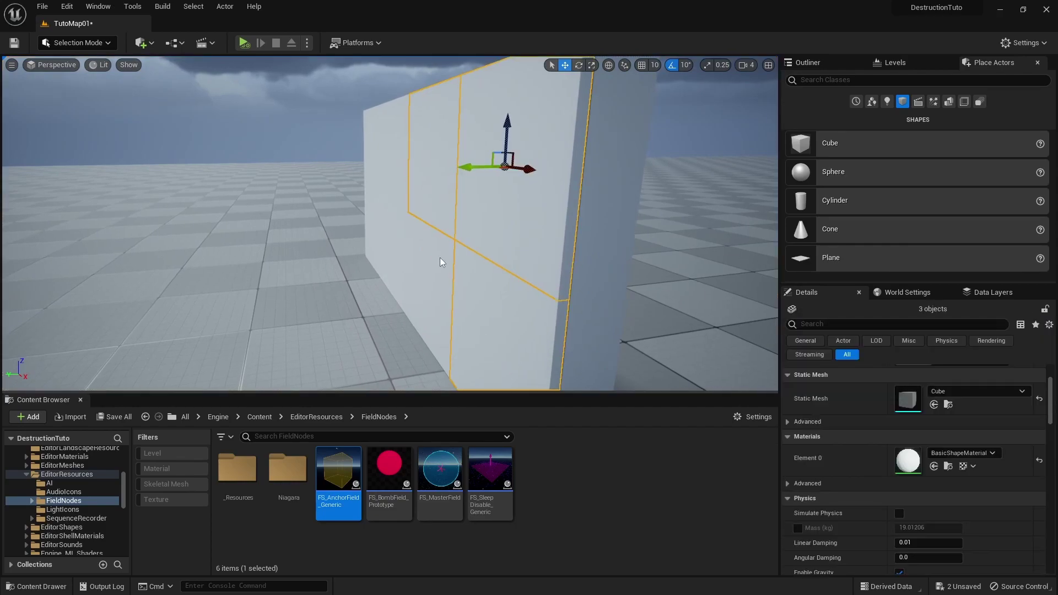
{"action": "left_click", "coordinate": [438, 261], "text": "ctrl"}
{"action": "left_click", "coordinate": [398, 242], "text": "ctrl"}
{"action": "left_click", "coordinate": [395, 179], "text": "ctrl"}
{"action": "right_click_drag", "start_coordinate": [396, 177], "coordinate": [353, 164]}
{"action": "right_click_drag", "start_coordinate": [397, 283], "coordinate": [350, 255]}
{"action": "left_click", "coordinate": [389, 189], "text": "ctrl"}
{"action": "left_click", "coordinate": [389, 248], "text": "ctrl"}
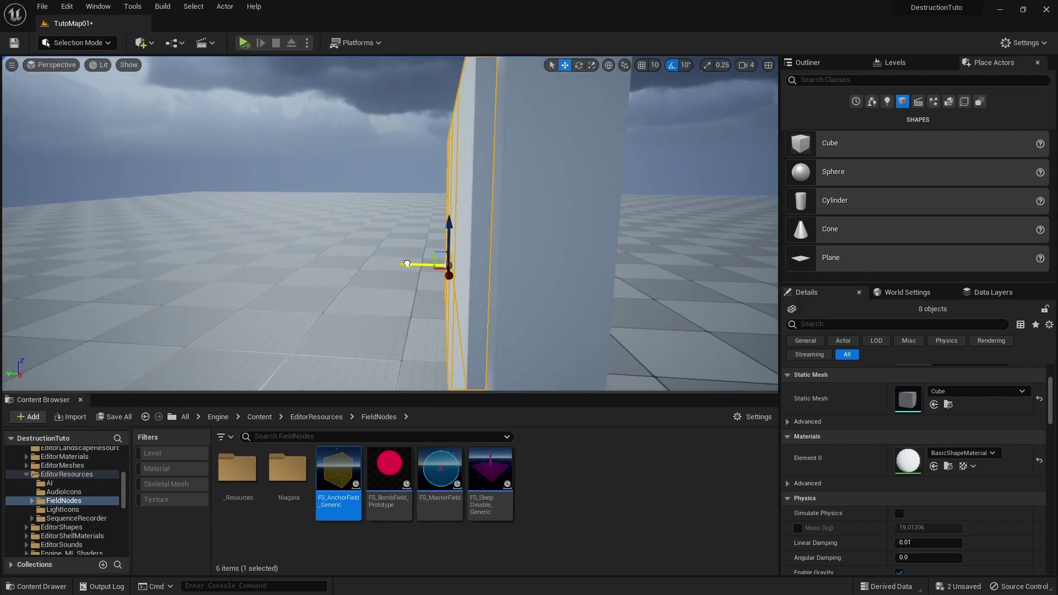
{"action": "right_click_drag", "start_coordinate": [408, 264], "coordinate": [226, 298]}
Open the Concrete_Slab_sdxlbexa folder under Content/Megascans/Surfaces
{"action": "scroll", "coordinate": [34, 521], "scroll_direction": "up", "scroll_amount": 3}
{"action": "scroll", "coordinate": [33, 520], "scroll_direction": "up", "scroll_amount": 3}
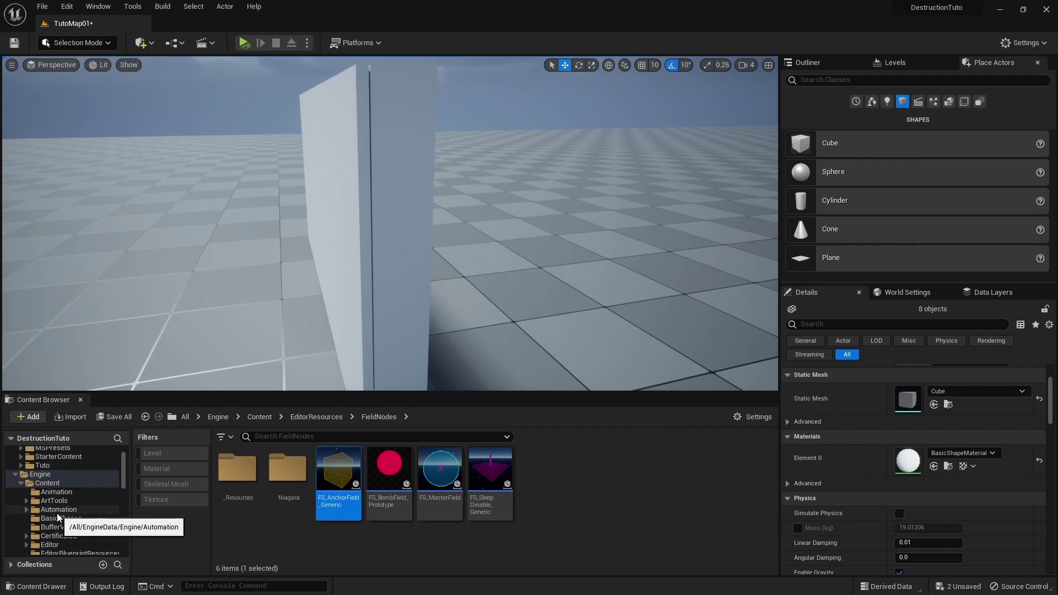
{"action": "scroll", "coordinate": [70, 488], "scroll_direction": "up", "scroll_amount": 2}
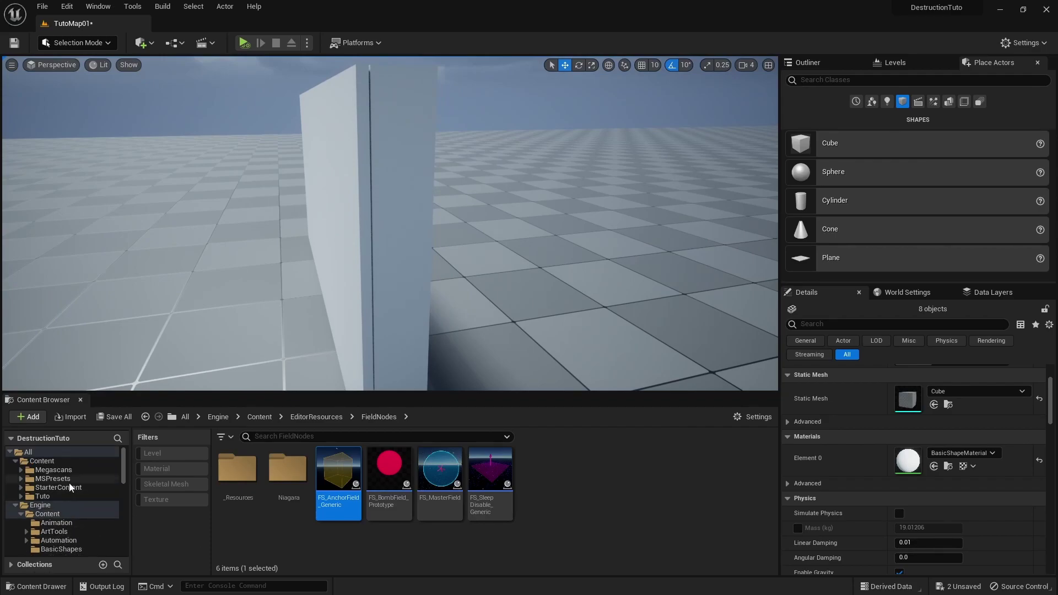
{"action": "left_click", "coordinate": [58, 473]}
{"action": "double_click", "coordinate": [237, 469]}
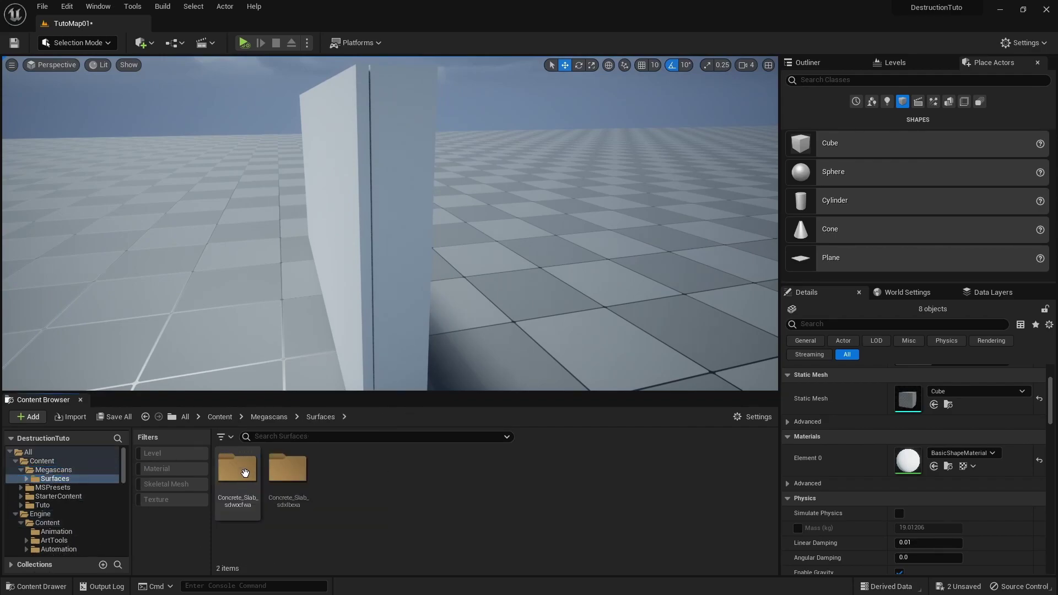
{"action": "double_click", "coordinate": [291, 478]}
Select the eight front sections and assign the MI_Concrete_Slab_sdxlbexa_4K material to them
{"action": "right_click_drag", "start_coordinate": [406, 354], "coordinate": [466, 356]}
{"action": "left_click", "coordinate": [270, 136]}
{"action": "key", "text": "q"}
{"action": "right_click_drag", "start_coordinate": [270, 136], "coordinate": [353, 118]}
{"action": "left_click", "coordinate": [379, 197], "text": "ctrl"}
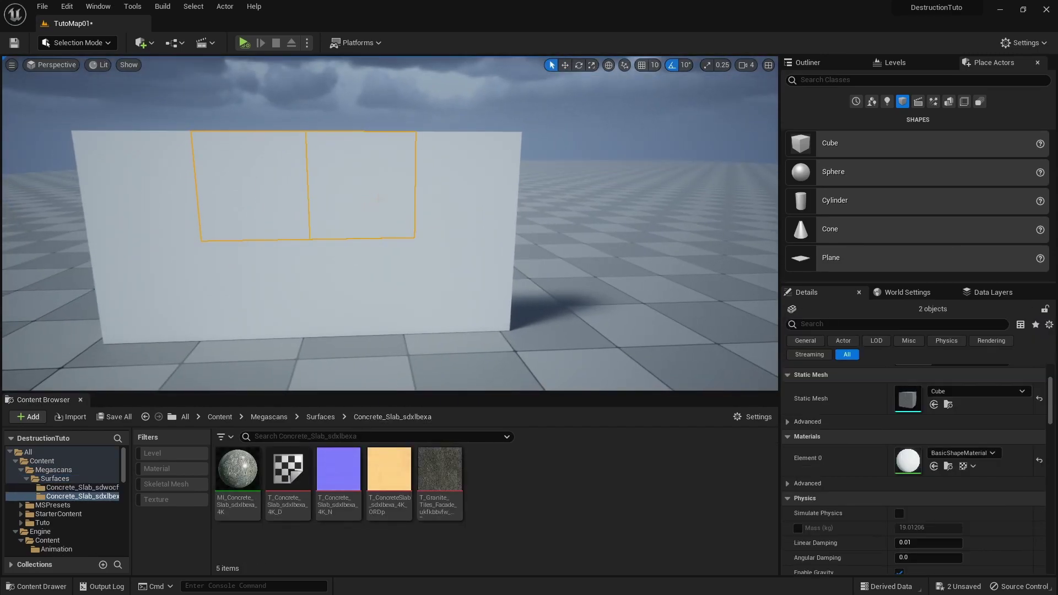
{"action": "left_click", "coordinate": [251, 295], "text": "ctrl"}
{"action": "left_click", "coordinate": [177, 259], "text": "ctrl"}
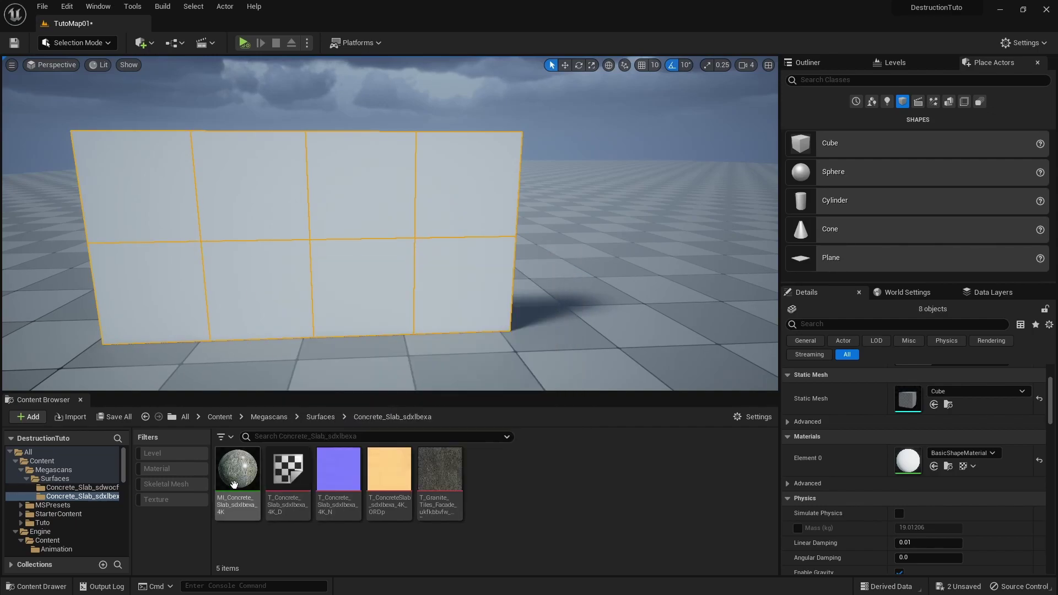
{"action": "left_click_drag", "start_coordinate": [237, 468], "coordinate": [912, 462]}
Select the eight back wall sections and assign MI_Concrete_Slab_sdwocfwa_8K from the Concrete_Slab_sdwocfwa folder
{"action": "right_click_drag", "start_coordinate": [381, 220], "coordinate": [182, 220]}
{"action": "left_click", "coordinate": [382, 219]}
{"action": "left_click", "coordinate": [374, 306], "text": "ctrl"}
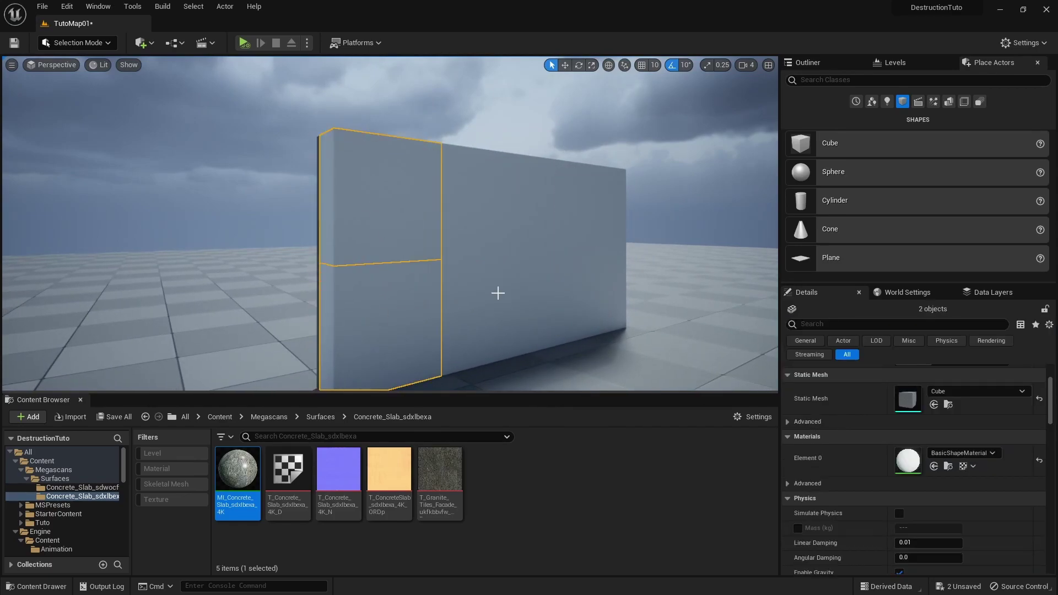
{"action": "left_click", "coordinate": [479, 226], "text": "ctrl"}
{"action": "left_click", "coordinate": [540, 212], "text": "ctrl"}
{"action": "left_click", "coordinate": [542, 265], "text": "ctrl"}
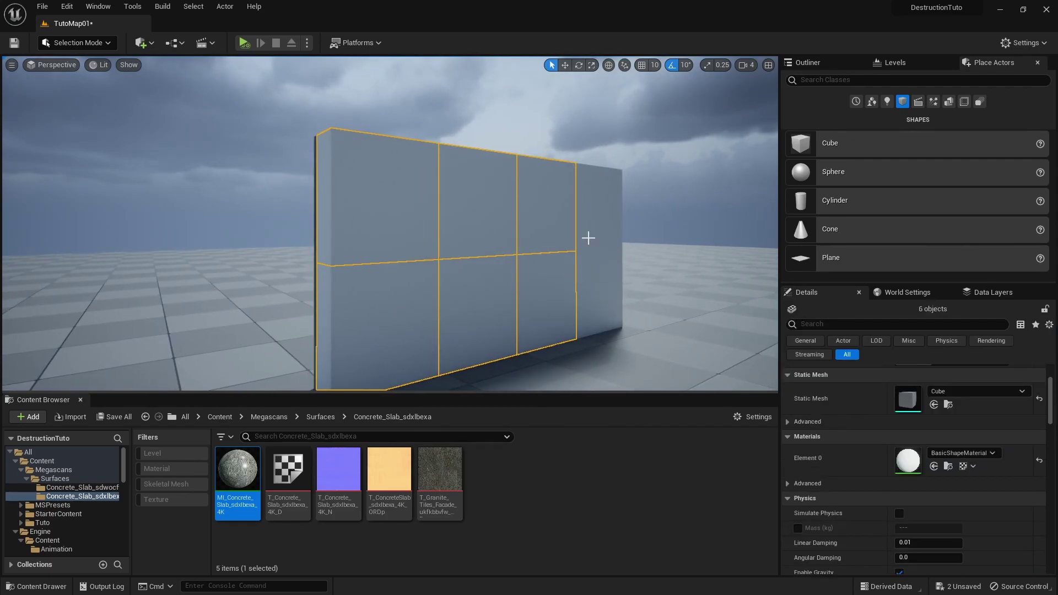
{"action": "left_click", "coordinate": [588, 238], "text": "ctrl"}
{"action": "left_click", "coordinate": [593, 276], "text": "ctrl"}
{"action": "left_click", "coordinate": [82, 487]}
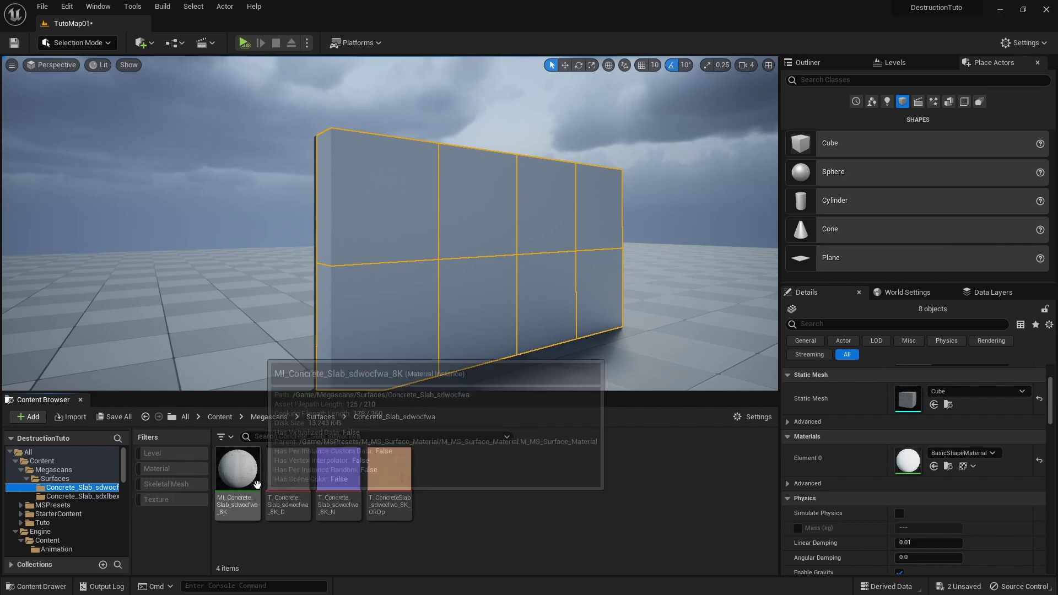
{"action": "left_click_drag", "start_coordinate": [257, 484], "coordinate": [915, 458]}
Inspect the concrete materials on the wall's faces and edges in game view
{"action": "right_click_drag", "start_coordinate": [373, 187], "coordinate": [373, 186]}
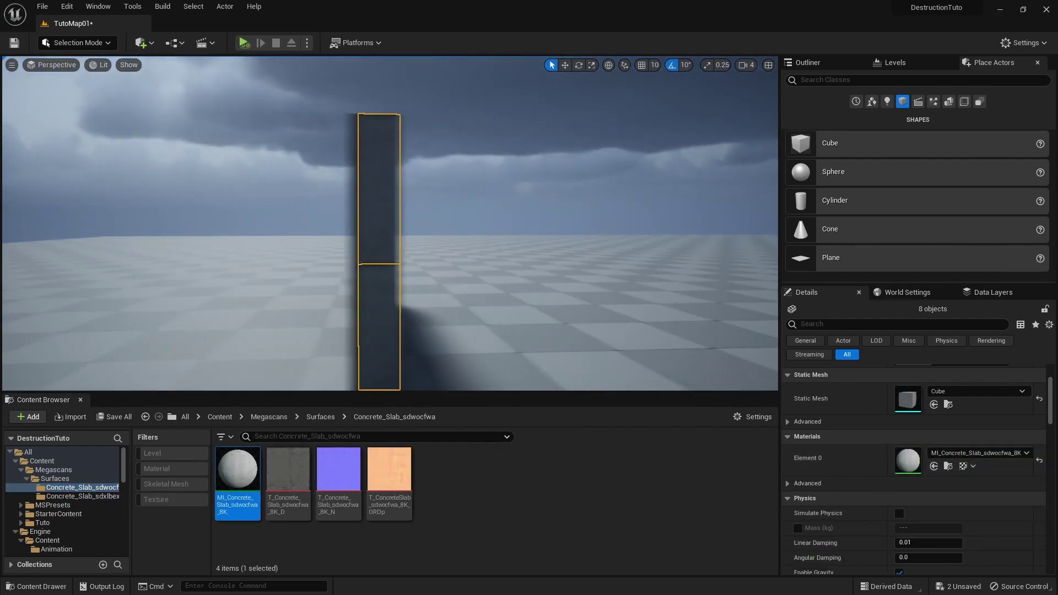
{"action": "key", "text": "g"}
{"action": "right_click_drag", "start_coordinate": [430, 219], "coordinate": [430, 219]}
{"action": "key", "text": "w"}
{"action": "key", "text": "s"}
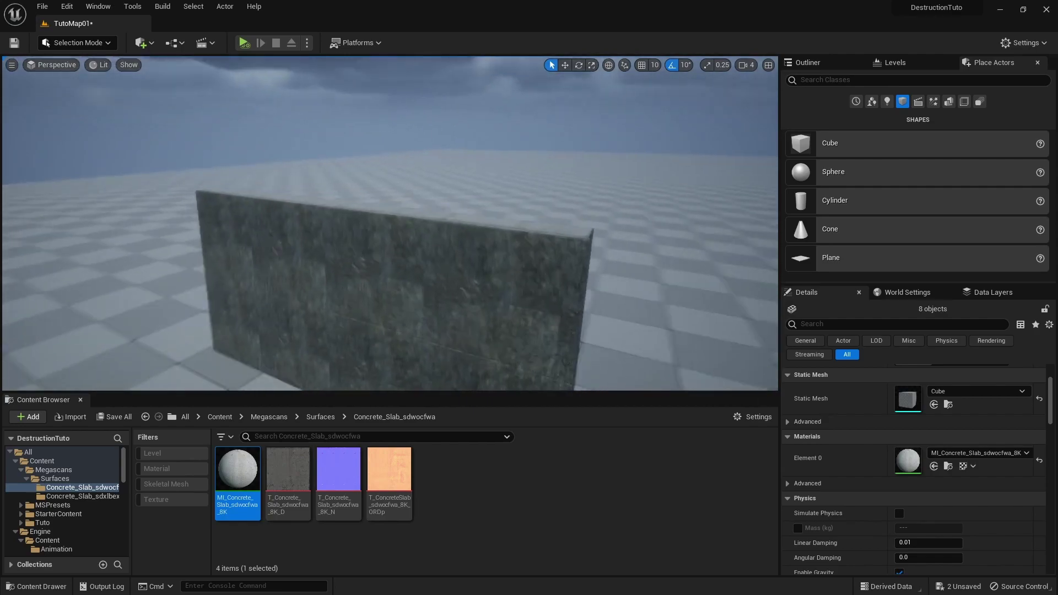
{"action": "right_click_drag", "start_coordinate": [558, 212], "coordinate": [557, 212]}
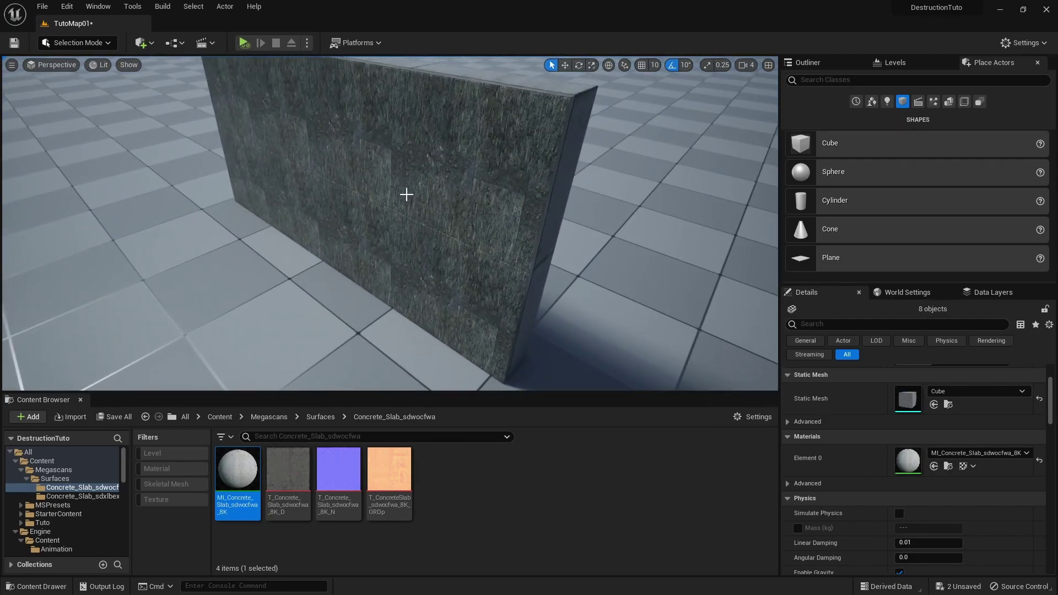
{"action": "right_click_drag", "start_coordinate": [406, 194], "coordinate": [314, 191]}
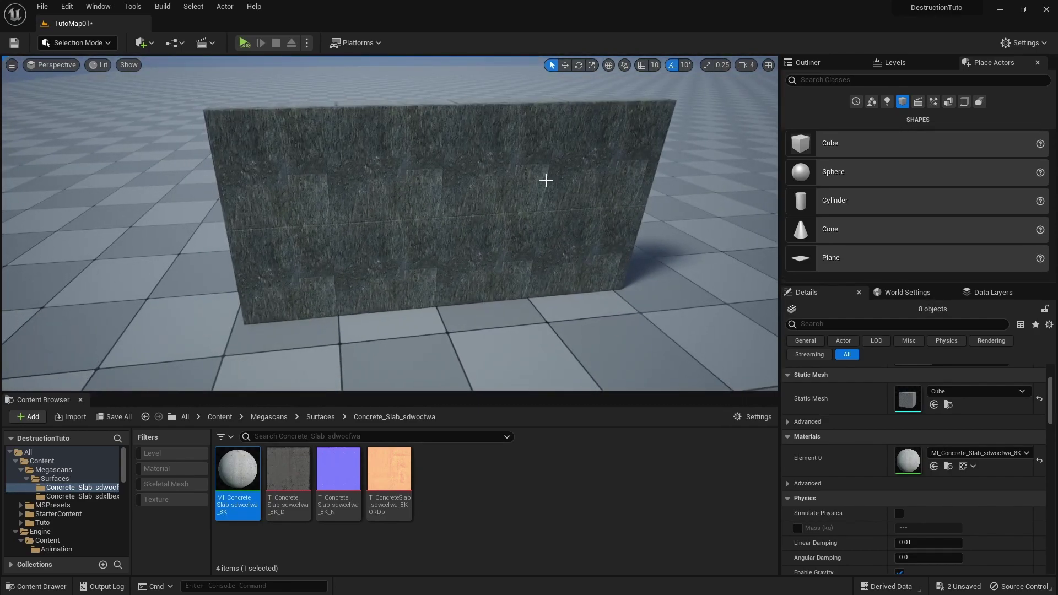
Select the eight thin front sections and switch the editor to Fracture mode
{"action": "left_click", "coordinate": [462, 175]}
{"action": "left_click", "coordinate": [307, 182], "text": "ctrl"}
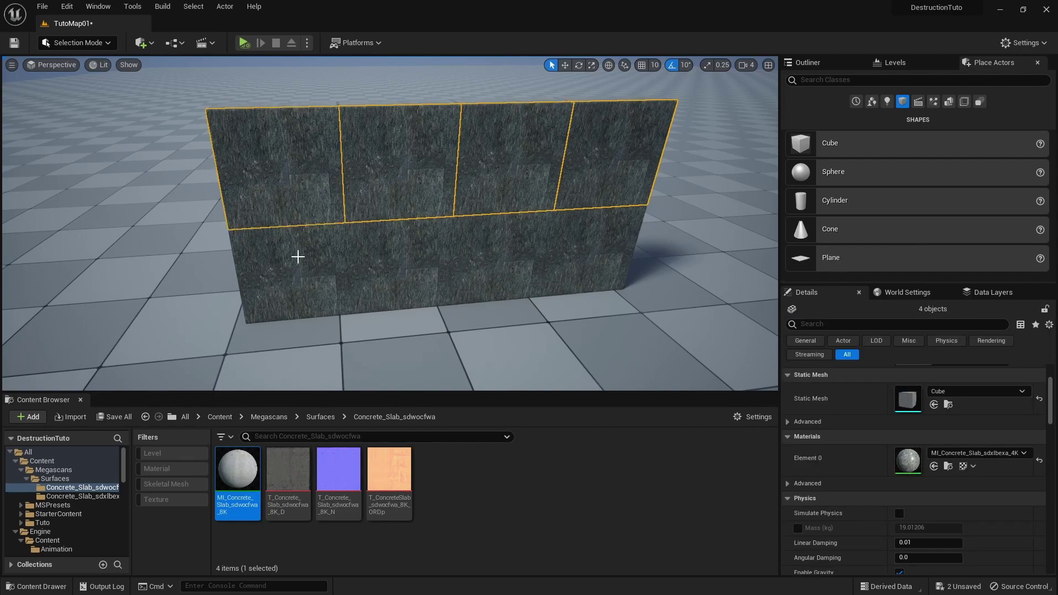
{"action": "left_click", "coordinate": [298, 255], "text": "ctrl"}
{"action": "left_click", "coordinate": [421, 255], "text": "ctrl"}
{"action": "right_click_drag", "start_coordinate": [568, 253], "coordinate": [436, 212]}
{"action": "right_click_drag", "start_coordinate": [496, 237], "coordinate": [487, 236]}
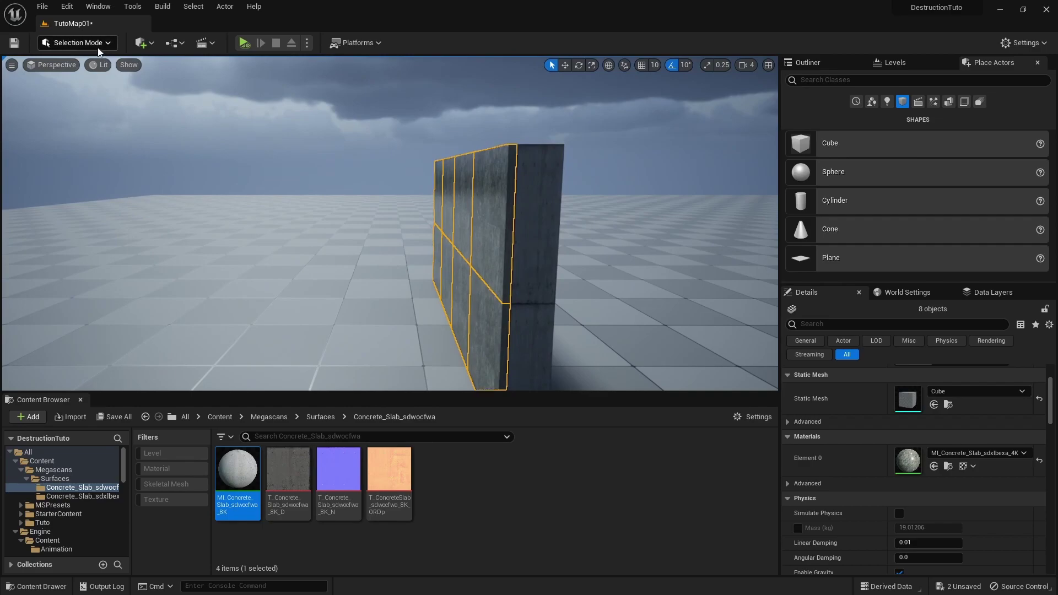
{"action": "left_click", "coordinate": [77, 43]}
{"action": "left_click", "coordinate": [77, 117]}
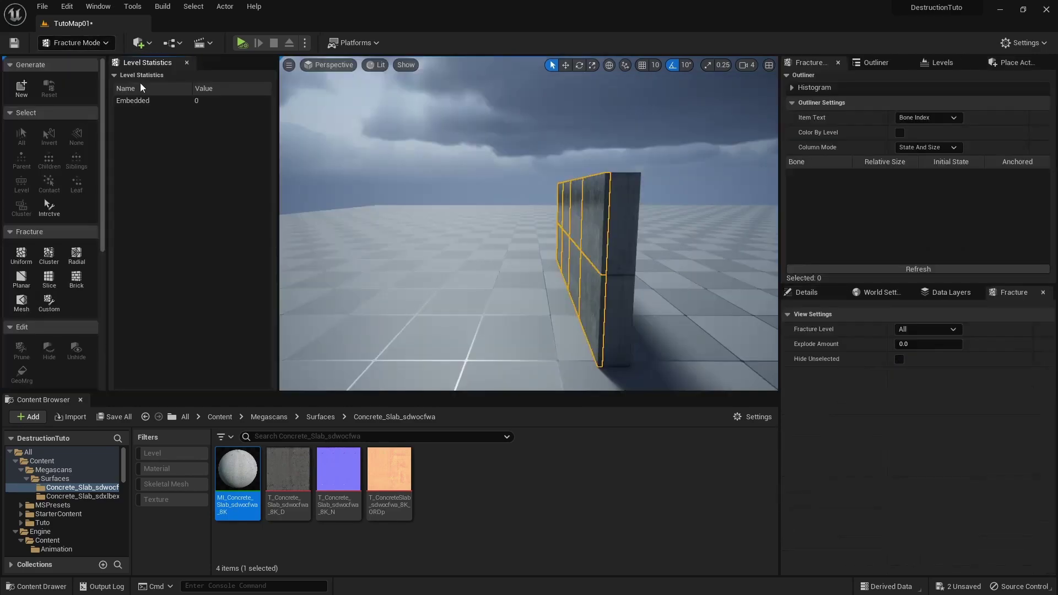
Create a geometry collection named 01 from the selected front sections in the Tuto/GeoCollections folder
{"action": "key", "text": "f"}
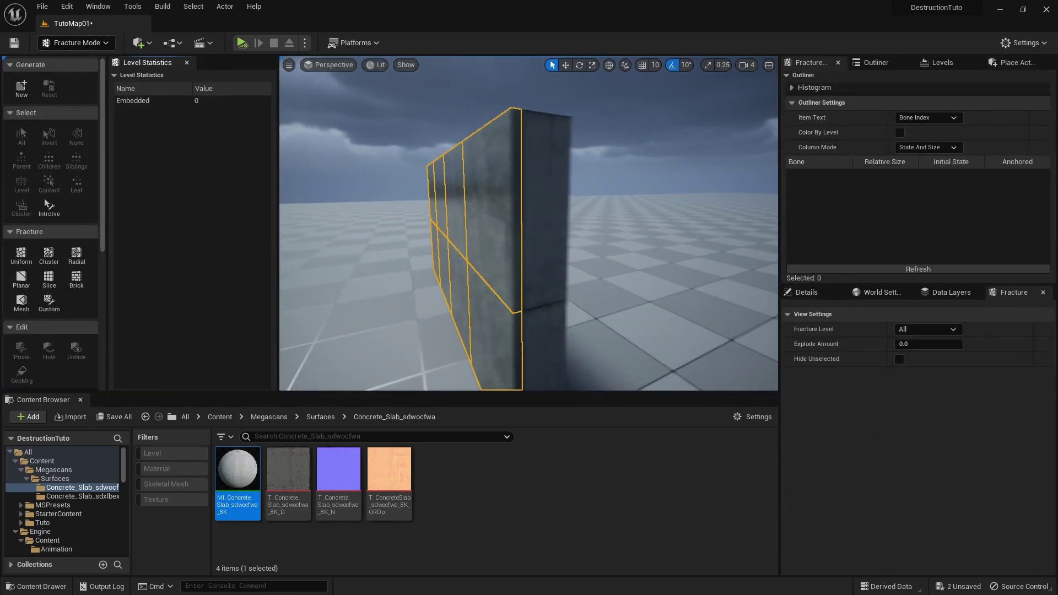
{"action": "left_click", "coordinate": [20, 88]}
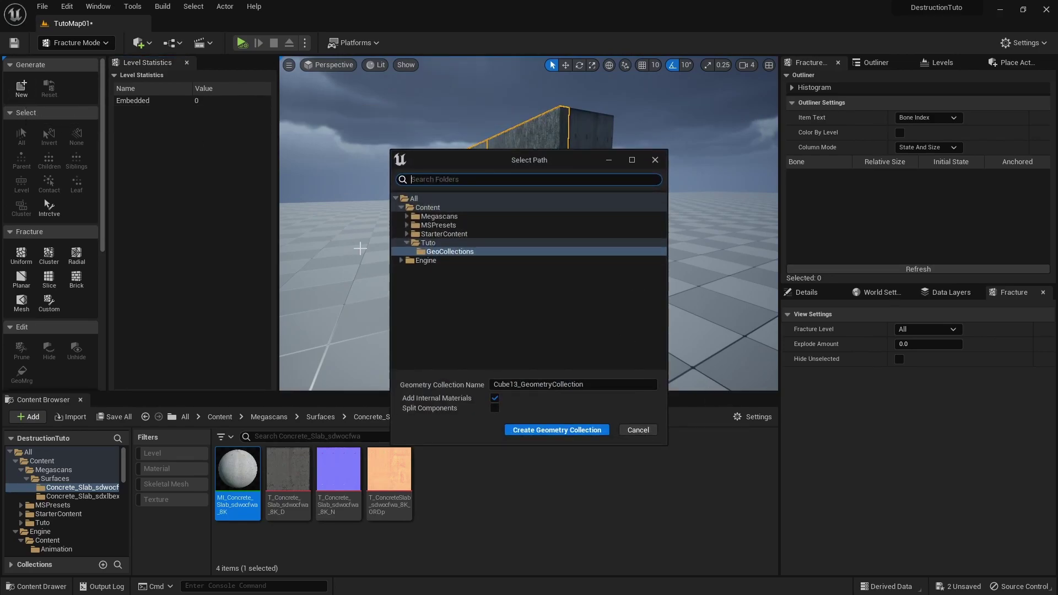
{"action": "left_click", "coordinate": [583, 385]}
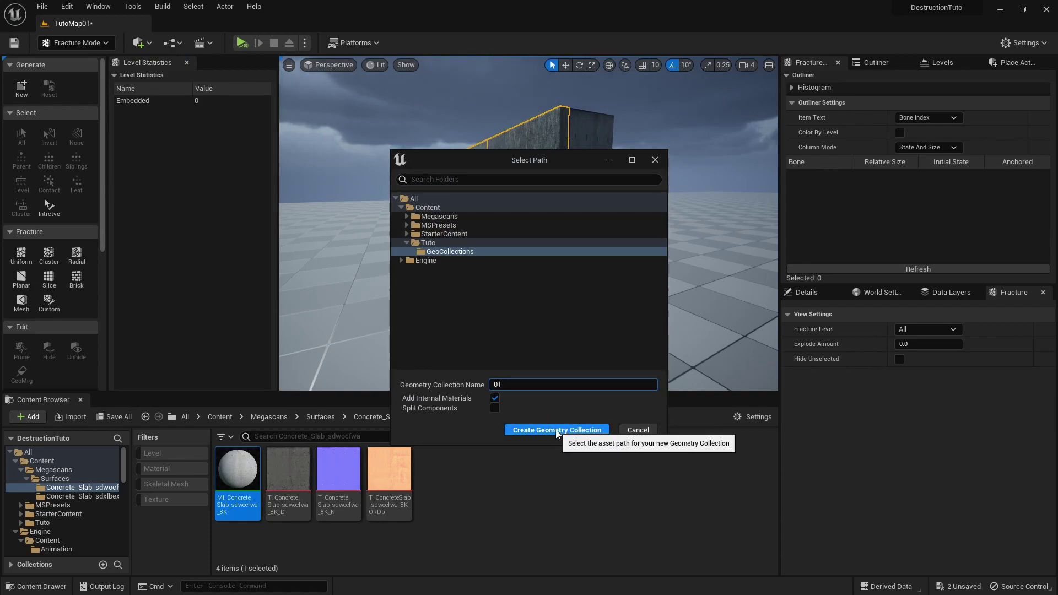
{"action": "left_click", "coordinate": [556, 430]}
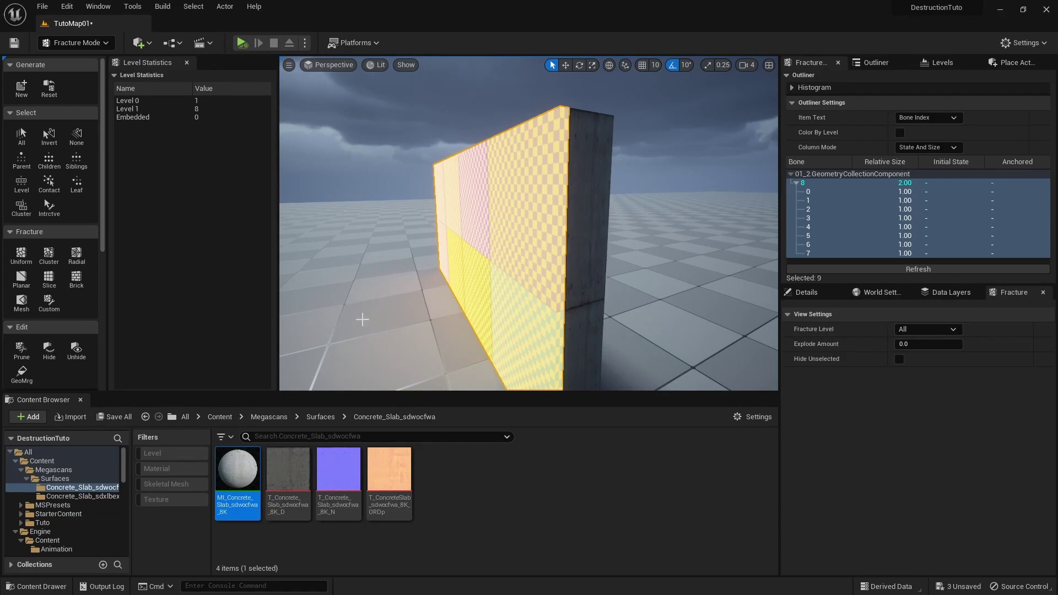
Start a Cluster Voronoi fracture on the thin front wall layer with the minimum and maximum number of clusters set to 8
{"action": "mouse_move", "coordinate": [592, 248]}
{"action": "right_mouse_down"}
{"action": "mouse_move", "coordinate": [642, 248]}
{"action": "mouse_move", "coordinate": [592, 248]}
{"action": "right_mouse_up"}
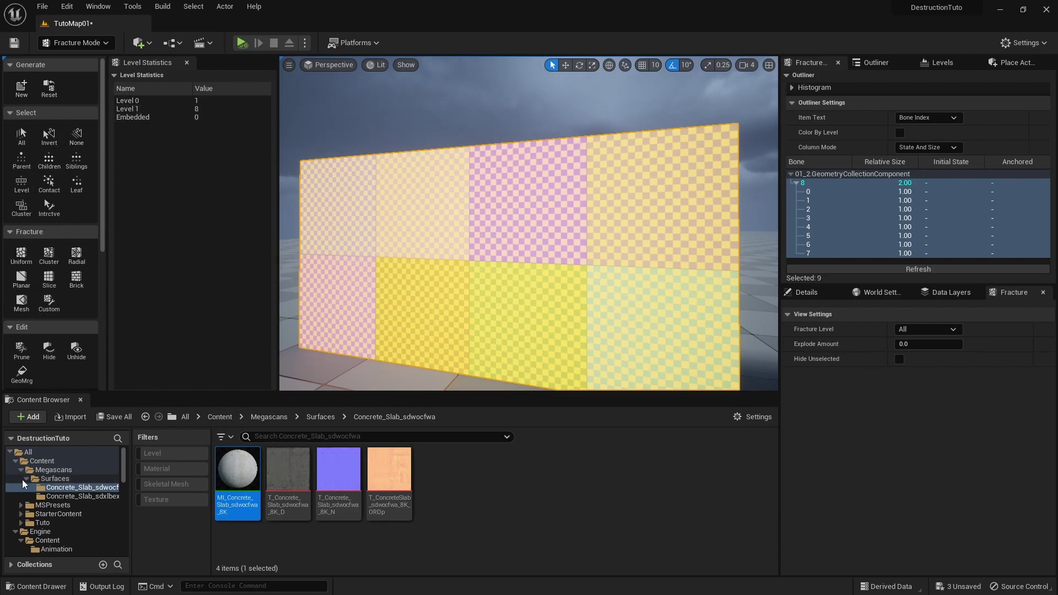
{"action": "left_click", "coordinate": [49, 256]}
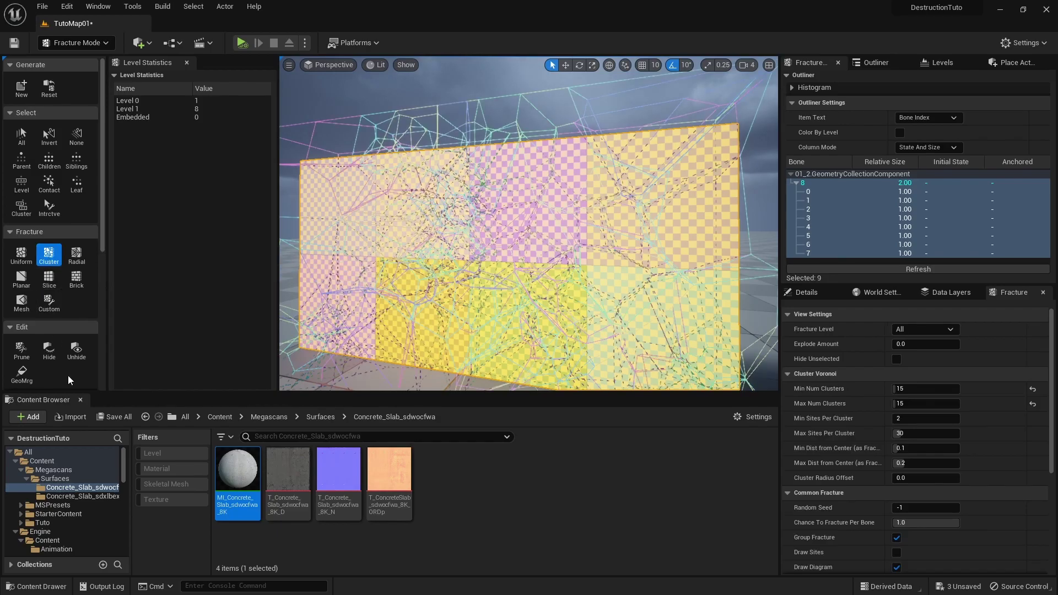
{"action": "mouse_move", "coordinate": [514, 253]}
{"action": "right_mouse_down"}
{"action": "mouse_move", "coordinate": [557, 253]}
{"action": "mouse_move", "coordinate": [529, 253]}
{"action": "right_mouse_up"}
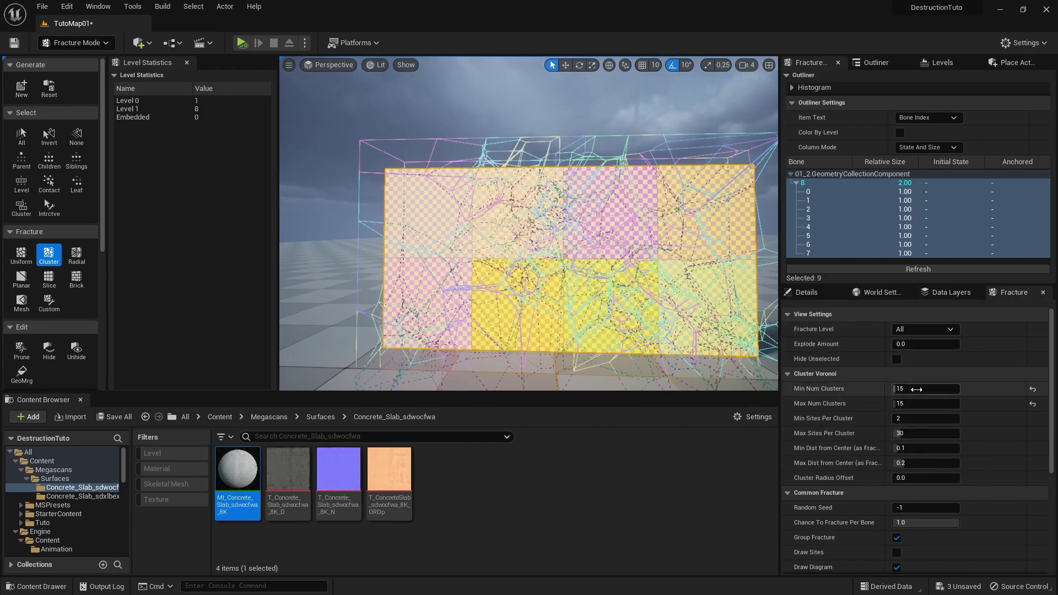
{"action": "left_click", "coordinate": [917, 389]}
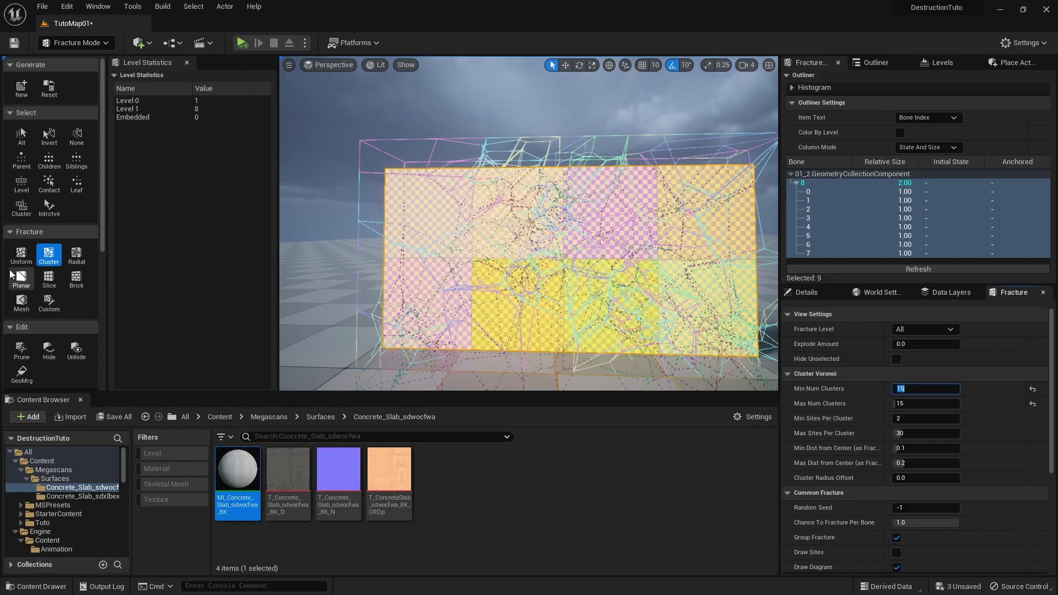
{"action": "type", "text": "8"}
{"action": "key", "text": "Tab"}
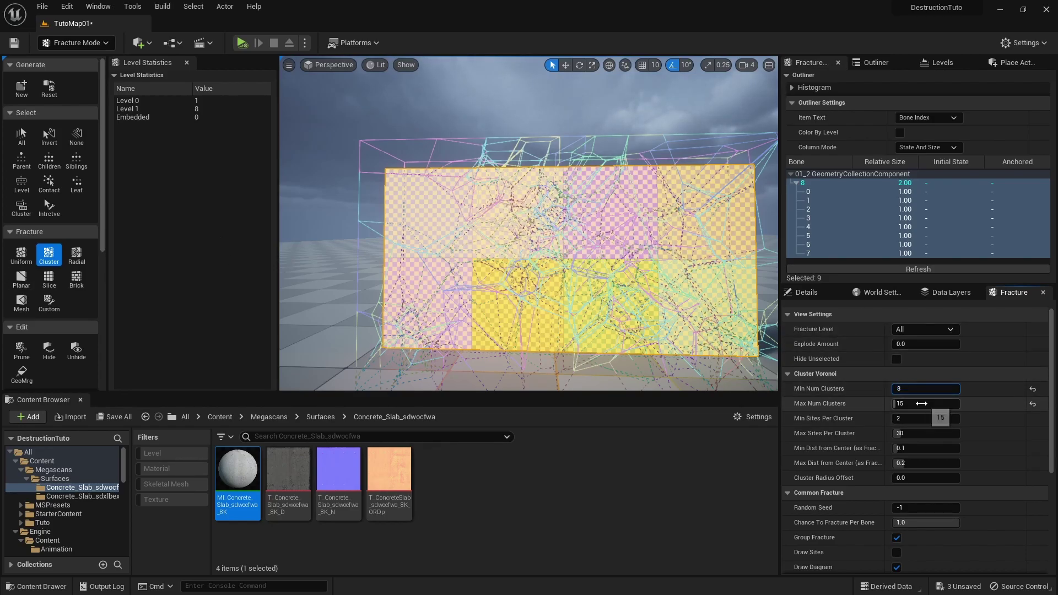
{"action": "type", "text": "8"}
{"action": "left_click", "coordinate": [919, 392]}
{"action": "mouse_move", "coordinate": [650, 243]}
{"action": "right_mouse_down"}
{"action": "mouse_move", "coordinate": [711, 243]}
{"action": "mouse_move", "coordinate": [653, 243]}
{"action": "right_mouse_up"}
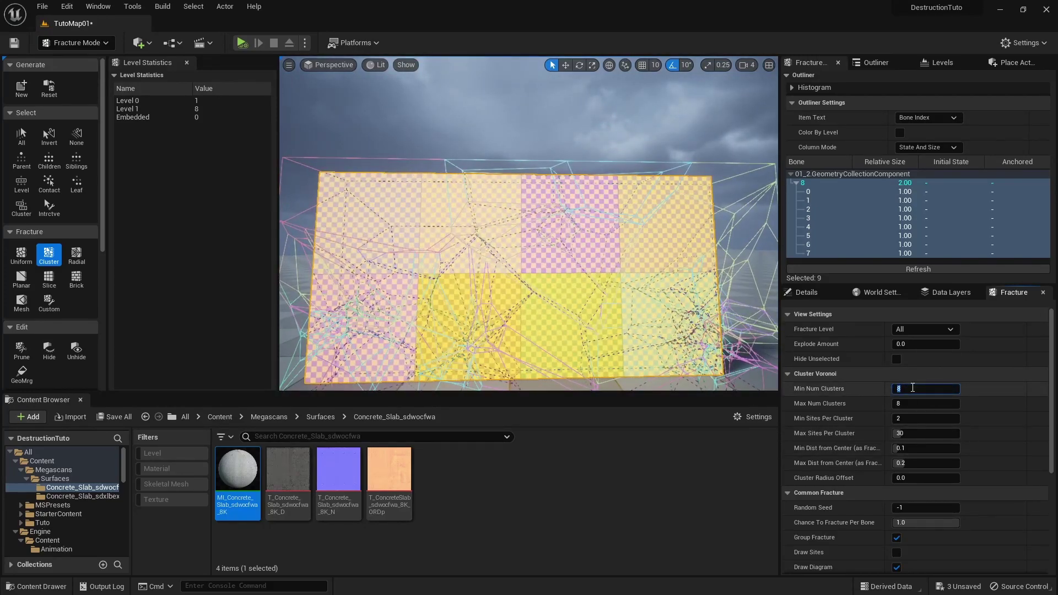
Lower both the minimum and maximum number of clusters to 4
{"action": "type", "text": "4"}
{"action": "left_click", "coordinate": [918, 403]}
{"action": "type", "text": "4"}
{"action": "left_click", "coordinate": [917, 392]}
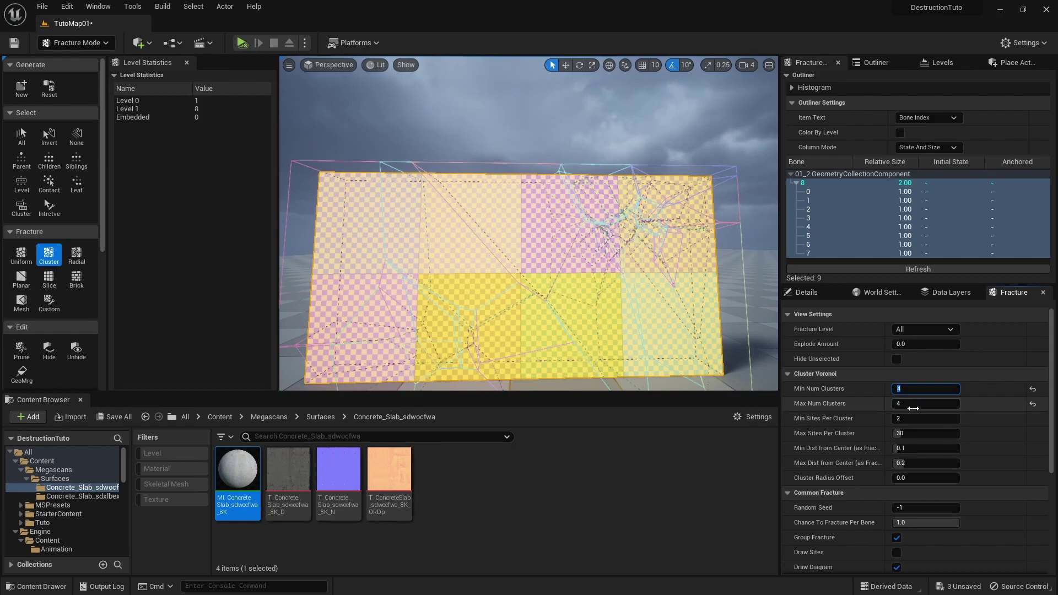
Set the fracture's noise amplitude to 0
{"action": "left_click", "coordinate": [987, 433]}
{"action": "scroll", "coordinate": [987, 433], "scroll_direction": "down", "scroll_amount": 5}
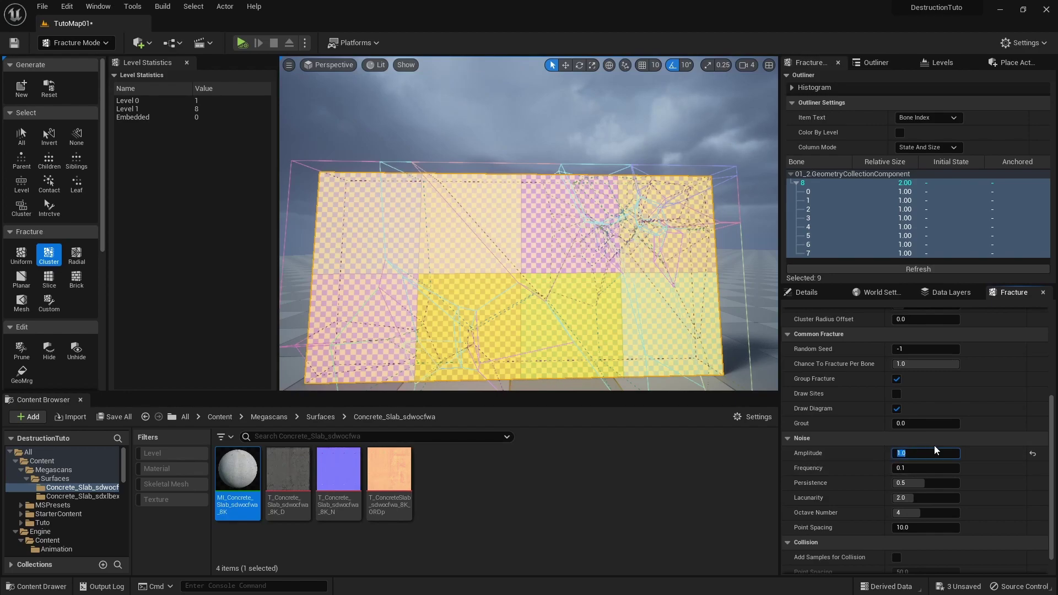
{"action": "type", "text": "0"}
{"action": "key", "text": "Return"}
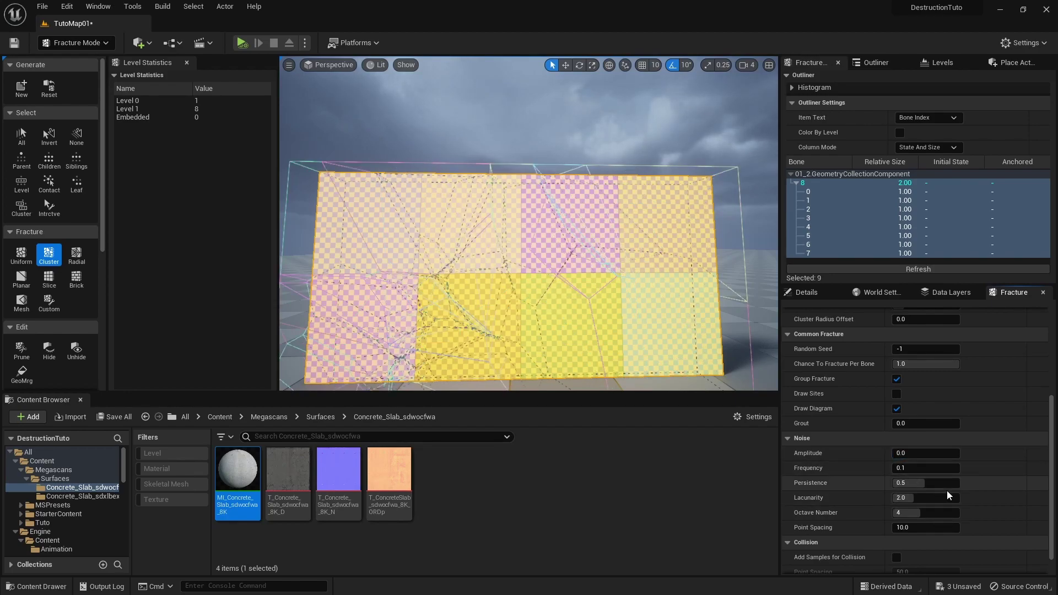
Set the minimum and maximum number of clusters to 5 and fracture the eight front sections
{"action": "scroll", "coordinate": [948, 490], "scroll_direction": "up", "scroll_amount": 5}
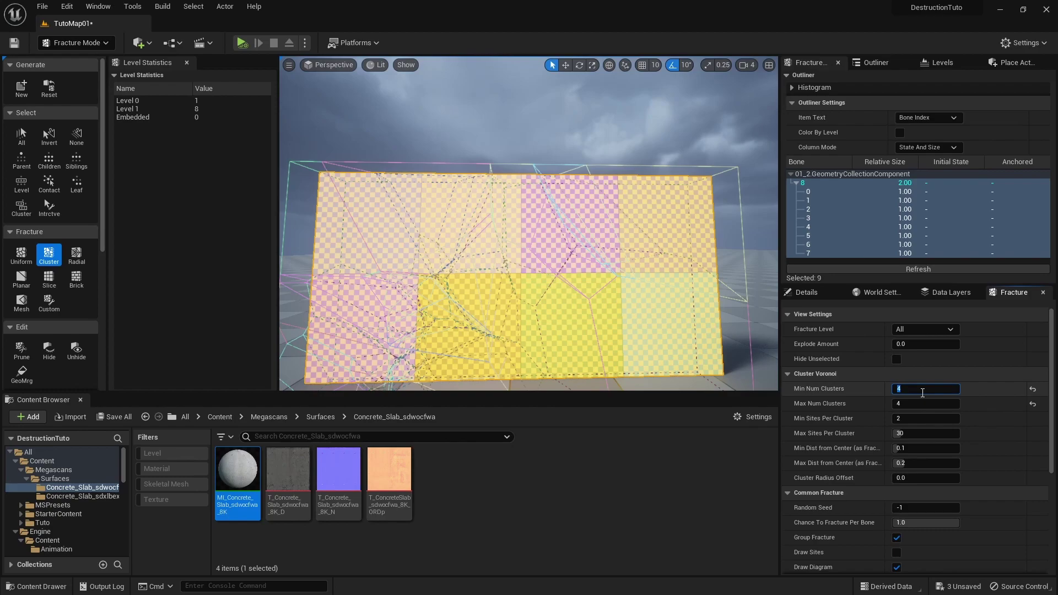
{"action": "type", "text": "5"}
{"action": "key", "text": "Return"}
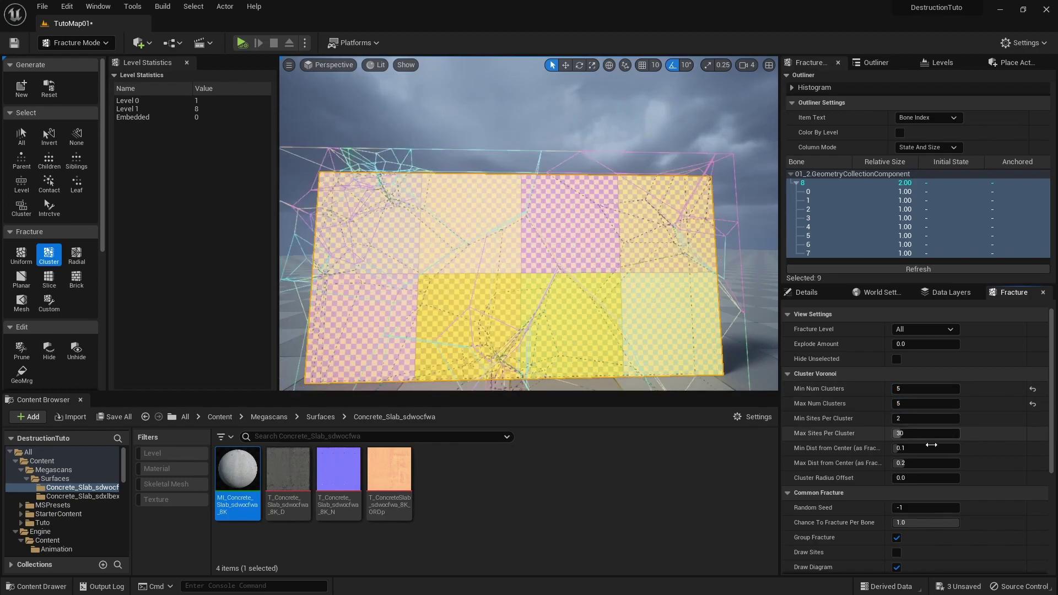
{"action": "scroll", "coordinate": [931, 444], "scroll_direction": "down", "scroll_amount": 5}
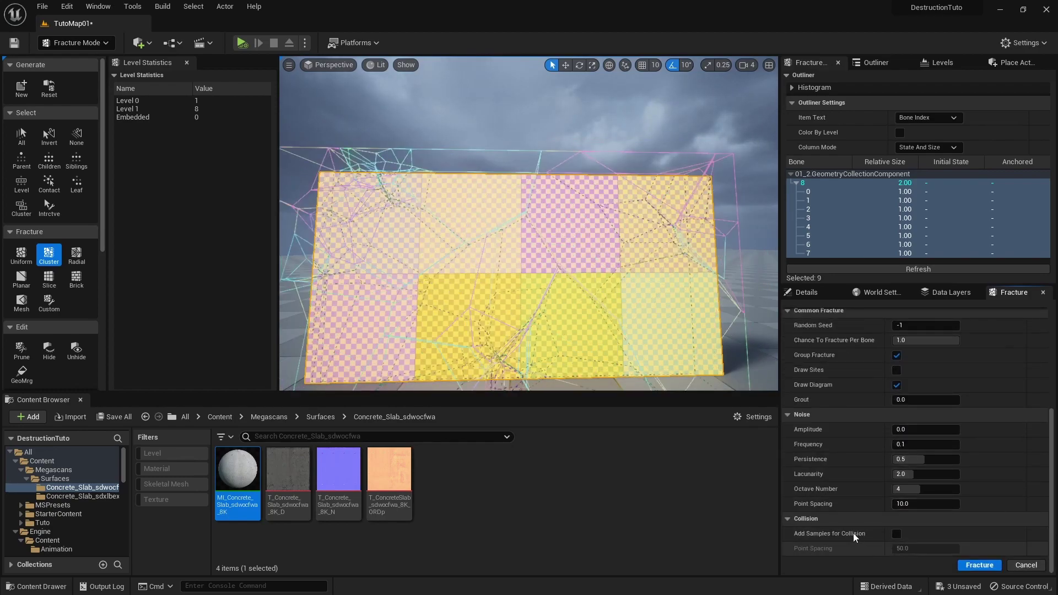
{"action": "right_click_drag", "start_coordinate": [684, 220], "coordinate": [551, 240]}
{"action": "right_click_drag", "start_coordinate": [628, 232], "coordinate": [642, 232]}
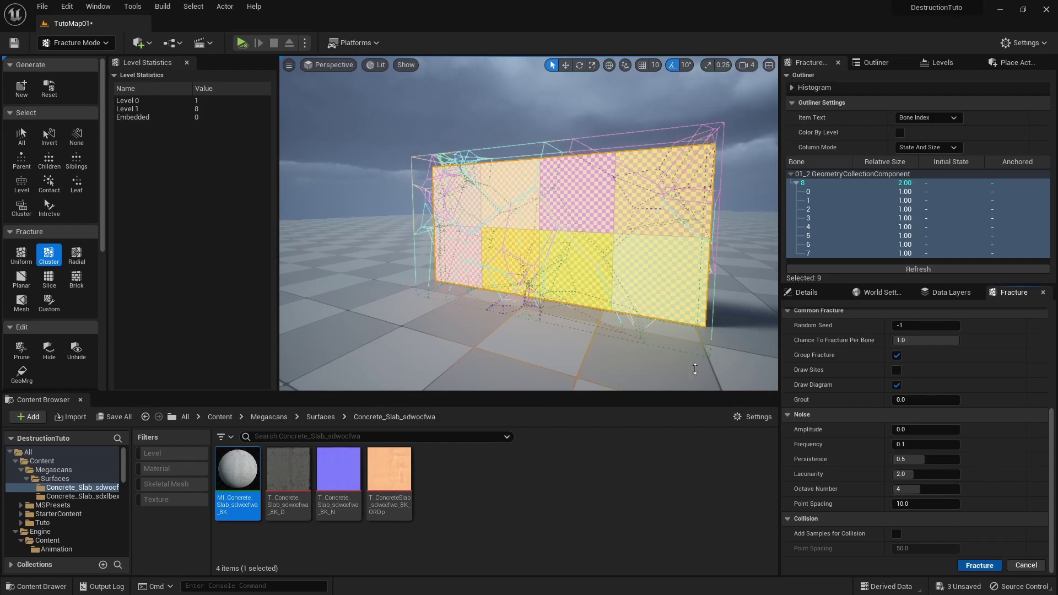
{"action": "right_click_drag", "start_coordinate": [584, 322], "coordinate": [631, 321]}
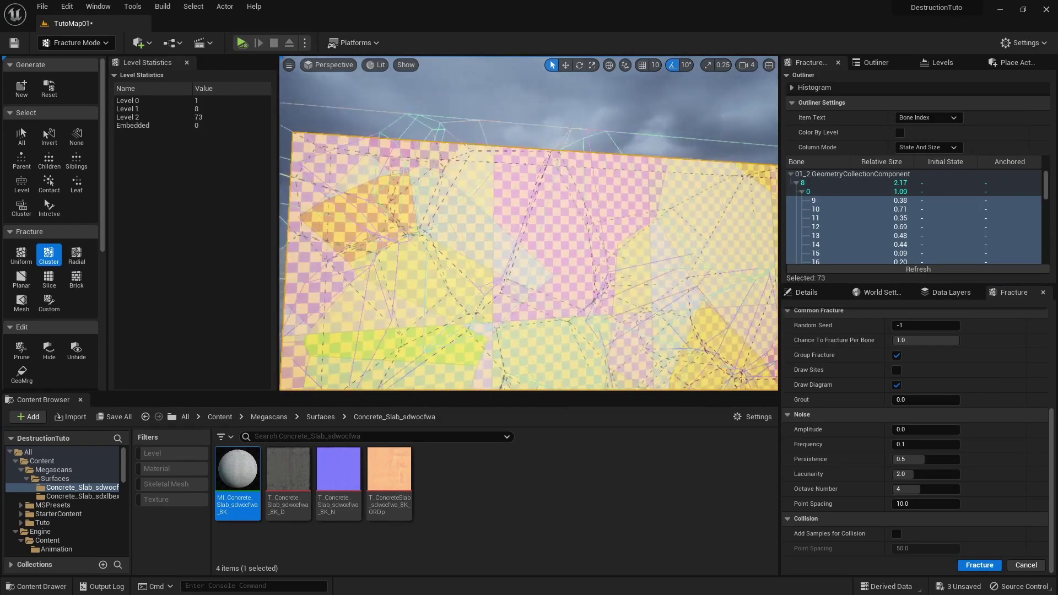
{"action": "right_click_drag", "start_coordinate": [690, 366], "coordinate": [688, 364]}
Spread the fractured pieces with an explode amount of about 0.384 to examine the cuts, and return it to 0
{"action": "scroll", "coordinate": [911, 353], "scroll_direction": "up", "scroll_amount": 5}
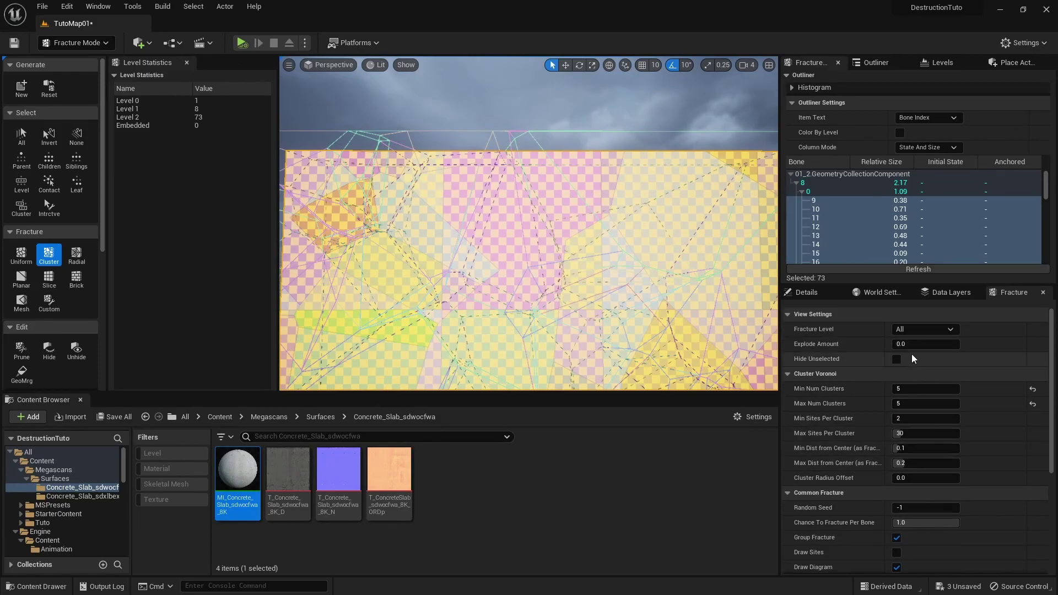
{"action": "left_click_drag", "start_coordinate": [910, 344], "coordinate": [937, 344]}
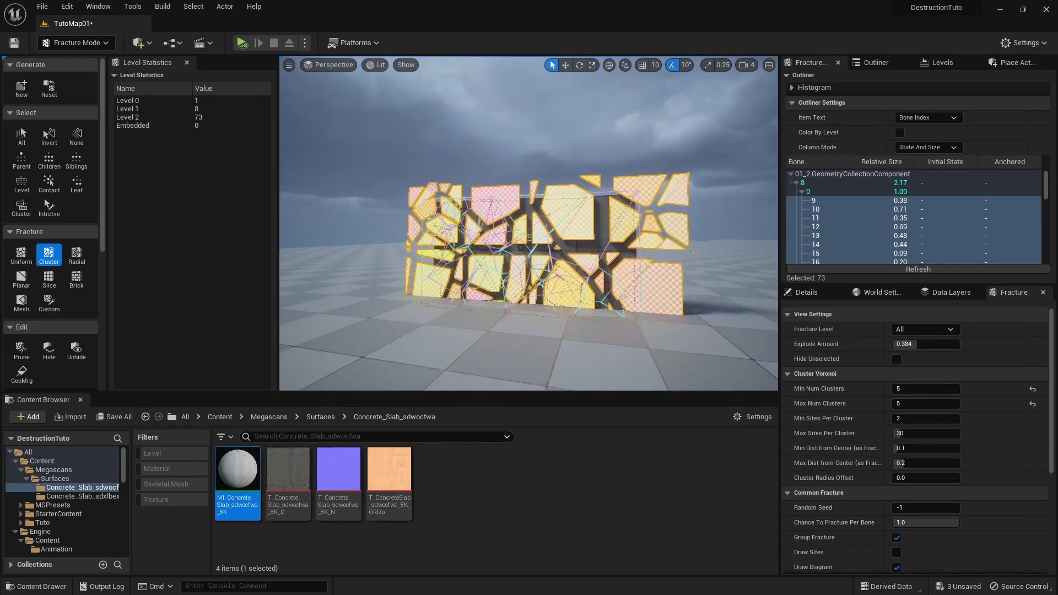
{"action": "right_click_drag", "start_coordinate": [622, 309], "coordinate": [598, 306]}
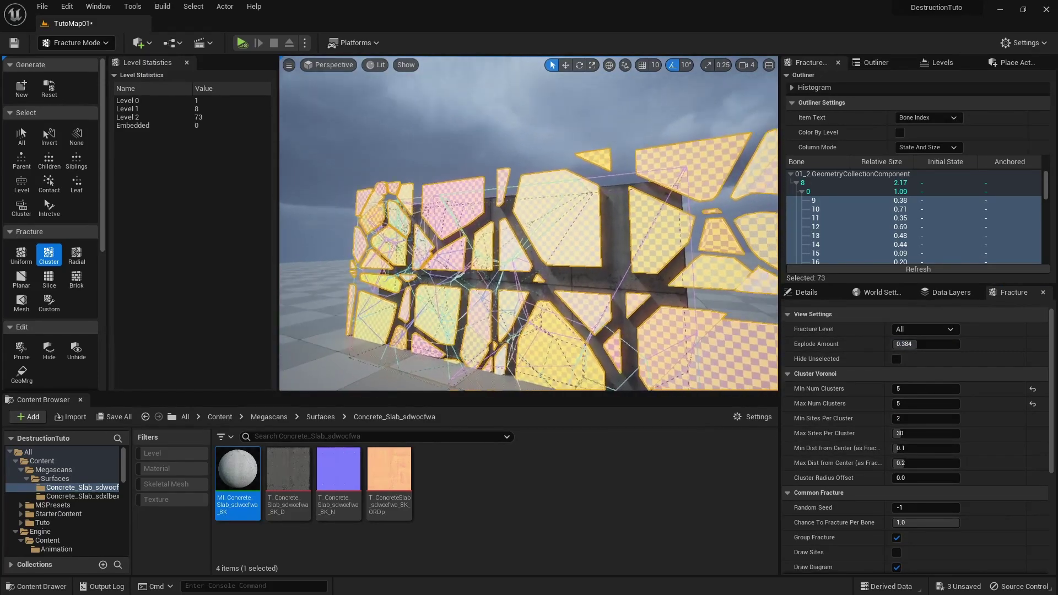
{"action": "mouse_move", "coordinate": [698, 329]}
{"action": "right_mouse_down"}
{"action": "mouse_move", "coordinate": [722, 329]}
{"action": "mouse_move", "coordinate": [698, 329]}
{"action": "right_mouse_up"}
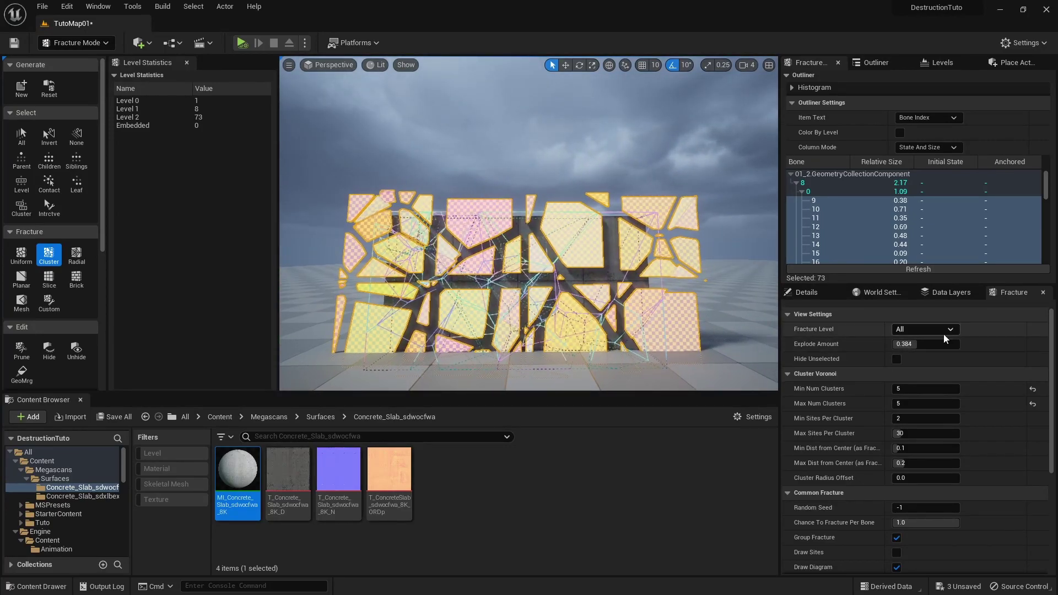
{"action": "left_click_drag", "start_coordinate": [921, 345], "coordinate": [888, 345]}
Turn off Show Bone Colors in the geometry collection's details
{"action": "left_click", "coordinate": [816, 292]}
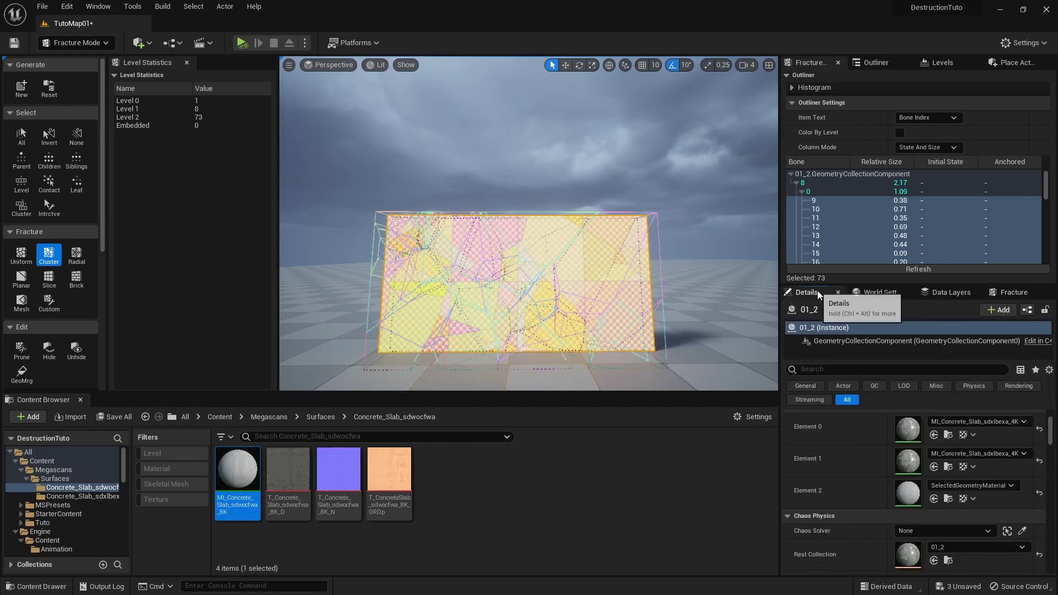
{"action": "scroll", "coordinate": [882, 498], "scroll_direction": "down", "scroll_amount": 15}
{"action": "left_click", "coordinate": [899, 513]}
{"action": "left_click", "coordinate": [899, 513]}
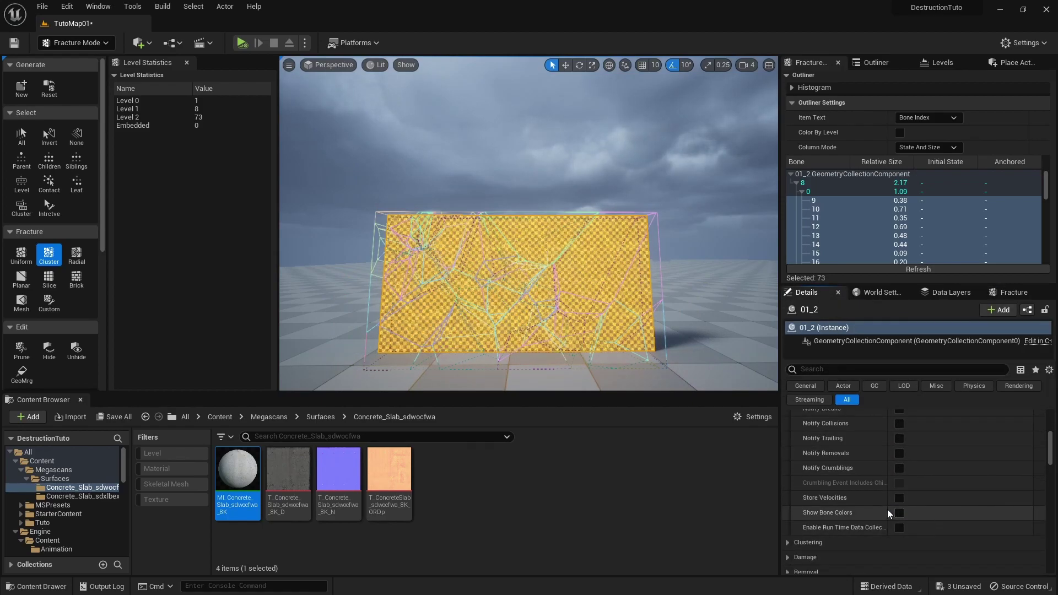
{"action": "scroll", "coordinate": [557, 282], "scroll_direction": "up", "scroll_amount": 5}
Select thirteen adjoining fractured pieces across the middle of the front wall layer, from its upper edge to its base
{"action": "left_click", "coordinate": [508, 297]}
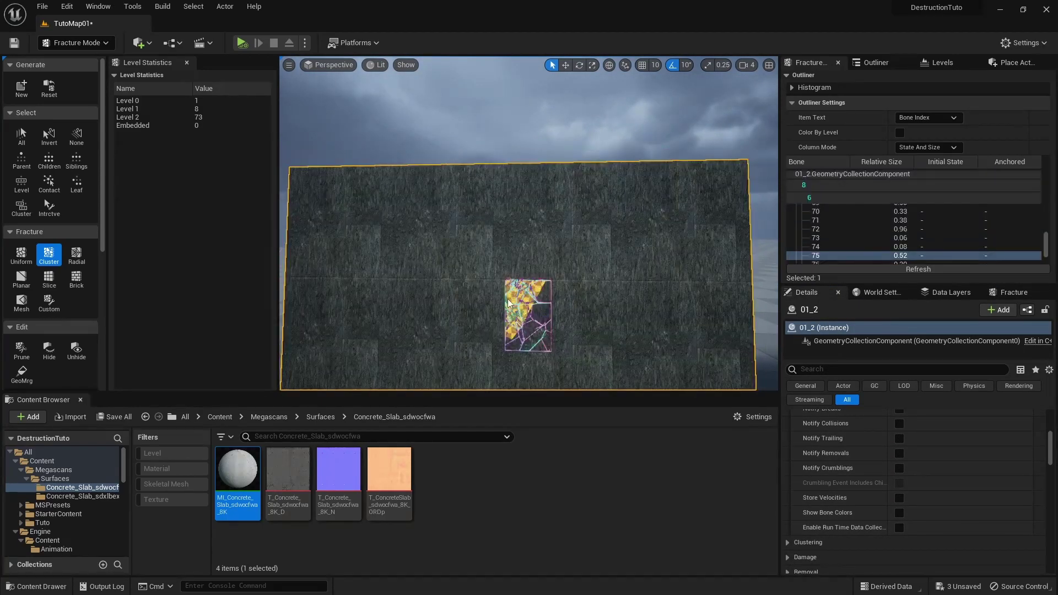
{"action": "mouse_move", "coordinate": [542, 273]}
{"action": "right_mouse_down"}
{"action": "mouse_move", "coordinate": [532, 303]}
{"action": "mouse_move", "coordinate": [541, 273]}
{"action": "mouse_move", "coordinate": [539, 282]}
{"action": "right_mouse_up"}
{"action": "scroll", "coordinate": [541, 272], "scroll_direction": "up", "scroll_amount": 5}
{"action": "scroll", "coordinate": [542, 273], "scroll_direction": "down", "scroll_amount": 3}
{"action": "scroll", "coordinate": [539, 282], "scroll_direction": "down", "scroll_amount": 5}
{"action": "left_click", "coordinate": [534, 276], "text": "ctrl"}
{"action": "left_click", "coordinate": [515, 243], "text": "ctrl"}
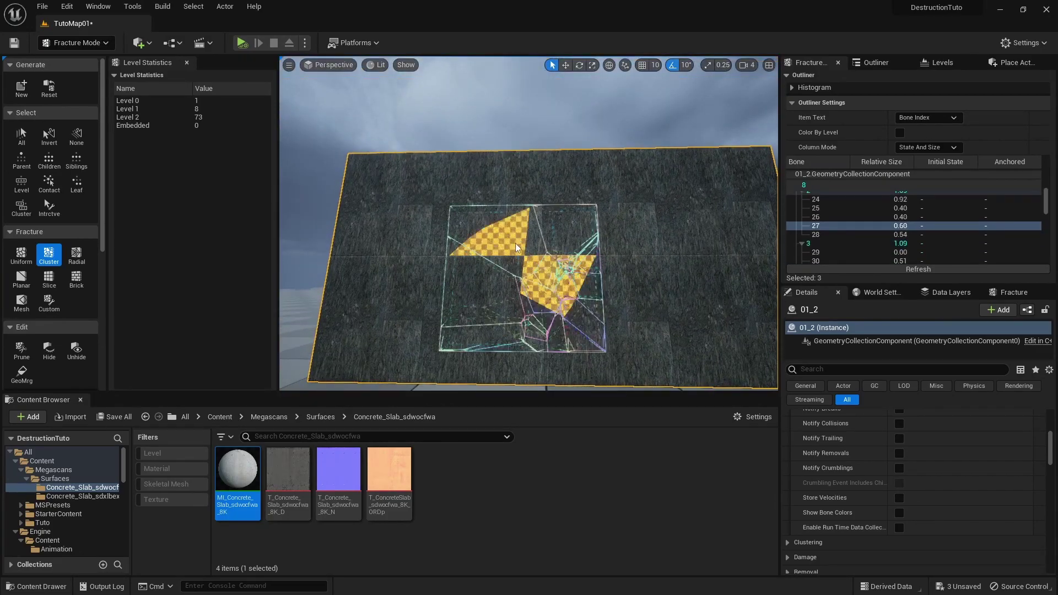
{"action": "left_click", "coordinate": [501, 268], "text": "ctrl"}
{"action": "left_click", "coordinate": [521, 315], "text": "ctrl"}
{"action": "left_click", "coordinate": [616, 338], "text": "ctrl"}
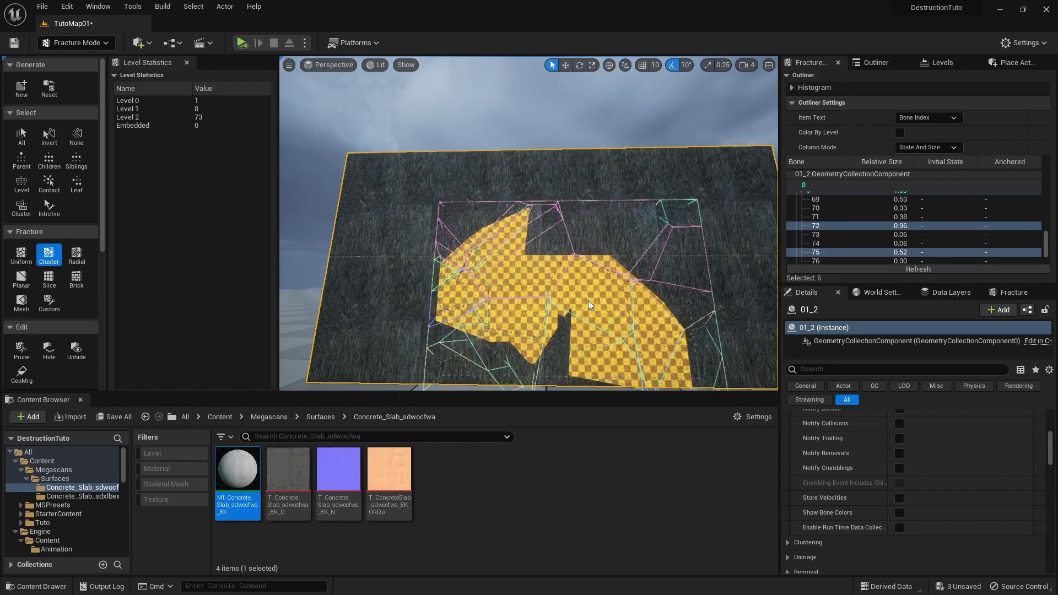
{"action": "left_click", "coordinate": [547, 243], "text": "ctrl"}
{"action": "left_click", "coordinate": [570, 230], "text": "ctrl"}
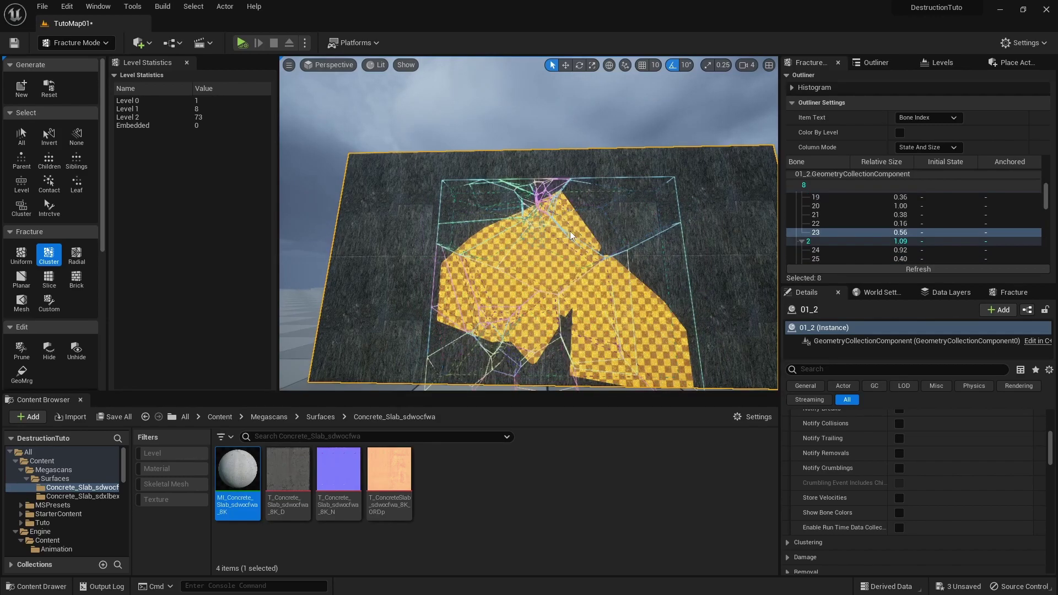
{"action": "left_click", "coordinate": [589, 203], "text": "ctrl"}
{"action": "left_click", "coordinate": [632, 259], "text": "ctrl"}
{"action": "left_click", "coordinate": [565, 322], "text": "ctrl"}
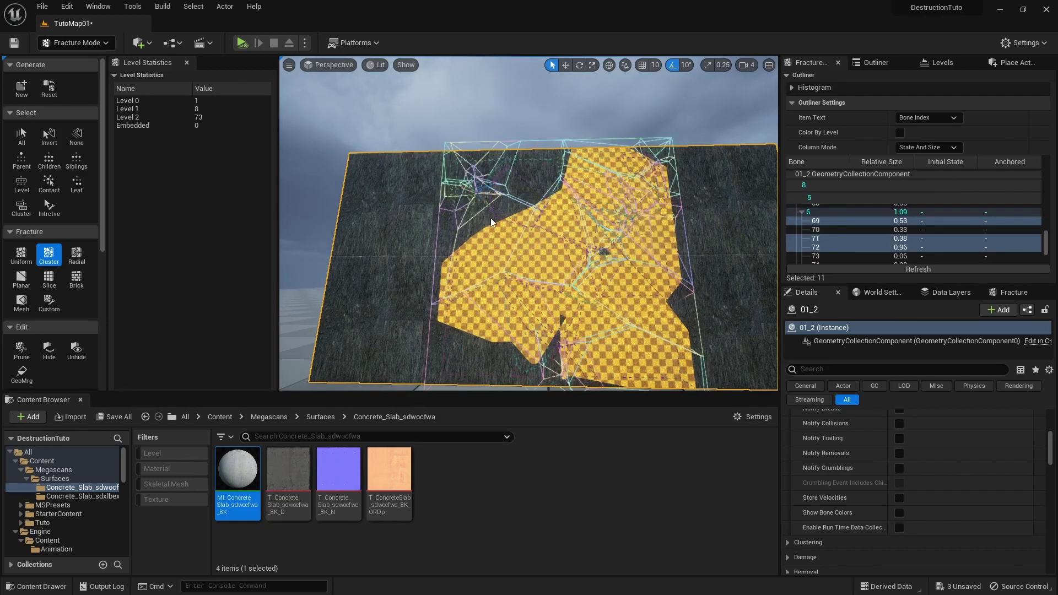
{"action": "left_click", "coordinate": [502, 210], "text": "ctrl"}
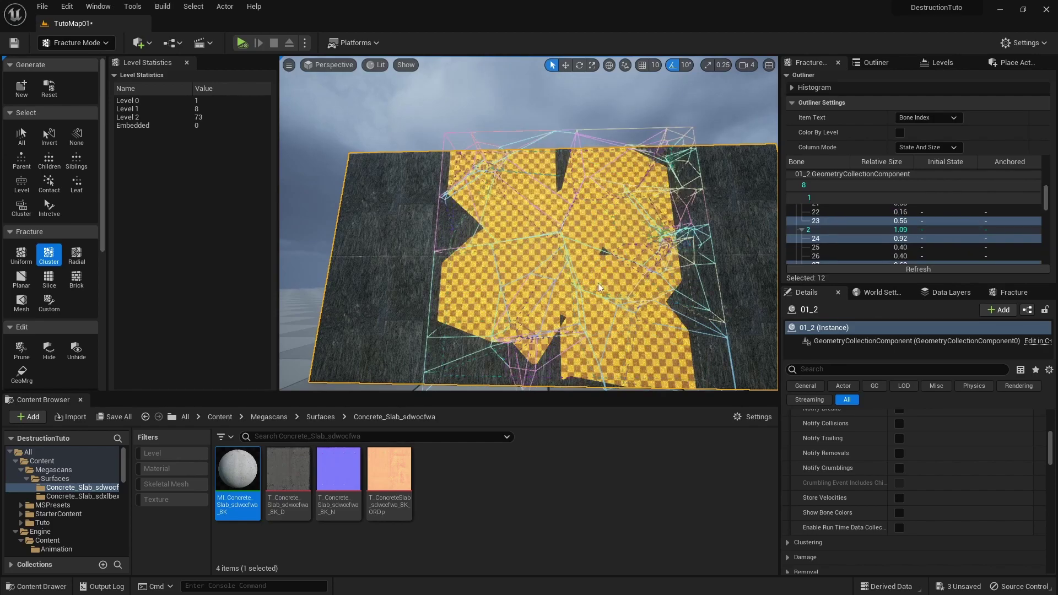
{"action": "left_click_drag", "start_coordinate": [599, 287], "coordinate": [592, 314], "text": "alt"}
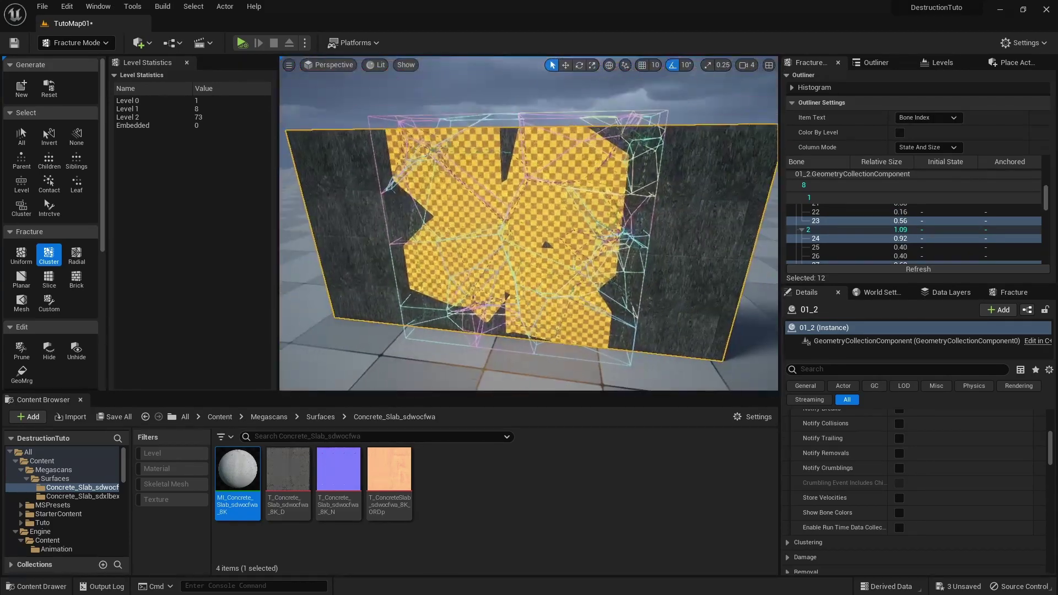
{"action": "left_click_drag", "start_coordinate": [553, 254], "coordinate": [398, 299], "text": "alt"}
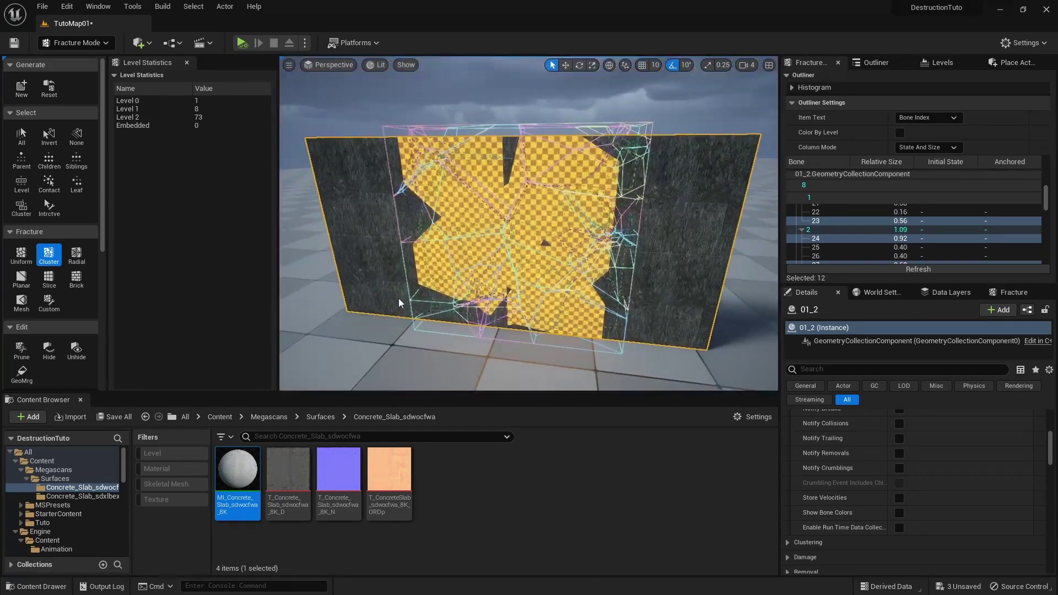
{"action": "left_click", "coordinate": [418, 211], "text": "ctrl"}
Set both the minimum and maximum number of Voronoi clusters to 10 for the selected middle pieces
{"action": "key", "text": "w"}
{"action": "right_click_drag", "start_coordinate": [597, 276], "coordinate": [568, 242]}
{"action": "key", "text": "s"}
{"action": "left_click_drag", "start_coordinate": [567, 243], "coordinate": [513, 171], "text": "alt"}
{"action": "scroll", "coordinate": [861, 455], "scroll_direction": "down", "scroll_amount": 1}
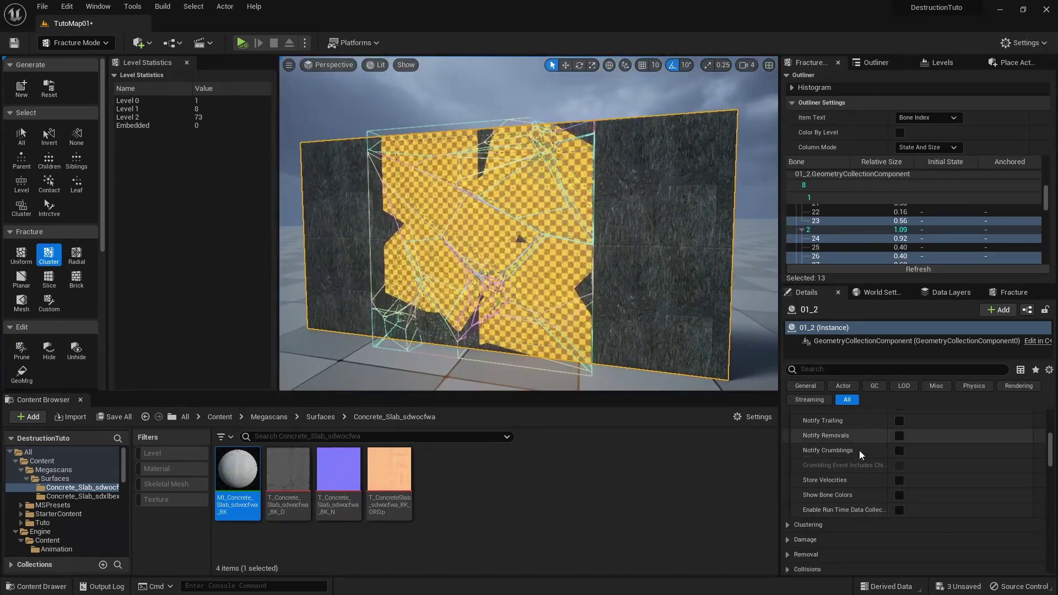
{"action": "scroll", "coordinate": [861, 454], "scroll_direction": "down", "scroll_amount": 5}
{"action": "left_click", "coordinate": [1014, 293]}
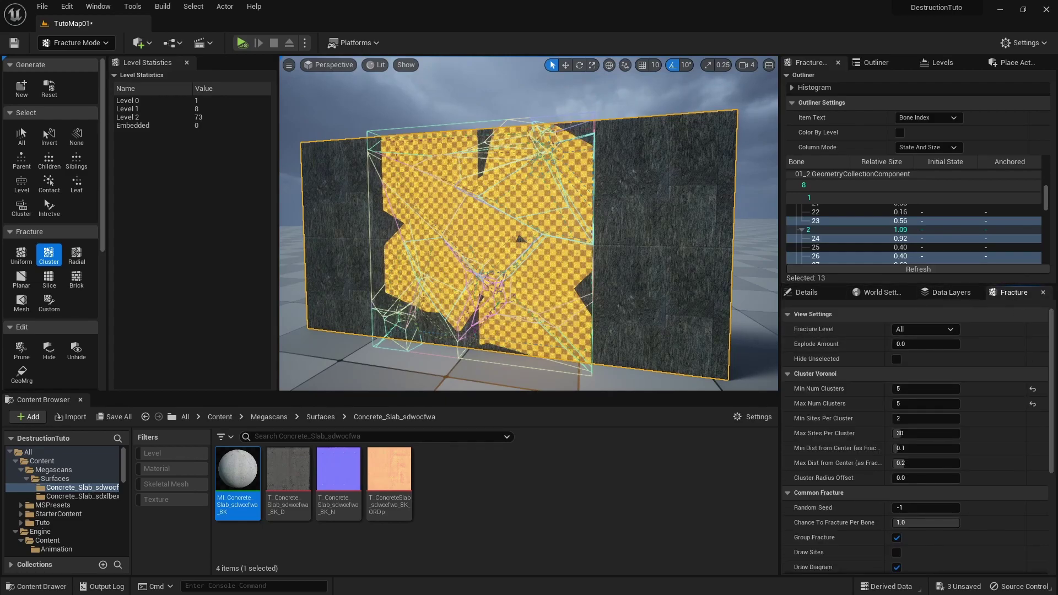
{"action": "left_click", "coordinate": [926, 389]}
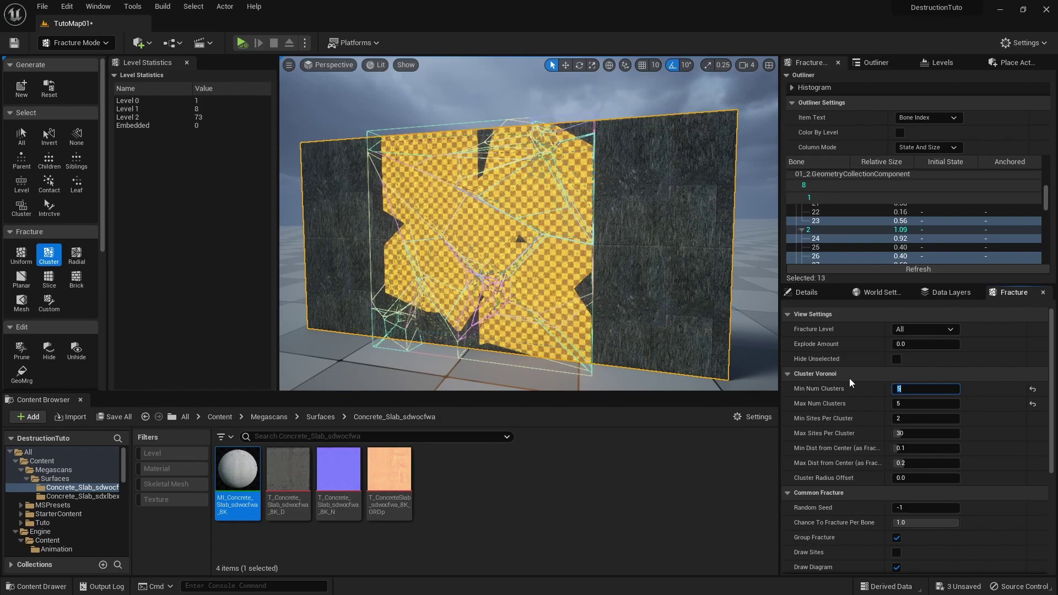
{"action": "type", "text": "10"}
{"action": "left_click", "coordinate": [912, 403]}
{"action": "type", "text": "10"}
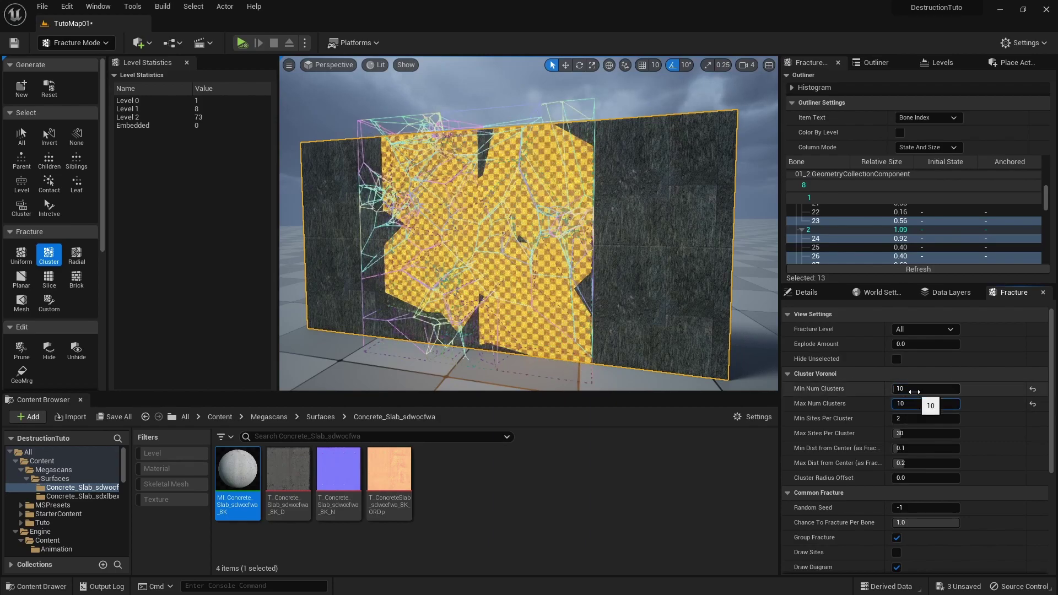
{"action": "left_click", "coordinate": [913, 390]}
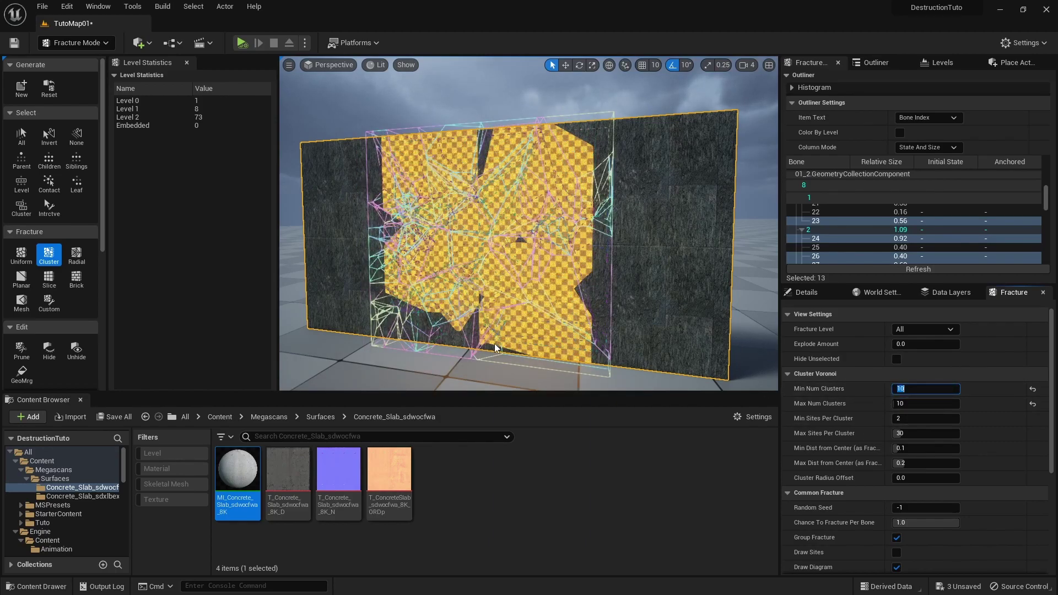
Apply the Cluster Voronoi fracture to the selected middle pieces, keeping the noise amplitude at 0
{"action": "key", "text": "w"}
{"action": "right_click_drag", "start_coordinate": [494, 342], "coordinate": [514, 320]}
{"action": "key", "text": "w"}
{"action": "key", "text": "s"}
{"action": "key", "text": "w"}
{"action": "key", "text": "s"}
{"action": "scroll", "coordinate": [882, 475], "scroll_direction": "down", "scroll_amount": 4}
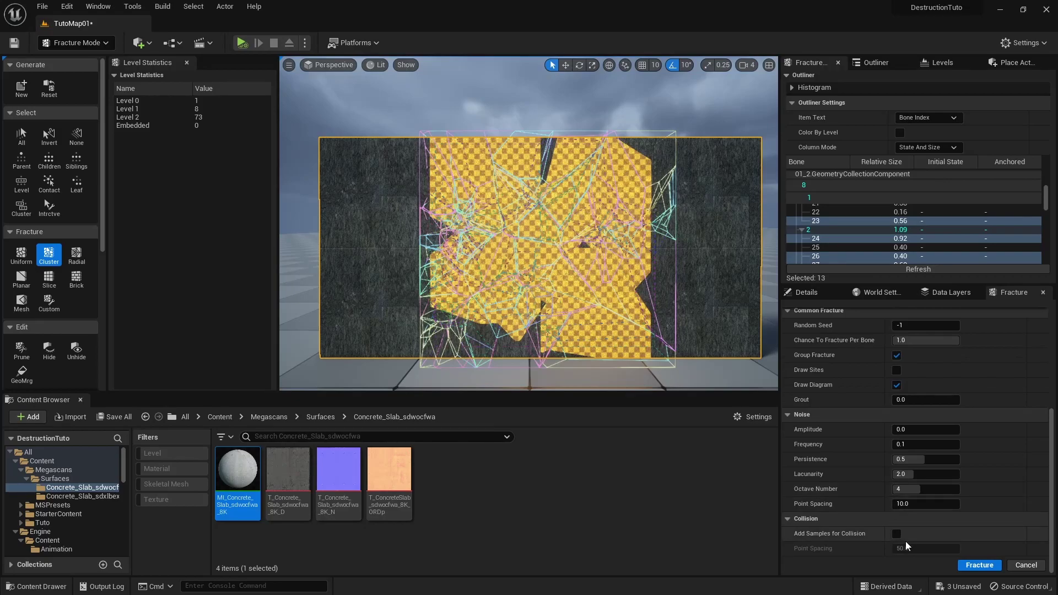
{"action": "left_click", "coordinate": [976, 566]}
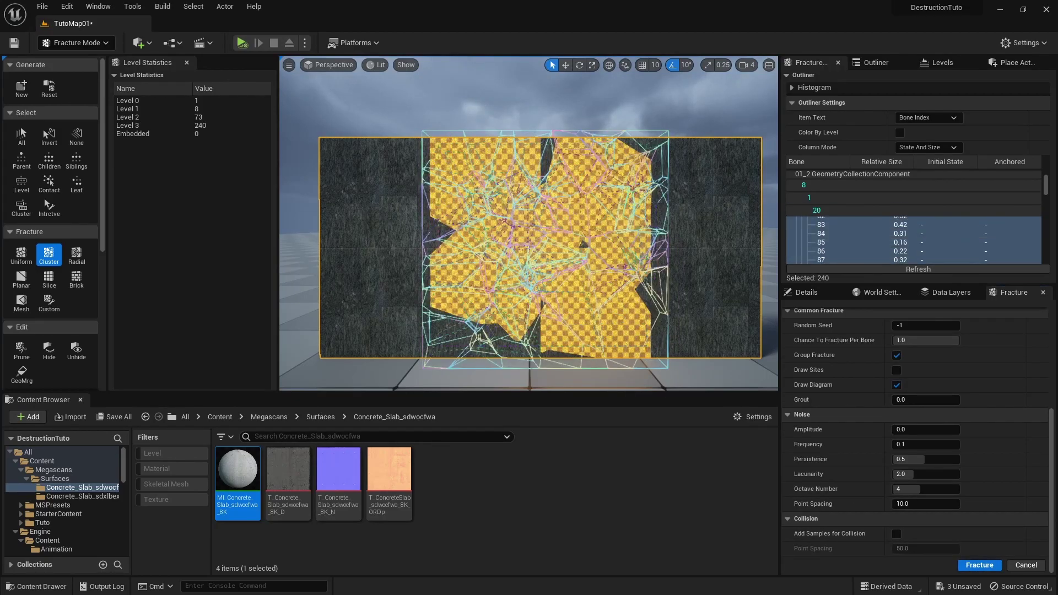
Select eight adjoining level 3 fragments around the centre of the front wall layer
{"action": "key", "text": "w"}
{"action": "mouse_move", "coordinate": [529, 265]}
{"action": "right_mouse_down"}
{"action": "mouse_move", "coordinate": [543, 269]}
{"action": "mouse_move", "coordinate": [530, 276]}
{"action": "right_mouse_up"}
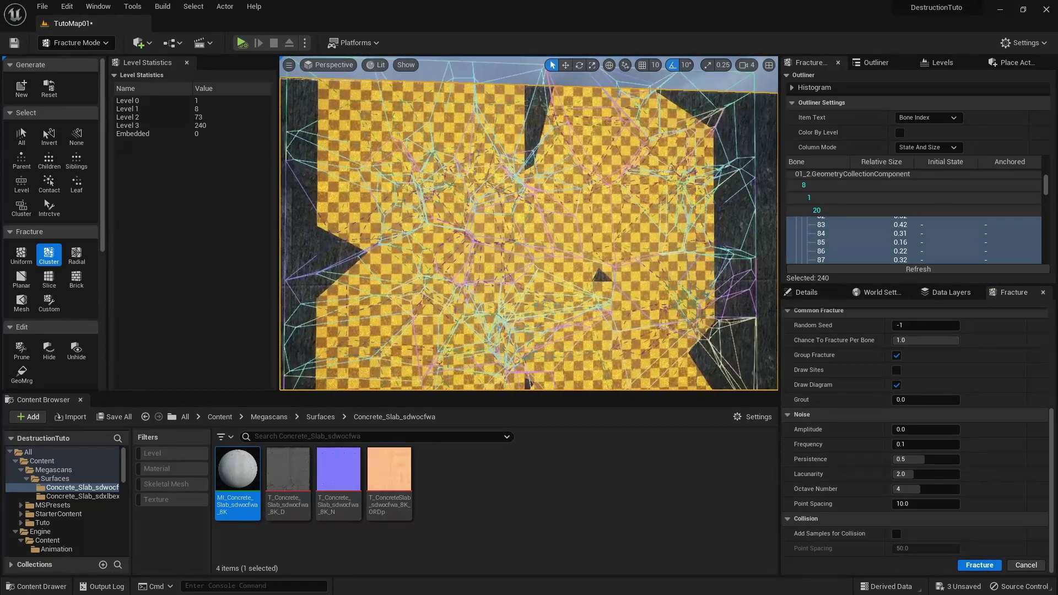
{"action": "left_click", "coordinate": [515, 281]}
{"action": "left_click", "coordinate": [502, 250]}
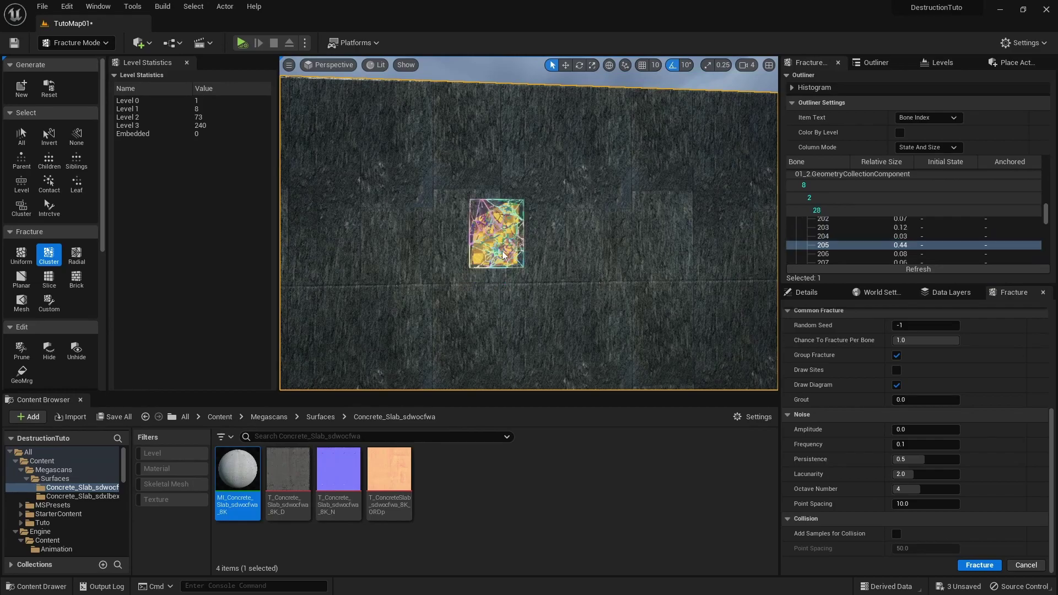
{"action": "left_click", "coordinate": [542, 243], "text": "ctrl"}
{"action": "left_click", "coordinate": [580, 270], "text": "ctrl"}
{"action": "left_click", "coordinate": [546, 306], "text": "ctrl"}
{"action": "left_click", "coordinate": [515, 291], "text": "ctrl"}
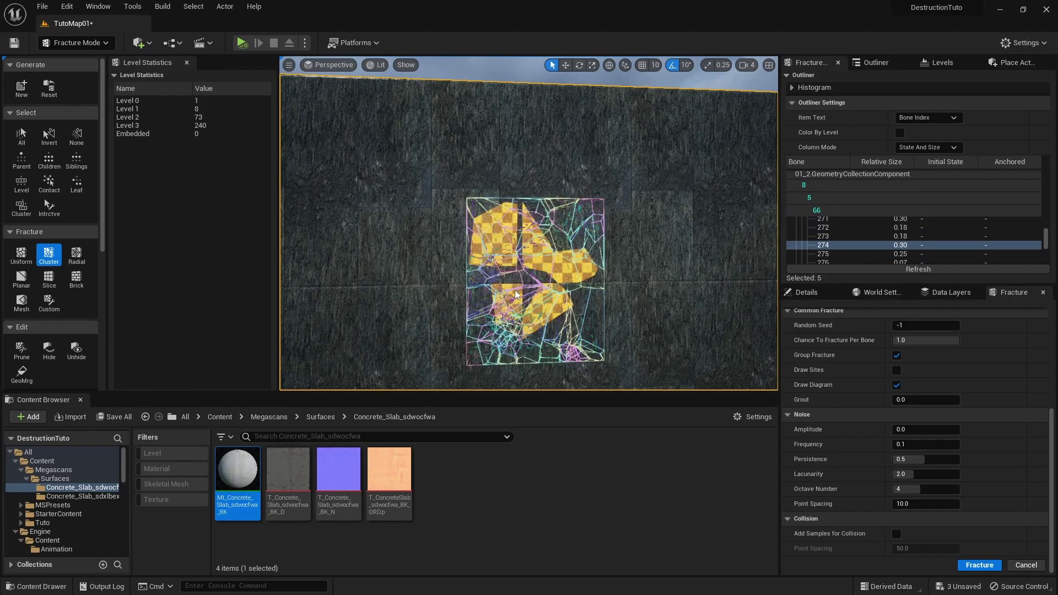
{"action": "left_click", "coordinate": [537, 272], "text": "ctrl"}
{"action": "left_click", "coordinate": [498, 268], "text": "ctrl"}
{"action": "left_click", "coordinate": [560, 236], "text": "ctrl"}
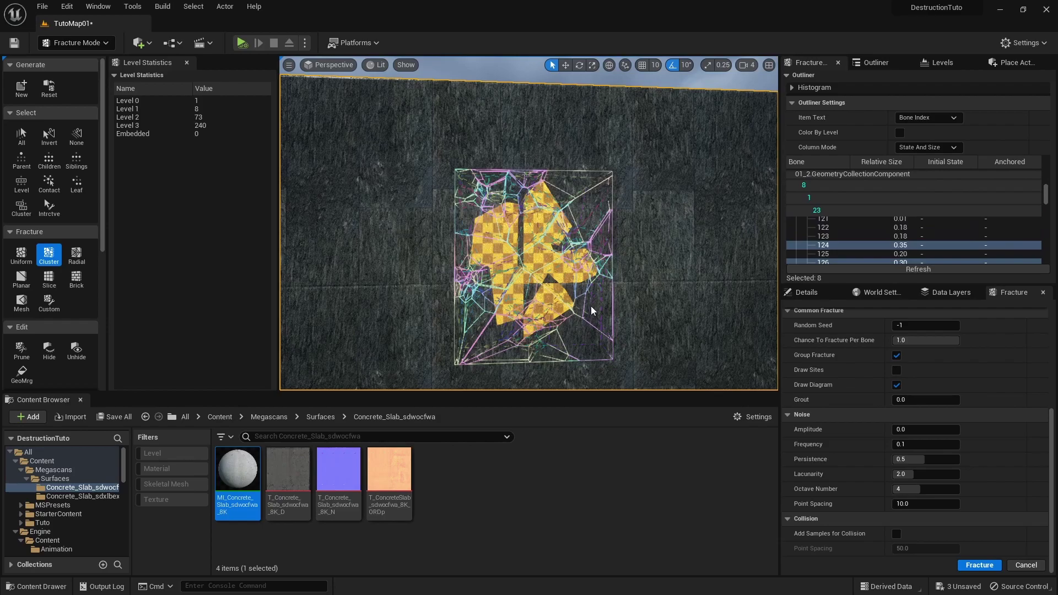
Add eight more fragments to the selection, scattered beside, above and below the central group, for sixteen in total
{"action": "left_click", "coordinate": [591, 307], "text": "ctrl"}
{"action": "scroll", "coordinate": [392, 263], "scroll_direction": "up", "scroll_amount": 3}
{"action": "left_click", "coordinate": [392, 284], "text": "ctrl"}
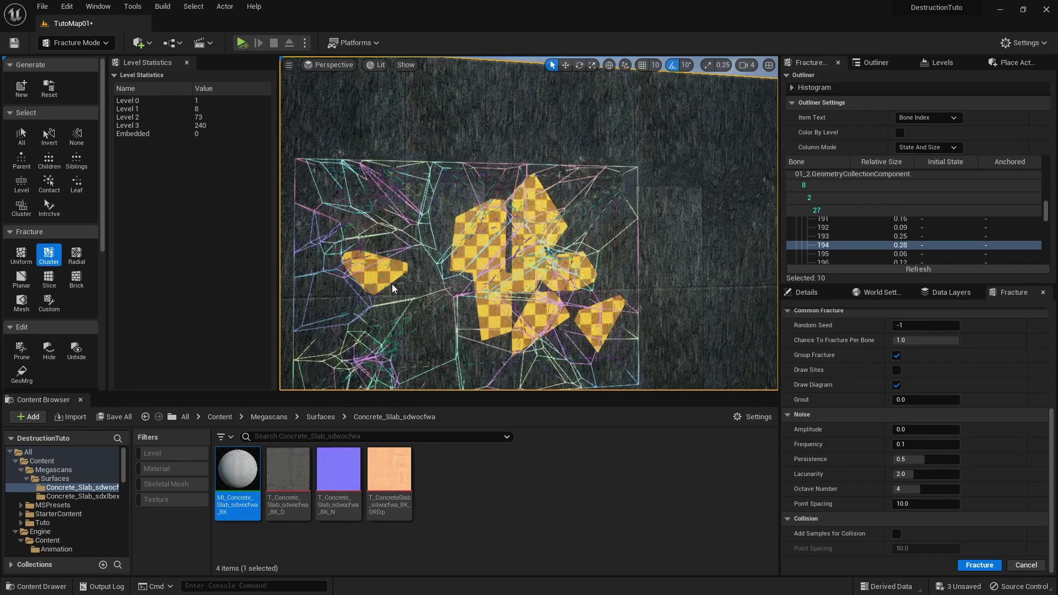
{"action": "left_click", "coordinate": [663, 260], "text": "ctrl"}
{"action": "right_click_drag", "start_coordinate": [663, 260], "coordinate": [644, 188]}
{"action": "left_click", "coordinate": [493, 244], "text": "ctrl"}
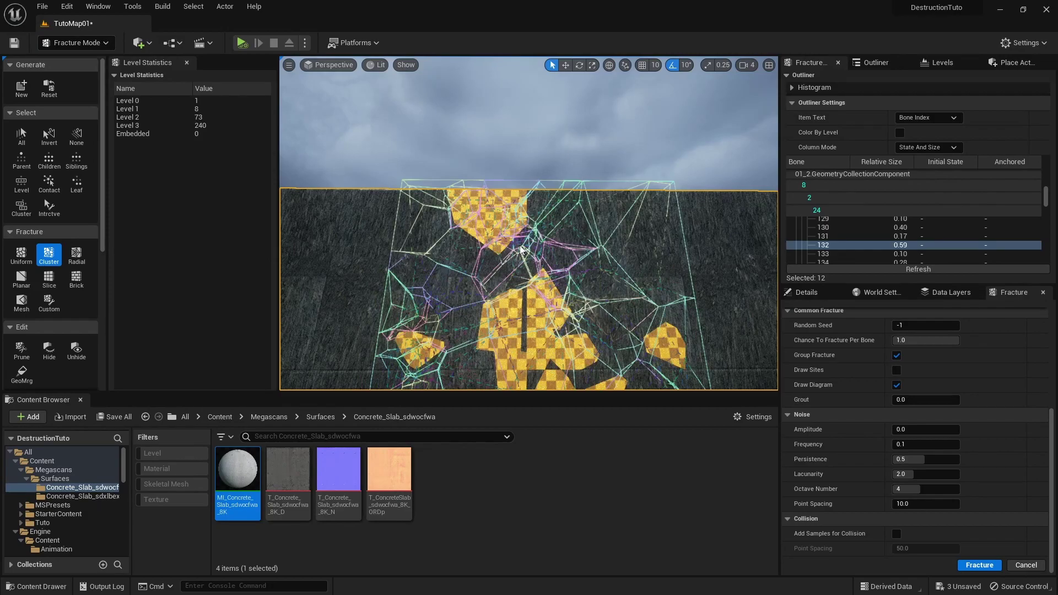
{"action": "right_click_drag", "start_coordinate": [520, 250], "coordinate": [593, 292]}
{"action": "left_click", "coordinate": [573, 298], "text": "ctrl"}
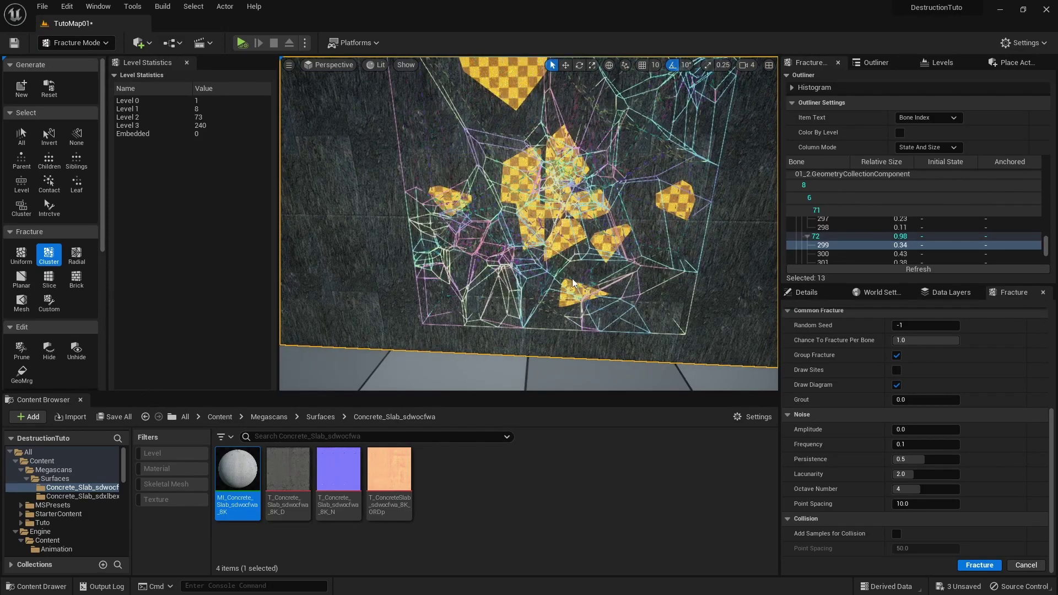
{"action": "left_click", "coordinate": [570, 267], "text": "ctrl"}
{"action": "left_click", "coordinate": [592, 227], "text": "ctrl"}
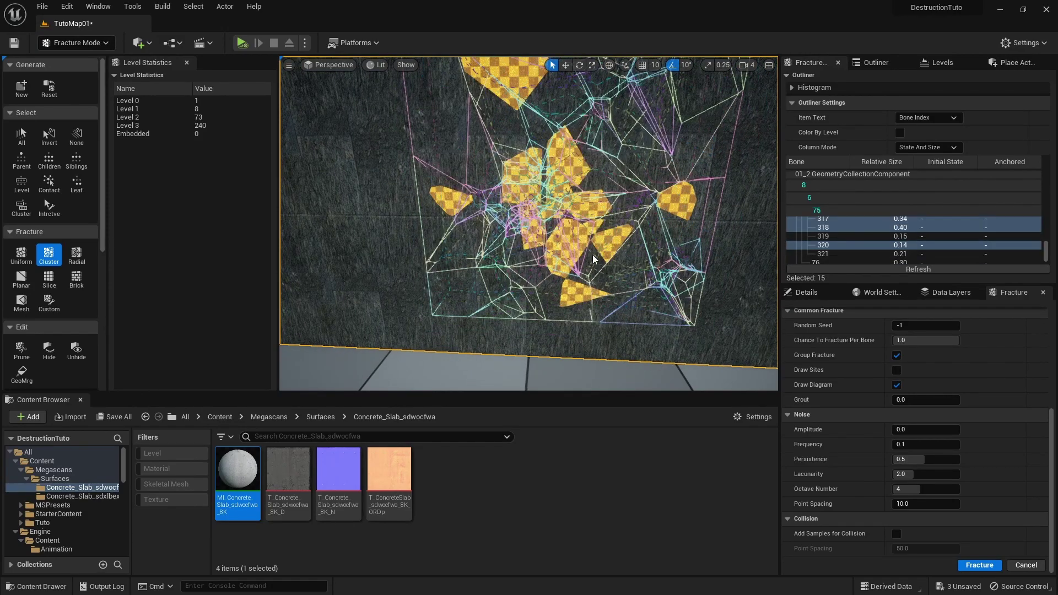
{"action": "right_click_drag", "start_coordinate": [593, 255], "coordinate": [546, 246]}
{"action": "left_click", "coordinate": [513, 260], "text": "ctrl"}
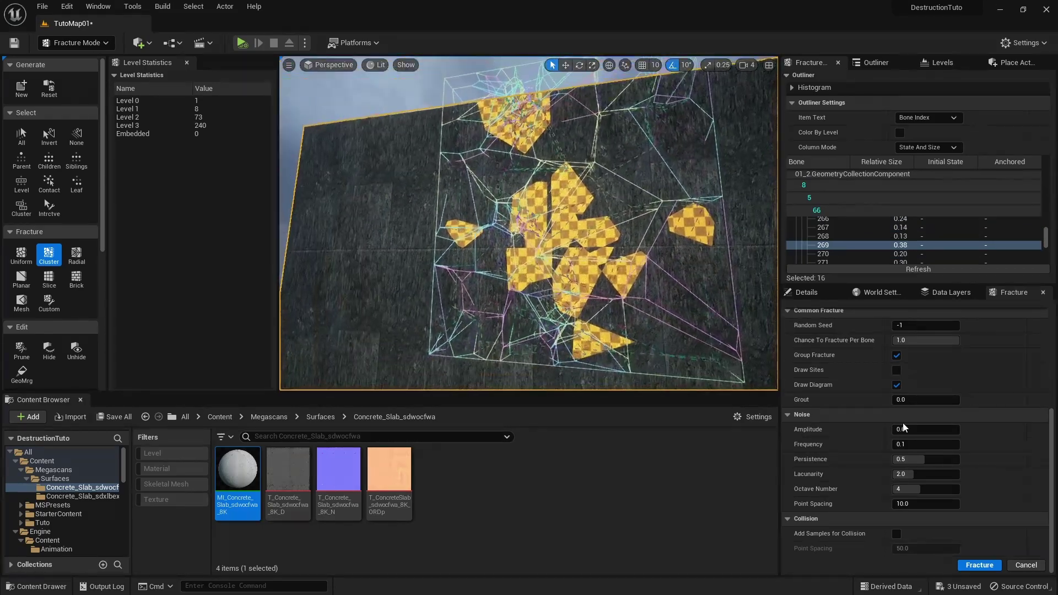
Fracture the sixteen selected fragments with Cluster Voronoi, using 15 for both the minimum and maximum number of clusters
{"action": "scroll", "coordinate": [880, 446], "scroll_direction": "up", "scroll_amount": 5}
{"action": "left_click", "coordinate": [906, 389]}
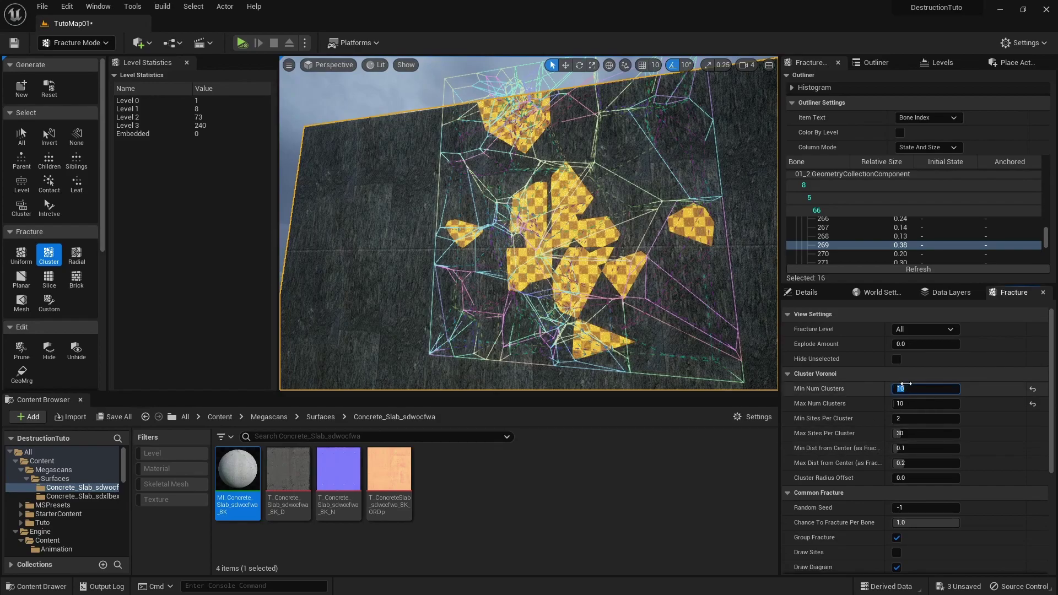
{"action": "type", "text": "15"}
{"action": "key", "text": "Return"}
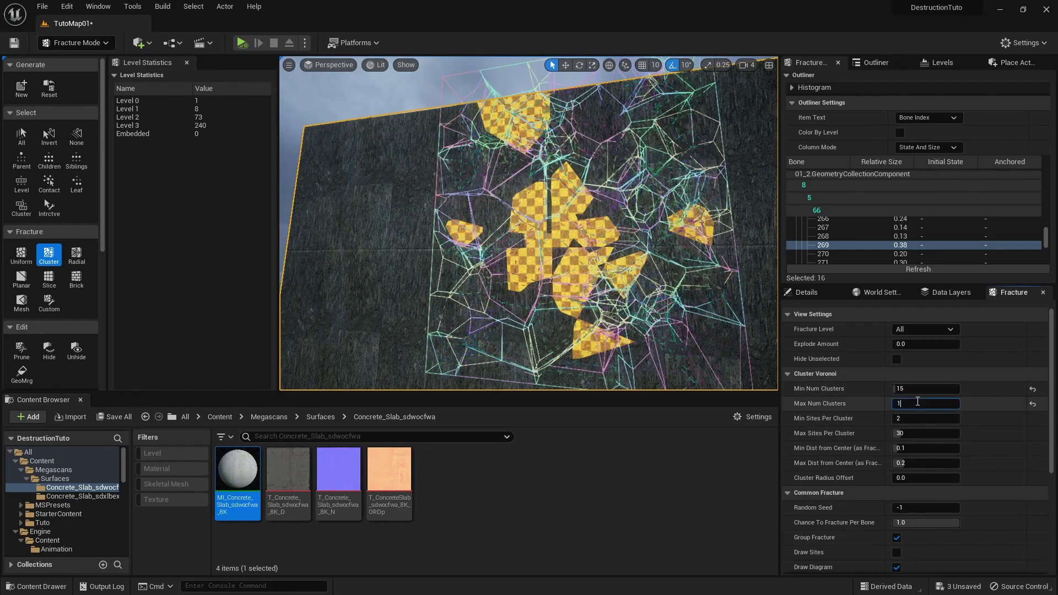
{"action": "left_click", "coordinate": [915, 392]}
{"action": "scroll", "coordinate": [971, 493], "scroll_direction": "down", "scroll_amount": 6}
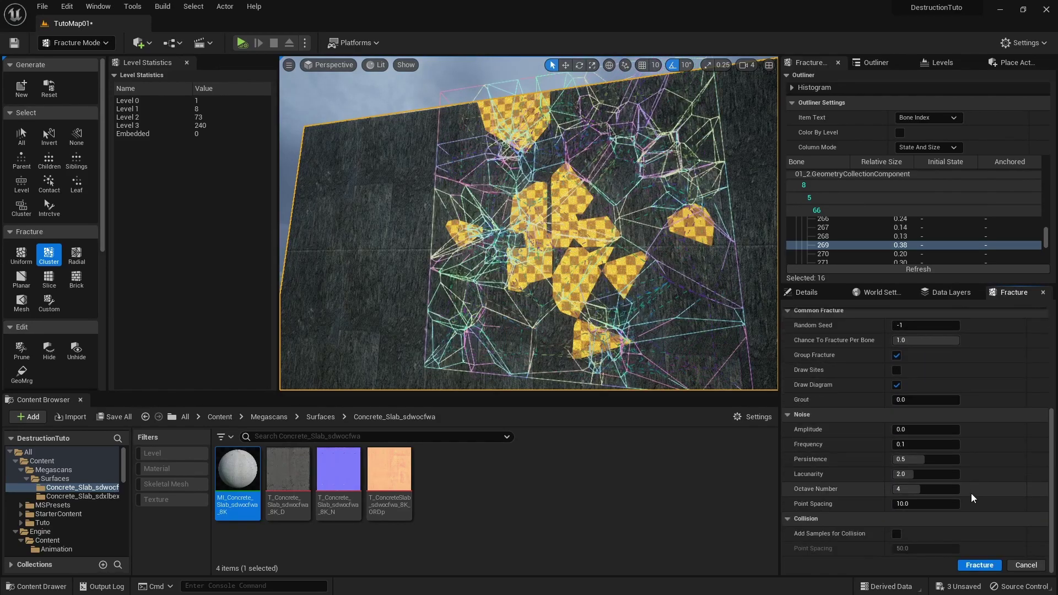
{"action": "left_click", "coordinate": [979, 565]}
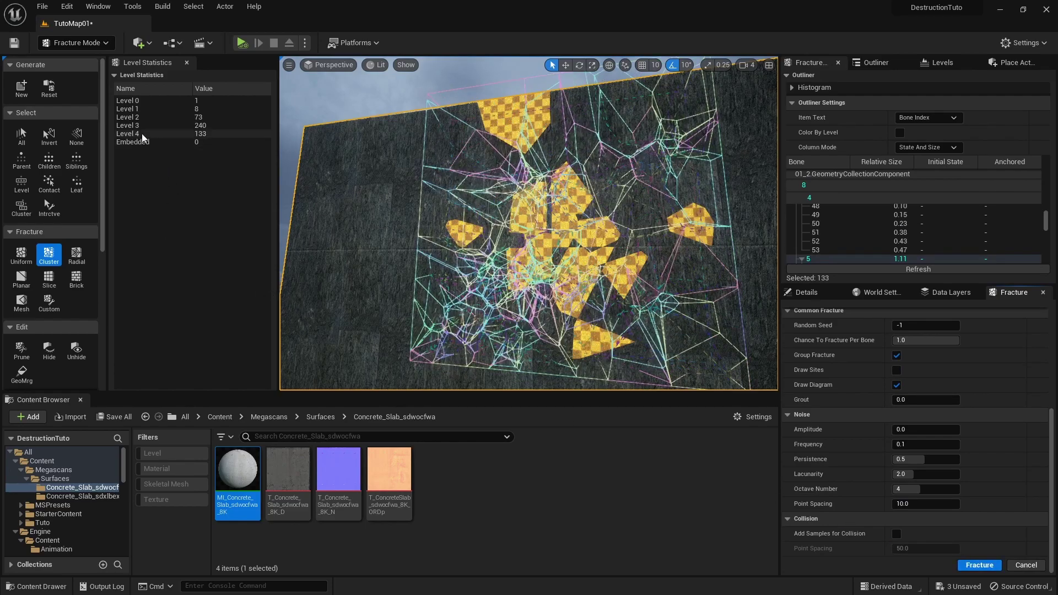
Turn on Show Bone Colors for the front wall's geometry collection to examine its fracture pattern
{"action": "right_click_drag", "start_coordinate": [562, 91], "coordinate": [620, 91]}
{"action": "left_click", "coordinate": [516, 91]}
{"action": "right_click_drag", "start_coordinate": [620, 180], "coordinate": [582, 191]}
{"action": "left_click", "coordinate": [580, 186]}
{"action": "left_click", "coordinate": [445, 252]}
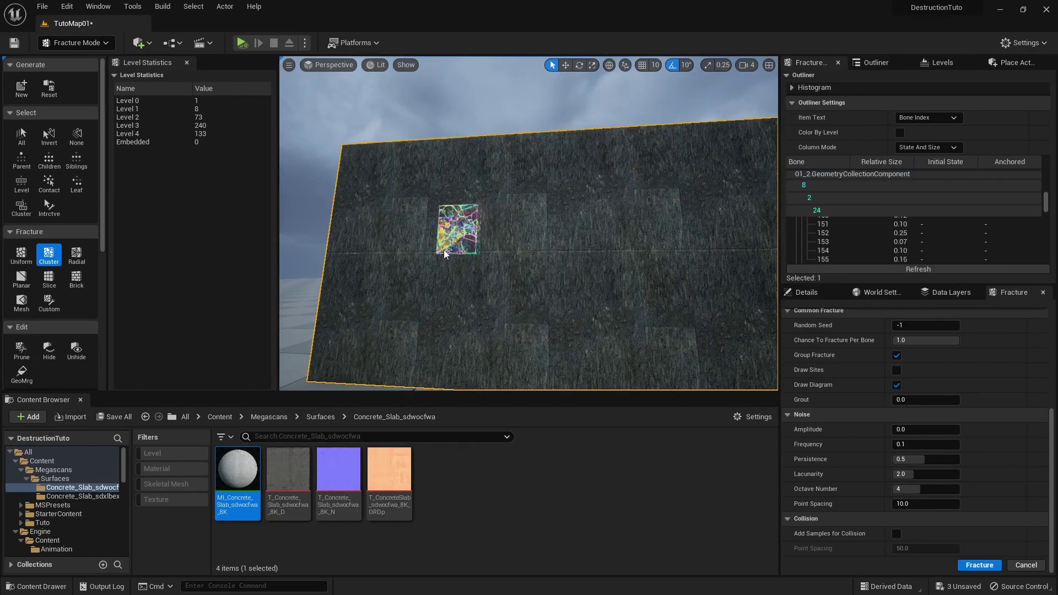
{"action": "left_click", "coordinate": [806, 297]}
{"action": "scroll", "coordinate": [896, 439], "scroll_direction": "down", "scroll_amount": 10}
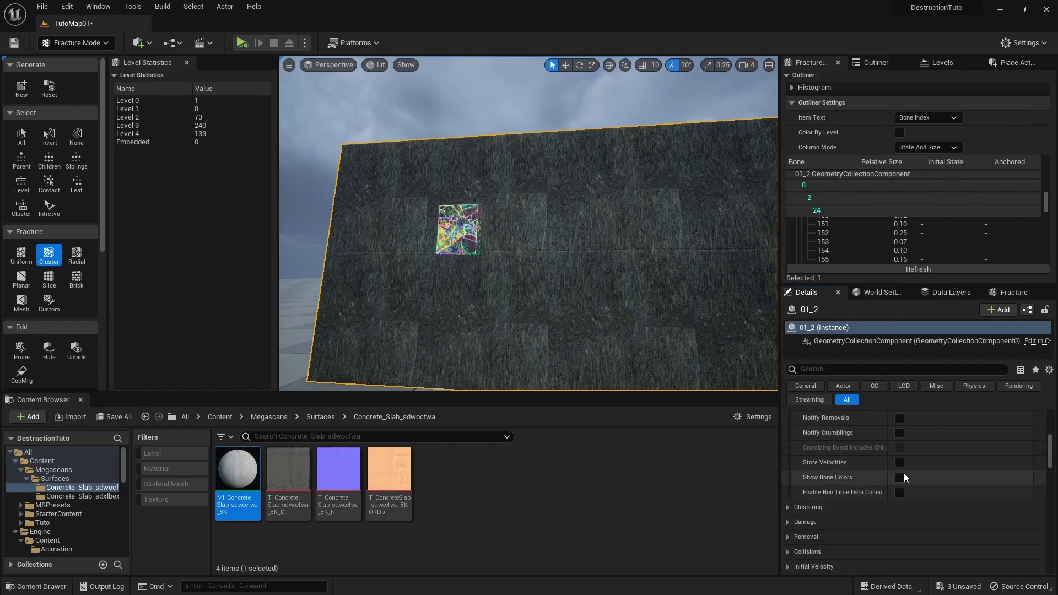
{"action": "left_click", "coordinate": [899, 477]}
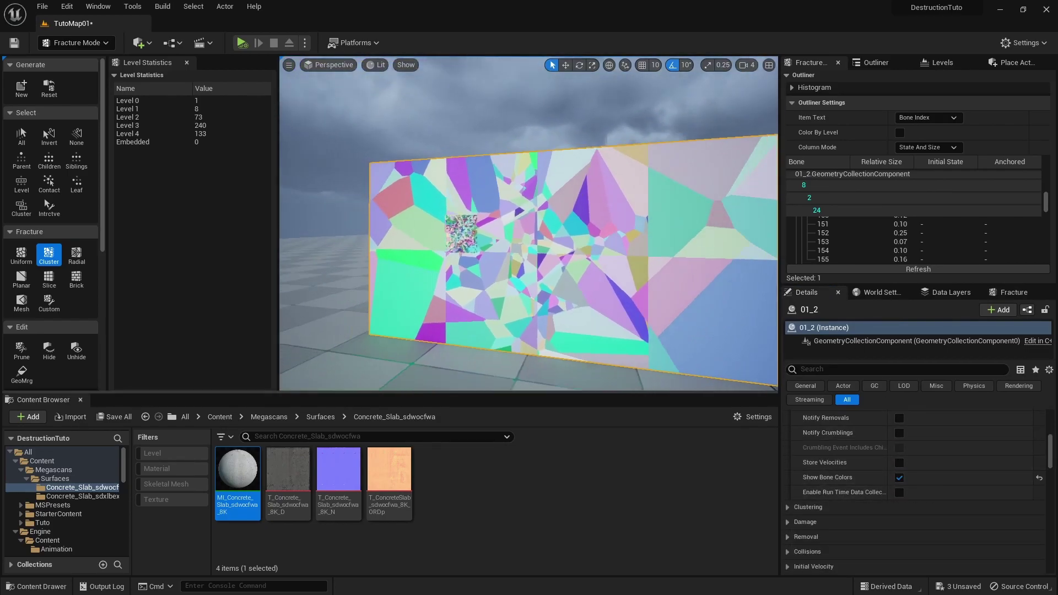
Save all modified project files, including the current level
{"action": "mouse_move", "coordinate": [588, 87]}
{"action": "right_mouse_down"}
{"action": "mouse_move", "coordinate": [655, 90]}
{"action": "mouse_move", "coordinate": [588, 87]}
{"action": "right_mouse_up"}
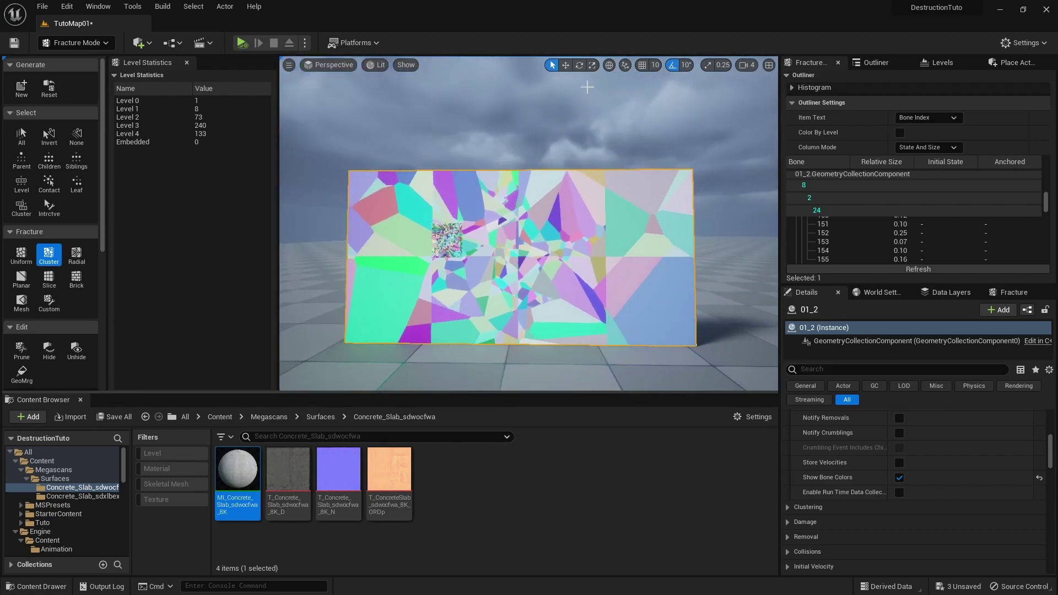
{"action": "left_click", "coordinate": [562, 112]}
{"action": "right_click_drag", "start_coordinate": [577, 166], "coordinate": [676, 268]}
{"action": "right_click_drag", "start_coordinate": [630, 359], "coordinate": [642, 302]}
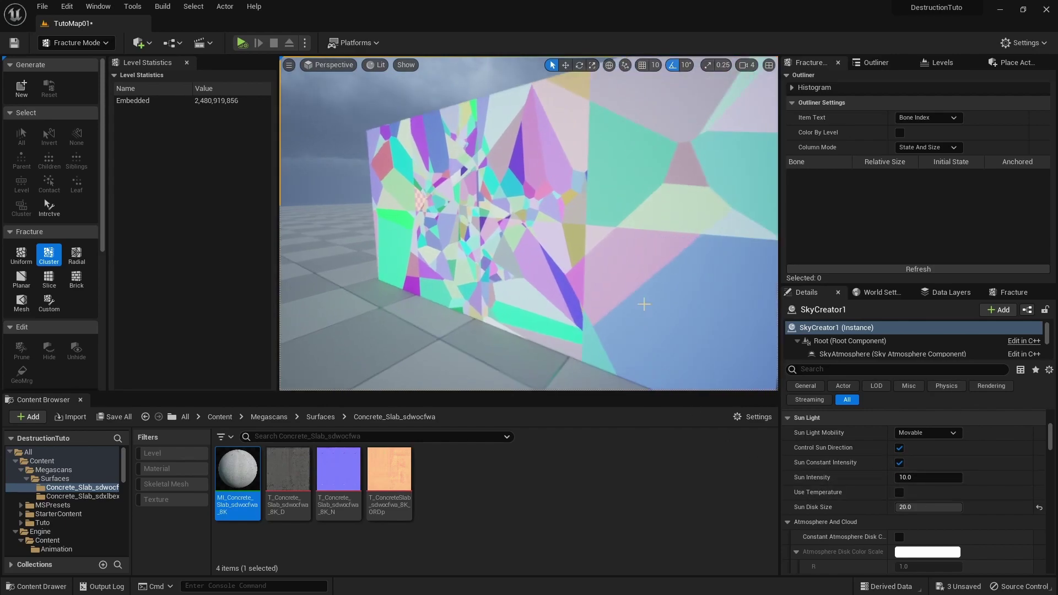
{"action": "right_click_drag", "start_coordinate": [469, 237], "coordinate": [525, 210]}
{"action": "left_click", "coordinate": [42, 7]}
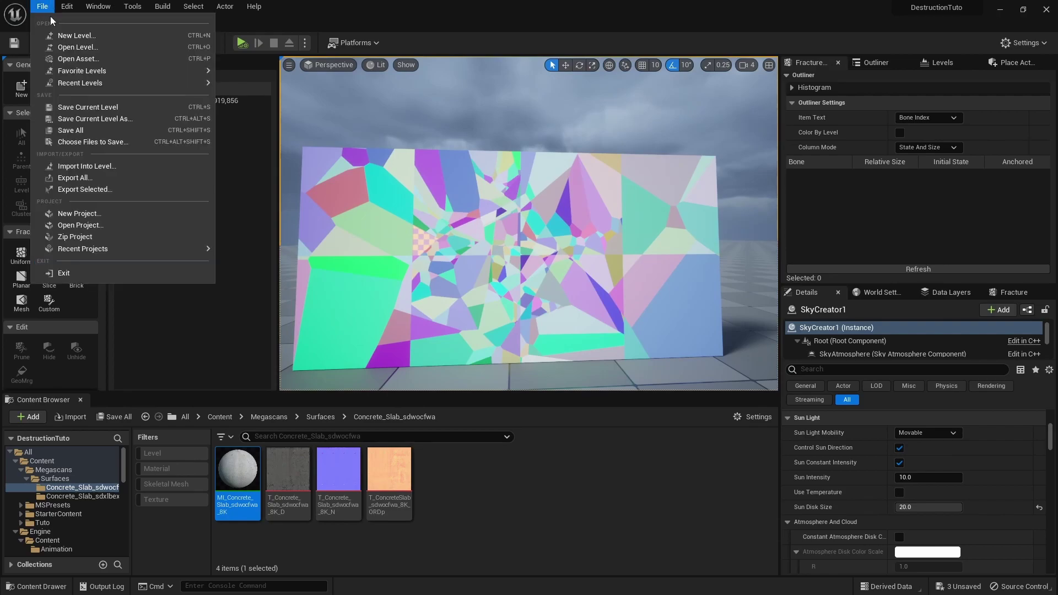
{"action": "left_click", "coordinate": [72, 130]}
Select the front wall's geometry collection and turn its Show Bone Colors option off
{"action": "right_click_drag", "start_coordinate": [611, 308], "coordinate": [574, 309]}
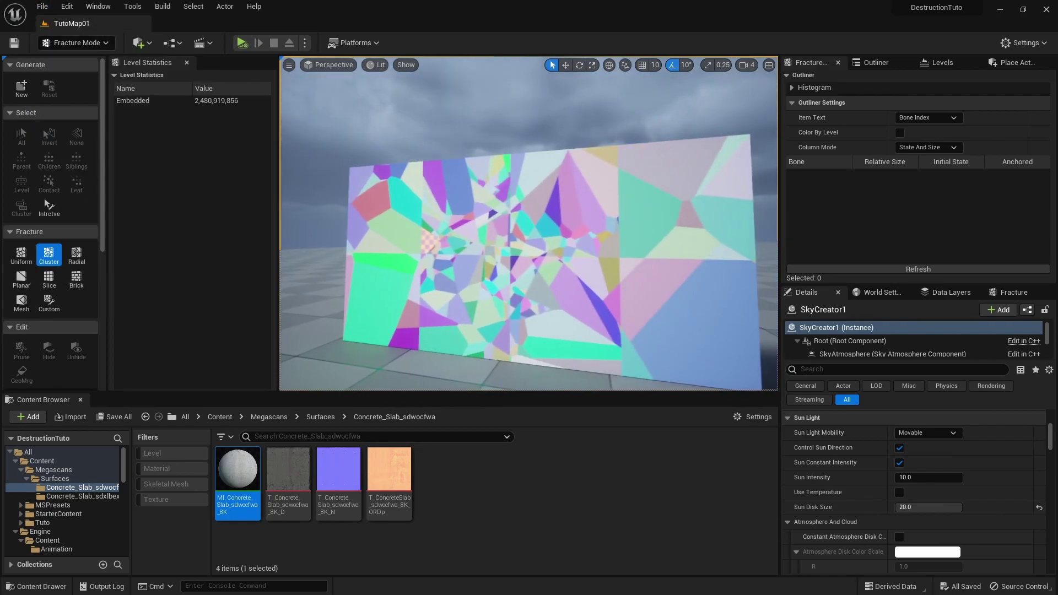
{"action": "left_click", "coordinate": [612, 308]}
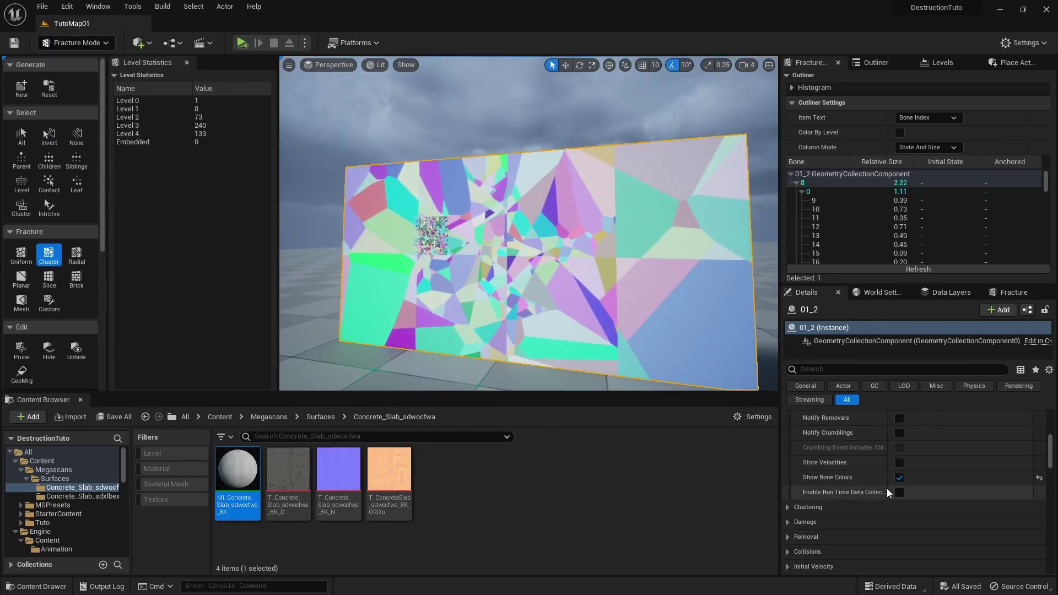
{"action": "left_click", "coordinate": [900, 477]}
Remove the fractured front wall layer from the viewport to expose the blocks of the back layer
{"action": "right_click_drag", "start_coordinate": [551, 265], "coordinate": [391, 265]}
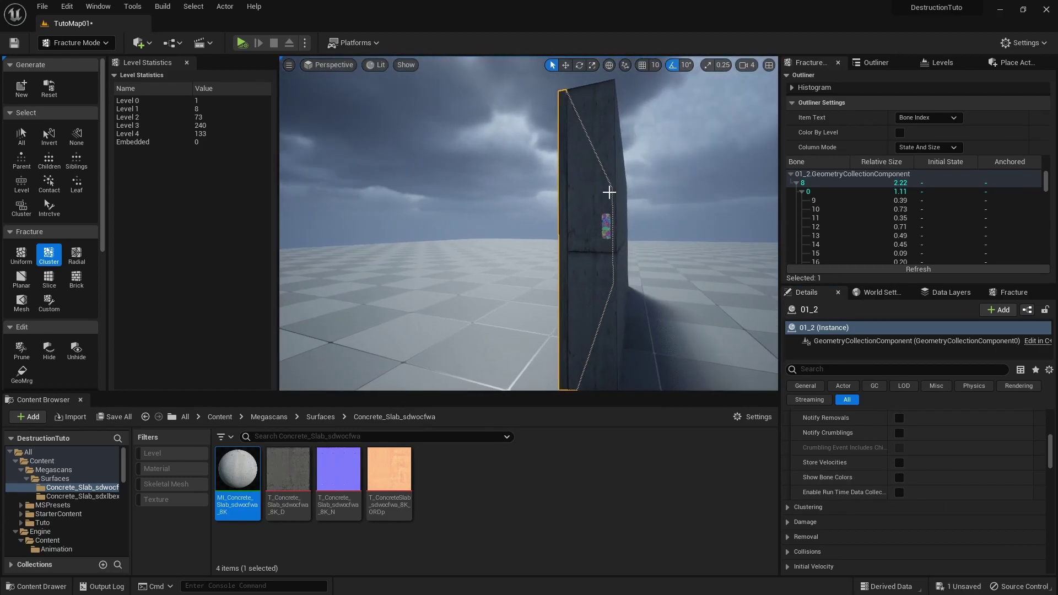
{"action": "left_click", "coordinate": [610, 189]}
{"action": "right_click_drag", "start_coordinate": [560, 231], "coordinate": [559, 232]}
{"action": "left_click", "coordinate": [593, 300]}
{"action": "key", "text": "Delete"}
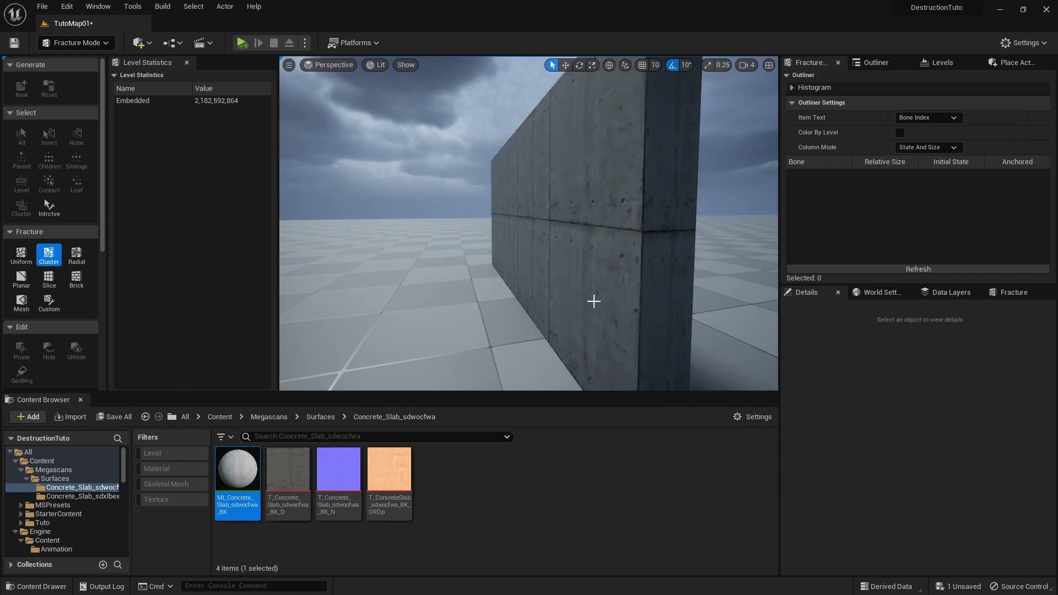
Create one geometry collection named 02BAck in the GeoCollections folder from all eight blocks of the back wall layer
{"action": "right_click_drag", "start_coordinate": [593, 300], "coordinate": [673, 300]}
{"action": "right_click_drag", "start_coordinate": [396, 152], "coordinate": [397, 153]}
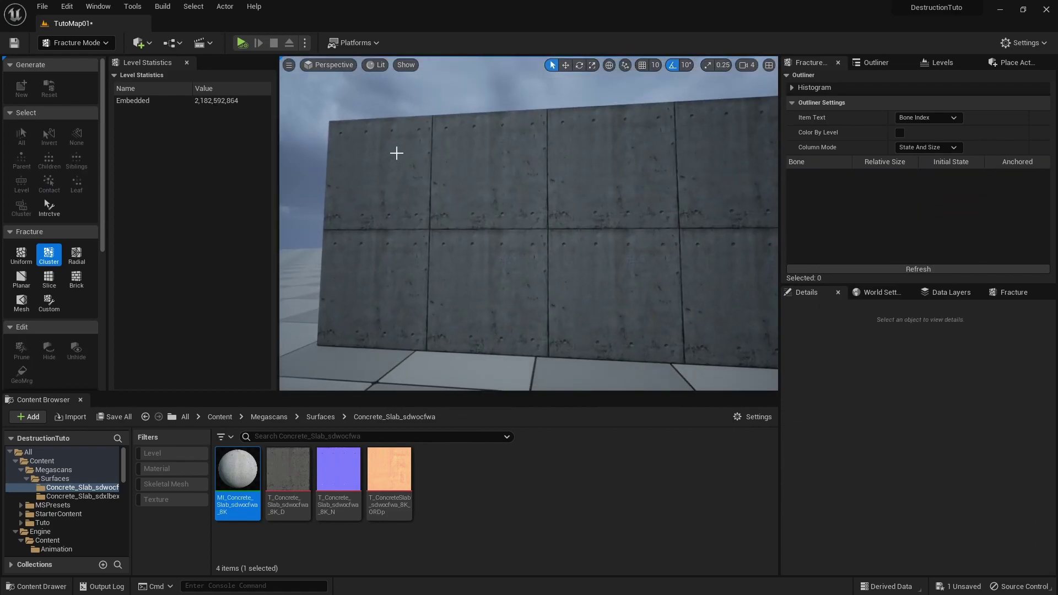
{"action": "left_click", "coordinate": [407, 169]}
{"action": "left_click", "coordinate": [487, 186], "text": "ctrl"}
{"action": "left_click", "coordinate": [480, 292], "text": "ctrl"}
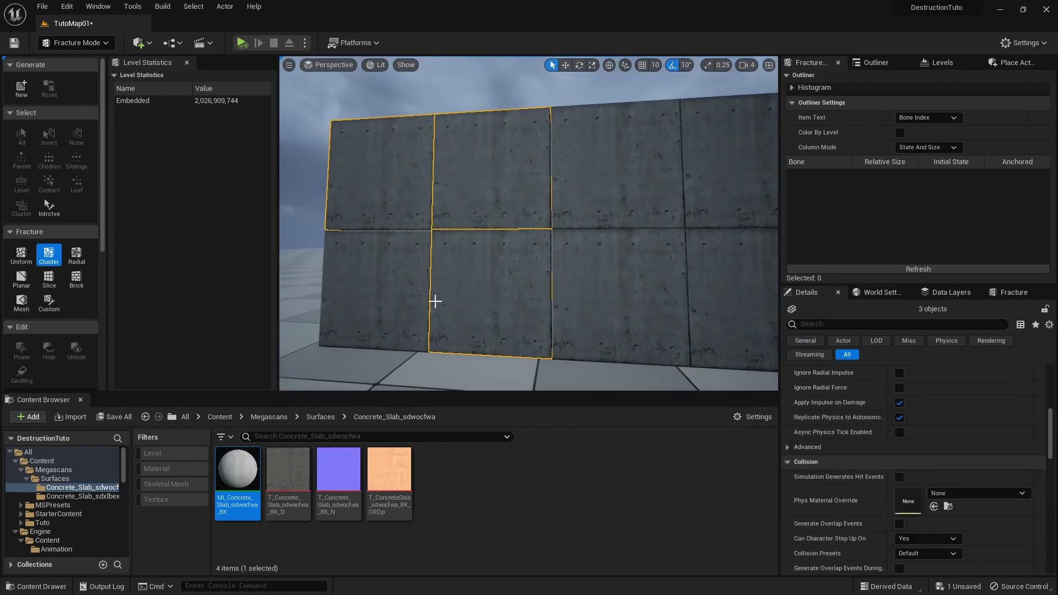
{"action": "left_click", "coordinate": [394, 300], "text": "ctrl"}
{"action": "left_click", "coordinate": [592, 188], "text": "ctrl"}
{"action": "left_click", "coordinate": [709, 161], "text": "ctrl"}
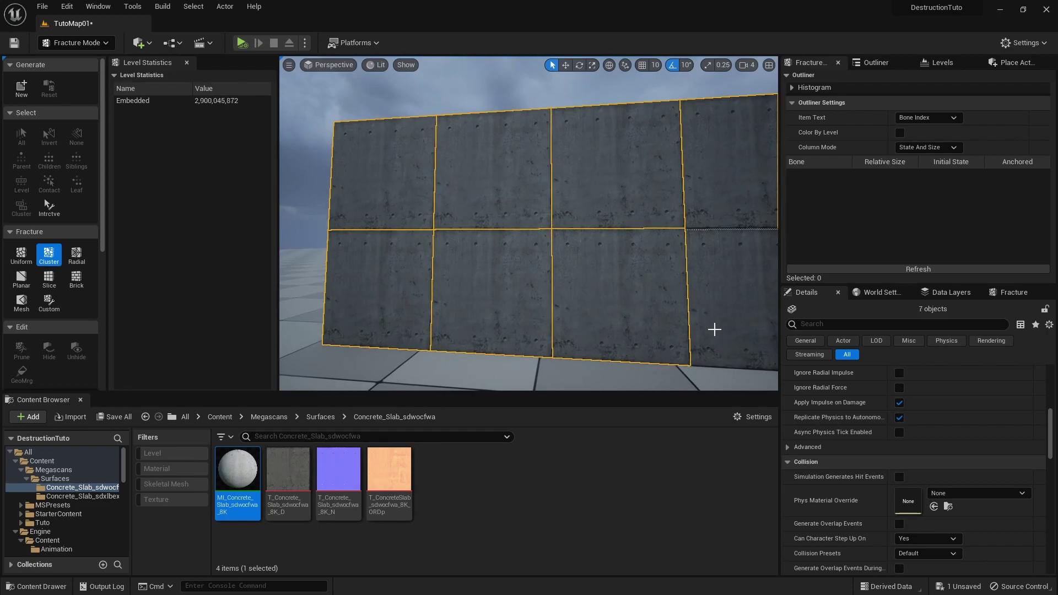
{"action": "right_click_drag", "start_coordinate": [716, 316], "coordinate": [718, 316]}
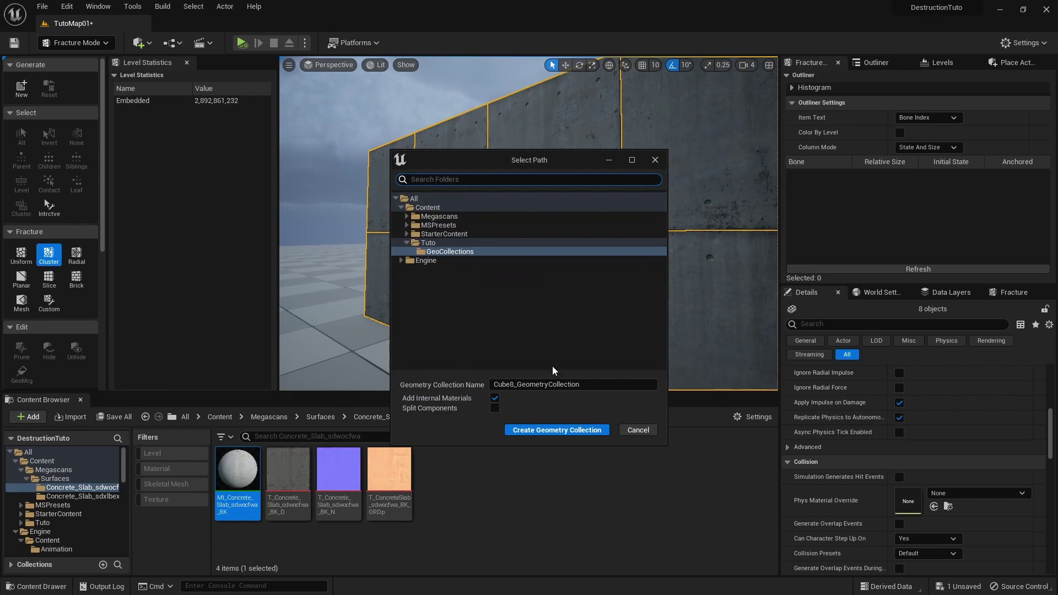
{"action": "left_click", "coordinate": [551, 384]}
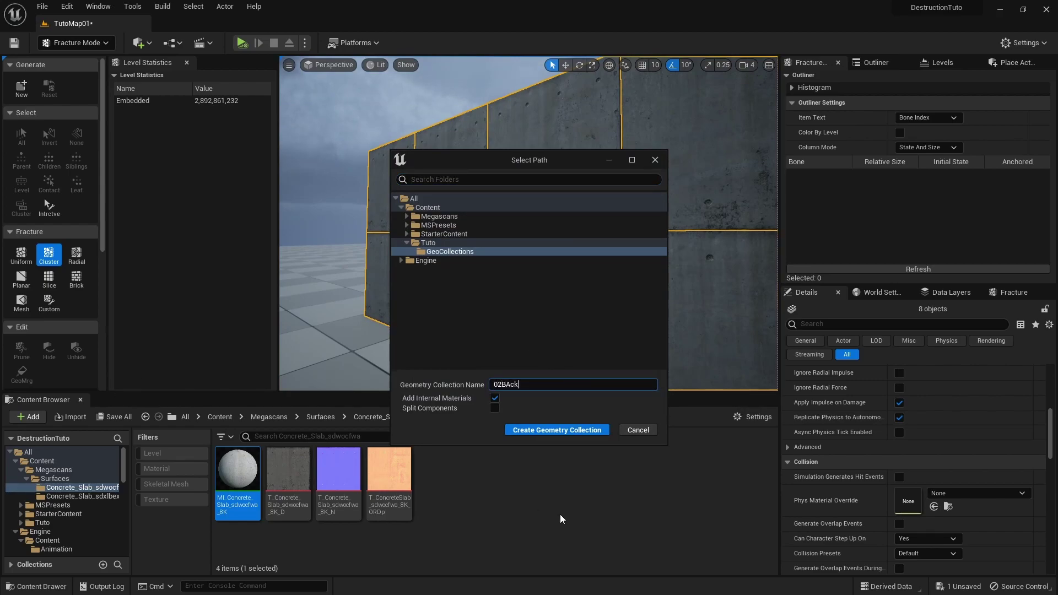
{"action": "type", "text": "02BAck"}
{"action": "left_click", "coordinate": [554, 430]}
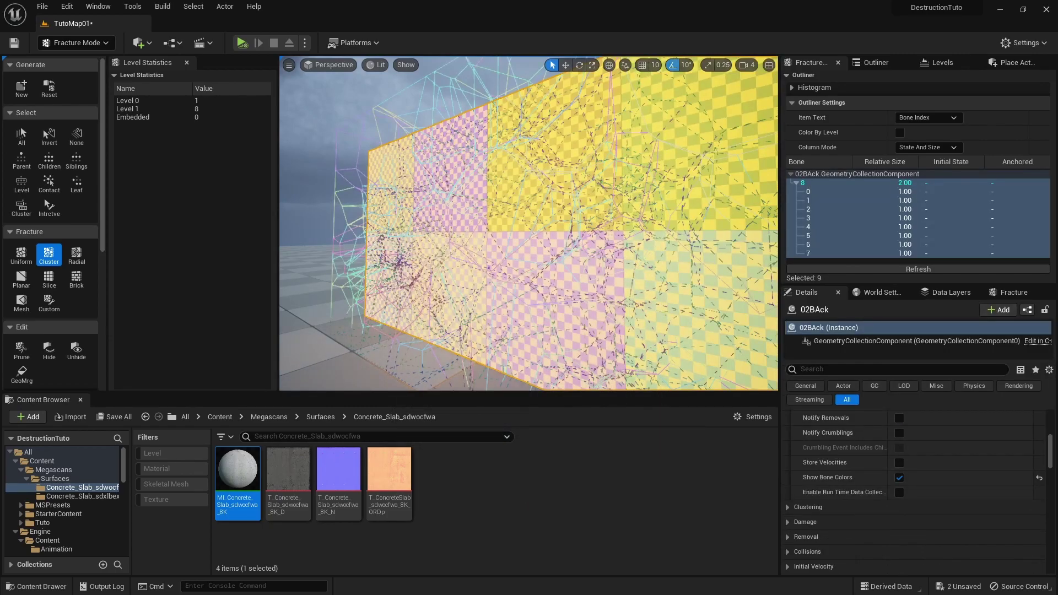
Set the Cluster Voronoi fracture for the back wall collection to a minimum of 4 and a maximum of 6 clusters
{"action": "right_click_drag", "start_coordinate": [529, 248], "coordinate": [606, 253]}
{"action": "scroll", "coordinate": [938, 517], "scroll_direction": "up", "scroll_amount": 8}
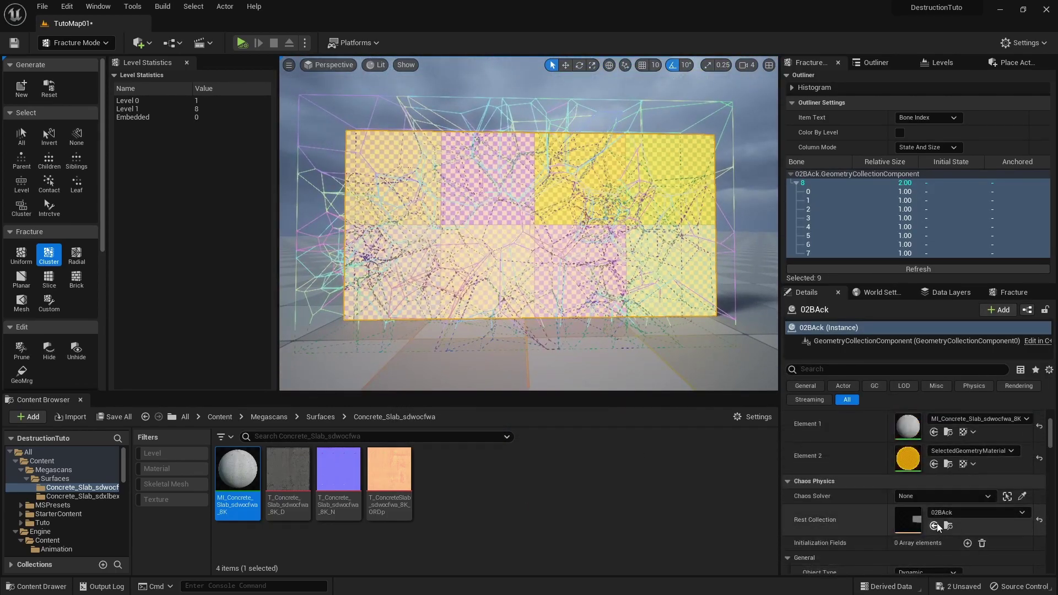
{"action": "scroll", "coordinate": [937, 526], "scroll_direction": "up", "scroll_amount": 3}
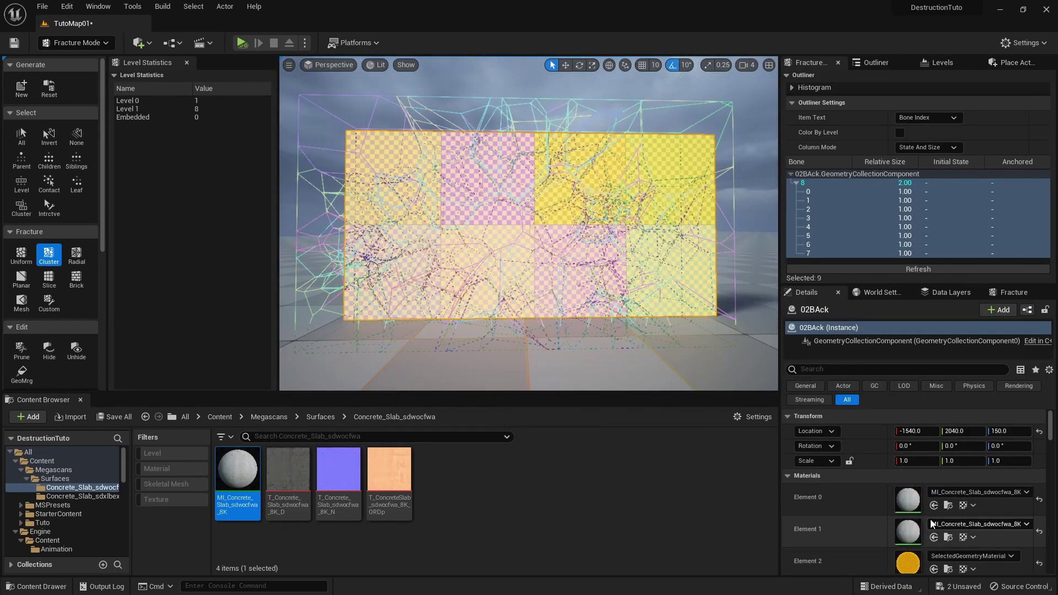
{"action": "left_click", "coordinate": [1010, 293]}
{"action": "scroll", "coordinate": [915, 466], "scroll_direction": "up", "scroll_amount": 5}
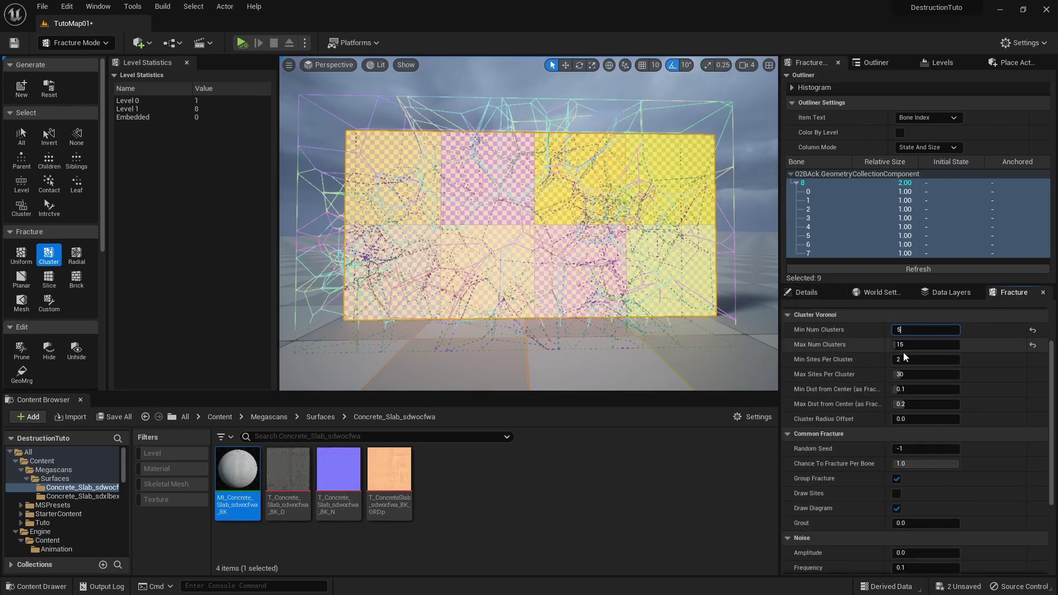
{"action": "key", "text": "Return"}
{"action": "left_click", "coordinate": [909, 329]}
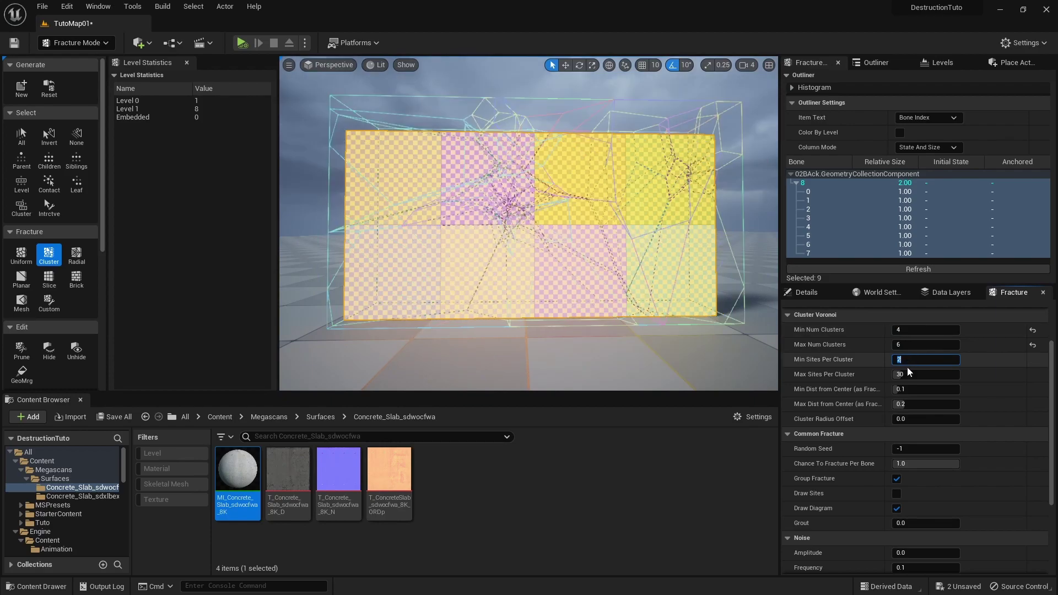
Set the fracture noise amplitude to 1.0 and frequency to 0.05, and undo the trial fracture of the back wall
{"action": "right_click_drag", "start_coordinate": [529, 224], "coordinate": [507, 218]}
{"action": "scroll", "coordinate": [924, 458], "scroll_direction": "down", "scroll_amount": 4}
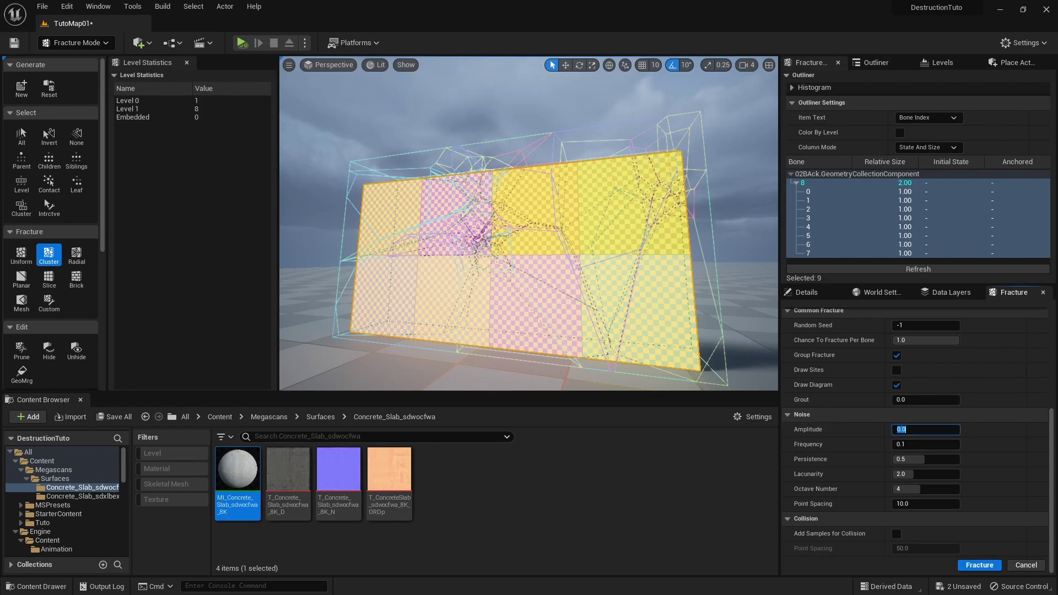
{"action": "key", "text": "ctrl+z"}
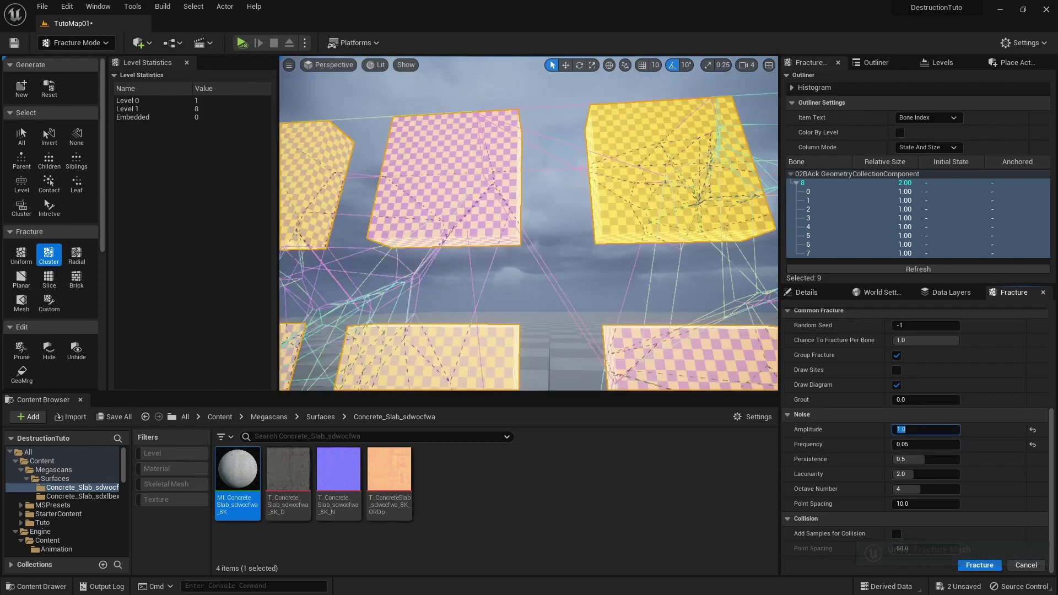
Set the fracture noise amplitude to 5.0 and run the Cluster fracture on the back wall collection
{"action": "type", "text": "5"}
{"action": "key", "text": "Return"}
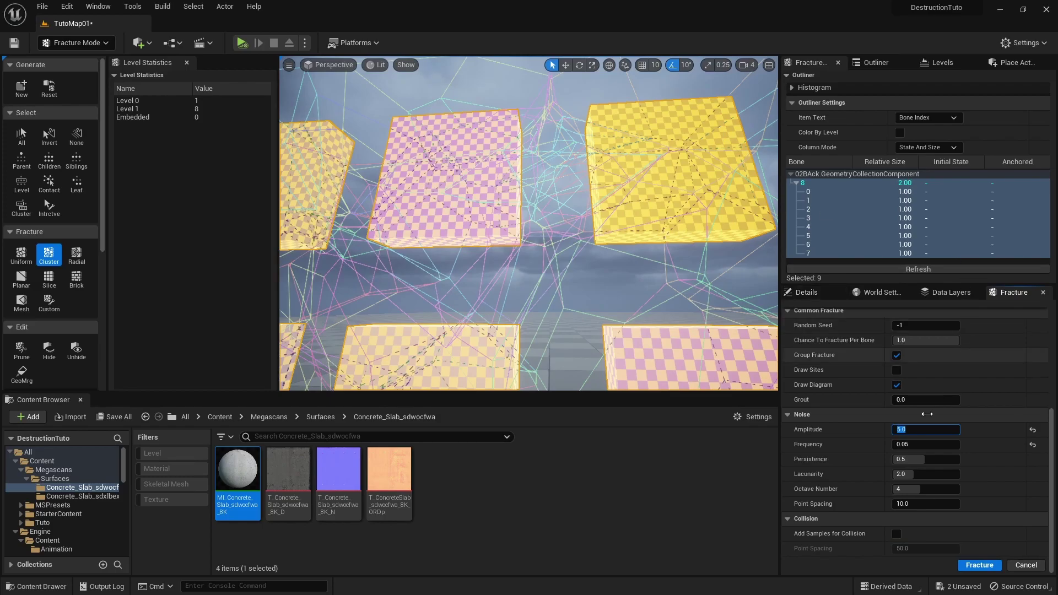
{"action": "right_click_drag", "start_coordinate": [613, 282], "coordinate": [443, 249]}
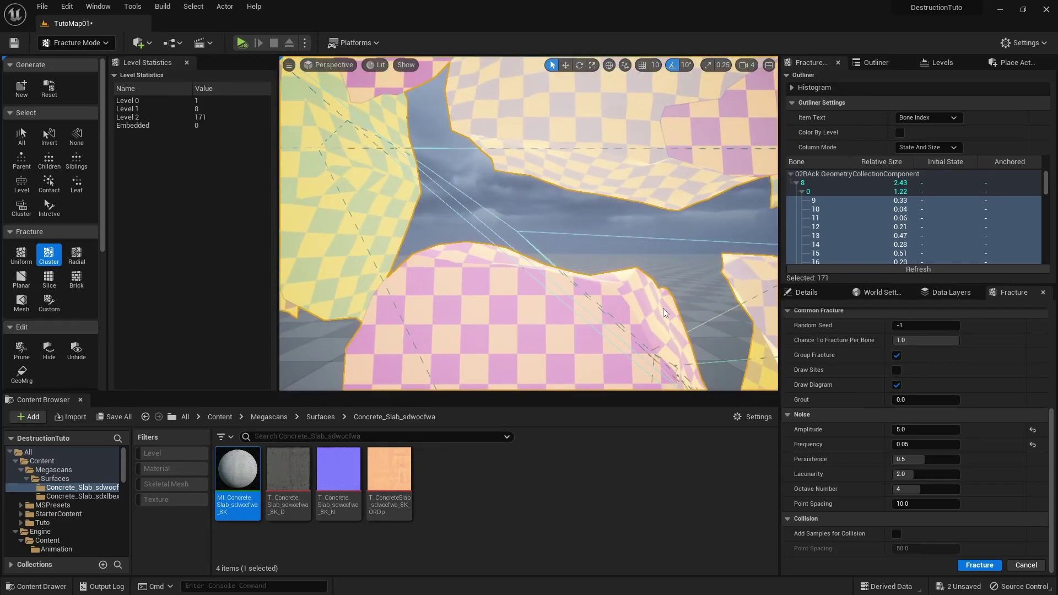
{"action": "right_click_drag", "start_coordinate": [663, 309], "coordinate": [464, 315]}
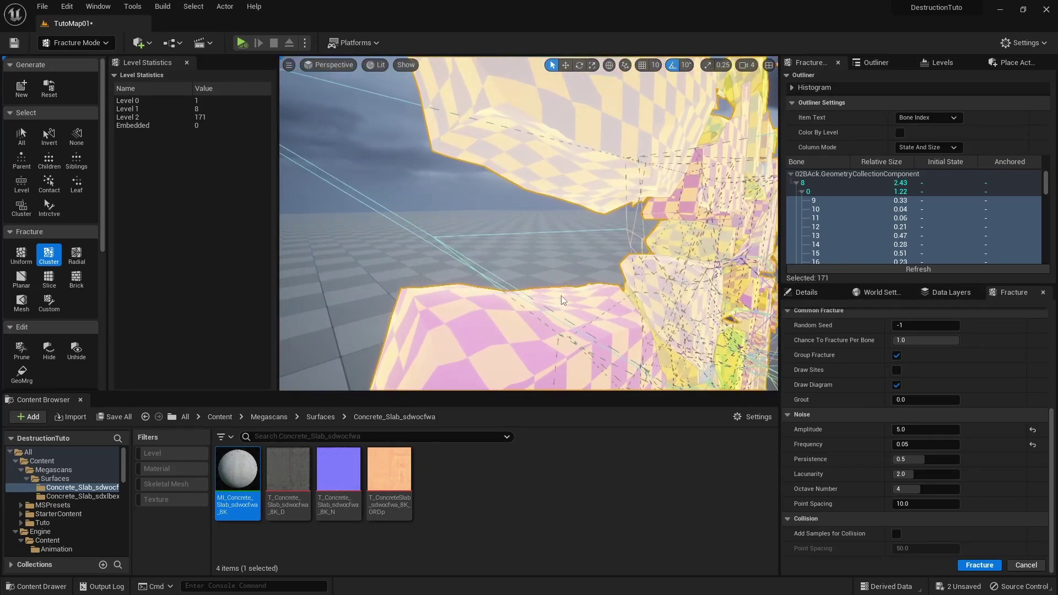
{"action": "right_click_drag", "start_coordinate": [590, 282], "coordinate": [543, 273]}
Reduce the Explode Amount to 0.12 and 0.104 to examine how the rough pieces fit together, and spread them apart again
{"action": "scroll", "coordinate": [940, 435], "scroll_direction": "up", "scroll_amount": 6}
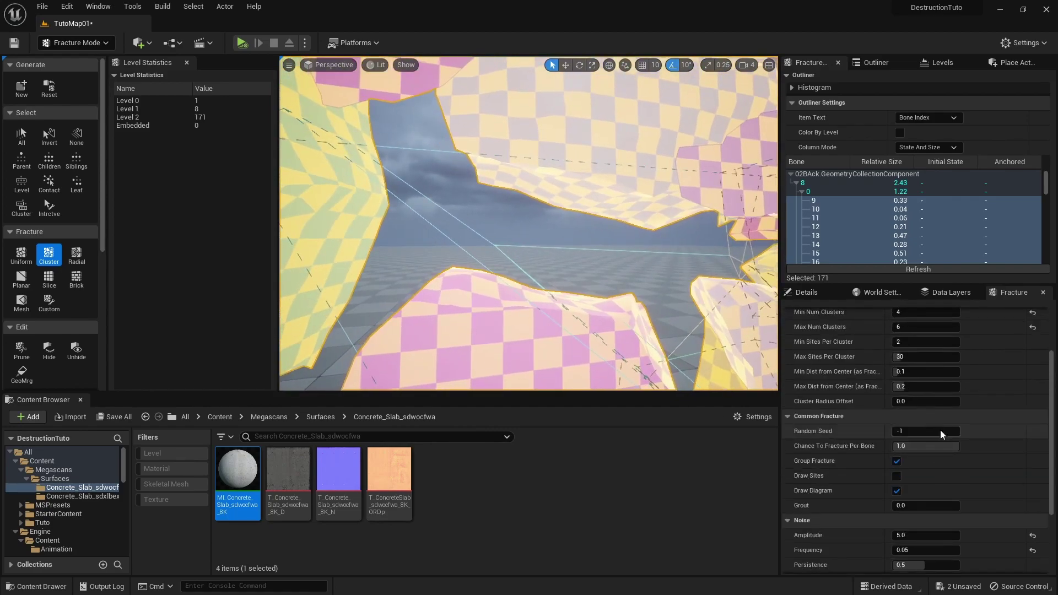
{"action": "scroll", "coordinate": [940, 428], "scroll_direction": "up", "scroll_amount": 3}
{"action": "left_click_drag", "start_coordinate": [924, 345], "coordinate": [895, 344]}
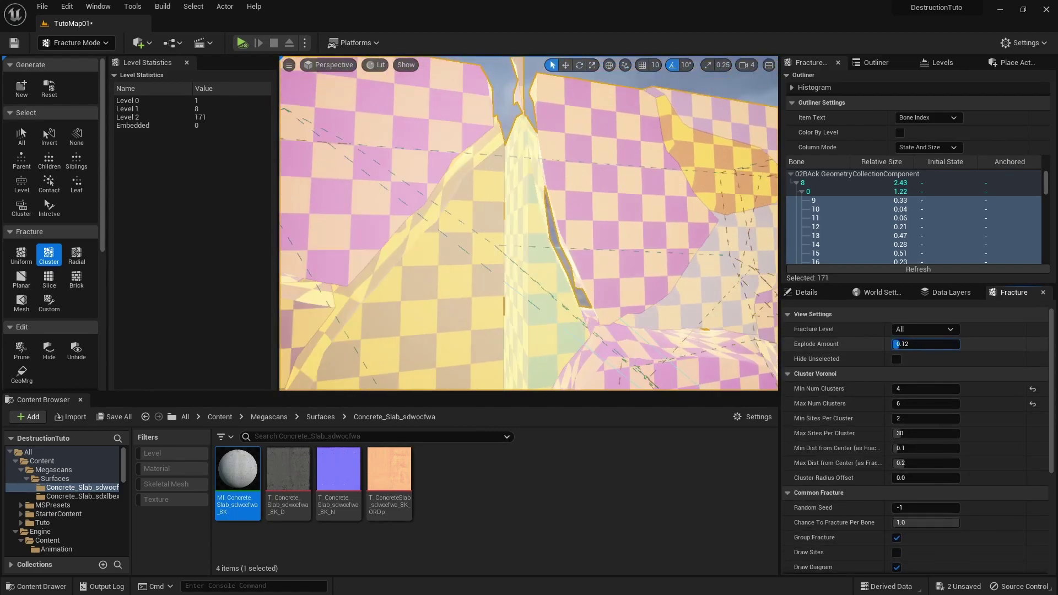
{"action": "right_click_drag", "start_coordinate": [696, 319], "coordinate": [647, 351]}
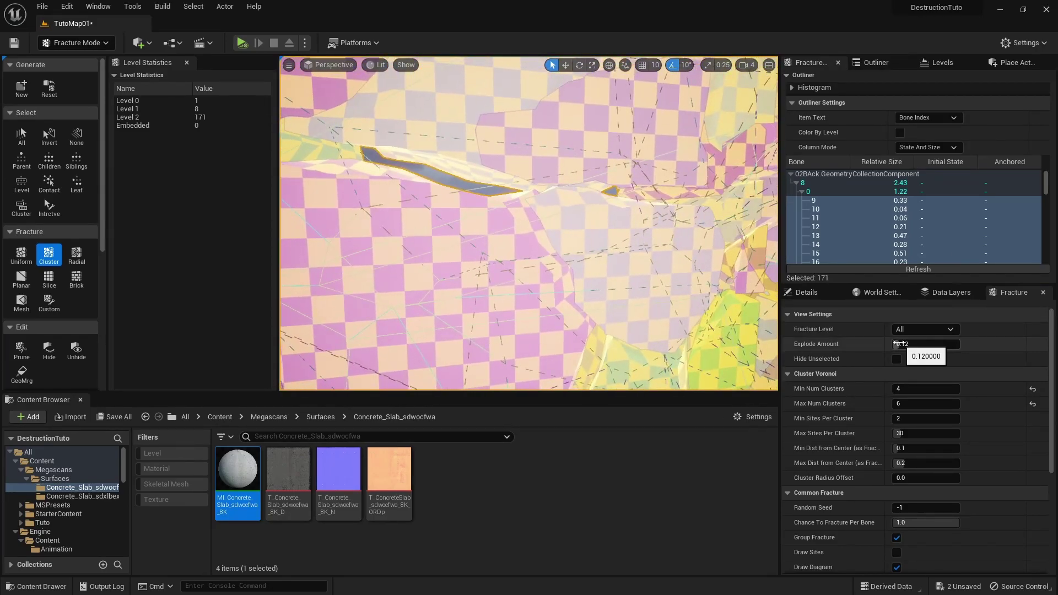
{"action": "left_click_drag", "start_coordinate": [896, 344], "coordinate": [877, 344]}
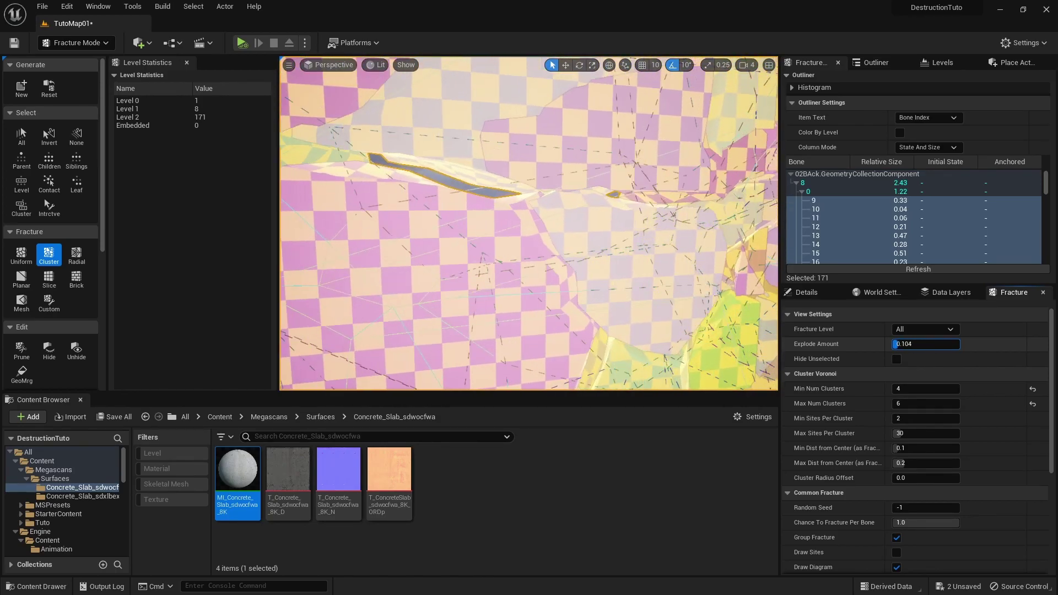
{"action": "right_click_drag", "start_coordinate": [566, 255], "coordinate": [589, 260]}
{"action": "left_click_drag", "start_coordinate": [904, 344], "coordinate": [931, 344]}
Turn off Show Bone Colors for 02BAck and try to clear the selection to examine the concrete material on the pieces
{"action": "left_click", "coordinate": [793, 293]}
{"action": "scroll", "coordinate": [889, 473], "scroll_direction": "down", "scroll_amount": 10}
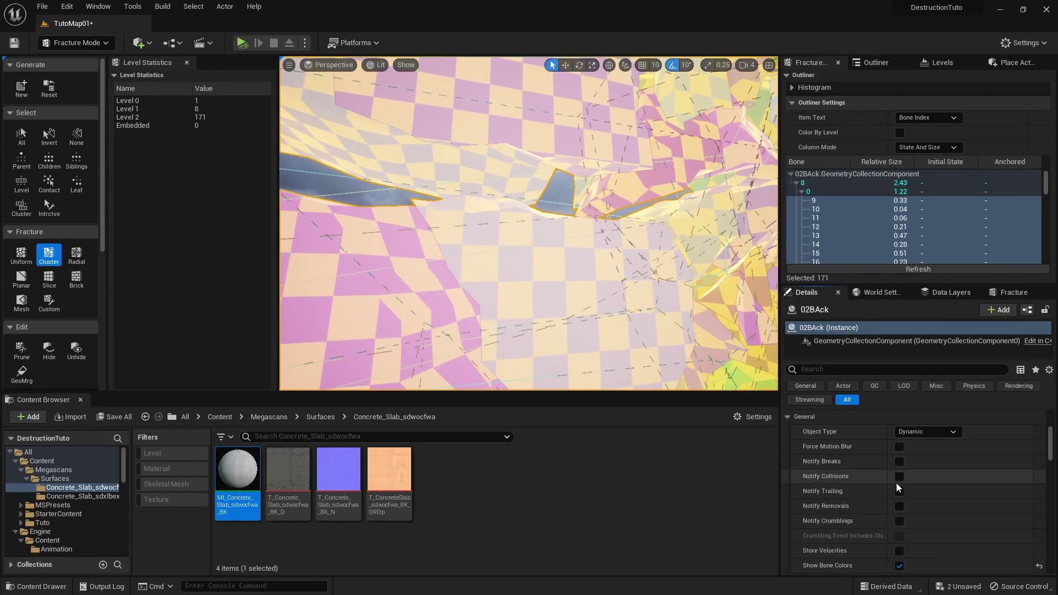
{"action": "left_click", "coordinate": [899, 443]}
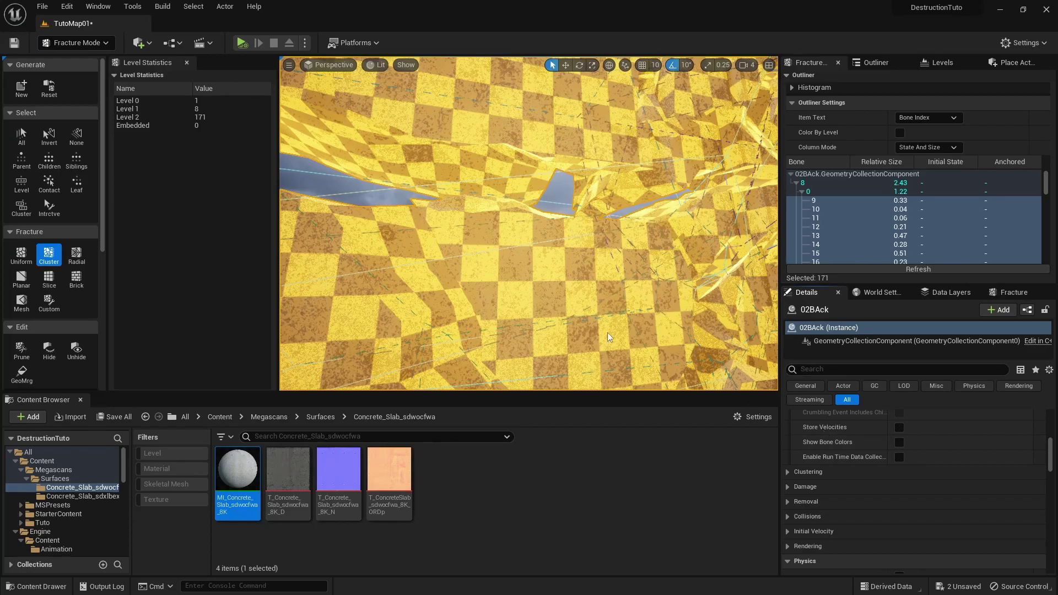
{"action": "left_click", "coordinate": [569, 193]}
{"action": "mouse_move", "coordinate": [572, 212]}
{"action": "right_mouse_down"}
{"action": "mouse_move", "coordinate": [554, 228]}
{"action": "mouse_move", "coordinate": [559, 202]}
{"action": "mouse_move", "coordinate": [573, 248]}
{"action": "mouse_move", "coordinate": [538, 237]}
{"action": "mouse_move", "coordinate": [543, 217]}
{"action": "mouse_move", "coordinate": [603, 202]}
{"action": "mouse_move", "coordinate": [585, 251]}
{"action": "mouse_move", "coordinate": [578, 225]}
{"action": "right_mouse_up"}
{"action": "left_click", "coordinate": [579, 228]}
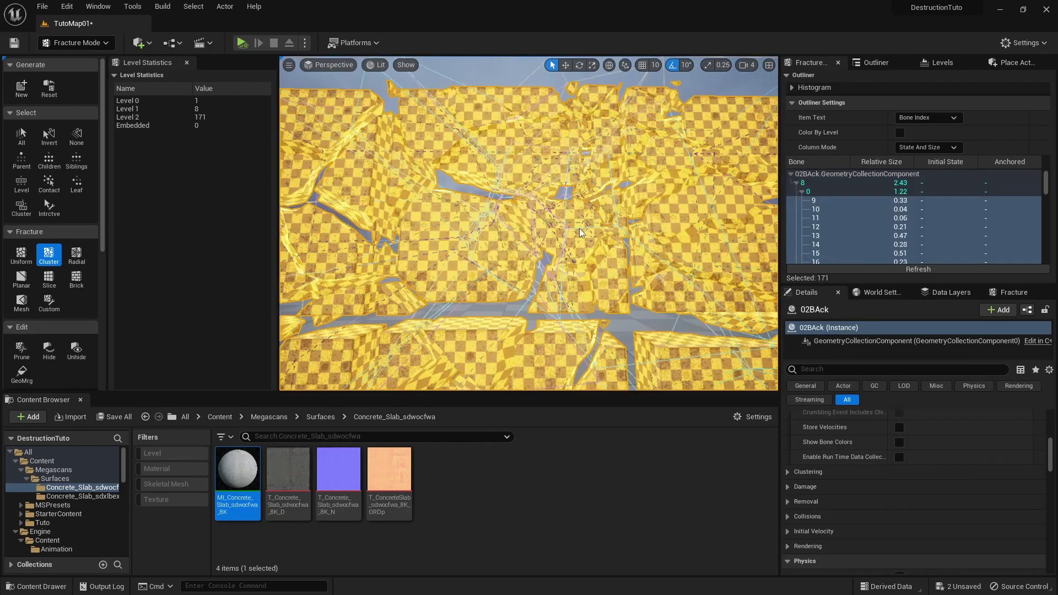
Undo the trial fracture and fracture the back wall collection again with a noise frequency of 0.1
{"action": "key", "text": "ctrl+z"}
{"action": "key", "text": "ctrl+z"}
{"action": "key", "text": "ctrl+z"}
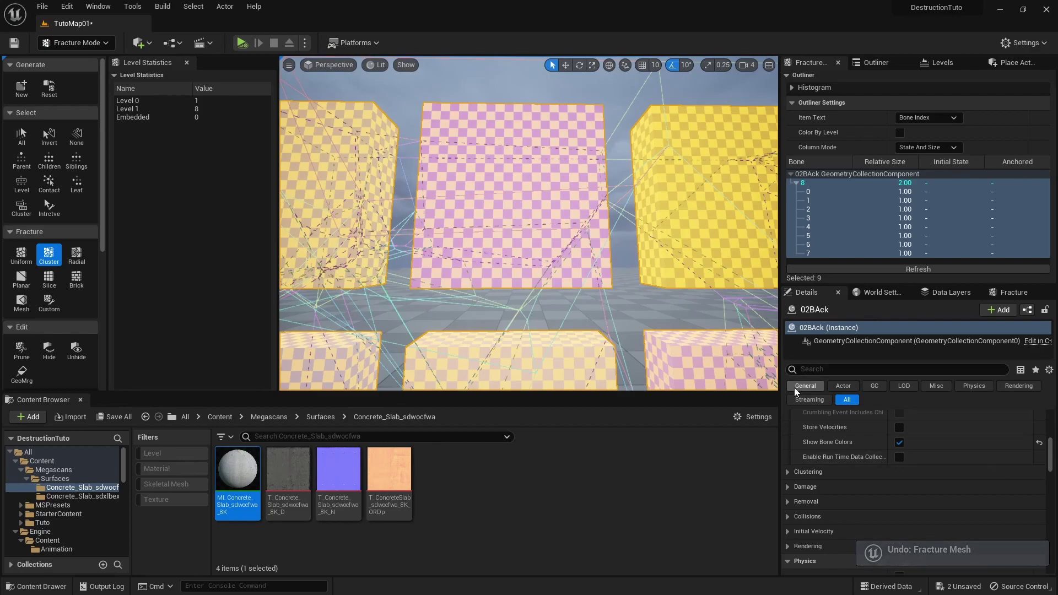
{"action": "left_click", "coordinate": [1013, 293]}
{"action": "scroll", "coordinate": [937, 430], "scroll_direction": "down", "scroll_amount": 10}
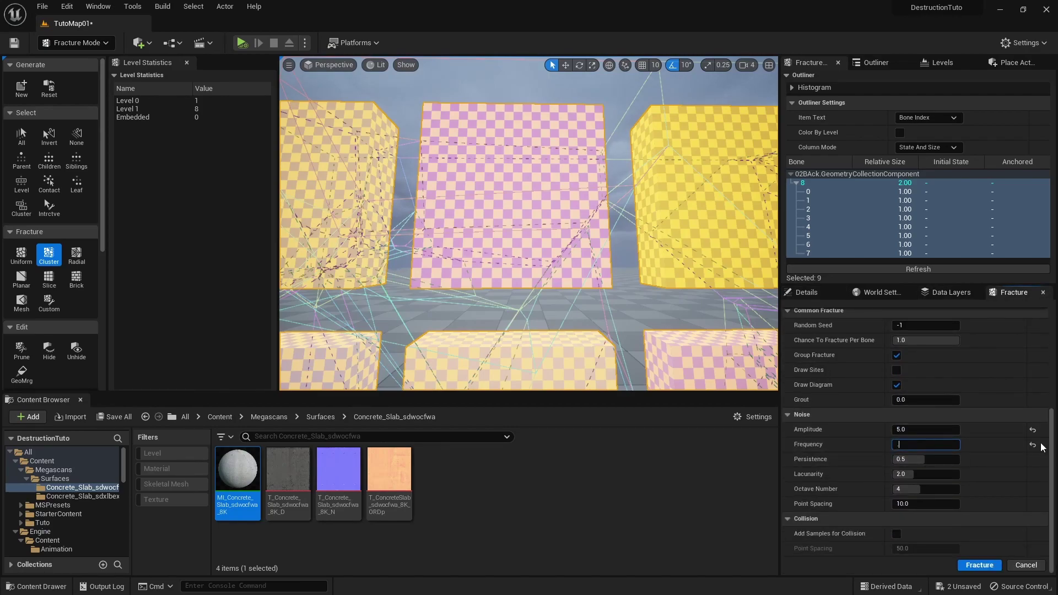
{"action": "type", "text": "0.1"}
{"action": "key", "text": "Return"}
{"action": "right_click_drag", "start_coordinate": [308, 229], "coordinate": [283, 237]}
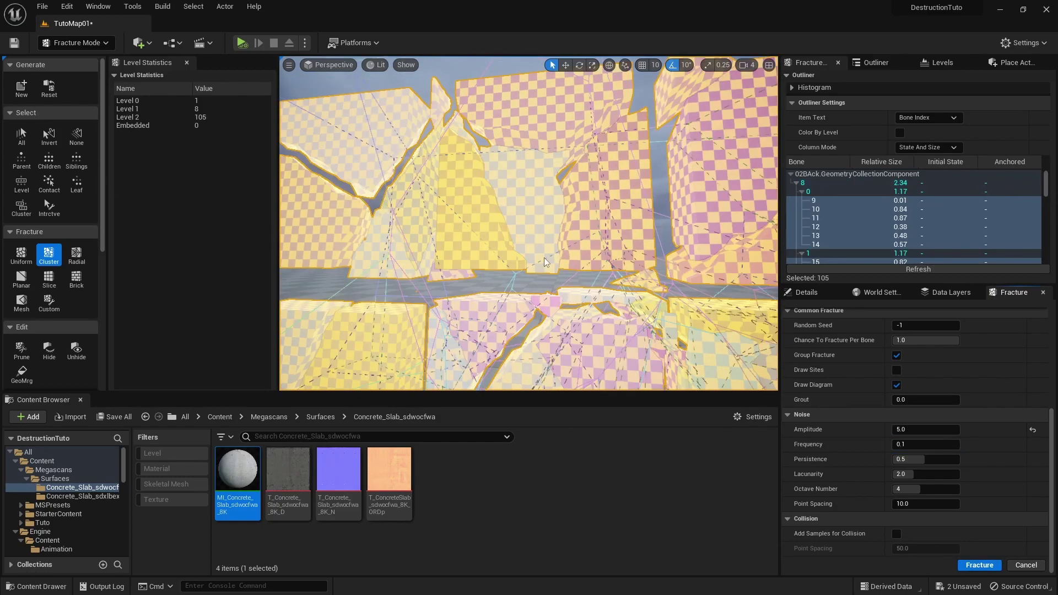
Turn off Show Bone Colors for the newly fractured 02BAck collection
{"action": "key", "text": "w"}
{"action": "right_click_drag", "start_coordinate": [560, 260], "coordinate": [532, 249]}
{"action": "key", "text": "d"}
{"action": "key", "text": "s"}
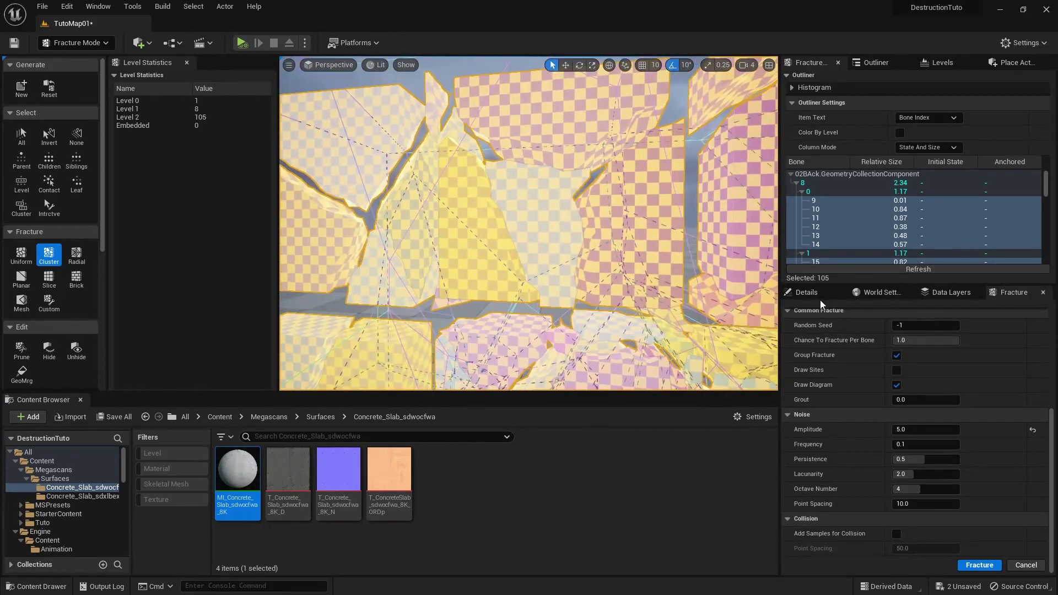
{"action": "left_click", "coordinate": [499, 310]}
{"action": "left_click", "coordinate": [829, 293]}
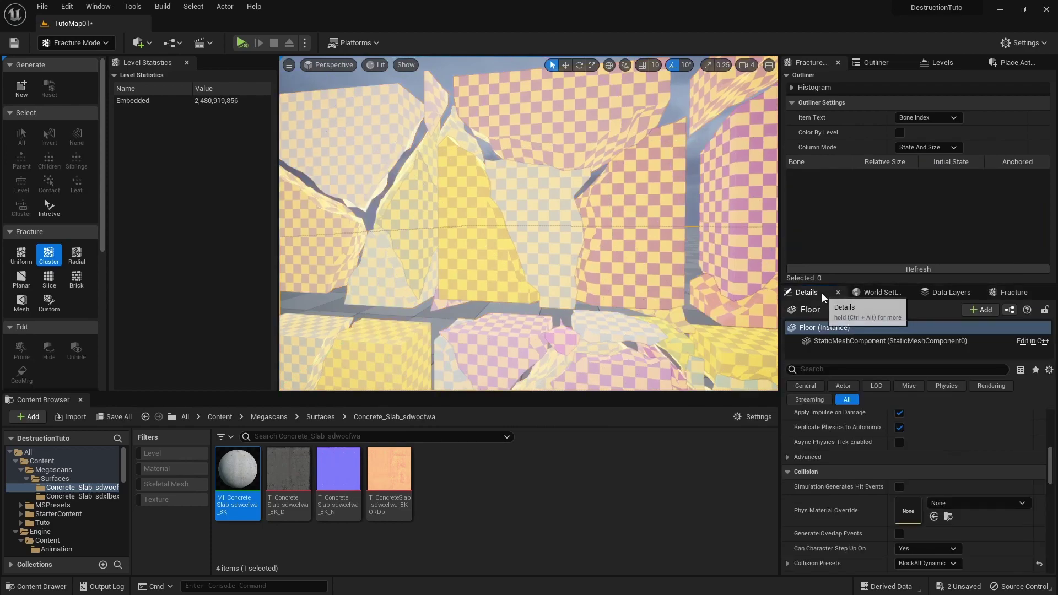
{"action": "scroll", "coordinate": [898, 496], "scroll_direction": "down", "scroll_amount": 10}
{"action": "scroll", "coordinate": [892, 471], "scroll_direction": "down", "scroll_amount": 8}
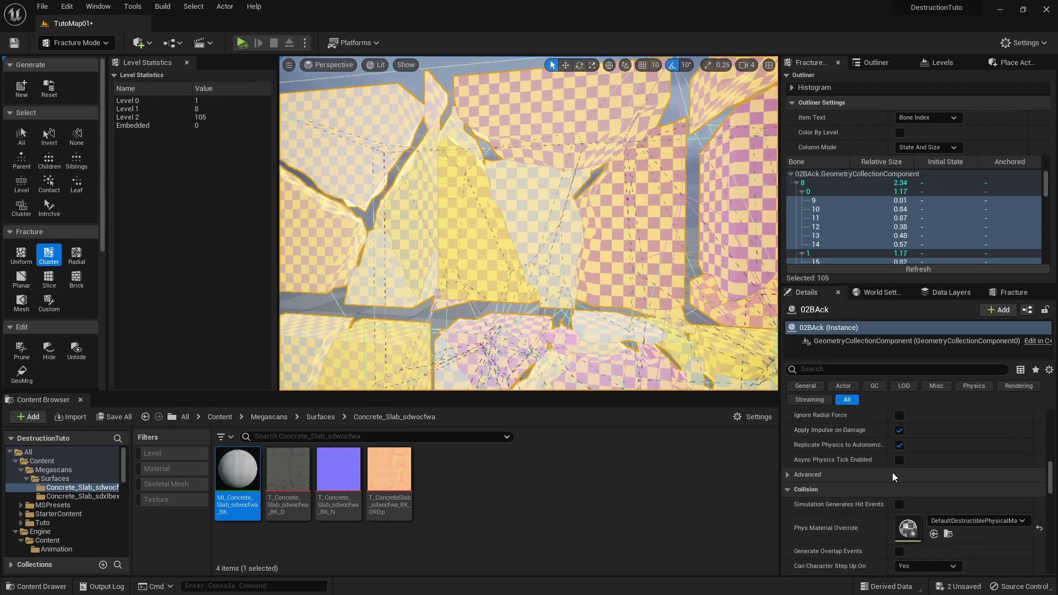
{"action": "scroll", "coordinate": [938, 531], "scroll_direction": "down", "scroll_amount": 2}
{"action": "left_click", "coordinate": [901, 529]}
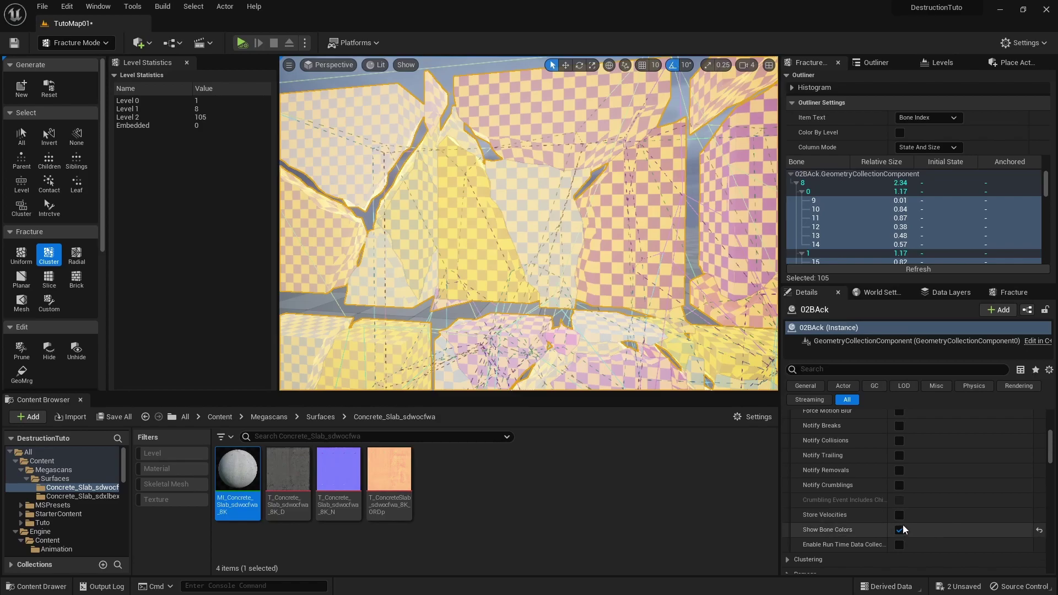
{"action": "left_click", "coordinate": [900, 531]}
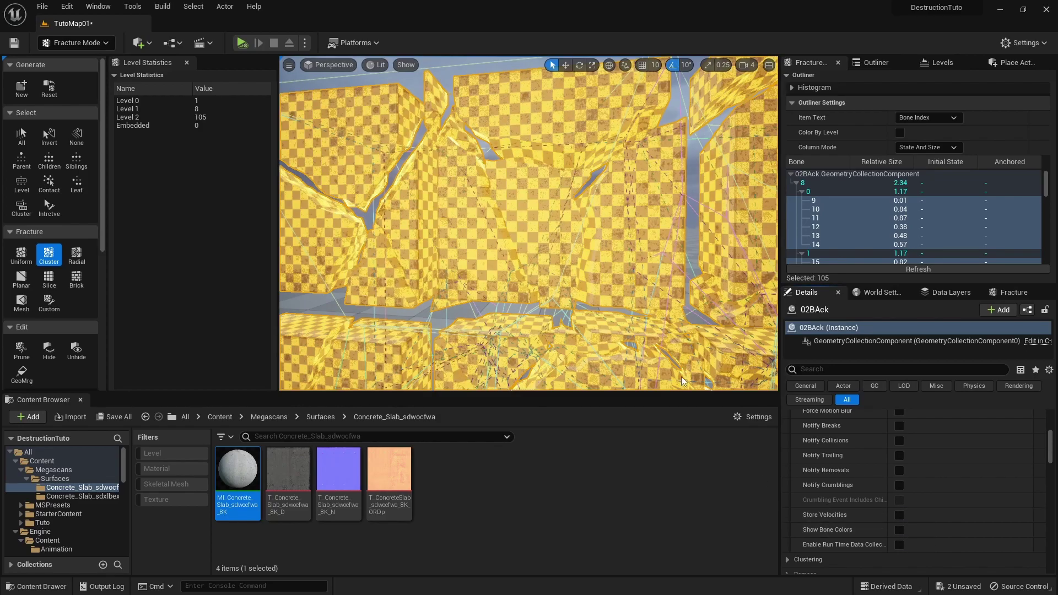
Deselect the back wall and examine its concrete pieces spread apart with an Explode Amount of 0.552
{"action": "left_click", "coordinate": [690, 239]}
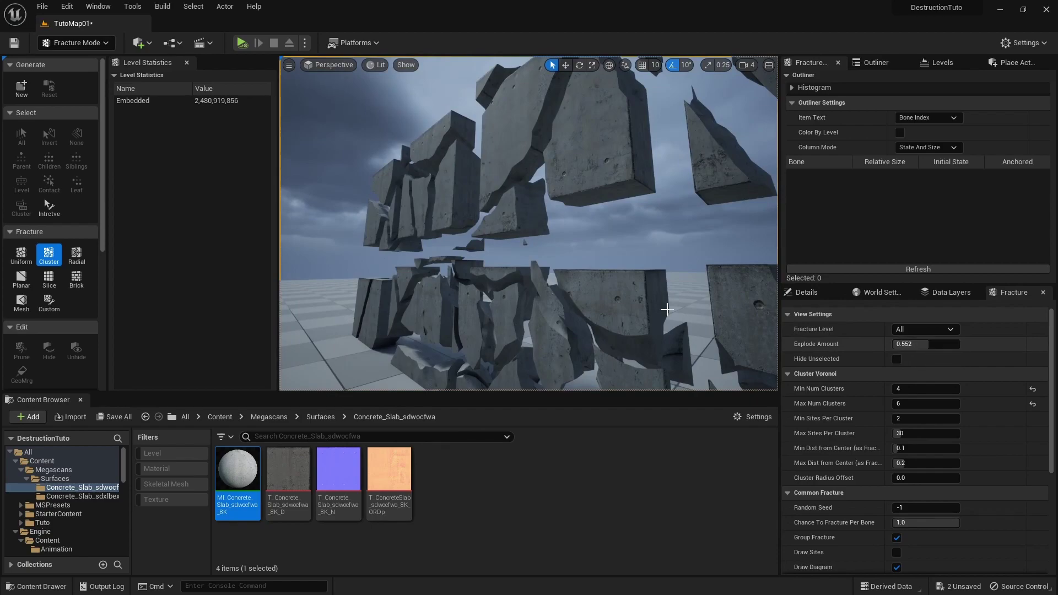
{"action": "key", "text": "w"}
{"action": "right_click_drag", "start_coordinate": [667, 310], "coordinate": [680, 347]}
{"action": "mouse_move", "coordinate": [520, 253]}
{"action": "right_mouse_down"}
{"action": "mouse_move", "coordinate": [510, 248]}
{"action": "mouse_move", "coordinate": [562, 258]}
{"action": "mouse_move", "coordinate": [525, 261]}
{"action": "mouse_move", "coordinate": [529, 269]}
{"action": "right_mouse_up"}
Review the material elements assigned to 02BAck and examine the pieces' inner faces with the wall deselected
{"action": "left_click", "coordinate": [806, 292]}
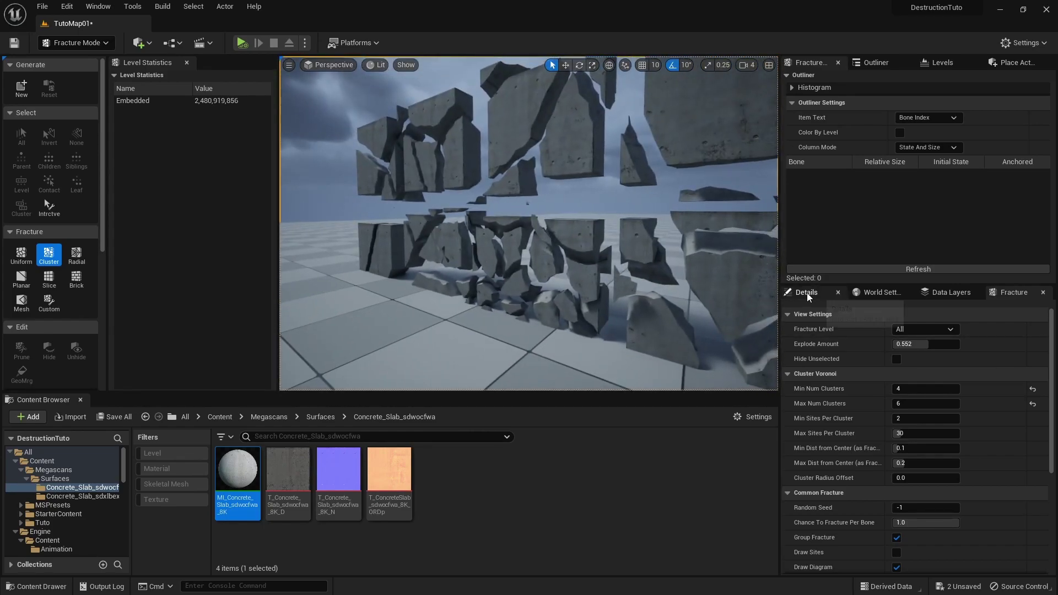
{"action": "left_click", "coordinate": [722, 276]}
{"action": "scroll", "coordinate": [890, 518], "scroll_direction": "down", "scroll_amount": 5}
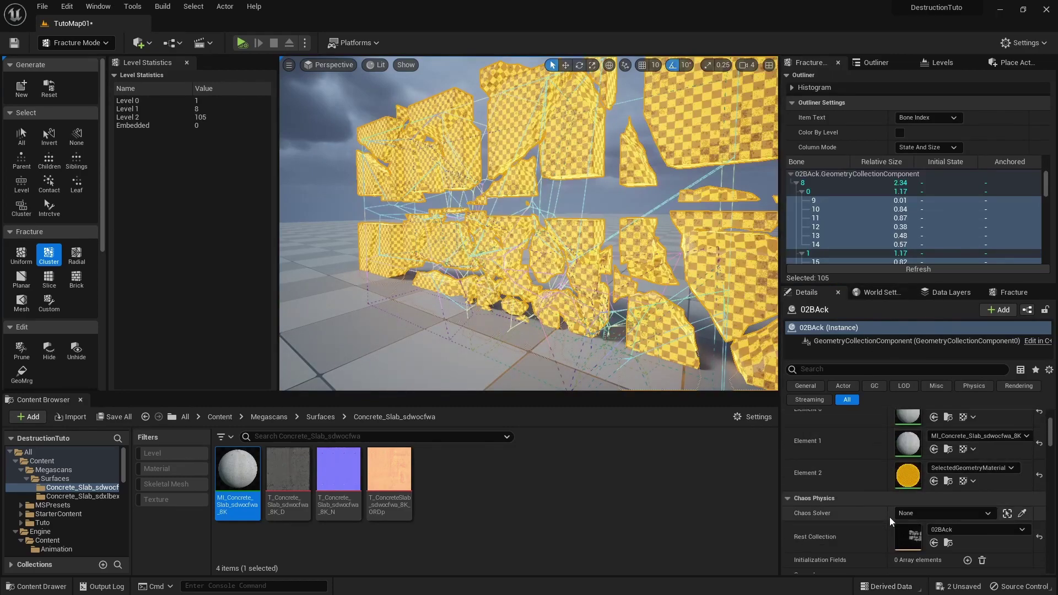
{"action": "scroll", "coordinate": [905, 472], "scroll_direction": "up", "scroll_amount": 2}
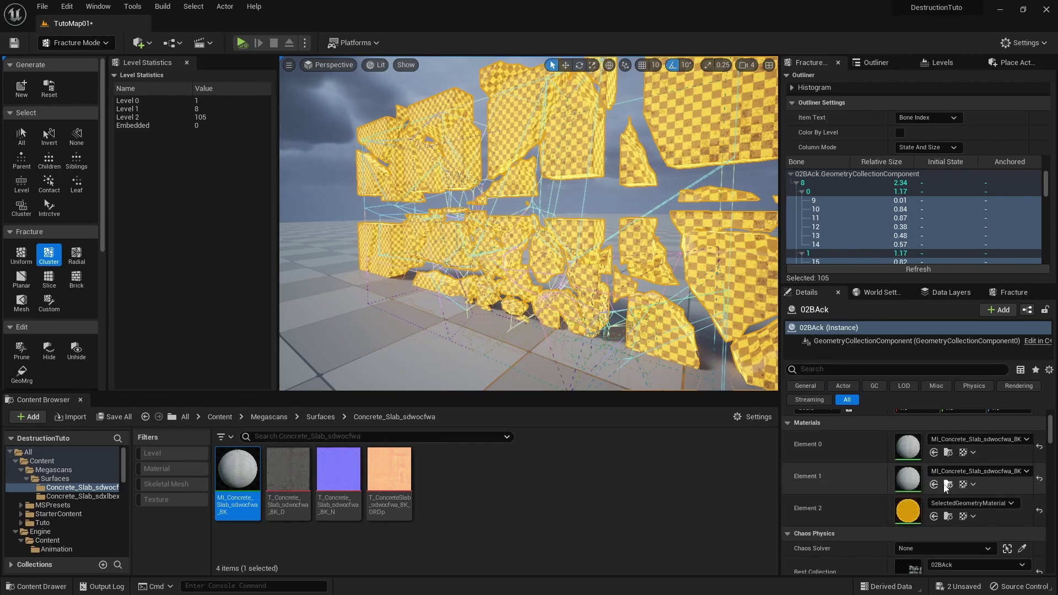
{"action": "left_click", "coordinate": [528, 300]}
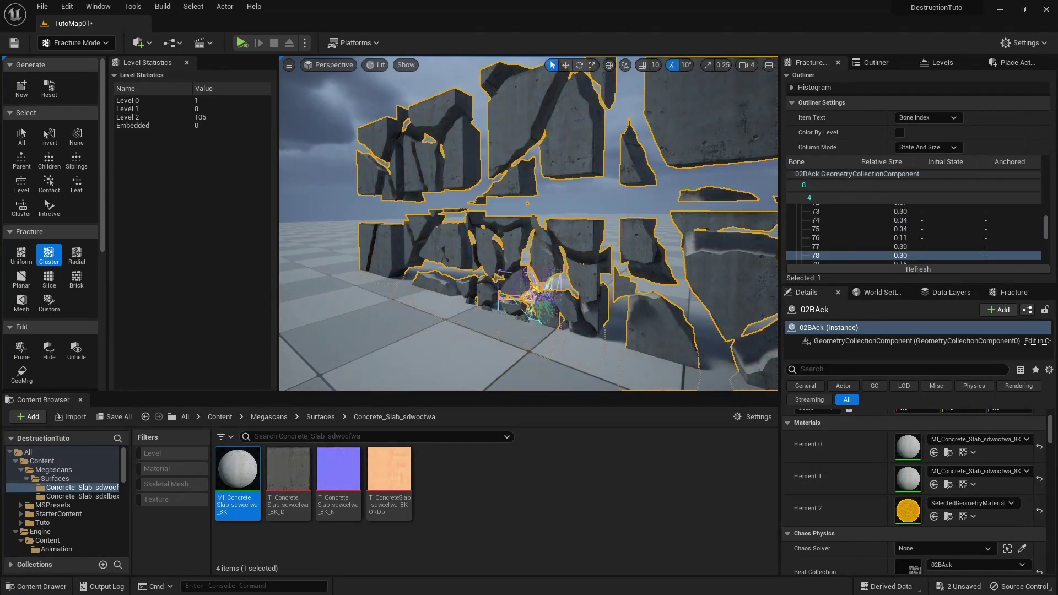
{"action": "left_click", "coordinate": [551, 204]}
{"action": "right_click_drag", "start_coordinate": [512, 272], "coordinate": [499, 292]}
Create a new material named Concrete_Interior in the Concrete_Slab_sdwocfwa folder and save it
{"action": "right_click", "coordinate": [445, 502]}
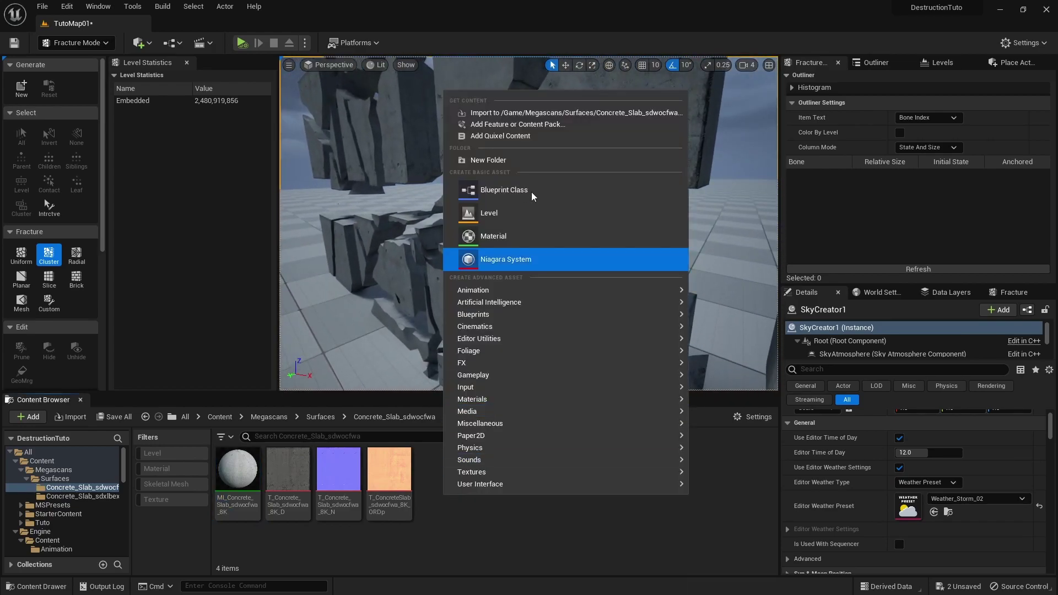
{"action": "left_click", "coordinate": [498, 234]}
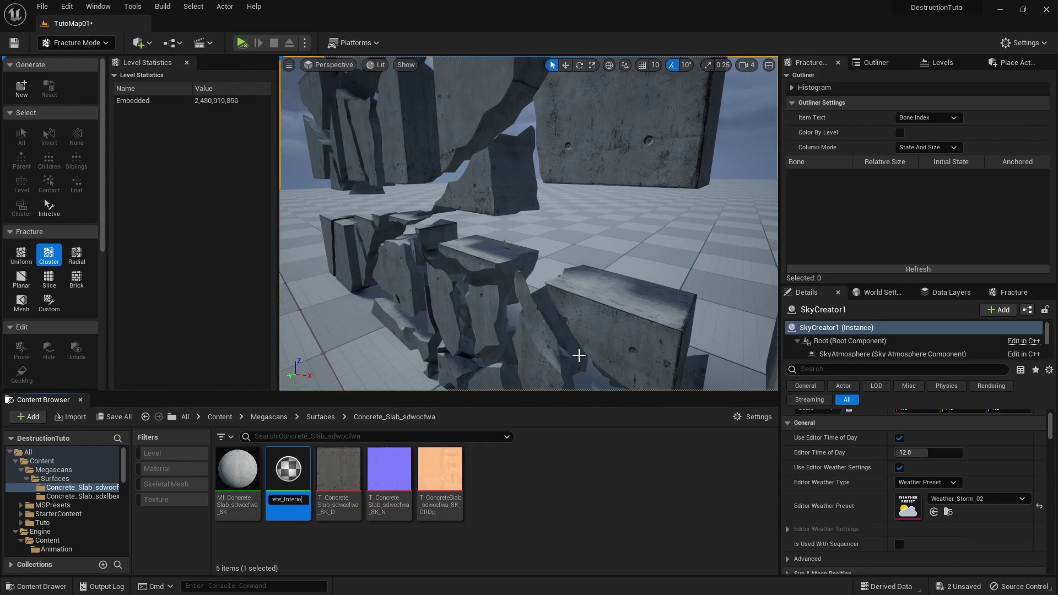
{"action": "type", "text": "Concrete_Interior"}
{"action": "key", "text": "Return"}
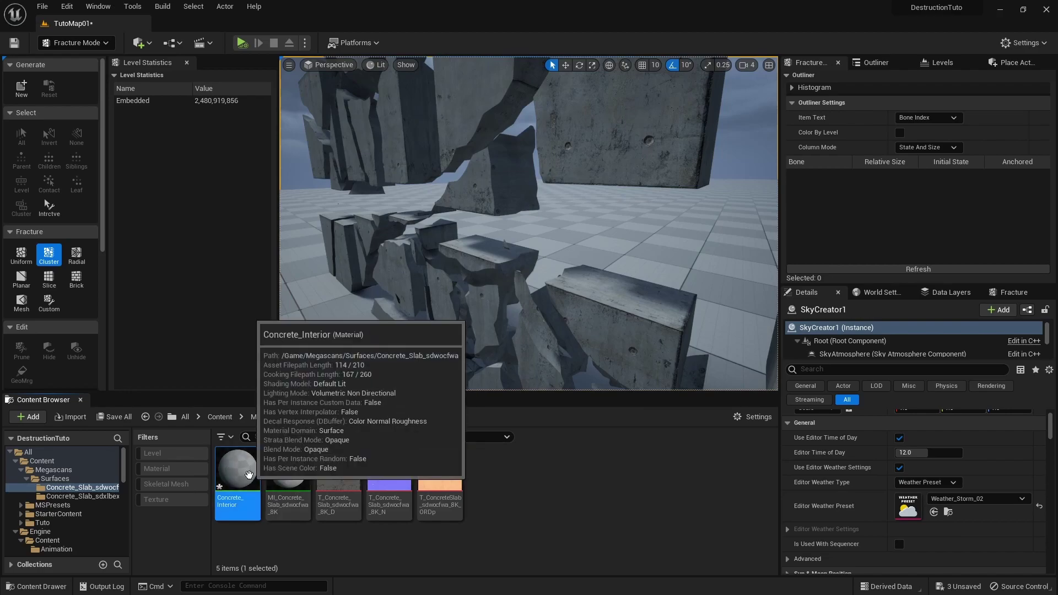
{"action": "right_click", "coordinate": [250, 477]}
{"action": "left_click", "coordinate": [291, 287]}
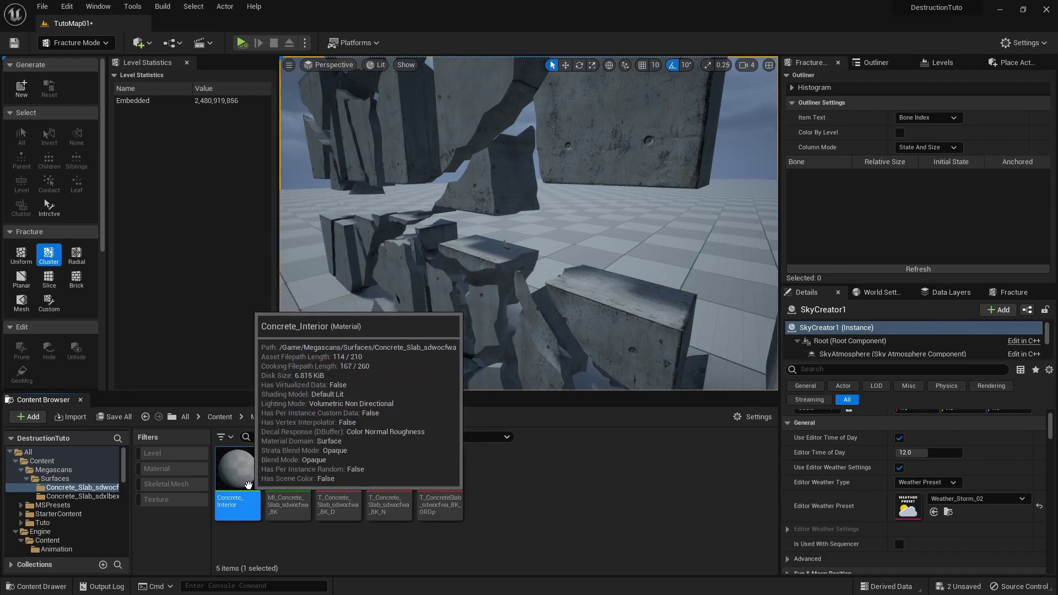
Open Concrete_Interior, add the T_Concrete_Slab_sdwocfwa_8K_D texture to its graph and connect its RGB output to Base Color
{"action": "double_click", "coordinate": [227, 484]}
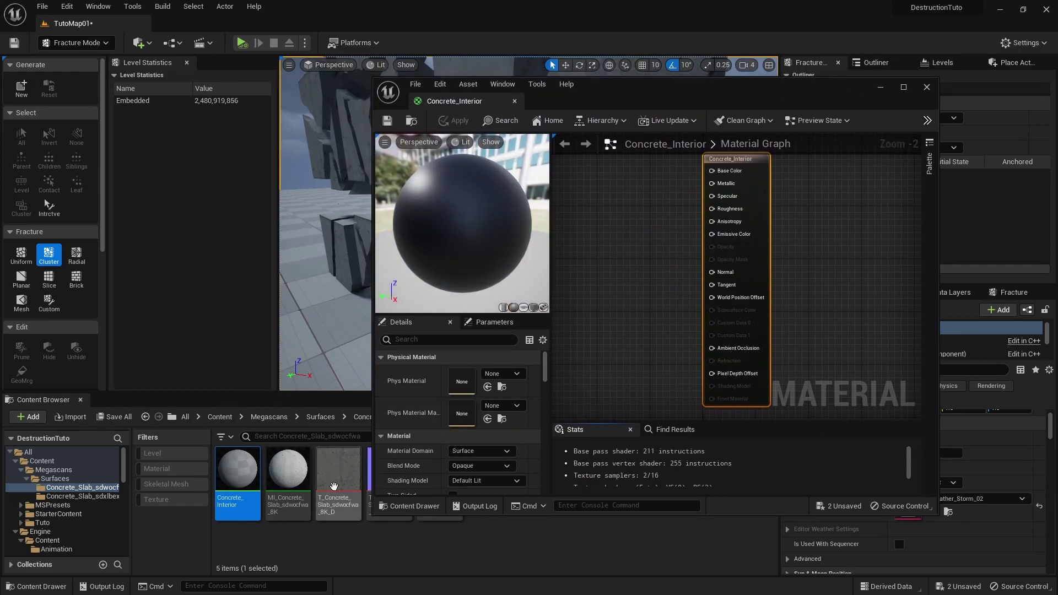
{"action": "left_click_drag", "start_coordinate": [334, 486], "coordinate": [598, 198]}
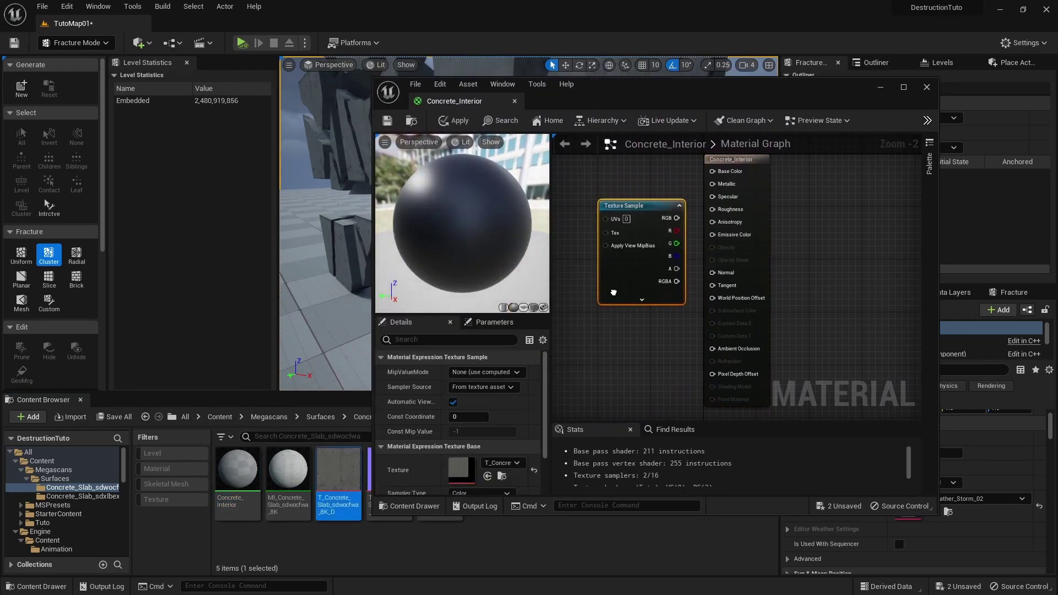
{"action": "right_click_drag", "start_coordinate": [614, 292], "coordinate": [661, 417]}
{"action": "left_click_drag", "start_coordinate": [690, 366], "coordinate": [661, 291]}
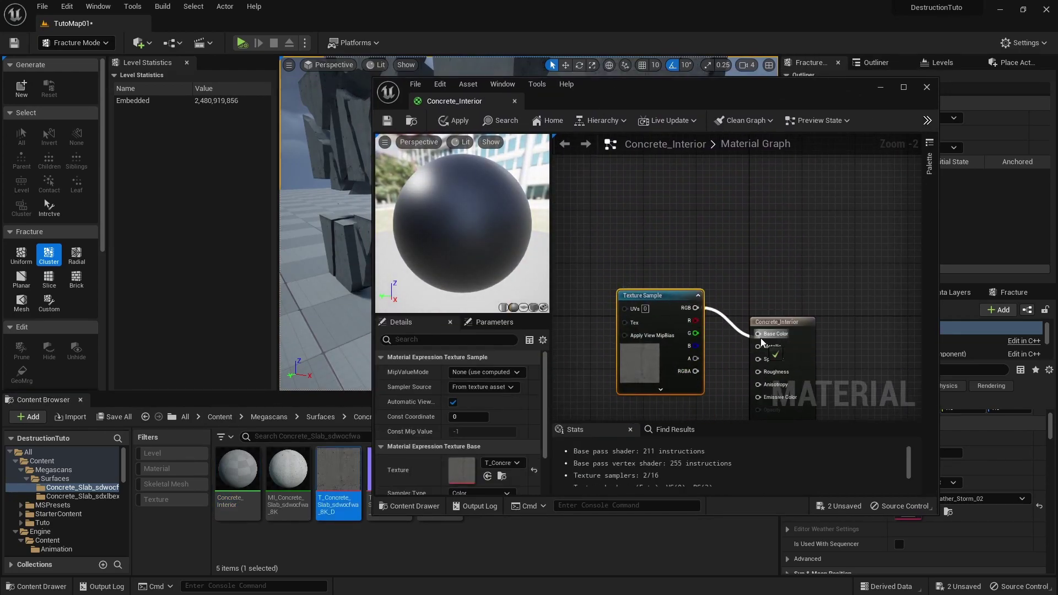
{"action": "left_click_drag", "start_coordinate": [761, 339], "coordinate": [761, 337]}
{"action": "right_click_drag", "start_coordinate": [763, 292], "coordinate": [791, 77]}
Duplicate the texture sample, assign the T_Water_N texture to the copy and place it below the original, beside the Normal input
{"action": "right_click_drag", "start_coordinate": [721, 300], "coordinate": [663, 265]}
{"action": "key", "text": "ctrl+d"}
{"action": "scroll", "coordinate": [508, 401], "scroll_direction": "down", "scroll_amount": 1}
{"action": "scroll", "coordinate": [509, 405], "scroll_direction": "down", "scroll_amount": 1}
{"action": "left_click", "coordinate": [501, 412]}
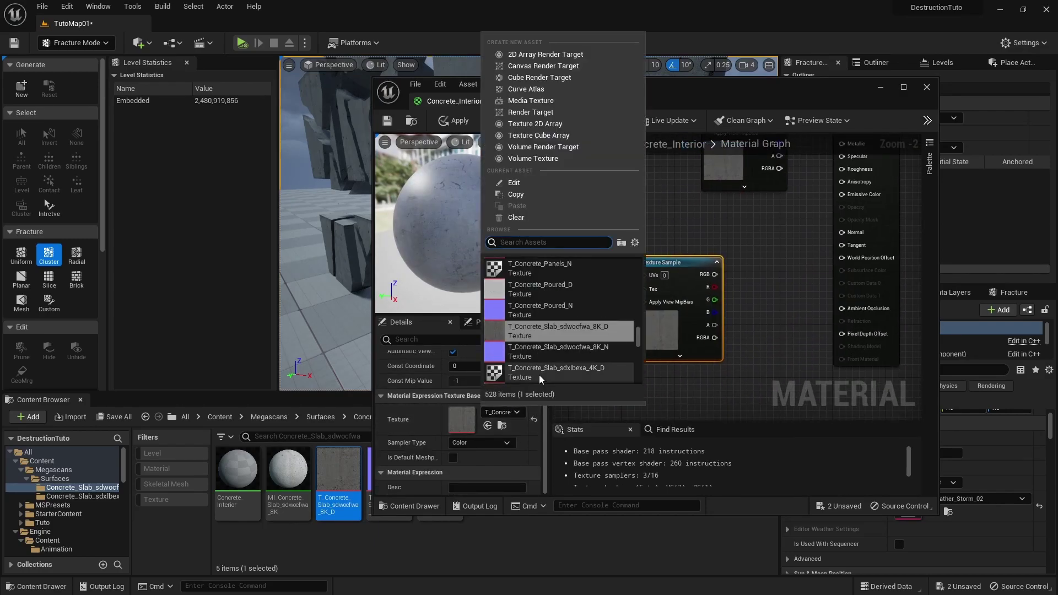
{"action": "type", "text": "wta"}
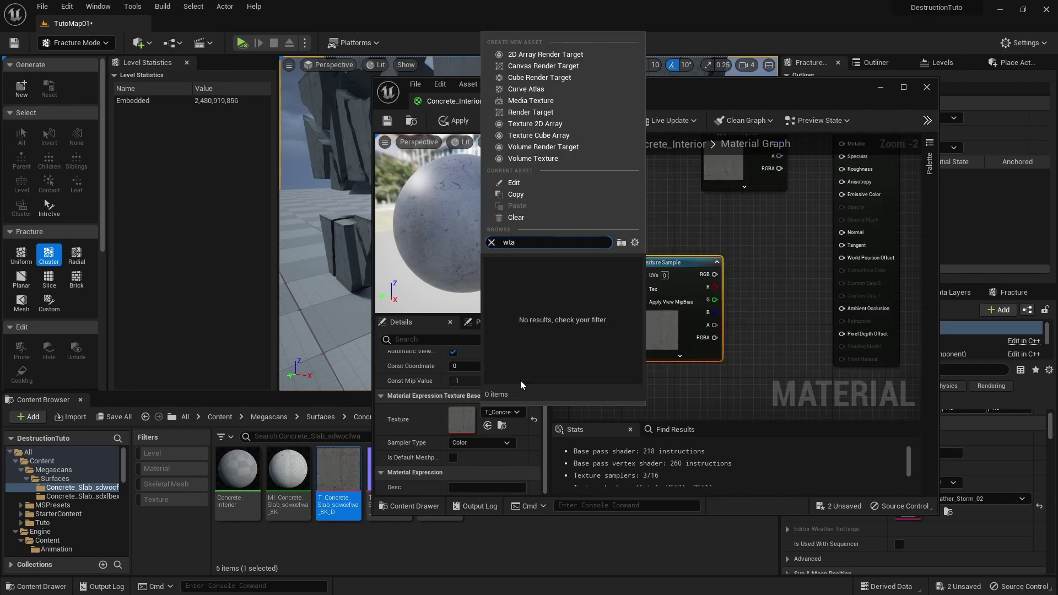
{"action": "type", "text": "ater"}
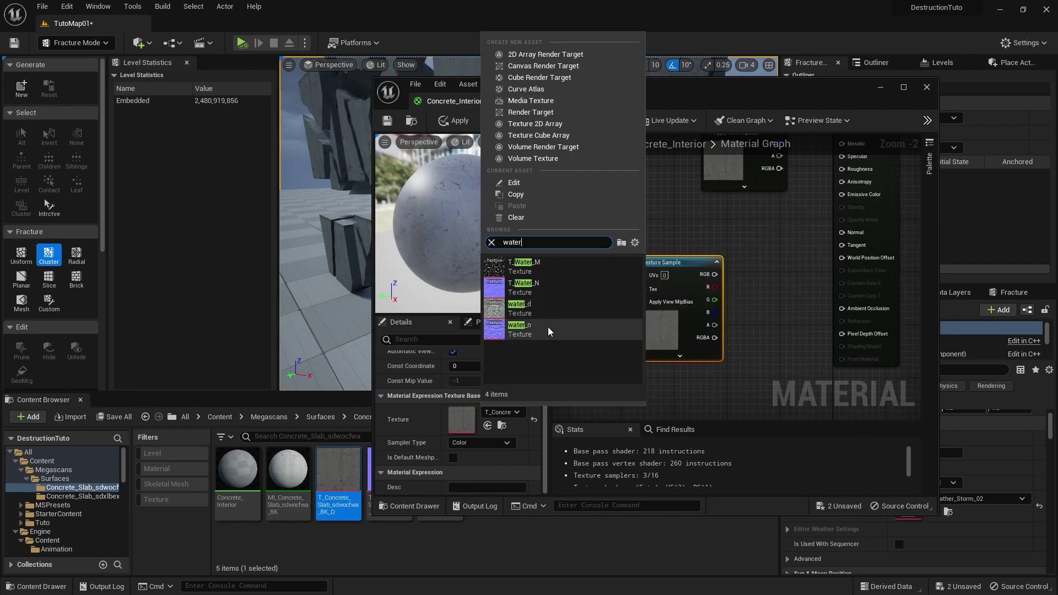
{"action": "left_click", "coordinate": [549, 294]}
{"action": "right_click_drag", "start_coordinate": [634, 238], "coordinate": [645, 272]}
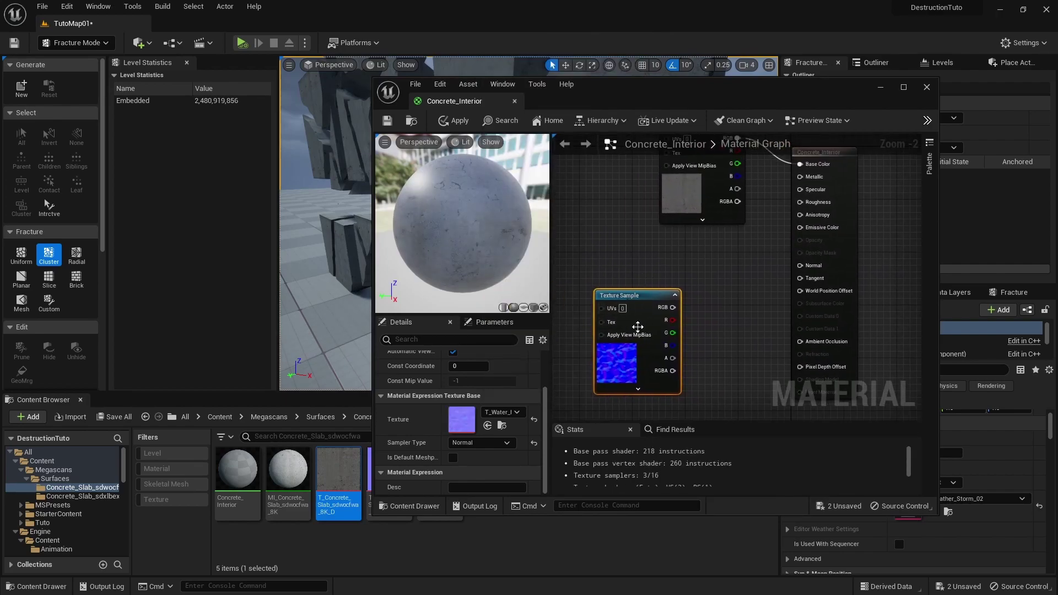
{"action": "left_click_drag", "start_coordinate": [645, 301], "coordinate": [630, 283]}
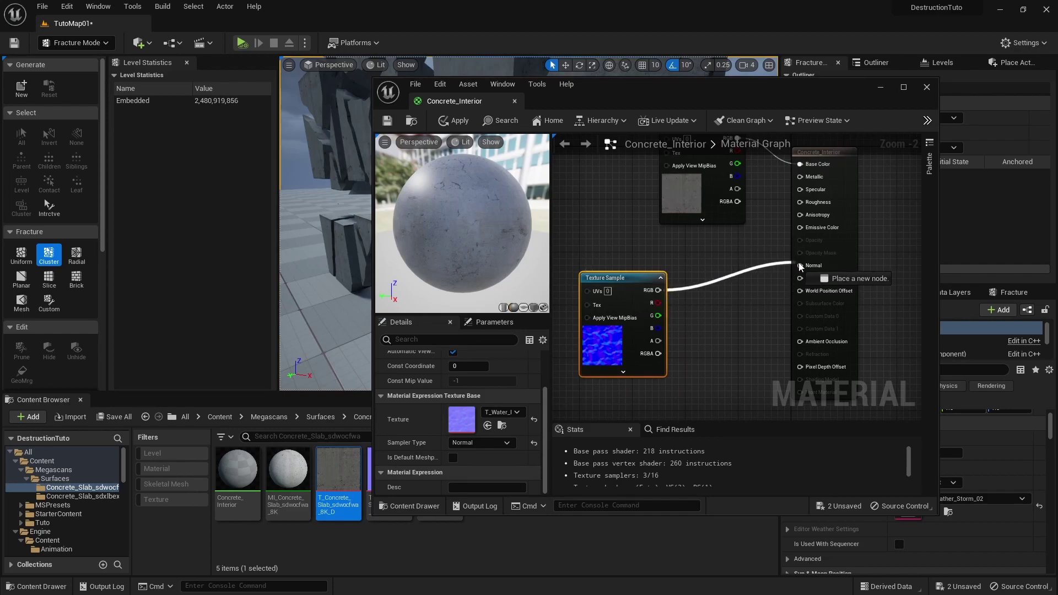
Connect the water normal texture's RGB output directly to the material's Normal input
{"action": "left_click_drag", "start_coordinate": [801, 267], "coordinate": [800, 265]}
{"action": "right_click_drag", "start_coordinate": [621, 237], "coordinate": [647, 239]}
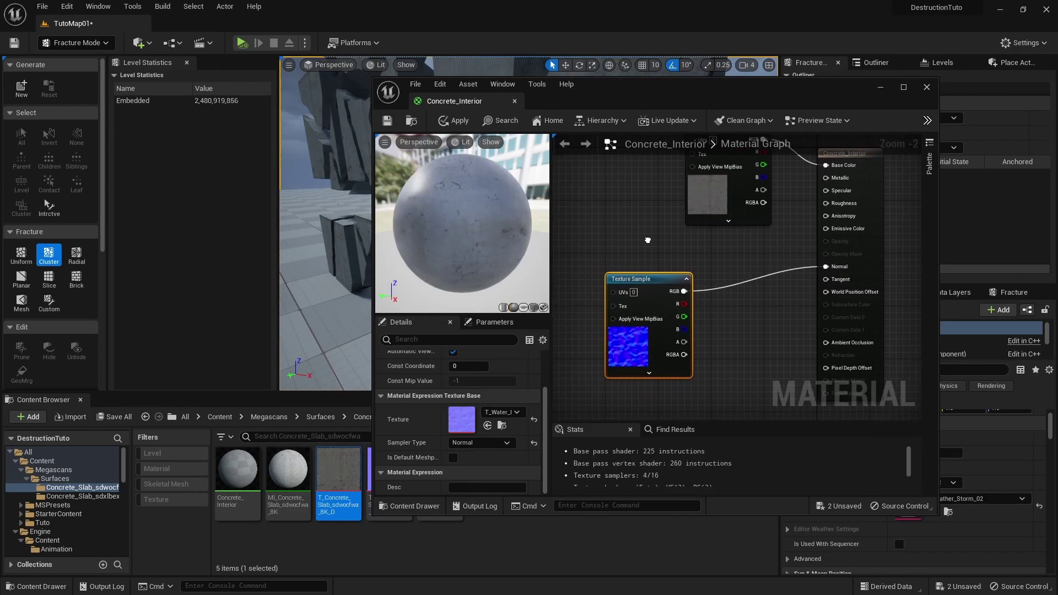
{"action": "left_click", "coordinate": [581, 266]}
{"action": "right_click_drag", "start_coordinate": [716, 329], "coordinate": [752, 323]}
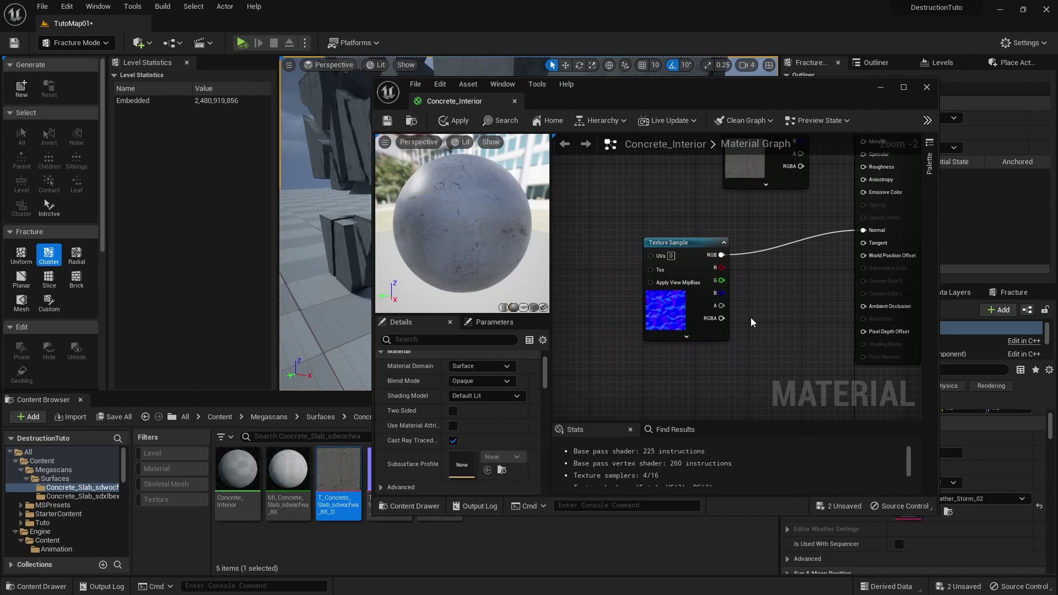
Add a FlattenNormal node, feed it the normal texture's RGB output and connect its Result to the material's Normal input
{"action": "right_click", "coordinate": [758, 311]}
{"action": "type", "text": "fl"}
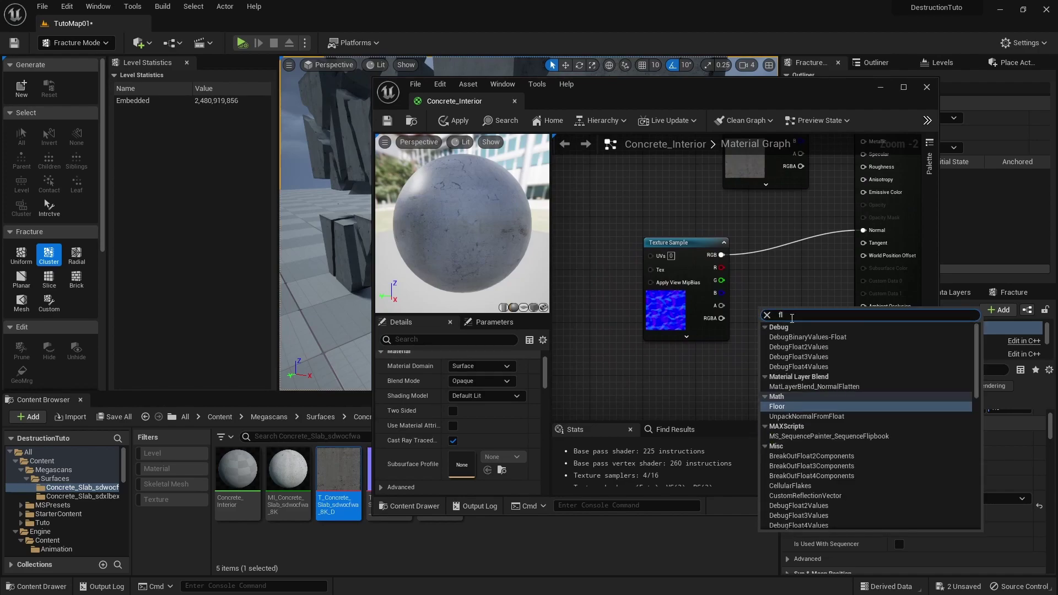
{"action": "type", "text": "att"}
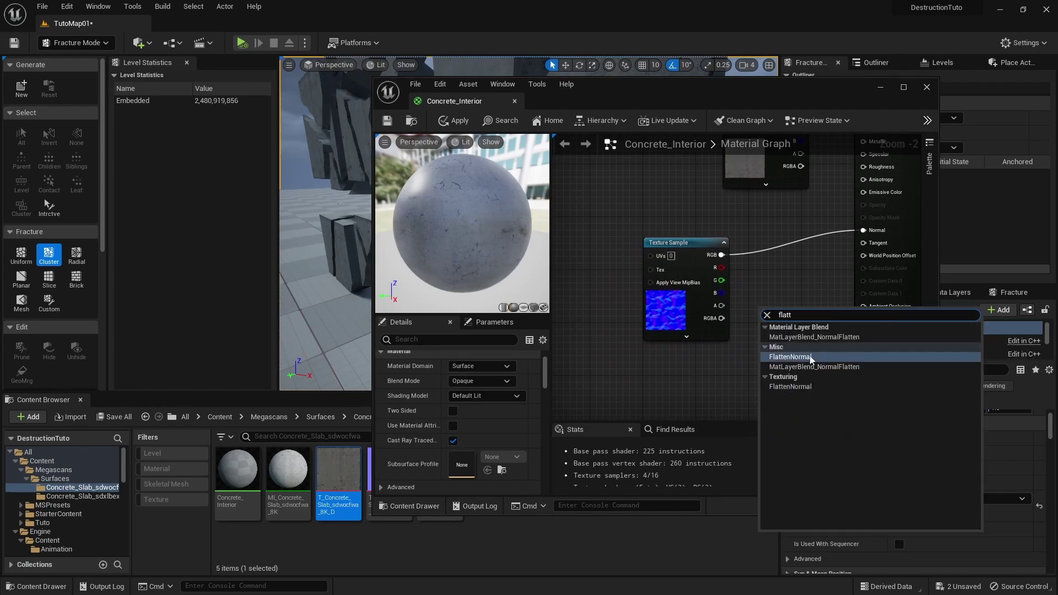
{"action": "left_click", "coordinate": [810, 359]}
{"action": "left_click_drag", "start_coordinate": [792, 318], "coordinate": [831, 229]}
{"action": "left_click_drag", "start_coordinate": [707, 243], "coordinate": [643, 224]}
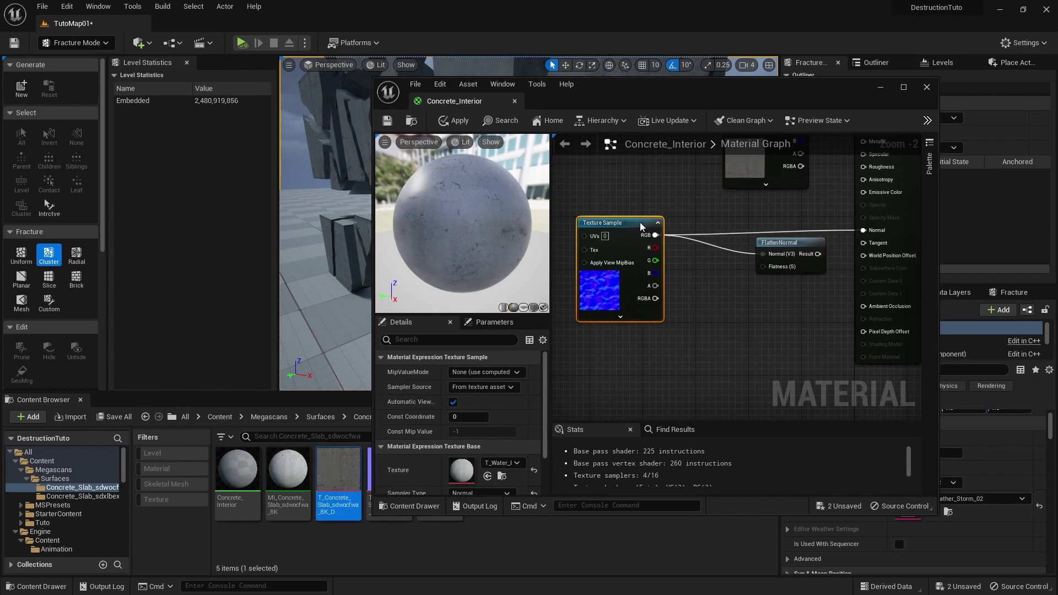
{"action": "right_click_drag", "start_coordinate": [715, 308], "coordinate": [797, 279]}
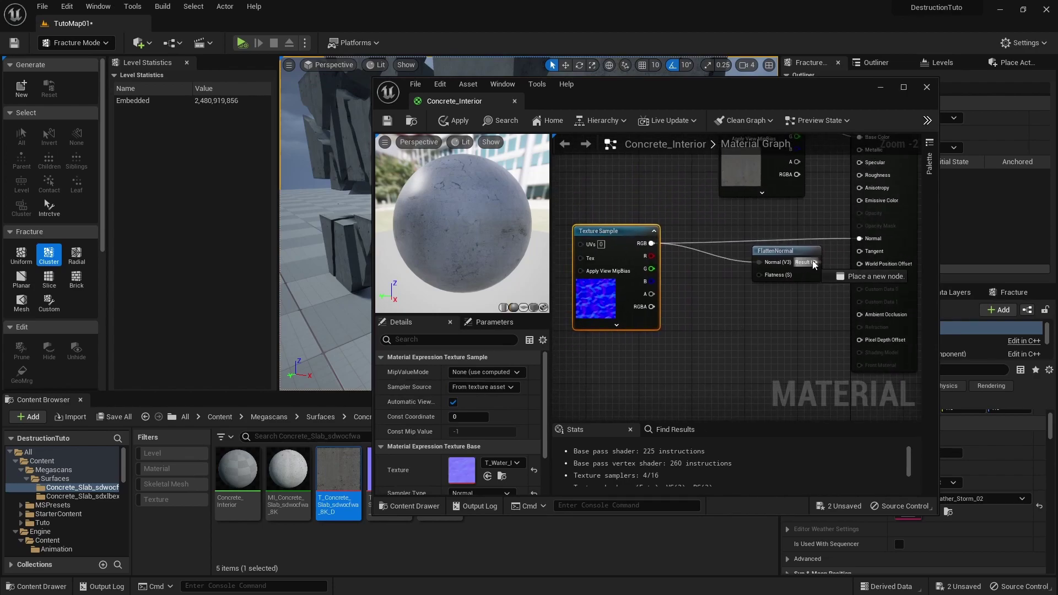
{"action": "left_click_drag", "start_coordinate": [862, 242], "coordinate": [862, 241]}
Add a scalar parameter named Nm below the FlattenNormal node and connect it to the Flatness input
{"action": "right_click_drag", "start_coordinate": [761, 336], "coordinate": [806, 303]}
{"action": "key", "text": "s"}
{"action": "left_click", "coordinate": [766, 299]}
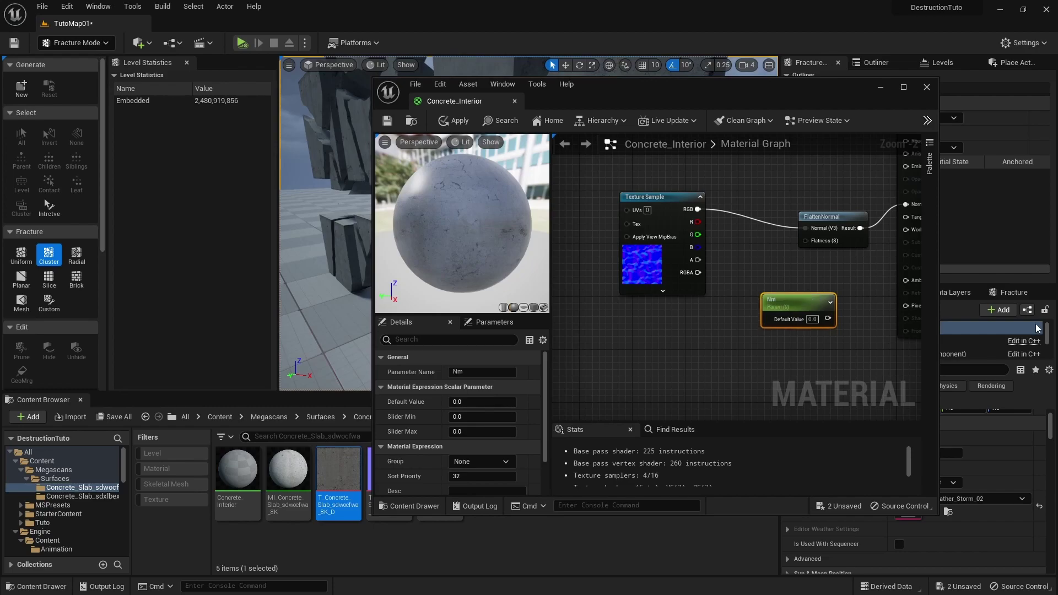
{"action": "left_click_drag", "start_coordinate": [816, 248], "coordinate": [806, 241]}
{"action": "left_click_drag", "start_coordinate": [793, 299], "coordinate": [771, 297]}
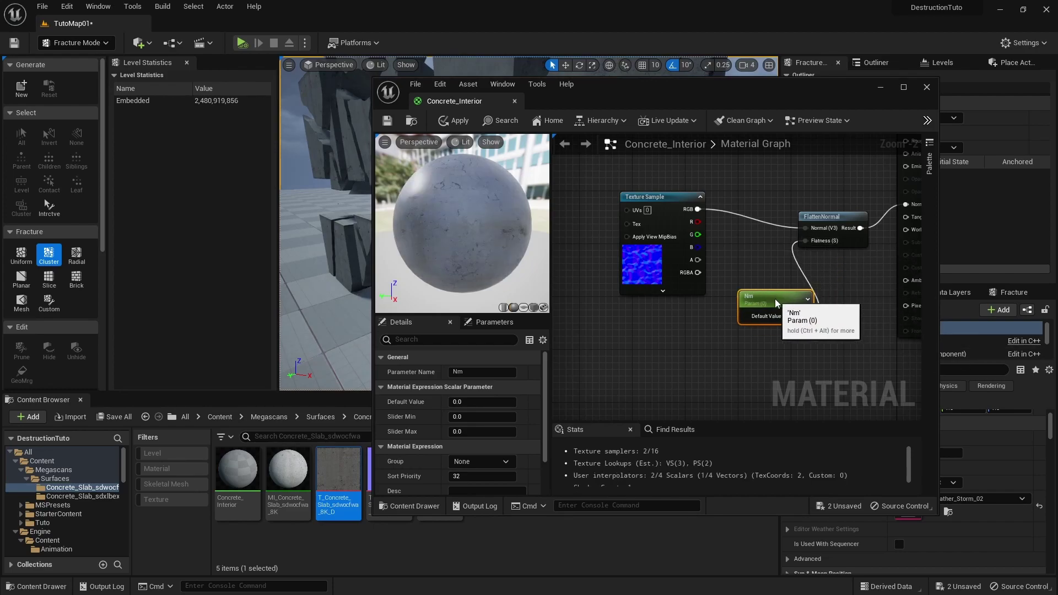
Try default values of 5 and 20 for the Nm parameter
{"action": "type", "text": "5"}
{"action": "key", "text": "Return"}
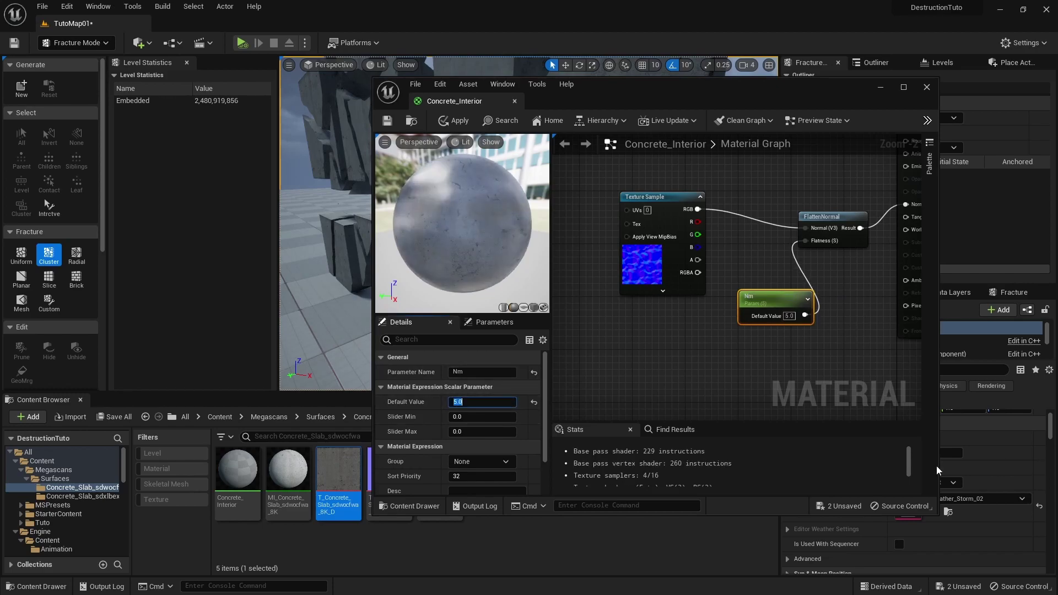
{"action": "type", "text": "20"}
{"action": "key", "text": "Return"}
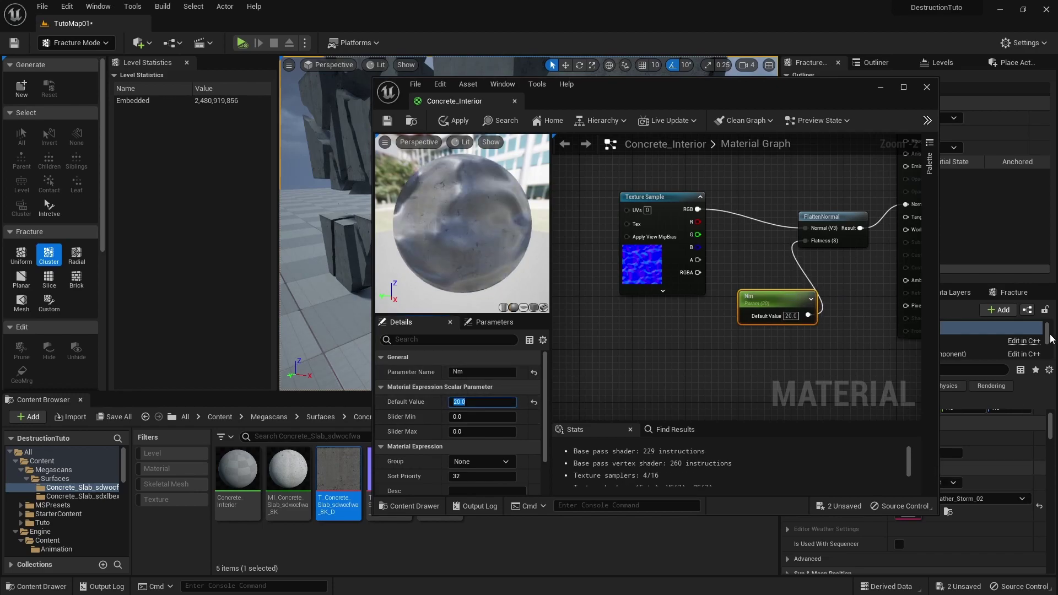
Add a texture coordinate node beside the normal texture sample and connect it to the sample's UVs input
{"action": "right_click_drag", "start_coordinate": [744, 348], "coordinate": [787, 353]}
{"action": "right_click_drag", "start_coordinate": [647, 239], "coordinate": [719, 246]}
{"action": "right_click", "coordinate": [651, 250]}
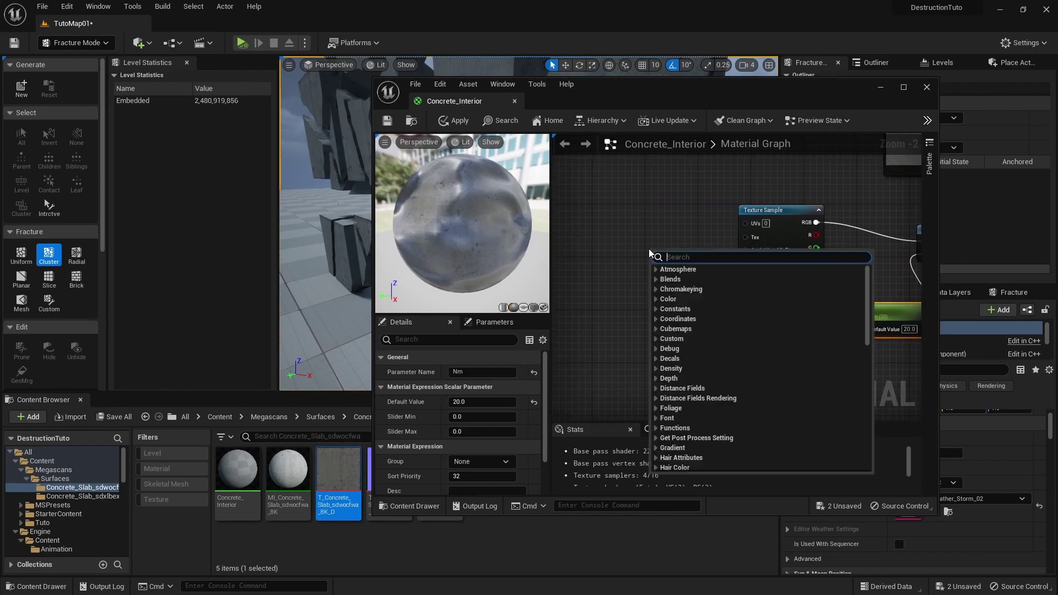
{"action": "type", "text": "tex"}
{"action": "left_click", "coordinate": [687, 328]}
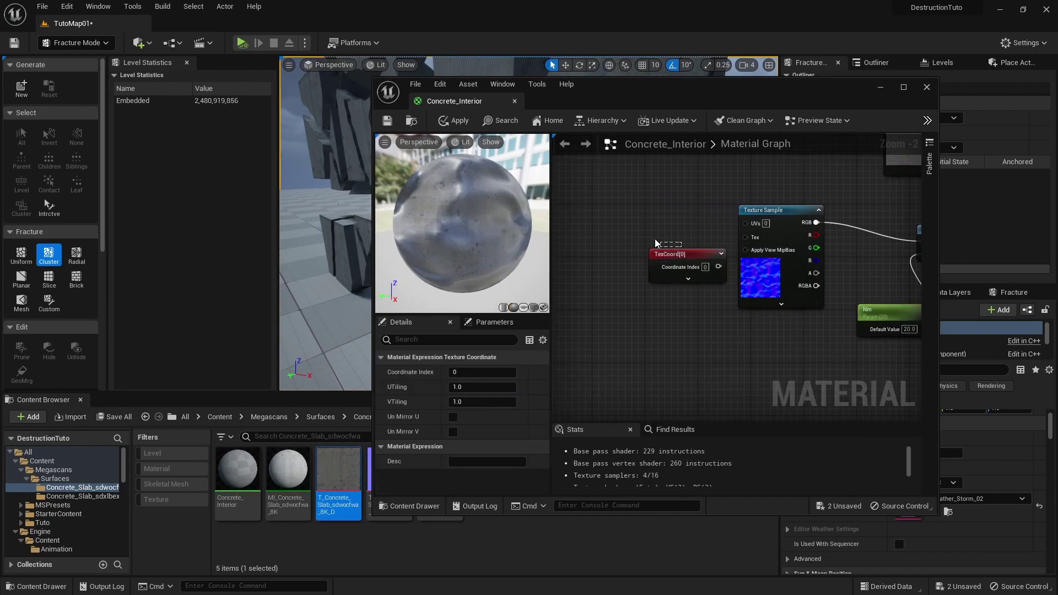
{"action": "left_click_drag", "start_coordinate": [718, 266], "coordinate": [739, 231]}
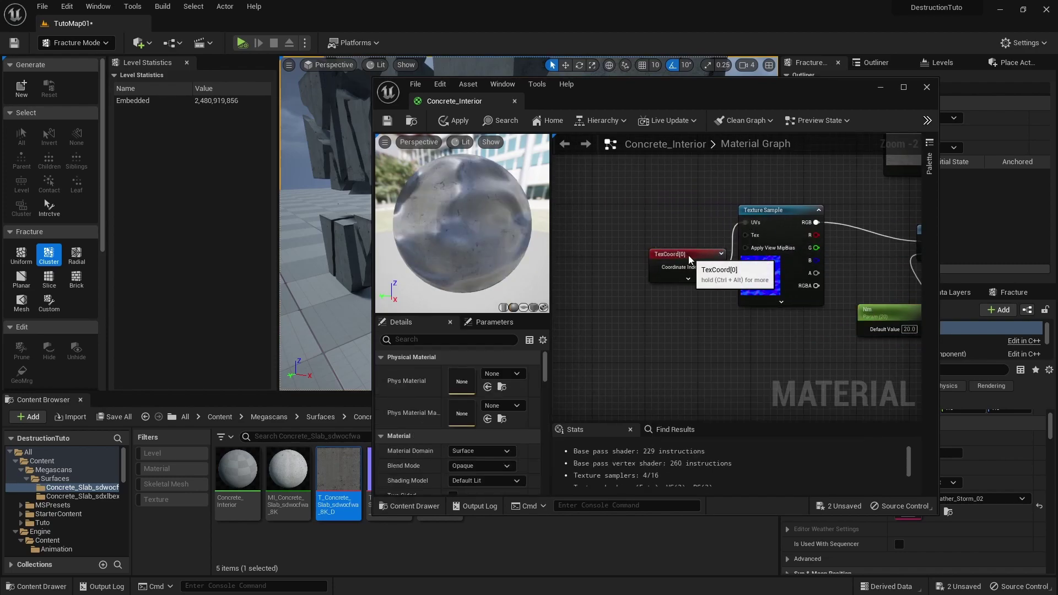
Place the texture coordinate node level with the UVs input and set its UTiling and VTiling to 4
{"action": "left_click_drag", "start_coordinate": [689, 259], "coordinate": [657, 235]}
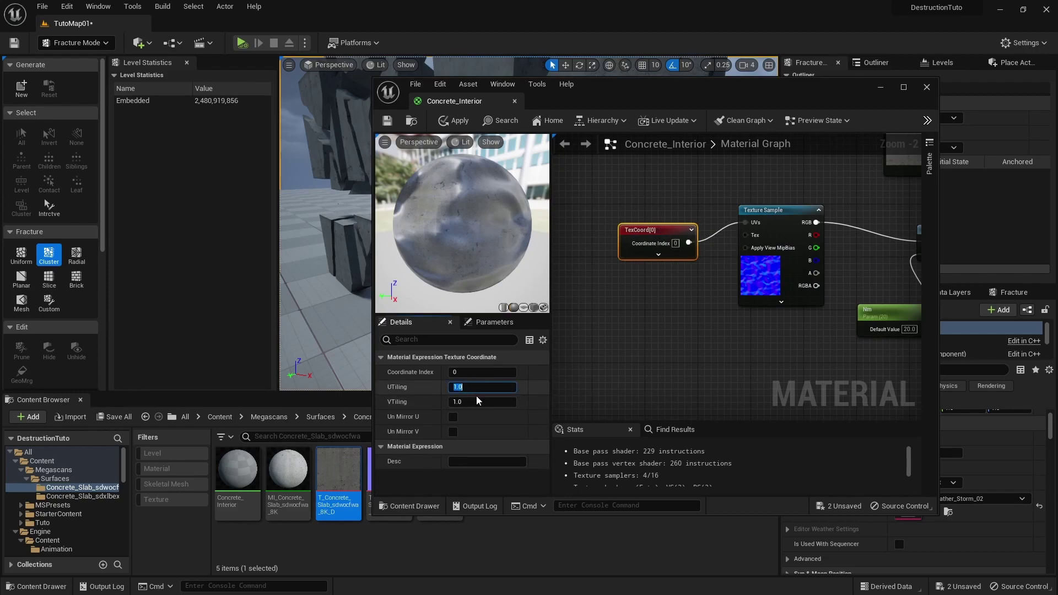
{"action": "type", "text": "4"}
{"action": "key", "text": "Tab"}
{"action": "type", "text": "4"}
{"action": "key", "text": "shift+Tab"}
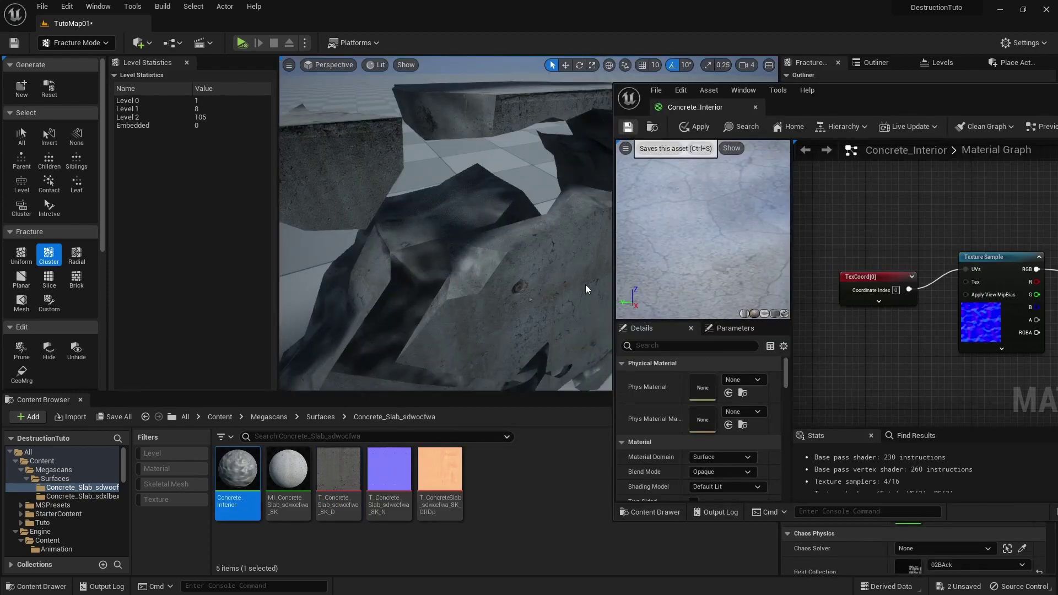
Save the Concrete_Interior material, check it on the broken wall pieces and close the material editor
{"action": "key", "text": "ctrl+s"}
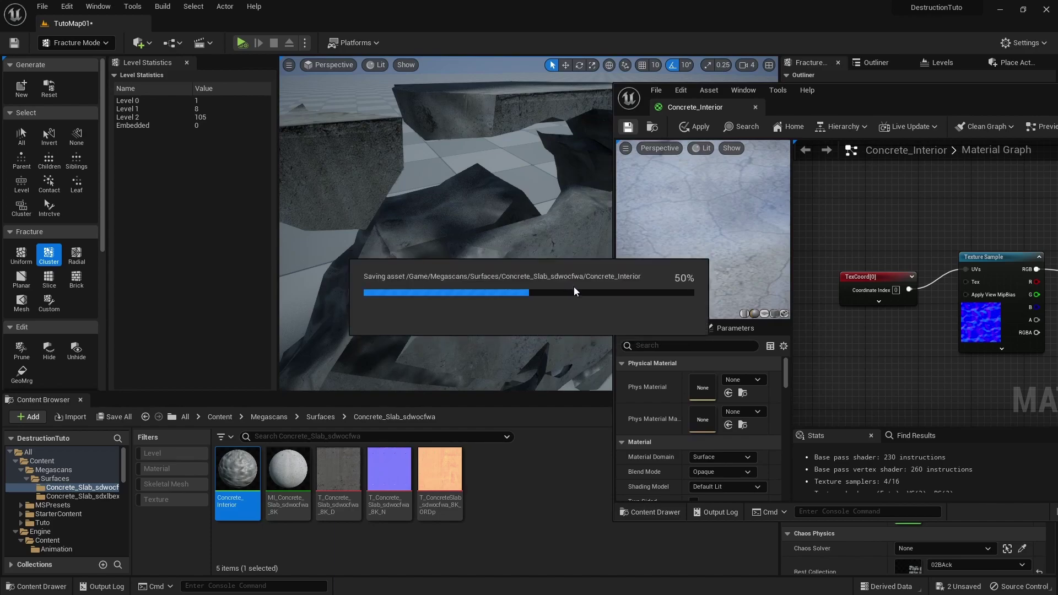
{"action": "right_click_drag", "start_coordinate": [548, 318], "coordinate": [458, 237]}
{"action": "right_click_drag", "start_coordinate": [485, 303], "coordinate": [480, 302]}
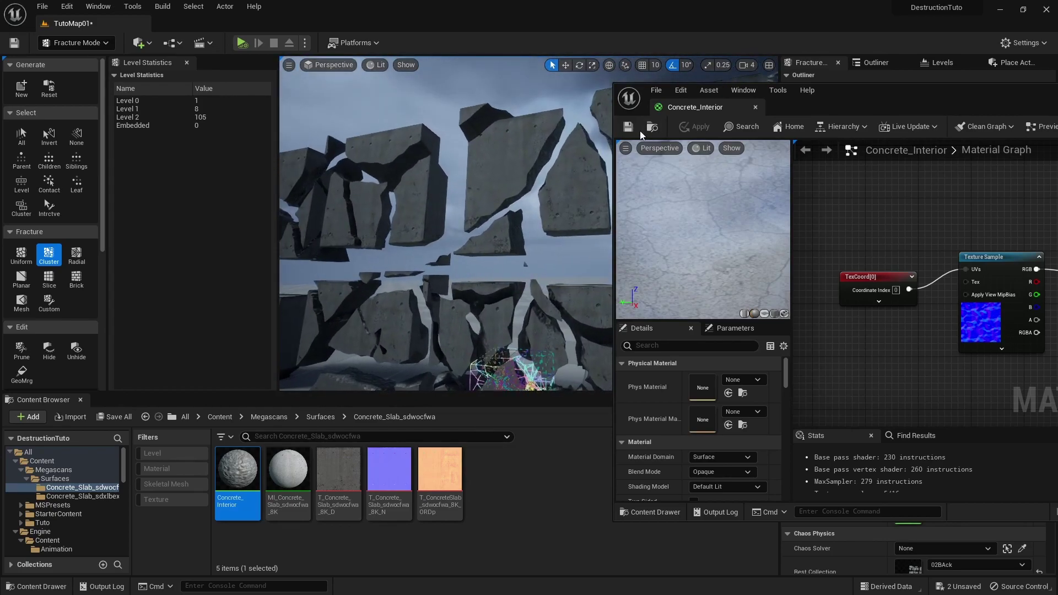
{"action": "left_click_drag", "start_coordinate": [876, 91], "coordinate": [819, 171]}
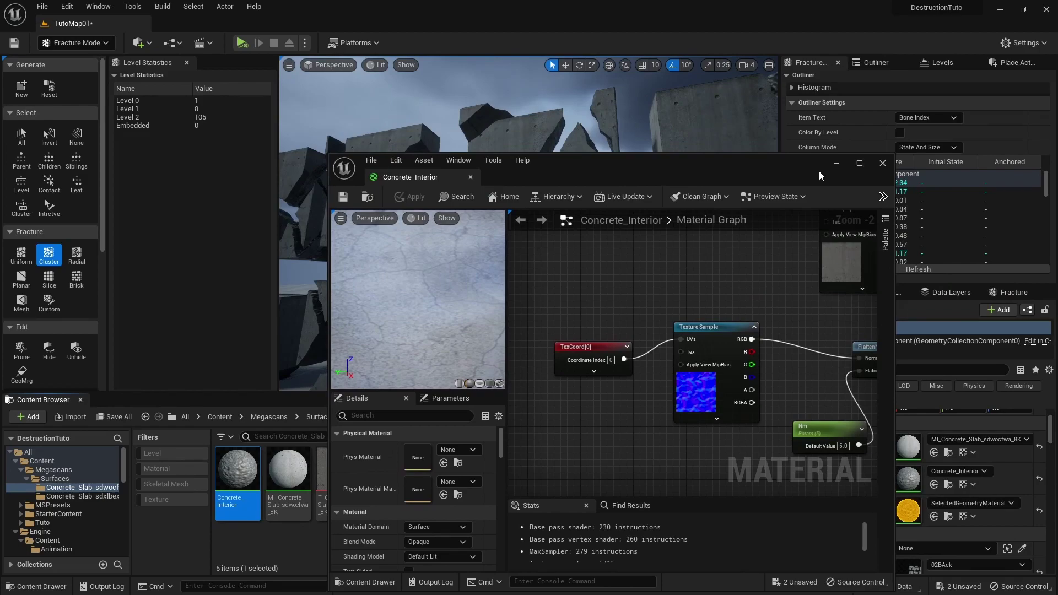
{"action": "left_click", "coordinate": [882, 163]}
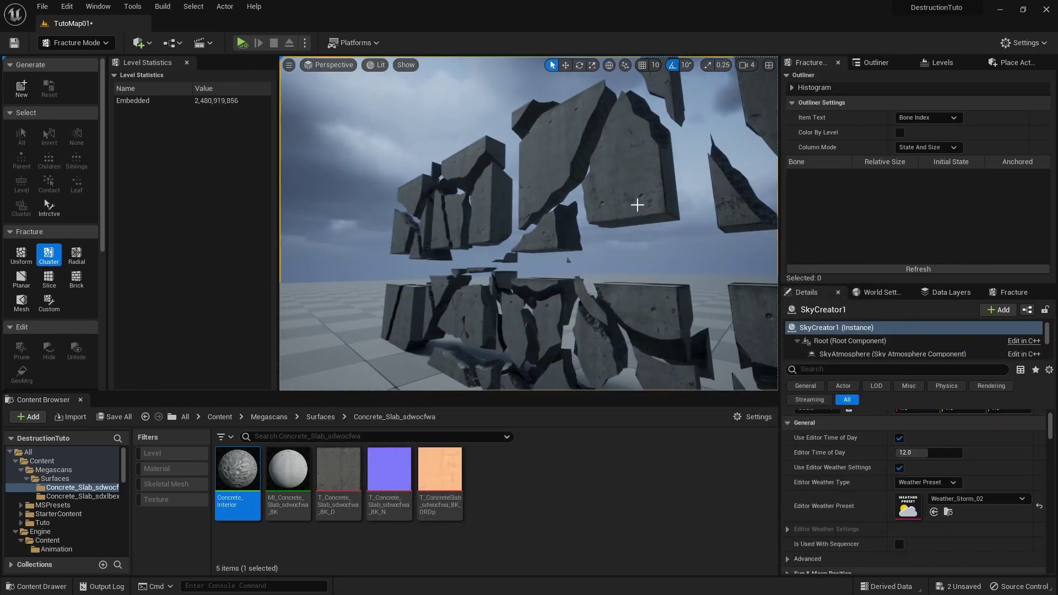
Select the fractured 02BAck wall layer and reduce its Explode Amount to 0
{"action": "left_click", "coordinate": [637, 204]}
{"action": "left_click", "coordinate": [1003, 294]}
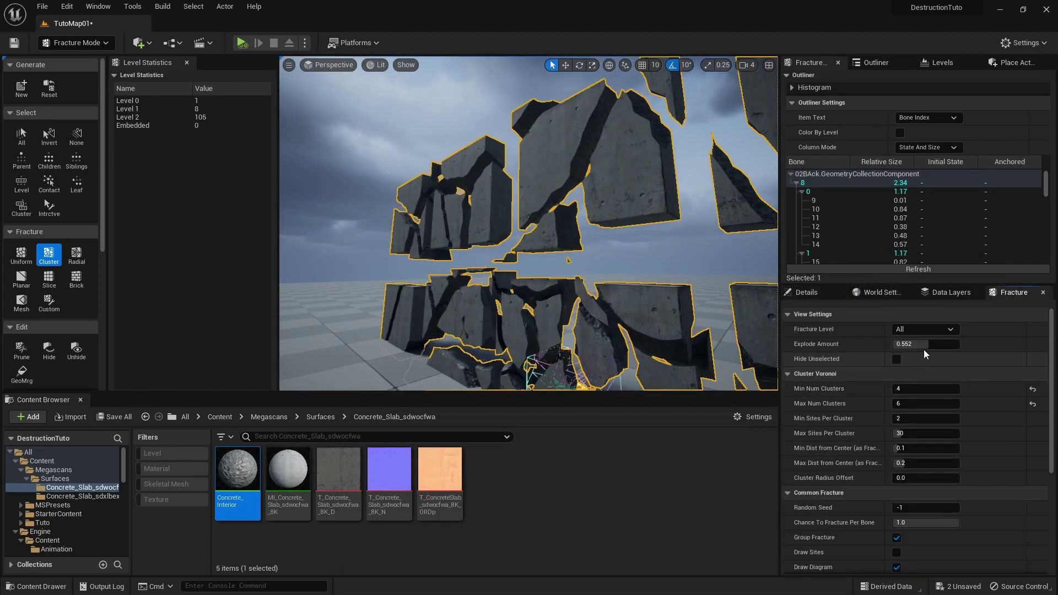
{"action": "left_click_drag", "start_coordinate": [924, 349], "coordinate": [915, 354]}
Examine the reassembled wall and its layers from several sides
{"action": "mouse_move", "coordinate": [426, 274]}
{"action": "right_mouse_down"}
{"action": "mouse_move", "coordinate": [492, 274]}
{"action": "mouse_move", "coordinate": [426, 274]}
{"action": "right_mouse_up"}
{"action": "key", "text": "s"}
{"action": "key", "text": "d"}
{"action": "right_click_drag", "start_coordinate": [487, 258], "coordinate": [410, 252]}
{"action": "left_click", "coordinate": [626, 227]}
{"action": "left_click", "coordinate": [568, 212]}
{"action": "key", "text": "d"}
{"action": "right_click_drag", "start_coordinate": [595, 201], "coordinate": [534, 201]}
{"action": "left_click", "coordinate": [530, 247]}
{"action": "key", "text": "a"}
{"action": "mouse_move", "coordinate": [494, 270]}
{"action": "right_mouse_down"}
{"action": "mouse_move", "coordinate": [589, 297]}
{"action": "mouse_move", "coordinate": [658, 270]}
{"action": "mouse_move", "coordinate": [496, 273]}
{"action": "right_mouse_up"}
{"action": "key", "text": "d"}
{"action": "left_click_drag", "start_coordinate": [733, 266], "coordinate": [470, 89], "text": "alt"}
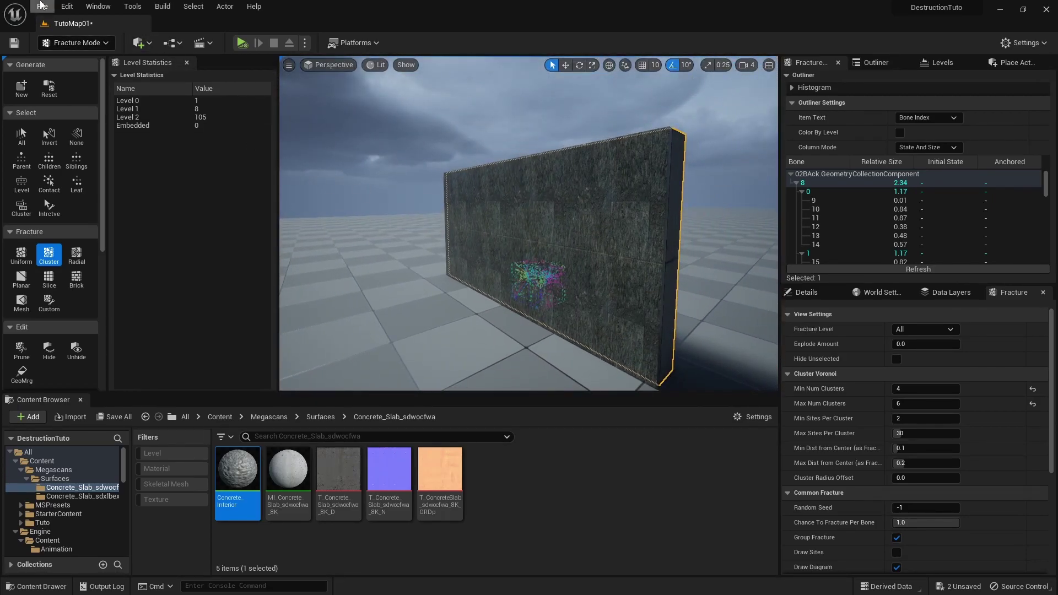
Save all unsaved changes in the project, including TutoMap01, and deselect the wall
{"action": "left_click", "coordinate": [40, 5]}
{"action": "left_click", "coordinate": [82, 130]}
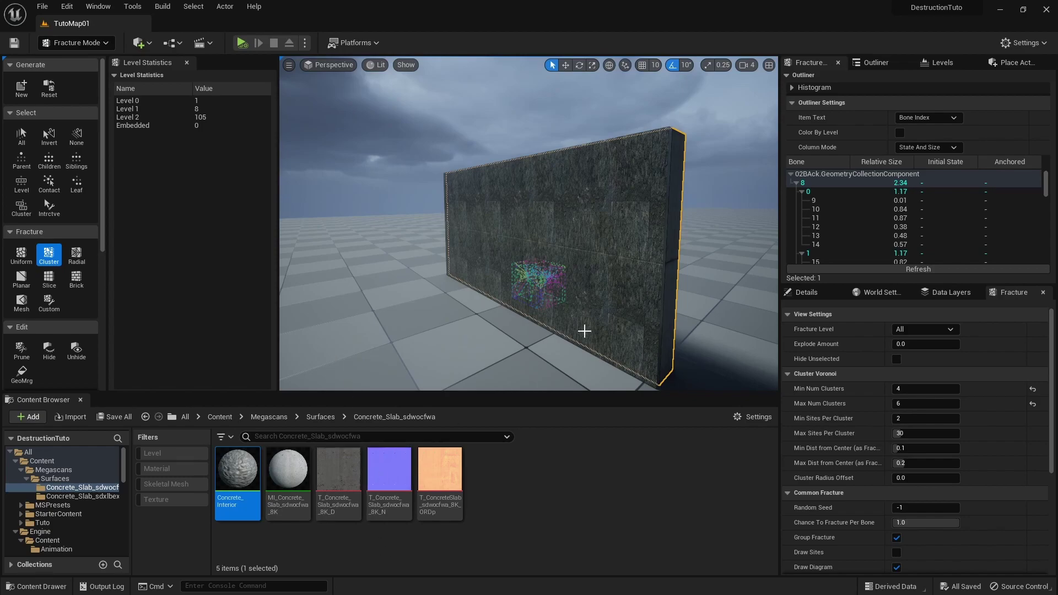
{"action": "right_click_drag", "start_coordinate": [566, 287], "coordinate": [591, 312]}
{"action": "left_click", "coordinate": [609, 266]}
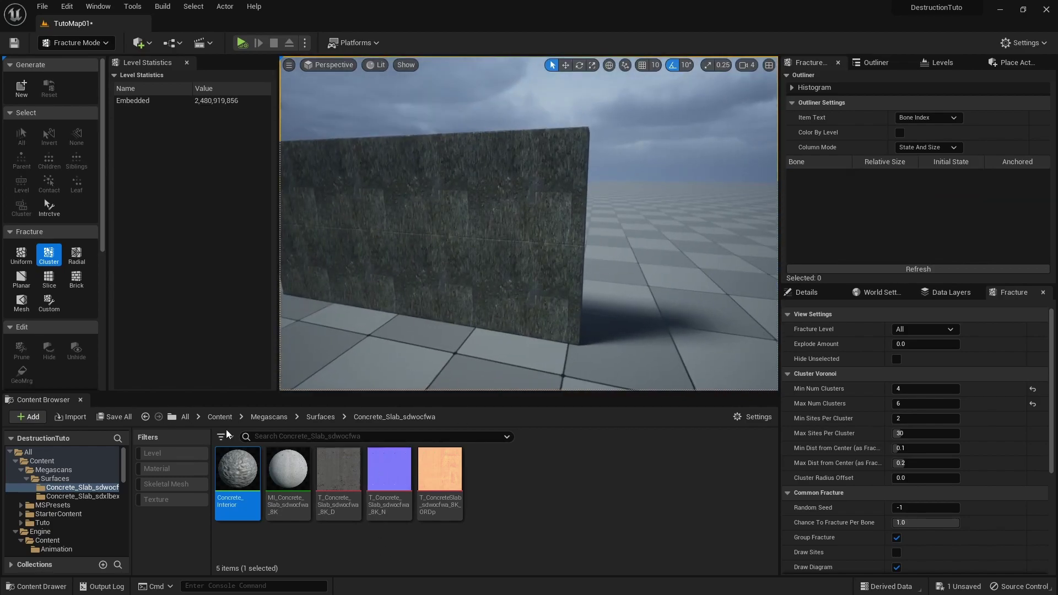
Search all content for "bomb" and show FS_BombField_Prototype in its containing FieldNodes folder
{"action": "left_click", "coordinate": [186, 417]}
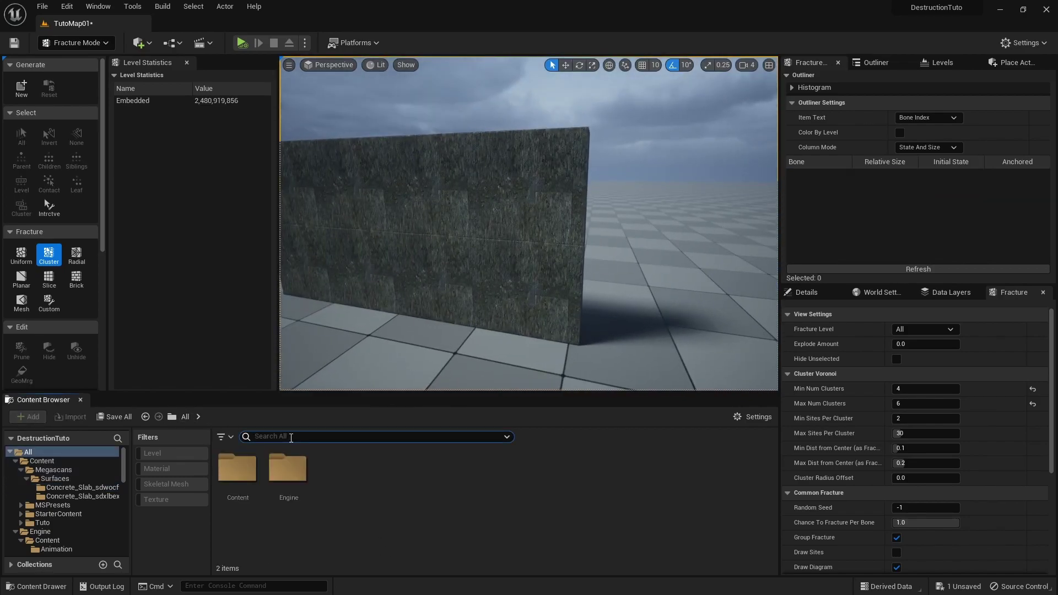
{"action": "type", "text": "boom"}
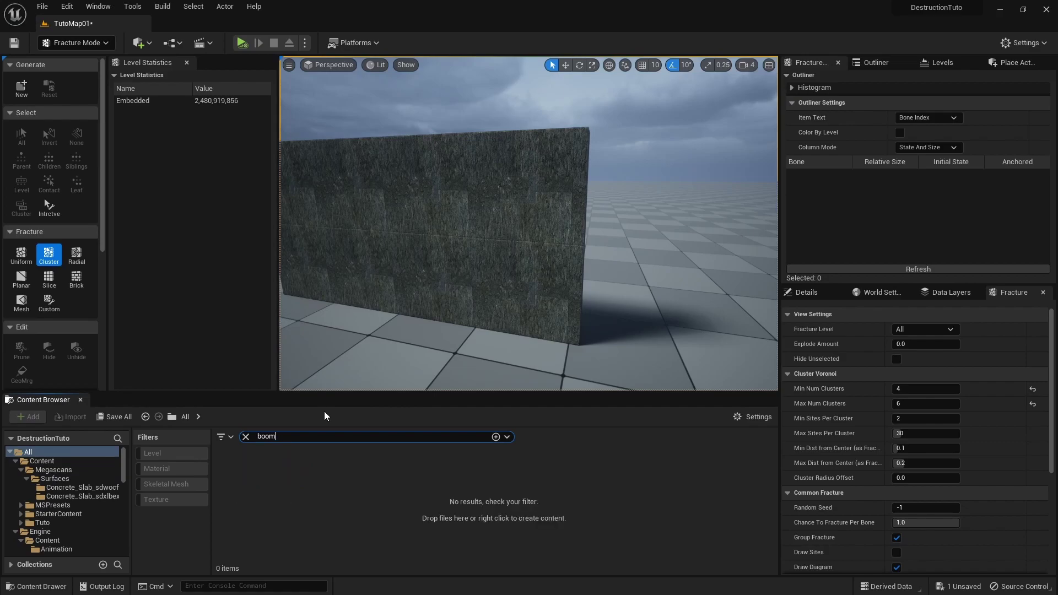
{"action": "key", "text": "BackSpace"}
{"action": "key", "text": "BackSpace"}
{"action": "type", "text": "mb"}
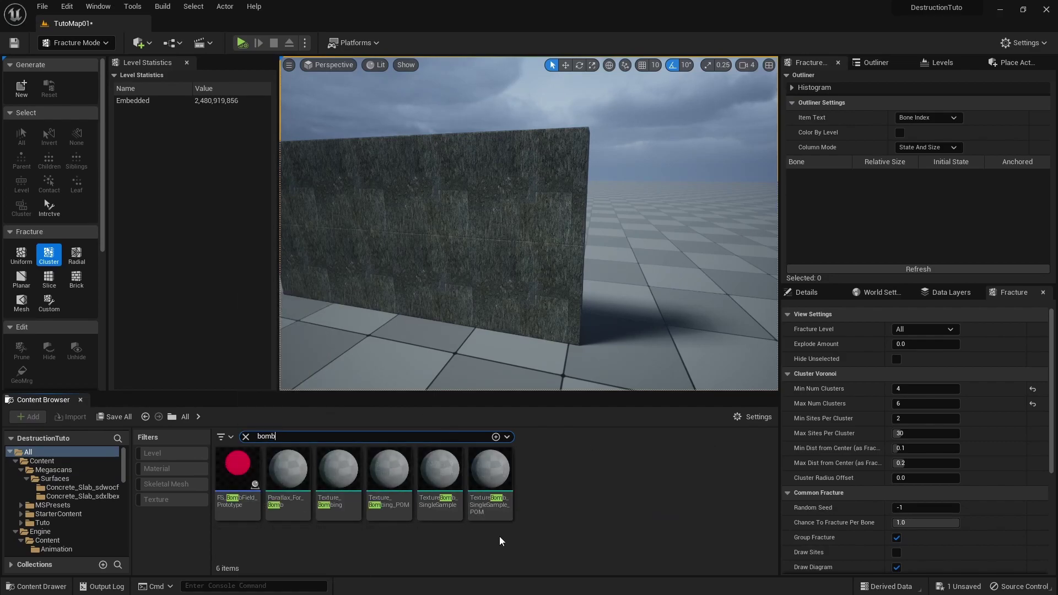
{"action": "right_click", "coordinate": [251, 478]}
{"action": "mouse_move", "coordinate": [360, 335]}
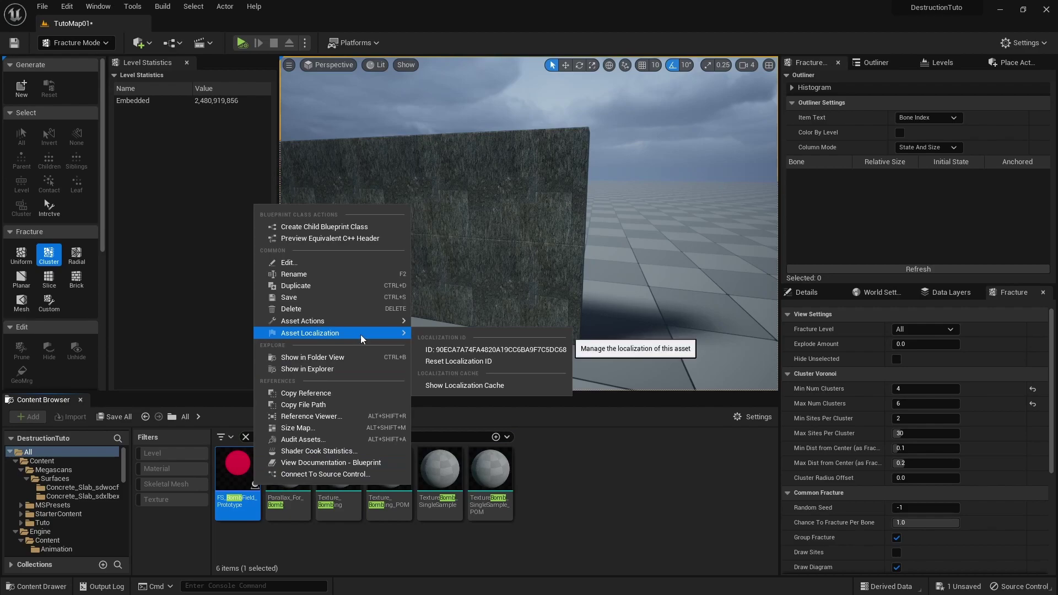
{"action": "left_click", "coordinate": [337, 358]}
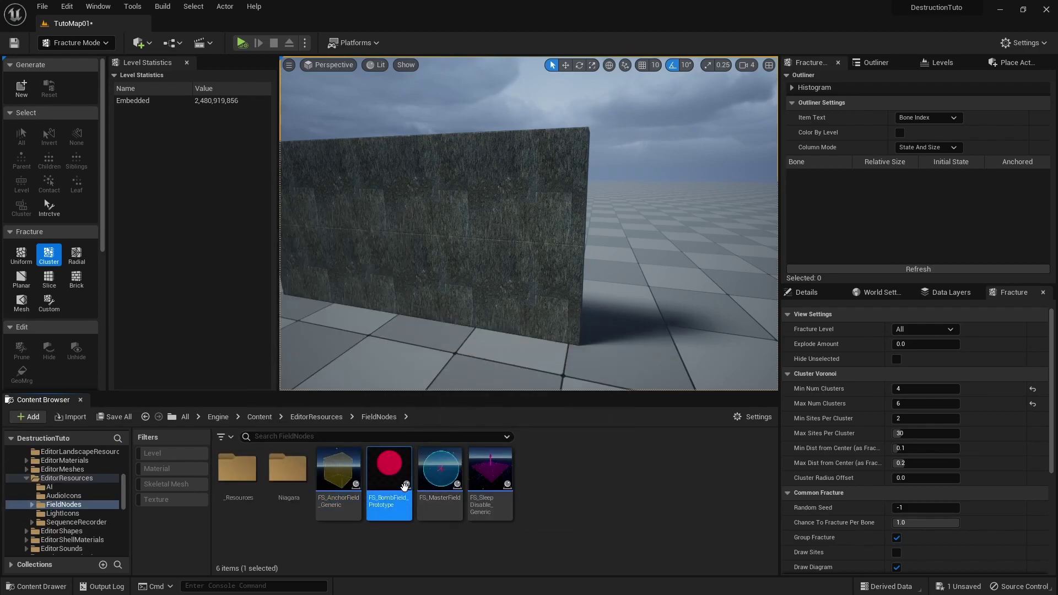
Place FS_AnchorField_Generic in the level at the wall's base and stretch it along the wall's full length
{"action": "left_click", "coordinate": [439, 463]}
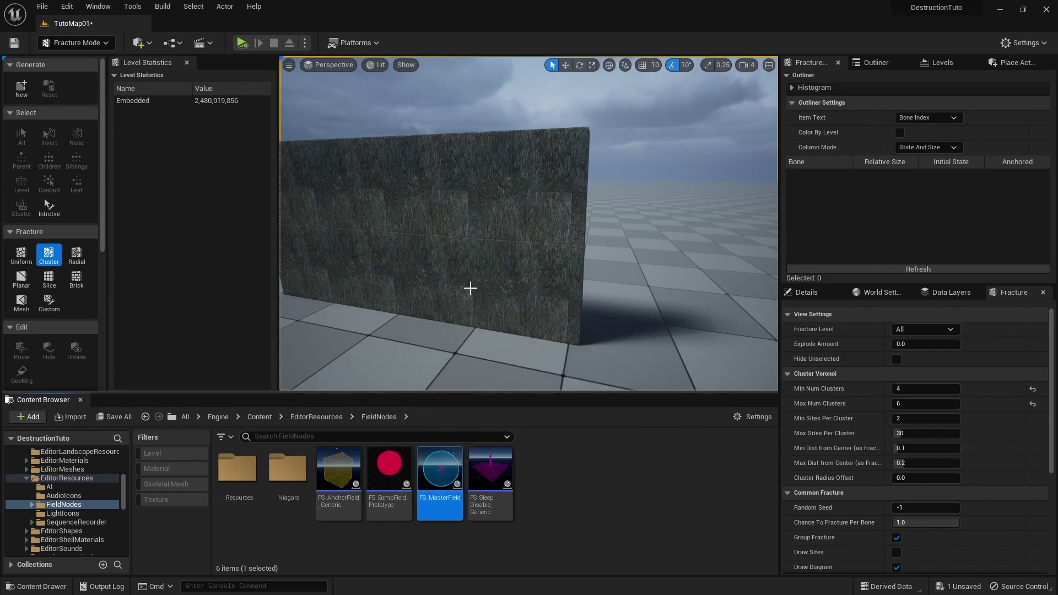
{"action": "left_click", "coordinate": [339, 474]}
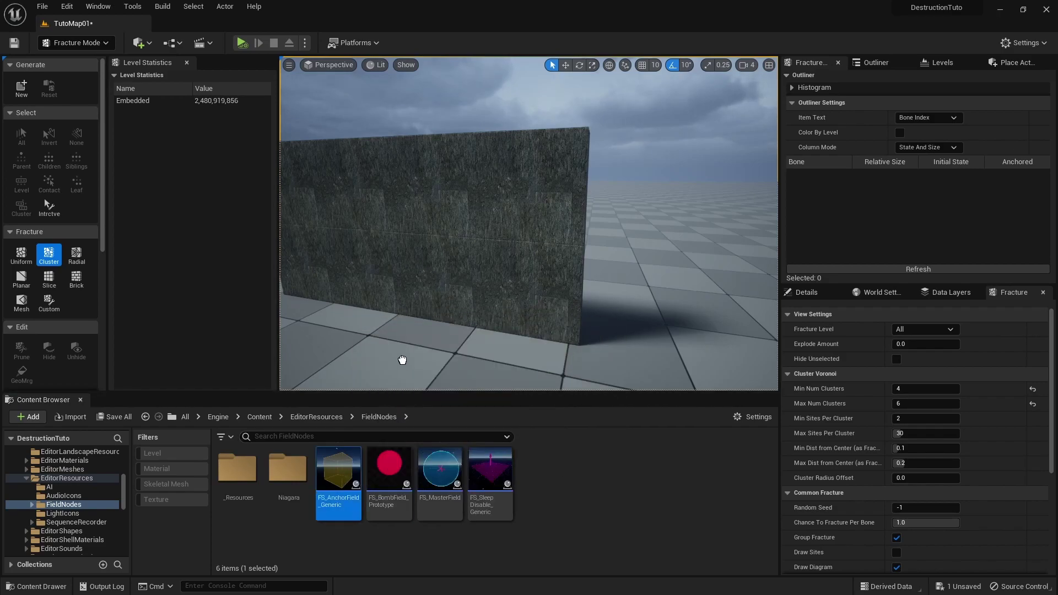
{"action": "right_click_drag", "start_coordinate": [456, 337], "coordinate": [598, 306]}
{"action": "key", "text": "w"}
{"action": "key", "text": "r"}
{"action": "left_click_drag", "start_coordinate": [569, 280], "coordinate": [670, 271]}
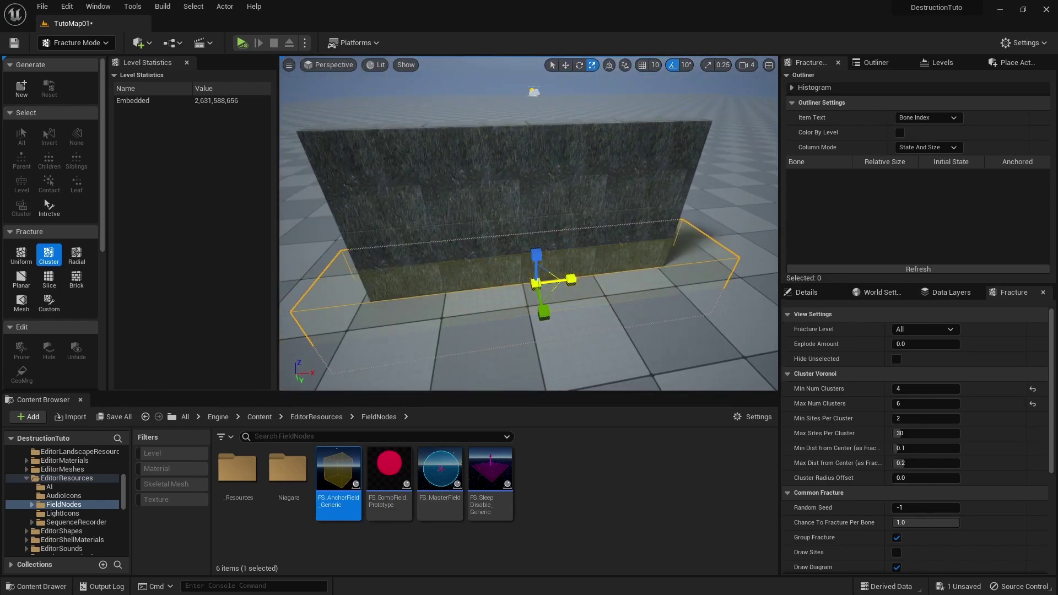
Move the anchor field across the wall's thickness and lower it so it surrounds only the wall's base
{"action": "right_click_drag", "start_coordinate": [571, 279], "coordinate": [585, 284]}
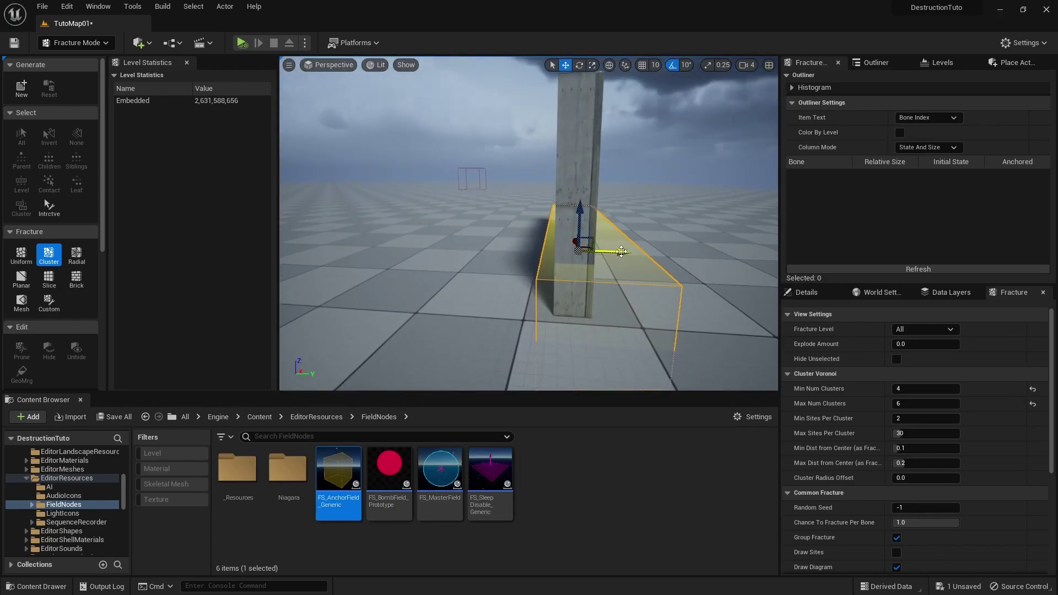
{"action": "left_click_drag", "start_coordinate": [621, 252], "coordinate": [600, 249]}
{"action": "mouse_move", "coordinate": [601, 250]}
{"action": "right_mouse_down"}
{"action": "mouse_move", "coordinate": [474, 254]}
{"action": "mouse_move", "coordinate": [607, 253]}
{"action": "right_mouse_up"}
{"action": "key", "text": "s"}
{"action": "mouse_move", "coordinate": [557, 246]}
{"action": "left_mouse_down"}
{"action": "mouse_move", "coordinate": [559, 279]}
{"action": "mouse_move", "coordinate": [558, 252]}
{"action": "left_mouse_up"}
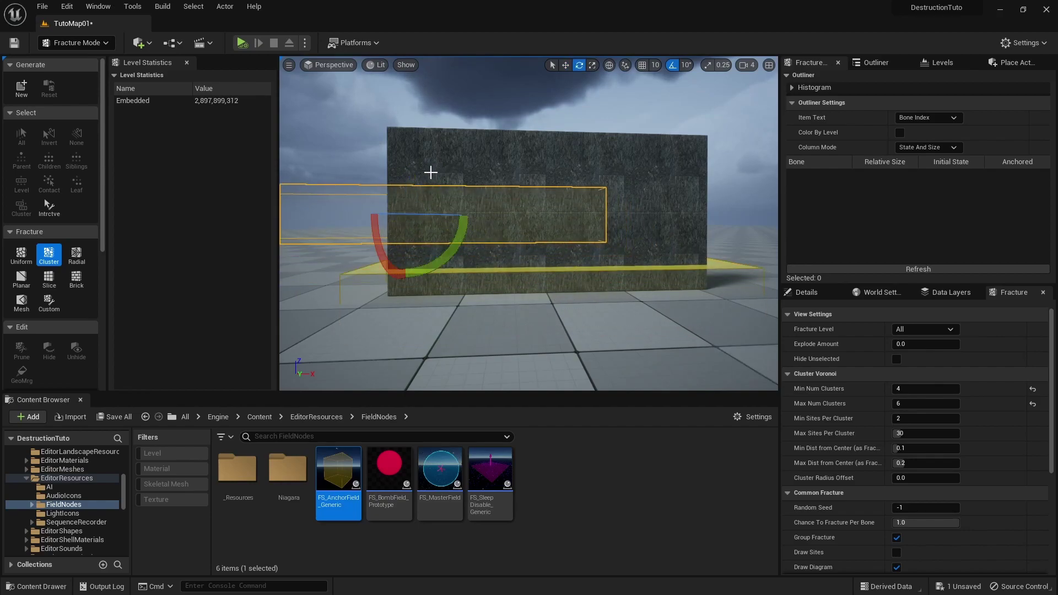
Stand the copied anchor field upright at one end of the wall, shorten it to the wall's height, and duplicate it to the opposite end
{"action": "left_click_drag", "start_coordinate": [453, 241], "coordinate": [447, 248]}
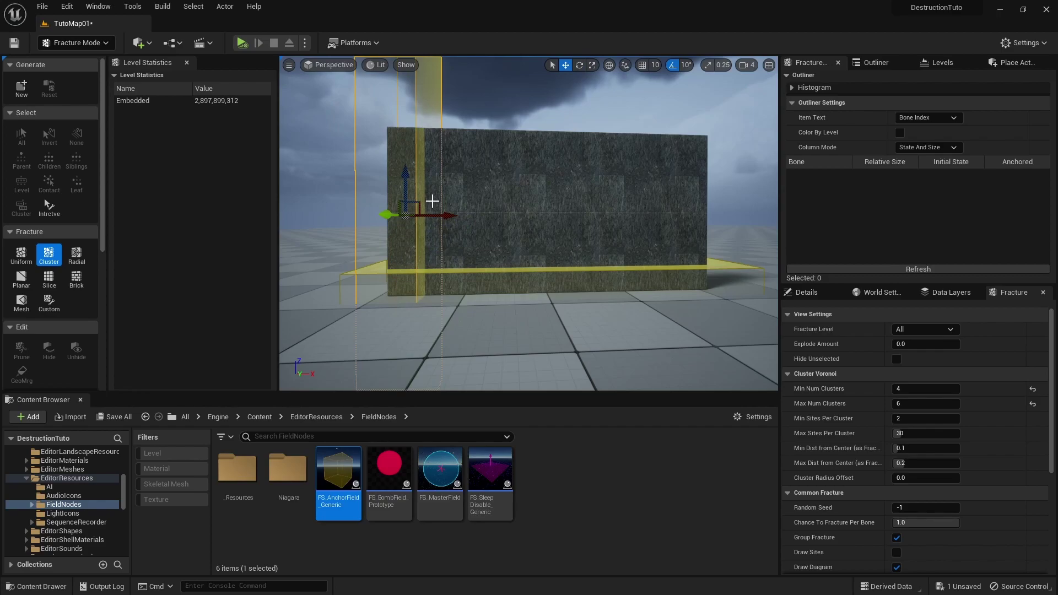
{"action": "left_click_drag", "start_coordinate": [438, 210], "coordinate": [448, 221]}
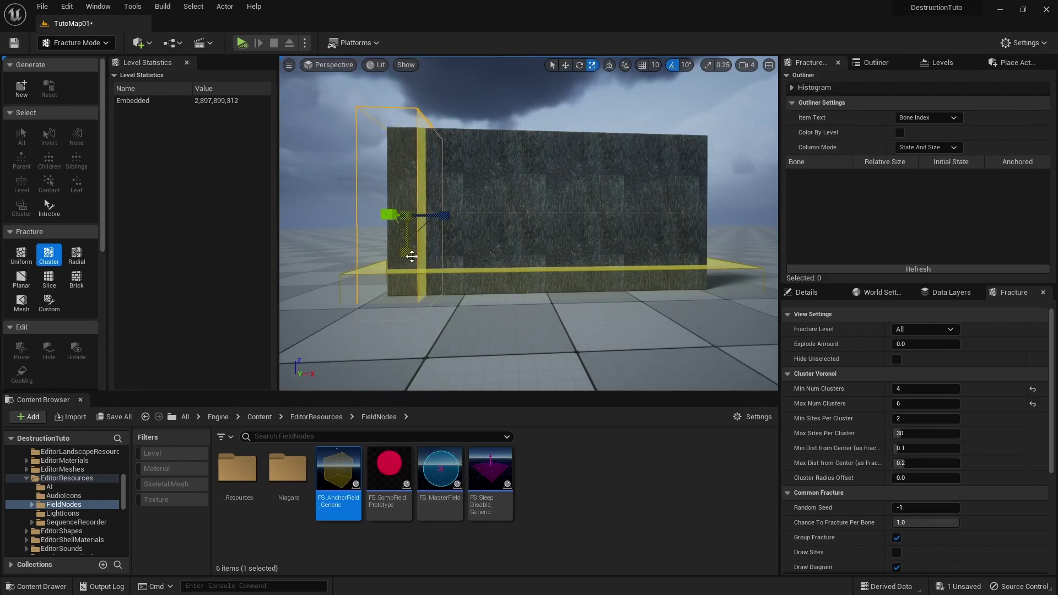
{"action": "left_click_drag", "start_coordinate": [440, 214], "coordinate": [715, 224]}
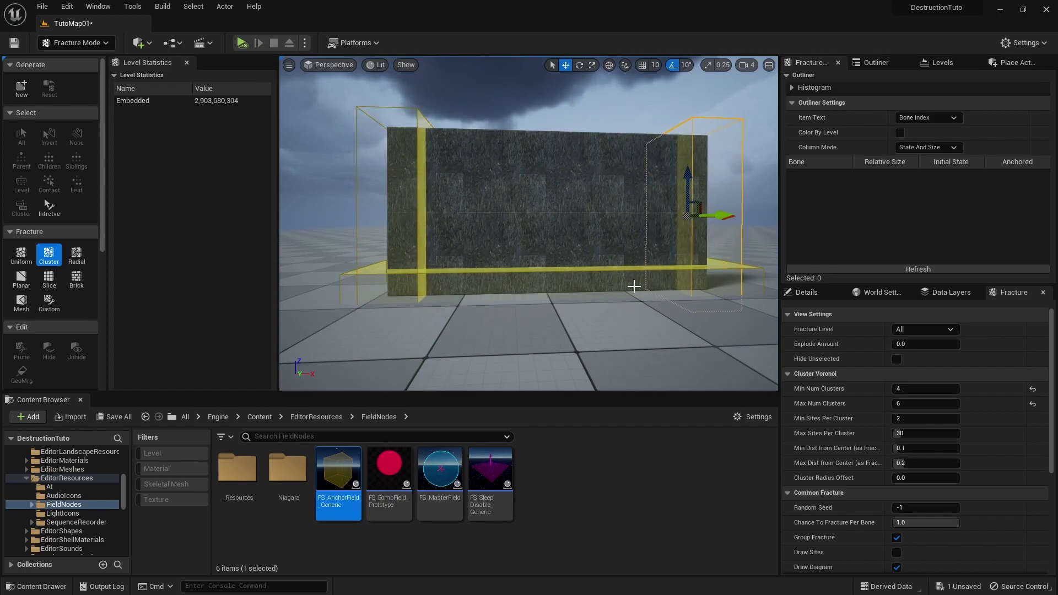
Duplicate the base anchor field and raise the copy to cover the wall's top edge
{"action": "left_click", "coordinate": [609, 251]}
{"action": "left_click_drag", "start_coordinate": [560, 249], "coordinate": [529, 102], "text": "alt"}
{"action": "right_click_drag", "start_coordinate": [529, 102], "coordinate": [391, 82]}
{"action": "left_click_drag", "start_coordinate": [518, 163], "coordinate": [519, 158]}
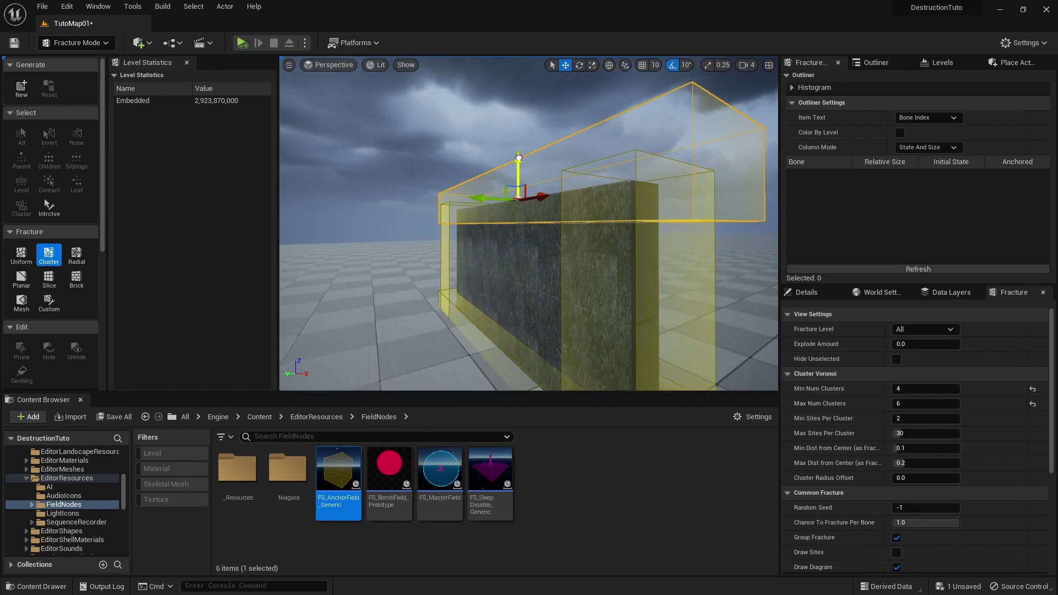
Select the front wall layer 01_2 and add four elements to its Initialization Fields
{"action": "left_click", "coordinate": [518, 254]}
{"action": "right_click_drag", "start_coordinate": [519, 254], "coordinate": [571, 309]}
{"action": "left_click", "coordinate": [808, 292]}
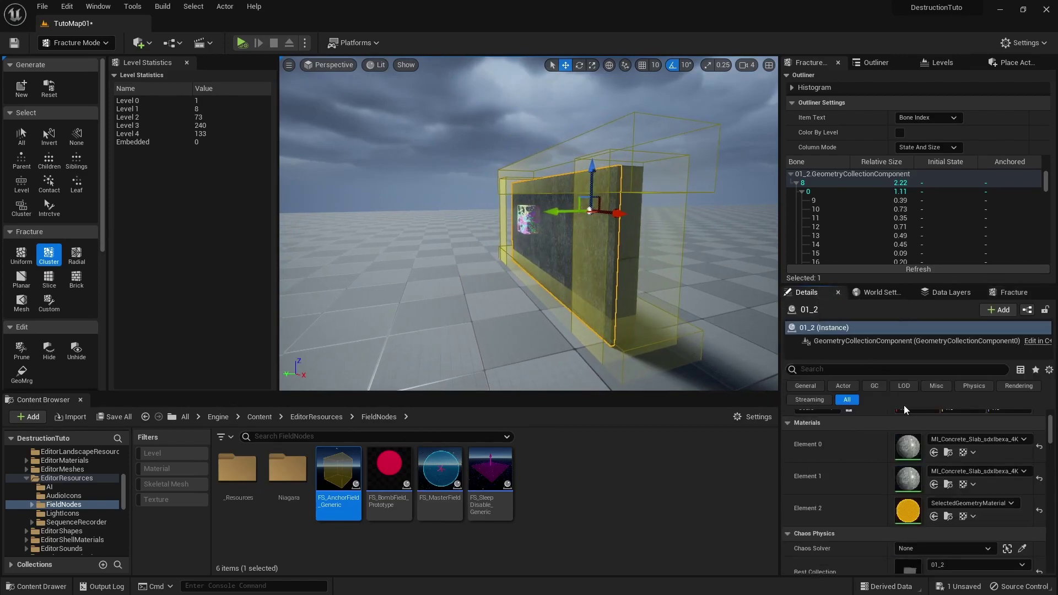
{"action": "scroll", "coordinate": [880, 471], "scroll_direction": "down", "scroll_amount": 5}
{"action": "left_click", "coordinate": [967, 491]}
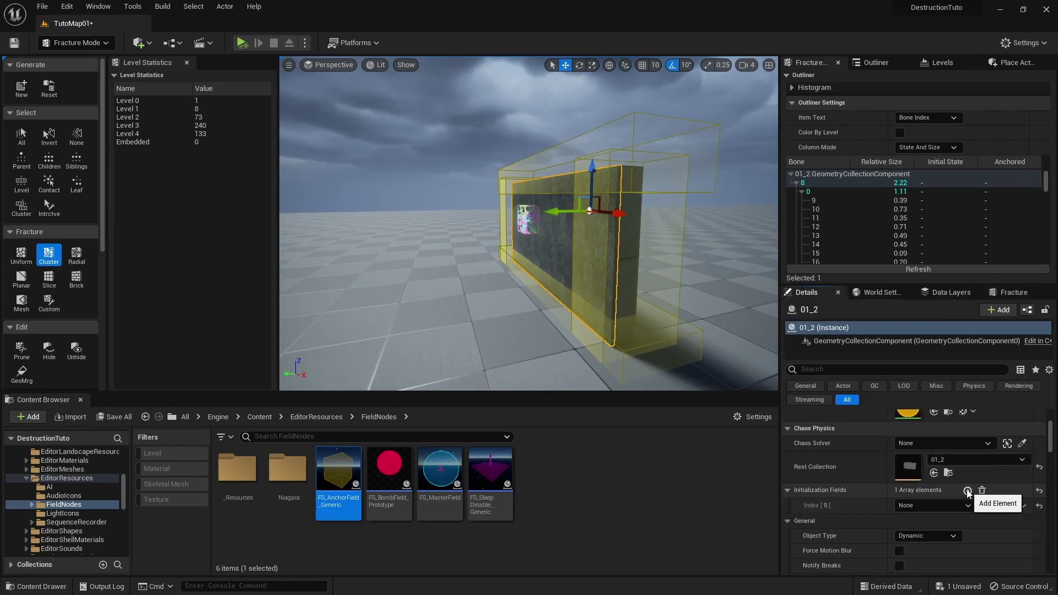
{"action": "left_click", "coordinate": [968, 491]}
{"action": "scroll", "coordinate": [940, 502], "scroll_direction": "down", "scroll_amount": 3}
Assign the wall's anchor fields, starting with FS_AnchorField_Generic, to the four Initialization Fields entries of 01_2
{"action": "left_click", "coordinate": [916, 454]}
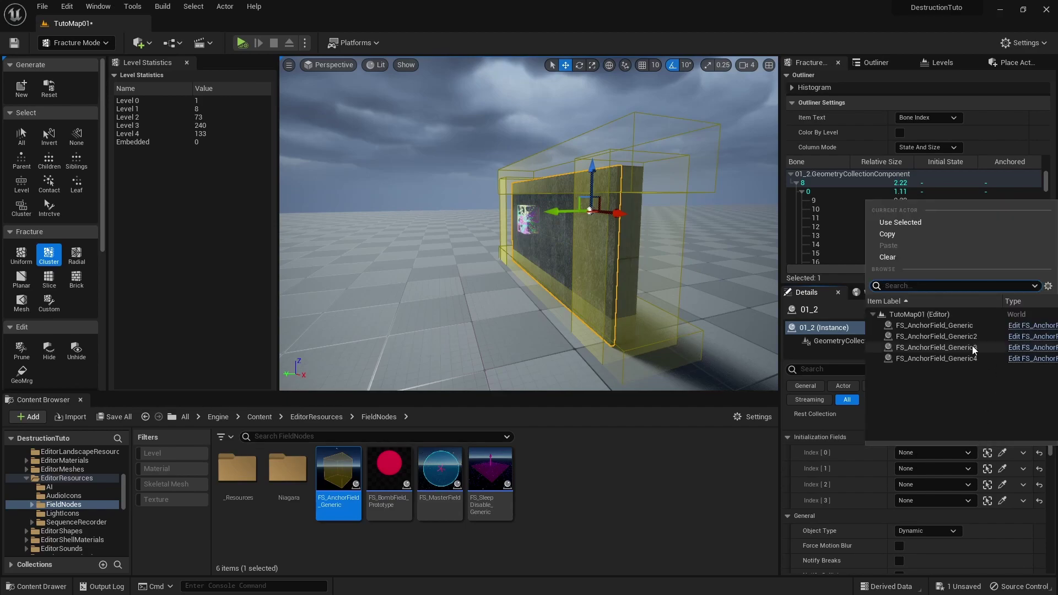
{"action": "left_click", "coordinate": [940, 325]}
{"action": "left_click", "coordinate": [950, 468]}
{"action": "left_click", "coordinate": [936, 352]}
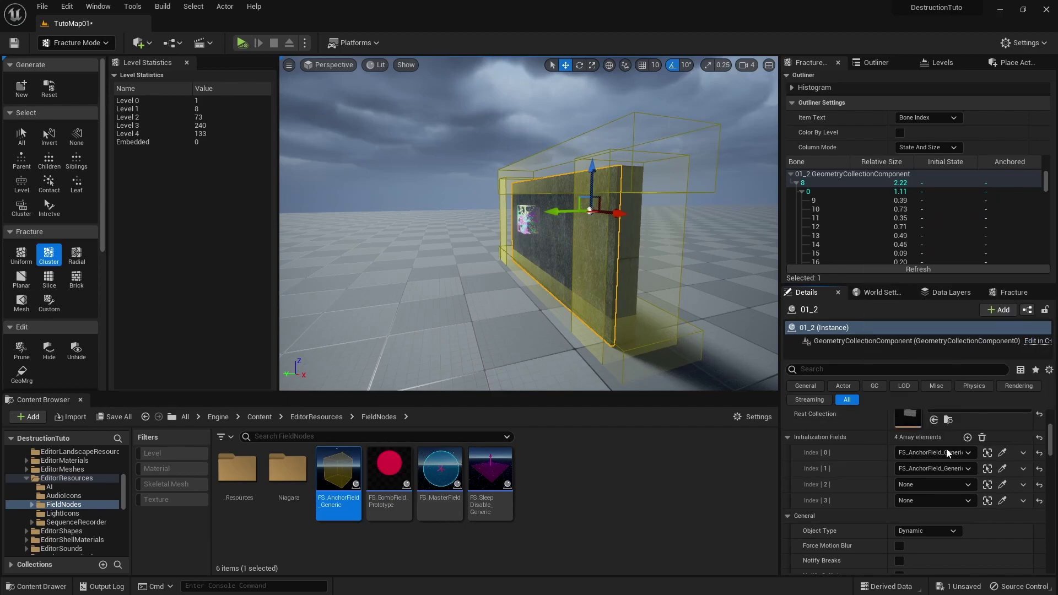
{"action": "left_click", "coordinate": [941, 485]}
{"action": "left_click", "coordinate": [952, 390]}
{"action": "left_click", "coordinate": [936, 499]}
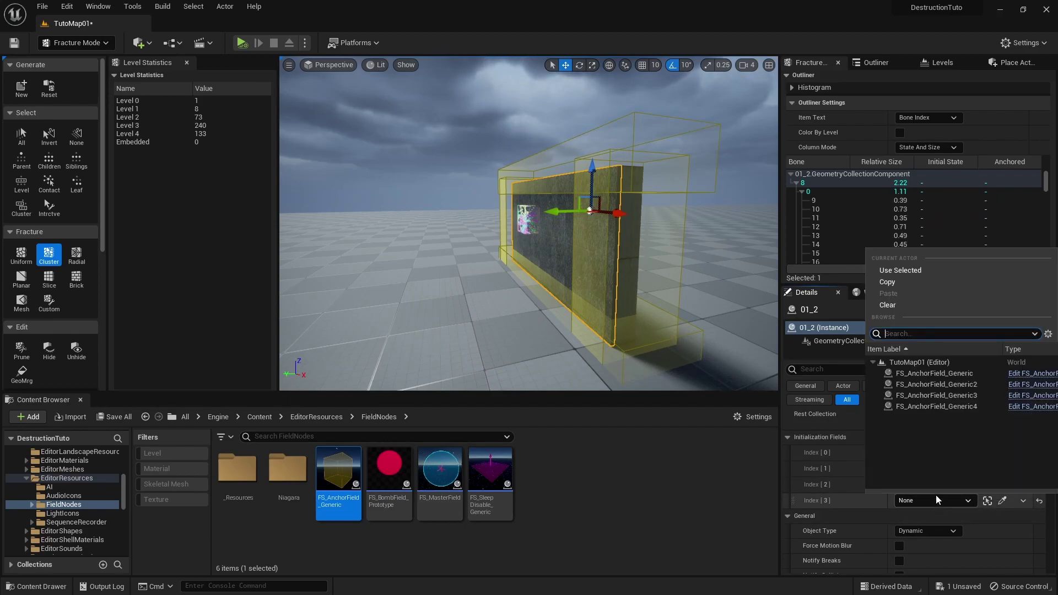
{"action": "left_click", "coordinate": [938, 412]}
Select the back wall layer 02BAck and add four elements to its Initialization Fields
{"action": "right_click_drag", "start_coordinate": [753, 355], "coordinate": [687, 308]}
{"action": "left_click", "coordinate": [689, 311]}
{"action": "scroll", "coordinate": [947, 467], "scroll_direction": "up", "scroll_amount": 3}
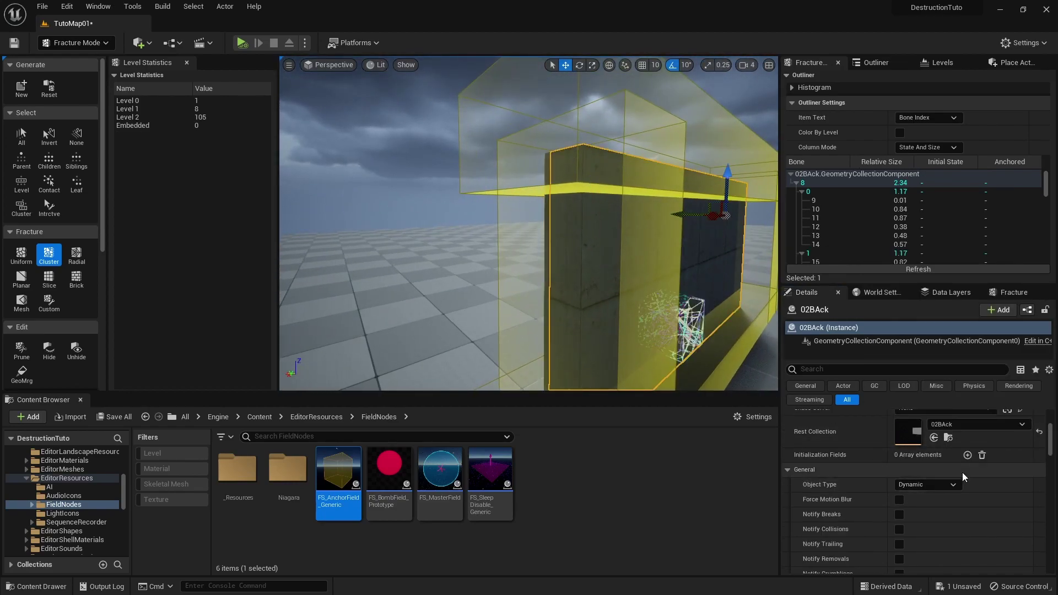
{"action": "left_click", "coordinate": [968, 491]}
{"action": "left_click", "coordinate": [969, 491]}
{"action": "left_click", "coordinate": [968, 491]}
{"action": "left_click", "coordinate": [968, 491]}
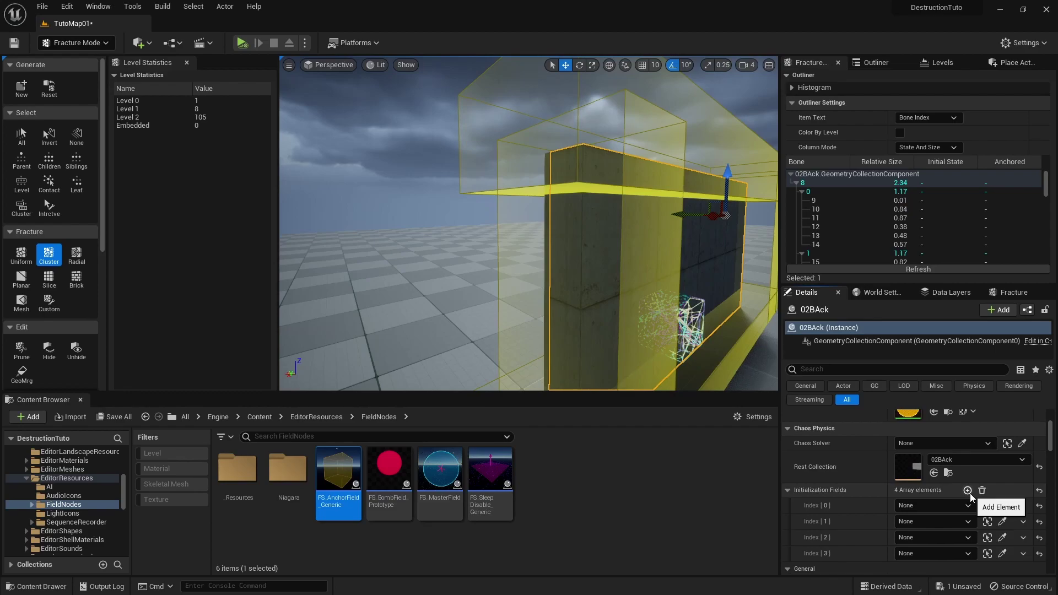
Assign the wall's anchor fields, starting with FS_AnchorField_Generic, to the four Initialization Fields entries of 02BAck
{"action": "left_click", "coordinate": [959, 506]}
{"action": "left_click", "coordinate": [959, 378]}
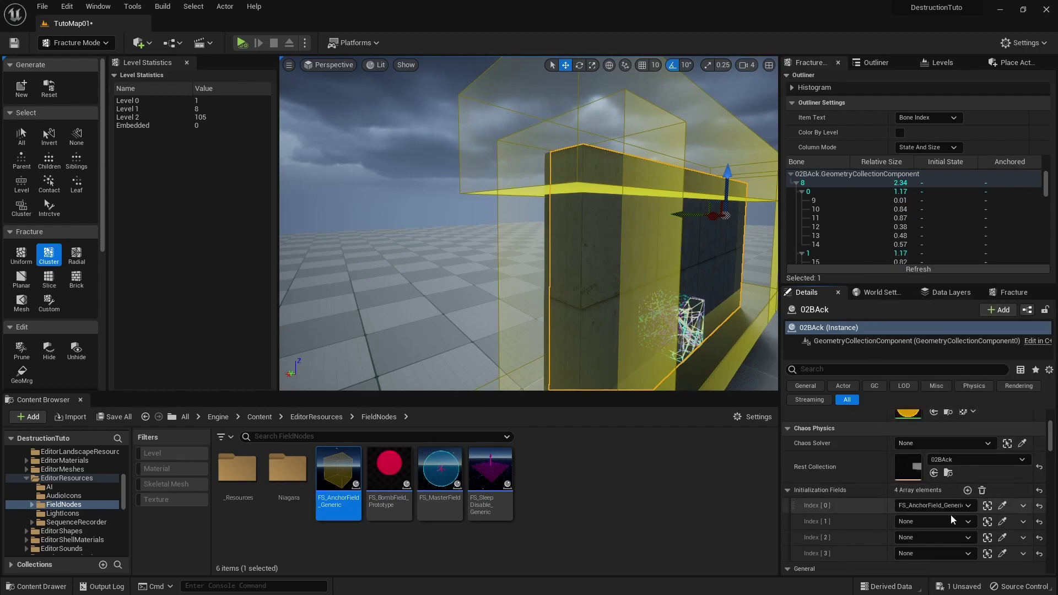
{"action": "left_click", "coordinate": [951, 521]}
{"action": "left_click", "coordinate": [956, 426]}
{"action": "left_click", "coordinate": [946, 539]}
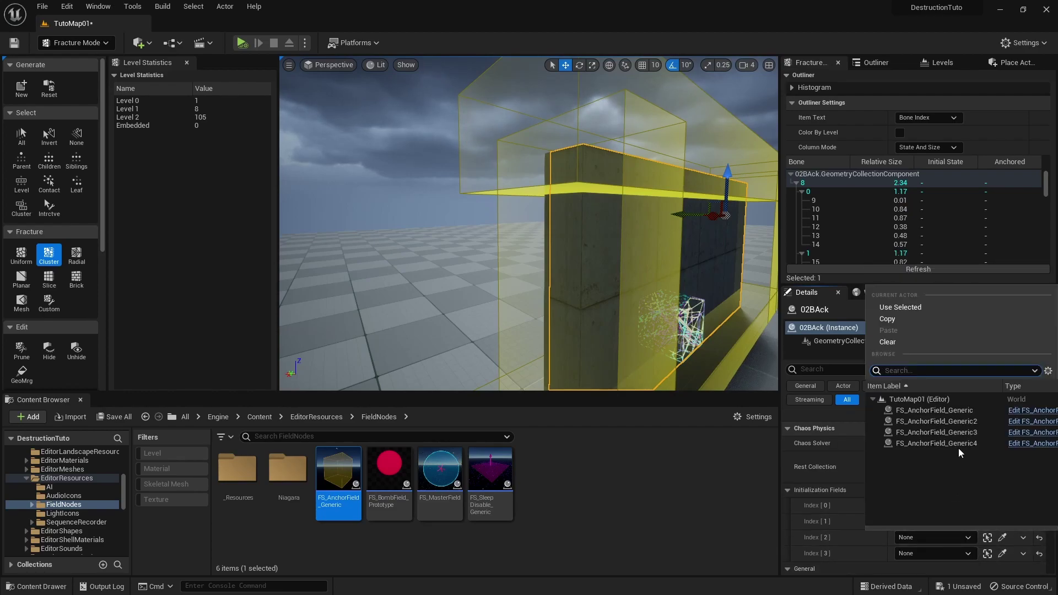
{"action": "left_click", "coordinate": [958, 448]}
{"action": "left_click", "coordinate": [931, 554]}
{"action": "left_click", "coordinate": [945, 461]}
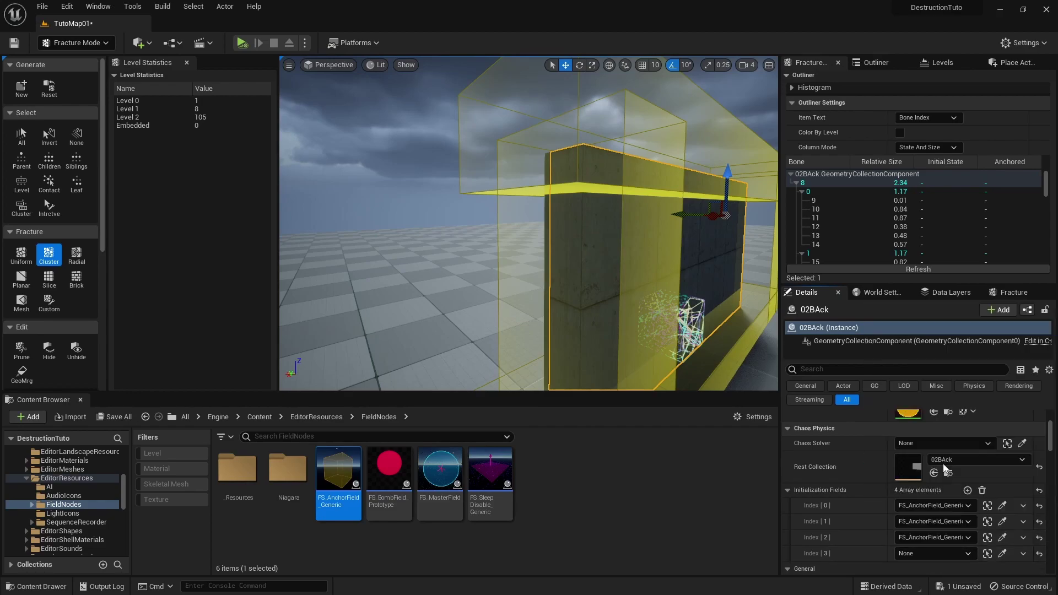
Place FS_BombField_Prototype at the front of the wall, rotate and raise it to the wall's middle, and set Bomb Max Scale to 1.2
{"action": "right_click_drag", "start_coordinate": [634, 242], "coordinate": [728, 221]}
{"action": "right_click_drag", "start_coordinate": [496, 151], "coordinate": [699, 253]}
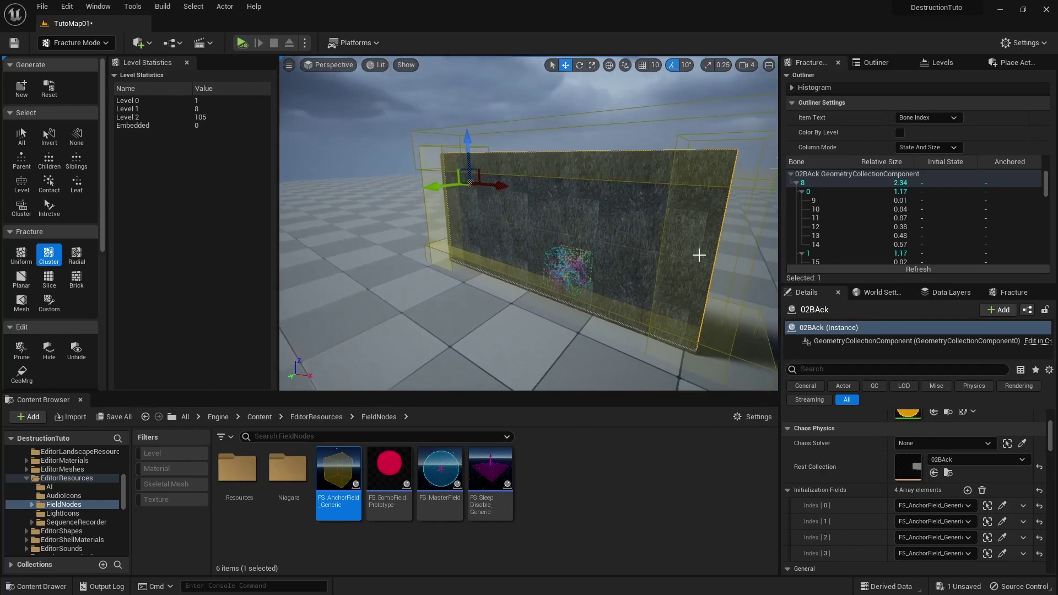
{"action": "left_click_drag", "start_coordinate": [389, 469], "coordinate": [508, 307]}
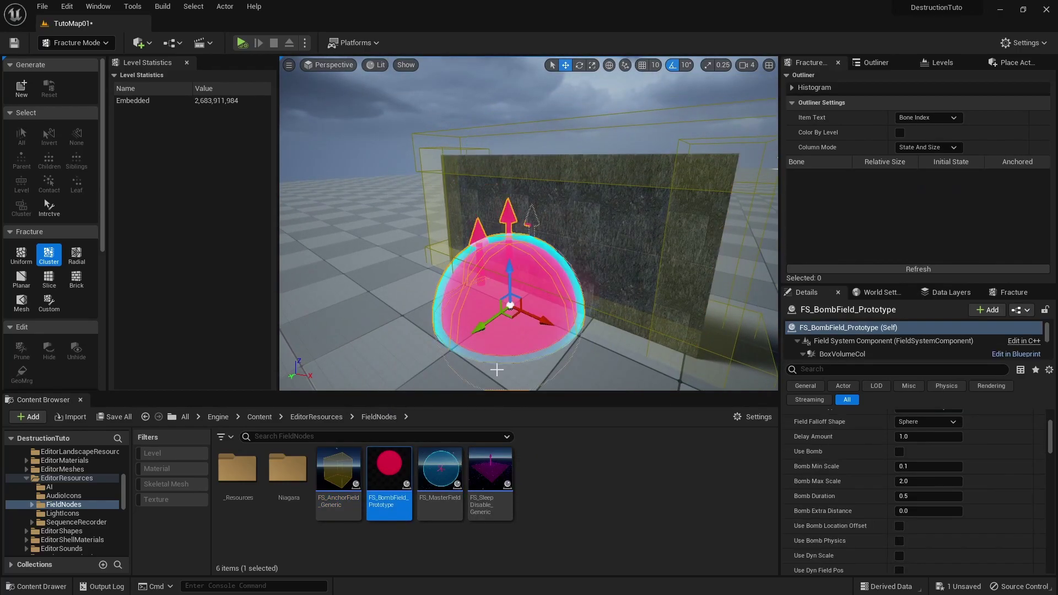
{"action": "key", "text": "e"}
{"action": "left_click_drag", "start_coordinate": [492, 268], "coordinate": [458, 352]}
{"action": "mouse_move", "coordinate": [458, 286]}
{"action": "right_mouse_down"}
{"action": "mouse_move", "coordinate": [474, 275]}
{"action": "mouse_move", "coordinate": [440, 292]}
{"action": "mouse_move", "coordinate": [458, 286]}
{"action": "right_mouse_up"}
{"action": "key", "text": "w"}
{"action": "left_click_drag", "start_coordinate": [463, 284], "coordinate": [536, 171]}
{"action": "right_click_drag", "start_coordinate": [536, 172], "coordinate": [590, 175]}
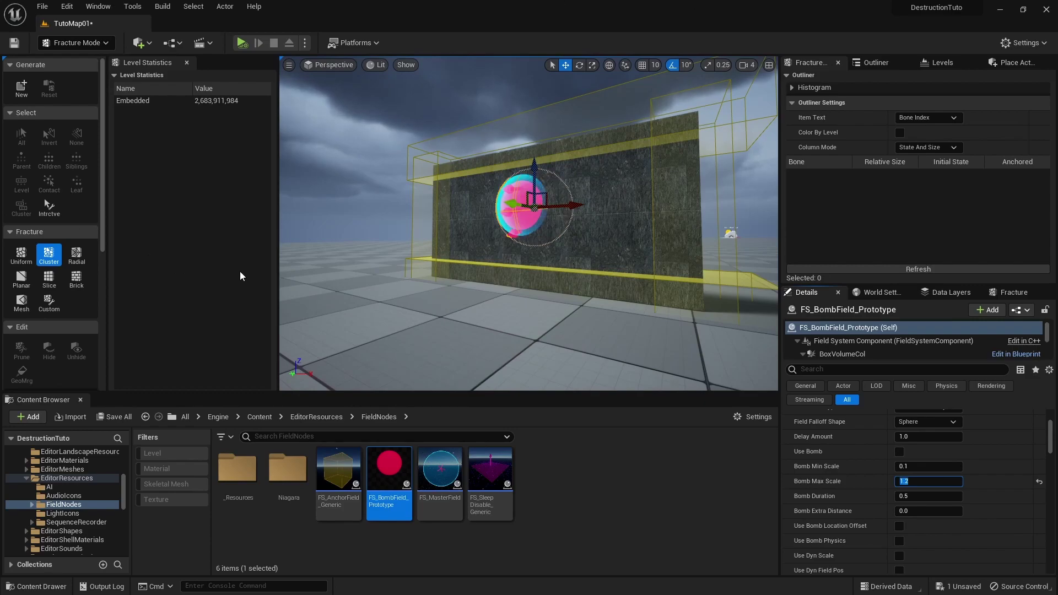
Run the simulation, move the bomb field sideways across the wall to test the destruction, and stop it
{"action": "mouse_move", "coordinate": [490, 264]}
{"action": "right_mouse_down"}
{"action": "mouse_move", "coordinate": [557, 264]}
{"action": "mouse_move", "coordinate": [496, 262]}
{"action": "right_mouse_up"}
{"action": "mouse_move", "coordinate": [477, 187]}
{"action": "right_mouse_down"}
{"action": "mouse_move", "coordinate": [494, 188]}
{"action": "mouse_move", "coordinate": [477, 187]}
{"action": "right_mouse_up"}
{"action": "left_click", "coordinate": [241, 43]}
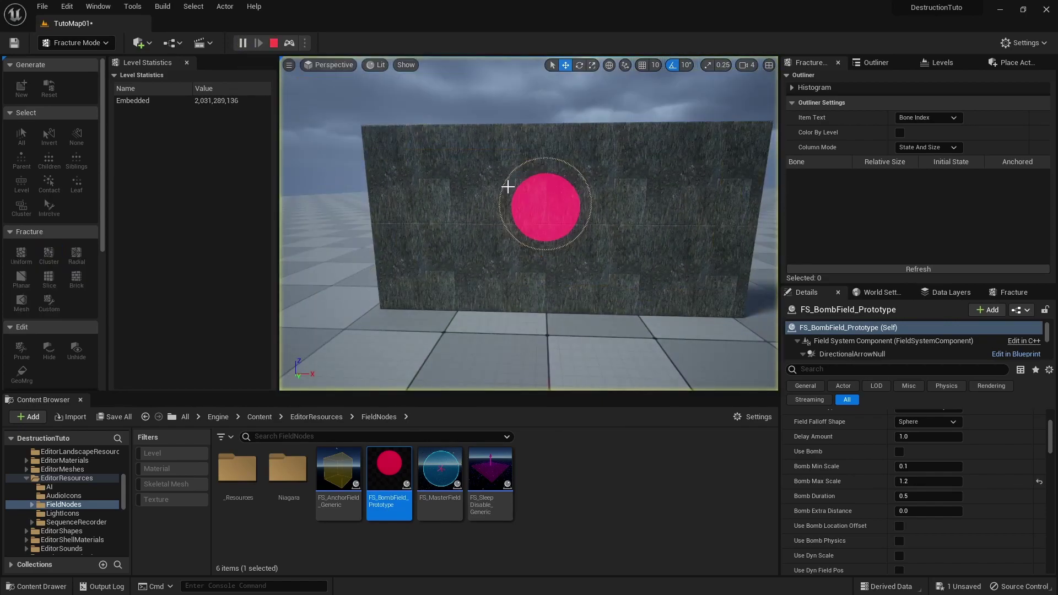
{"action": "mouse_move", "coordinate": [575, 236]}
{"action": "left_mouse_down"}
{"action": "mouse_move", "coordinate": [592, 207]}
{"action": "mouse_move", "coordinate": [506, 211]}
{"action": "mouse_move", "coordinate": [570, 183]}
{"action": "mouse_move", "coordinate": [642, 215]}
{"action": "mouse_move", "coordinate": [548, 175]}
{"action": "mouse_move", "coordinate": [345, 227]}
{"action": "mouse_move", "coordinate": [563, 232]}
{"action": "mouse_move", "coordinate": [610, 187]}
{"action": "left_mouse_up"}
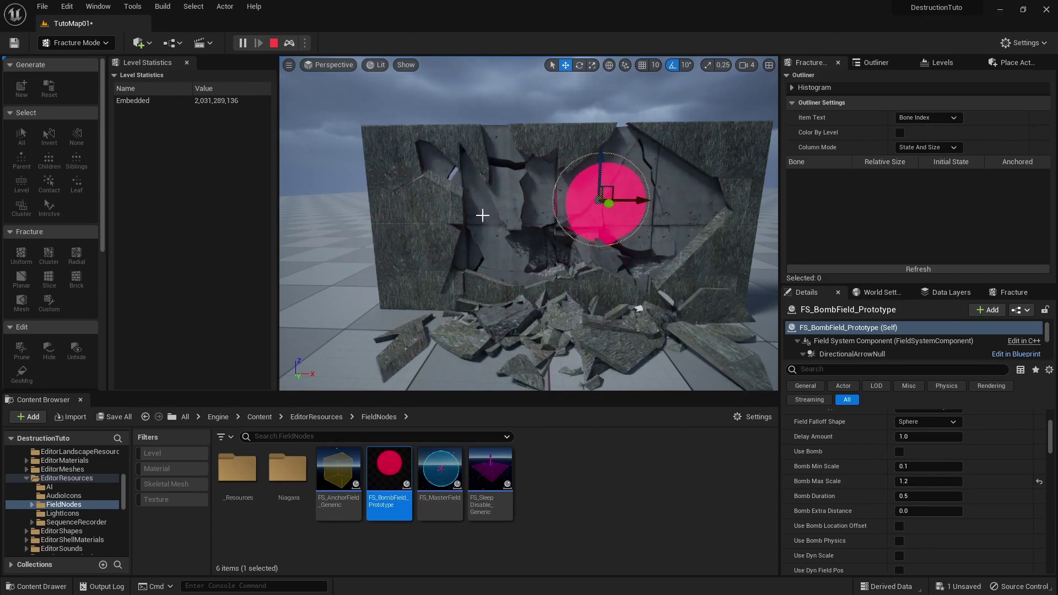
{"action": "left_click", "coordinate": [274, 44]}
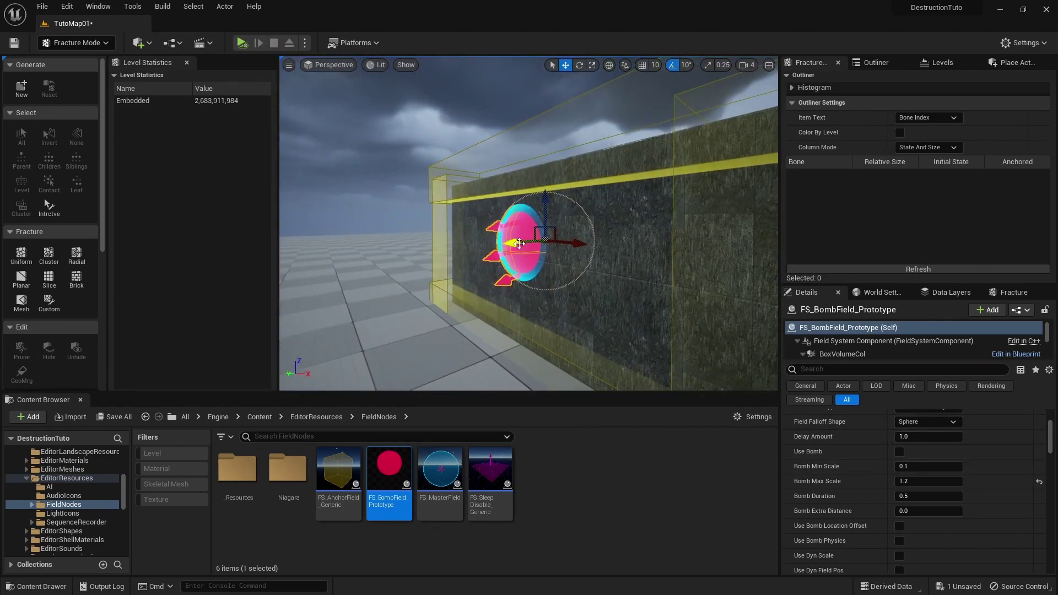
Enable Use Bomb on the bomb field and set its Bomb Duration to 0.1
{"action": "mouse_move", "coordinate": [508, 276]}
{"action": "right_mouse_down"}
{"action": "mouse_move", "coordinate": [513, 289]}
{"action": "mouse_move", "coordinate": [508, 277]}
{"action": "right_mouse_up"}
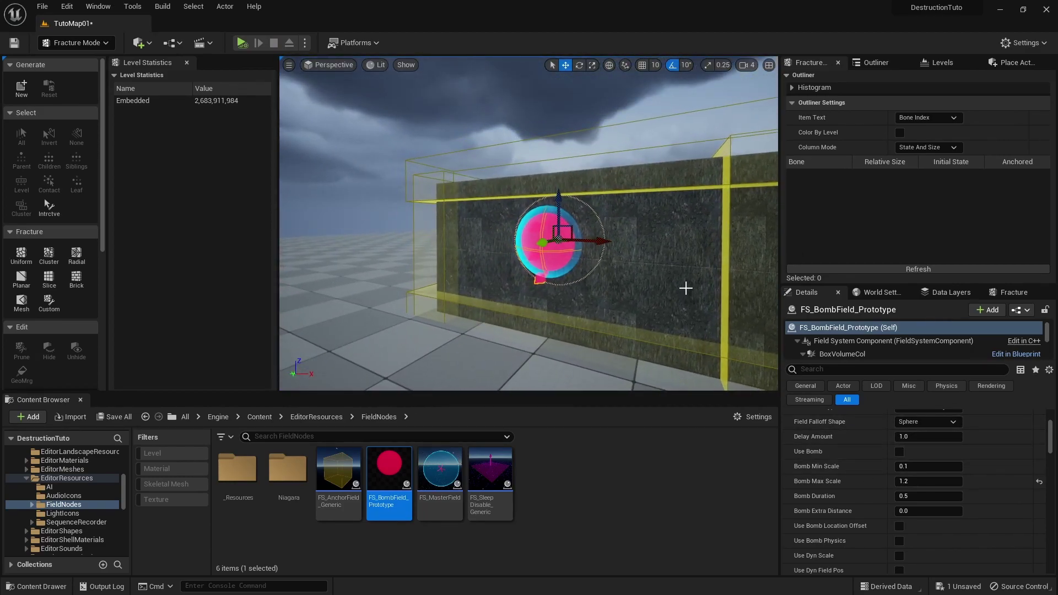
{"action": "right_click_drag", "start_coordinate": [685, 288], "coordinate": [692, 290]}
{"action": "key", "text": "w"}
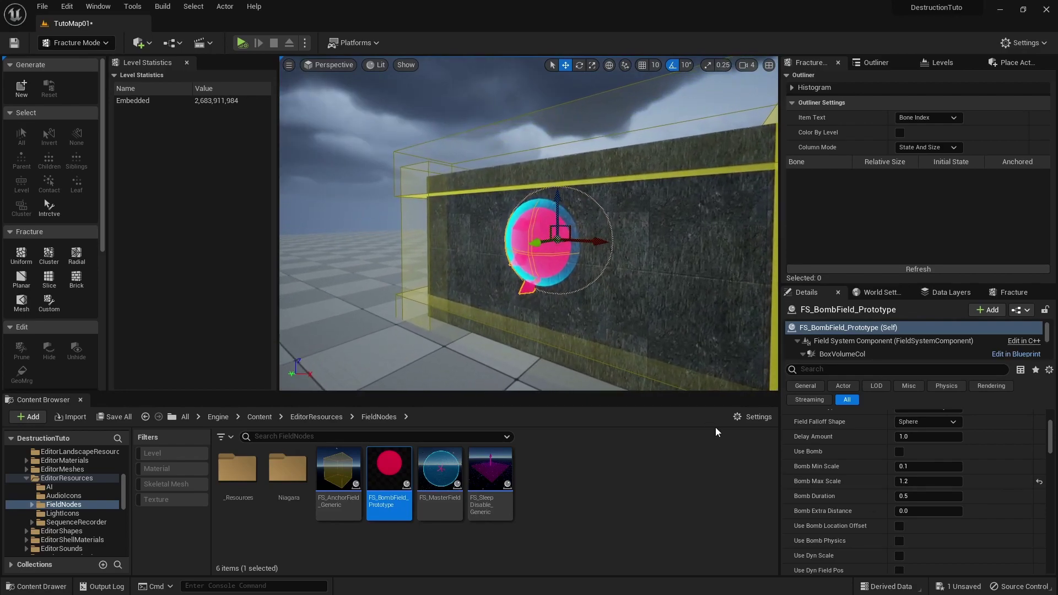
{"action": "left_click", "coordinate": [899, 452]}
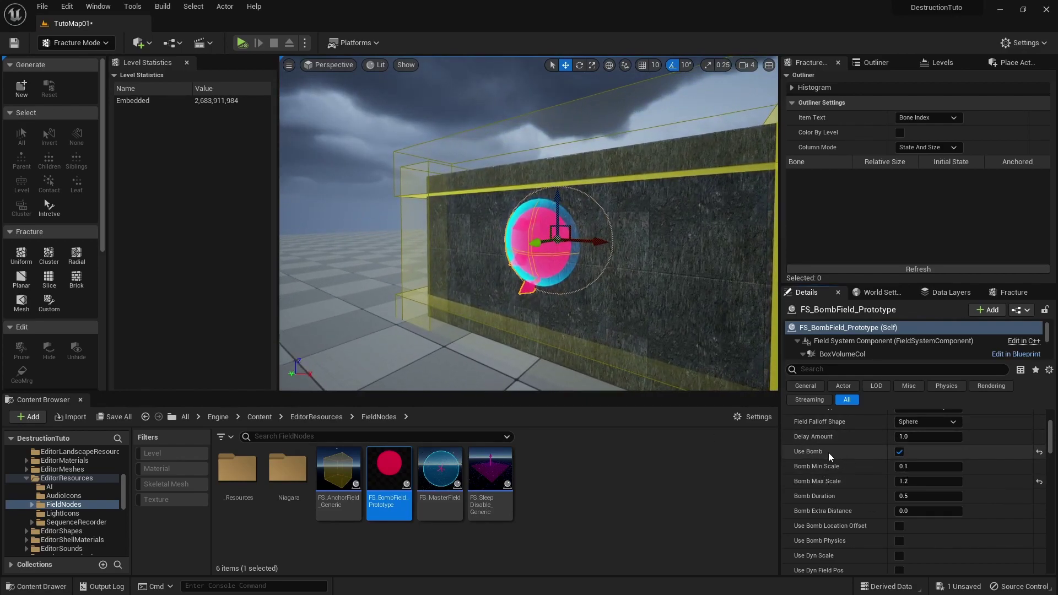
{"action": "left_click", "coordinate": [904, 497]}
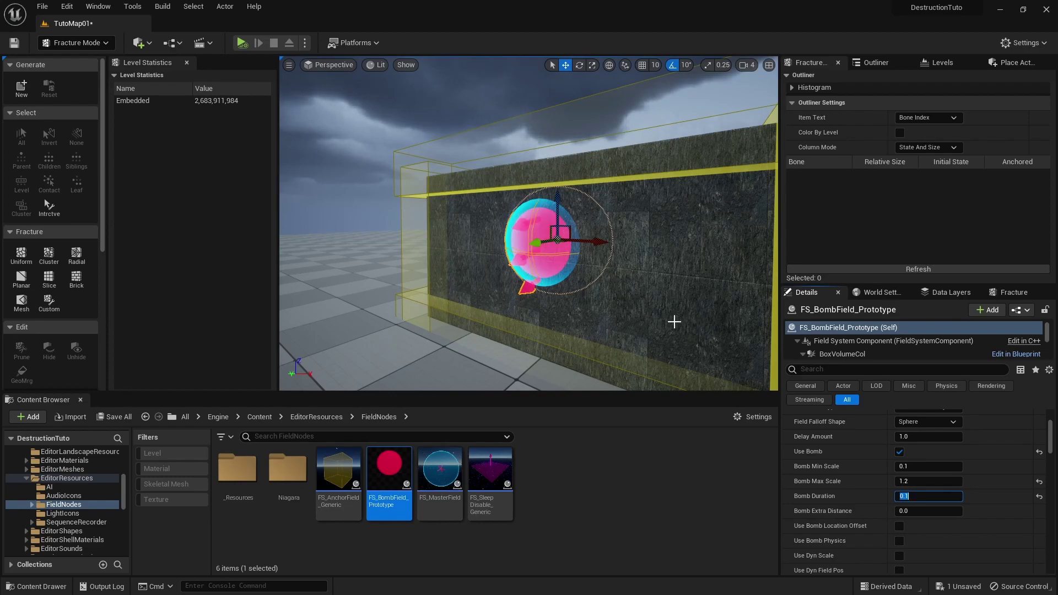
Fine-tune the bomb field's position against the wall and check it in Game View
{"action": "key", "text": "d"}
{"action": "right_click_drag", "start_coordinate": [561, 163], "coordinate": [526, 160]}
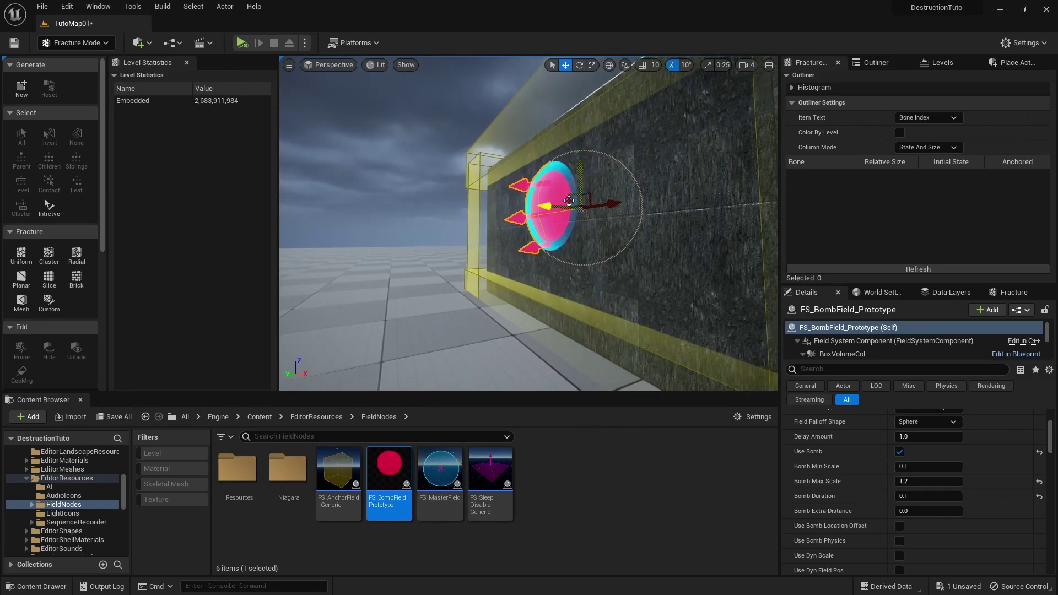
{"action": "left_click_drag", "start_coordinate": [569, 200], "coordinate": [570, 205]}
{"action": "key", "text": "g"}
{"action": "key", "text": "a"}
{"action": "right_click_drag", "start_coordinate": [540, 288], "coordinate": [576, 293]}
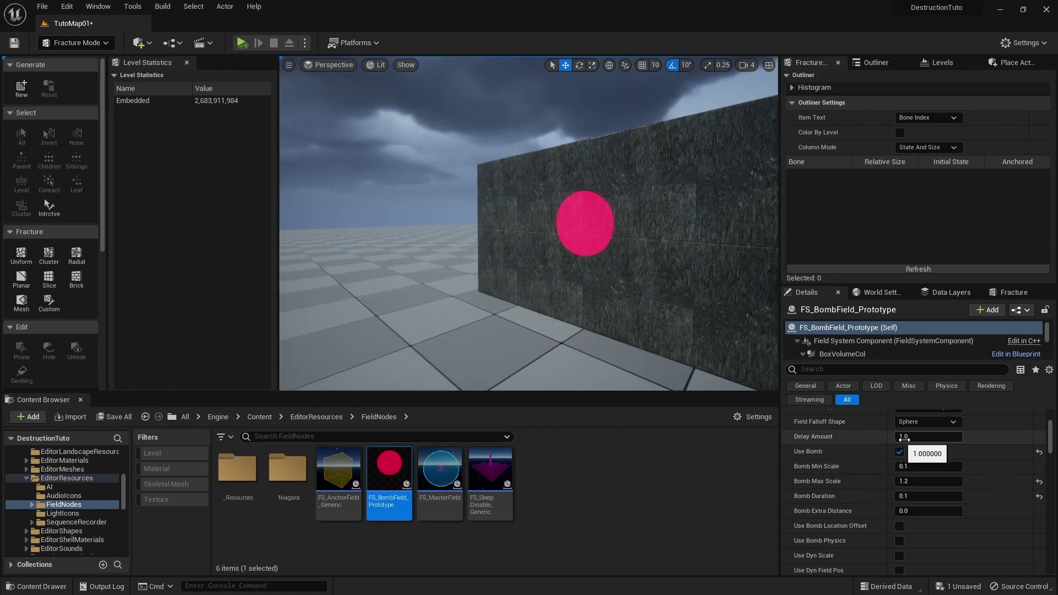
Run the simulation with the bomb settings to test the wall's explosion, and stop it
{"action": "key", "text": "s"}
{"action": "right_click_drag", "start_coordinate": [690, 307], "coordinate": [659, 291]}
{"action": "key", "text": "w"}
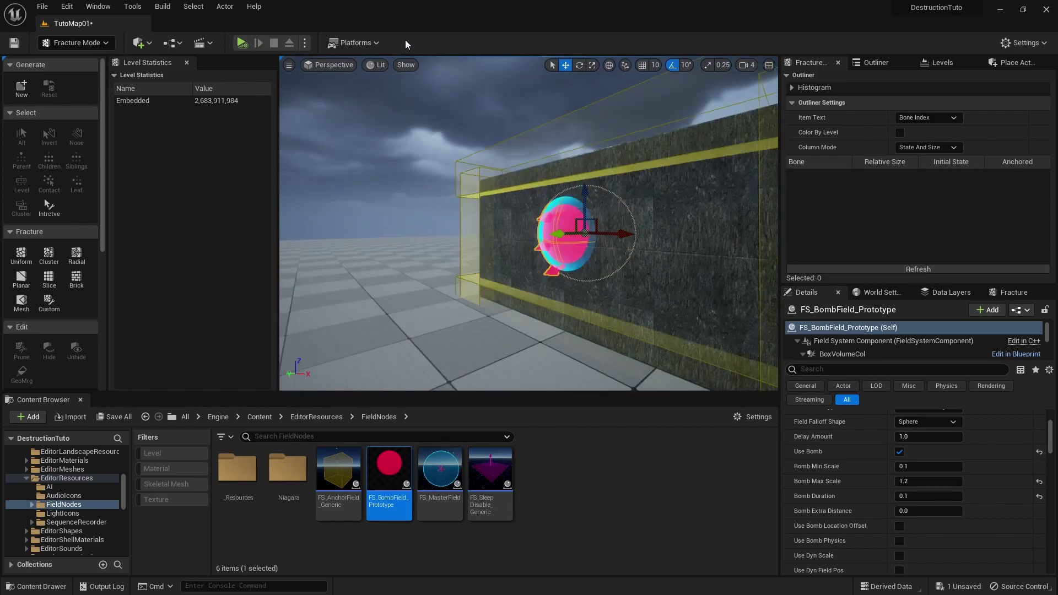
{"action": "left_click", "coordinate": [241, 42]}
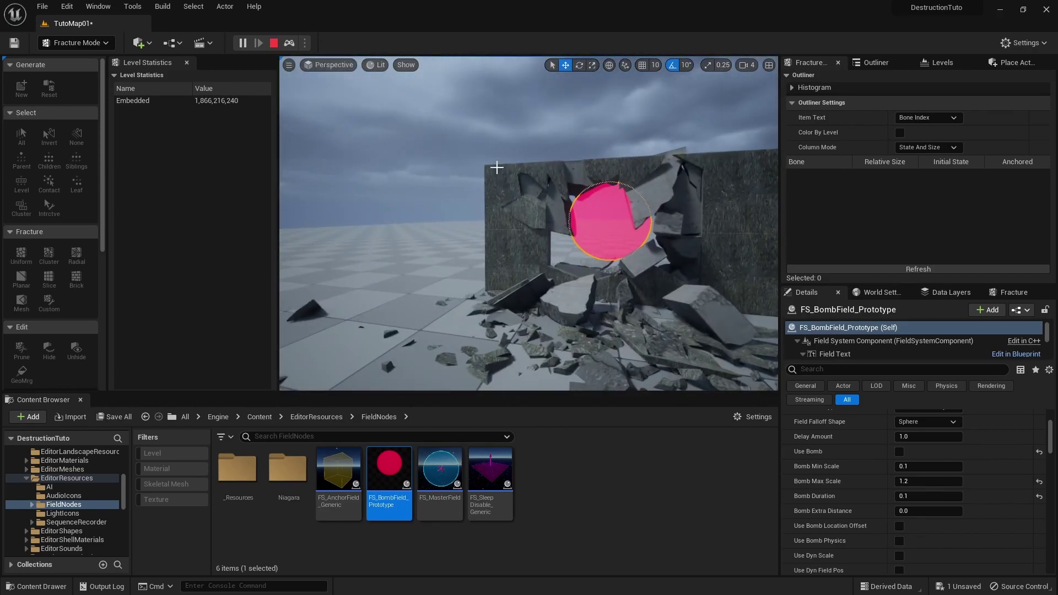
{"action": "left_click", "coordinate": [273, 47]}
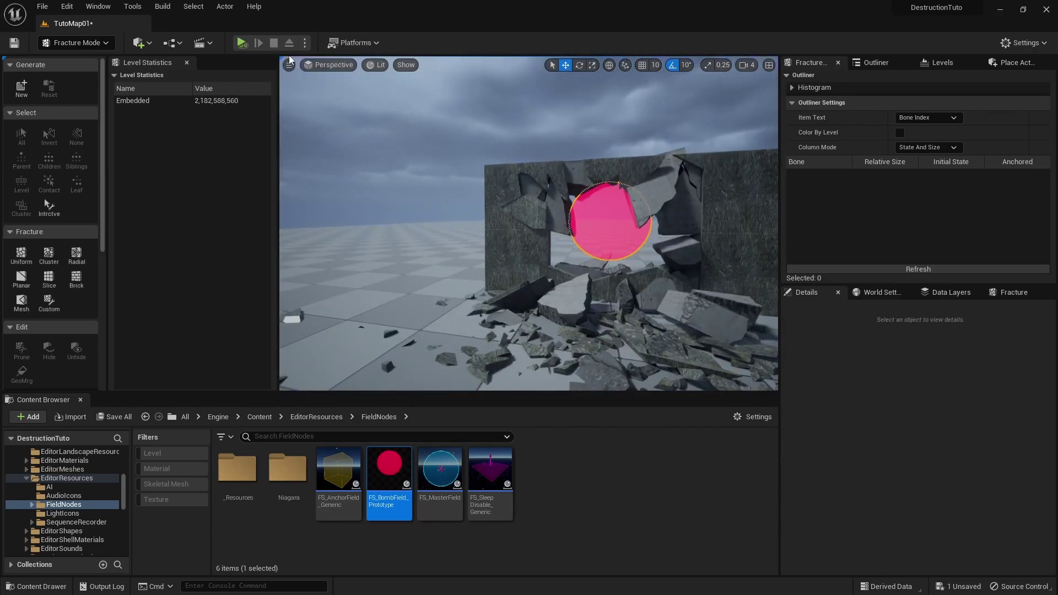
Enable Actor Hidden In Game on FS_BombField_Prototype and test the explosion in a short simulation
{"action": "right_click_drag", "start_coordinate": [538, 216], "coordinate": [578, 216]}
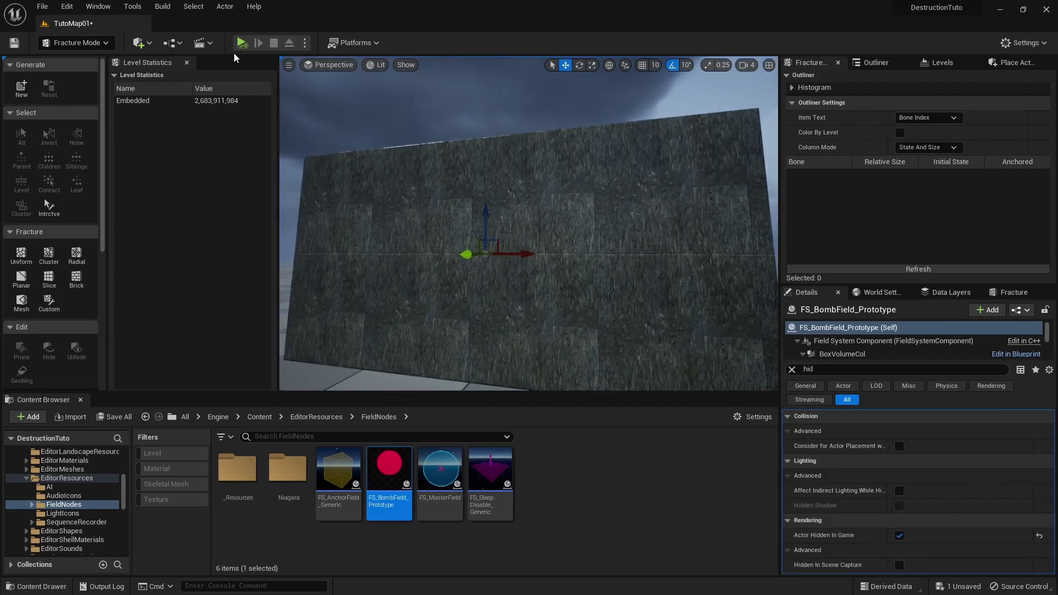
{"action": "left_click", "coordinate": [258, 43]}
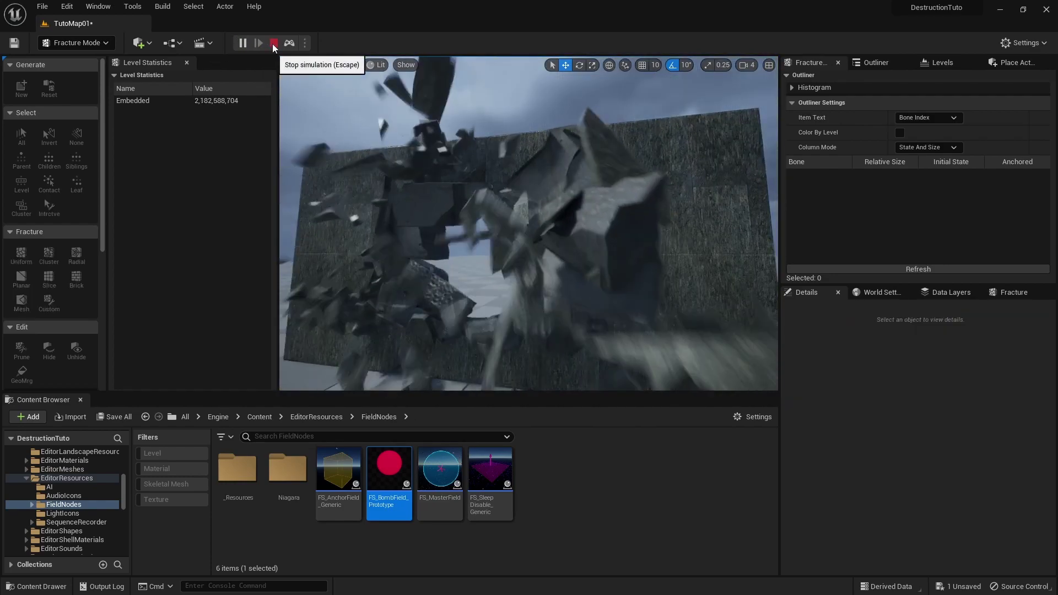
{"action": "left_click", "coordinate": [274, 44]}
Simulate the explosion again, pause it midway, and examine the flying fragments and broken wall layers from several angles
{"action": "left_click", "coordinate": [241, 44]}
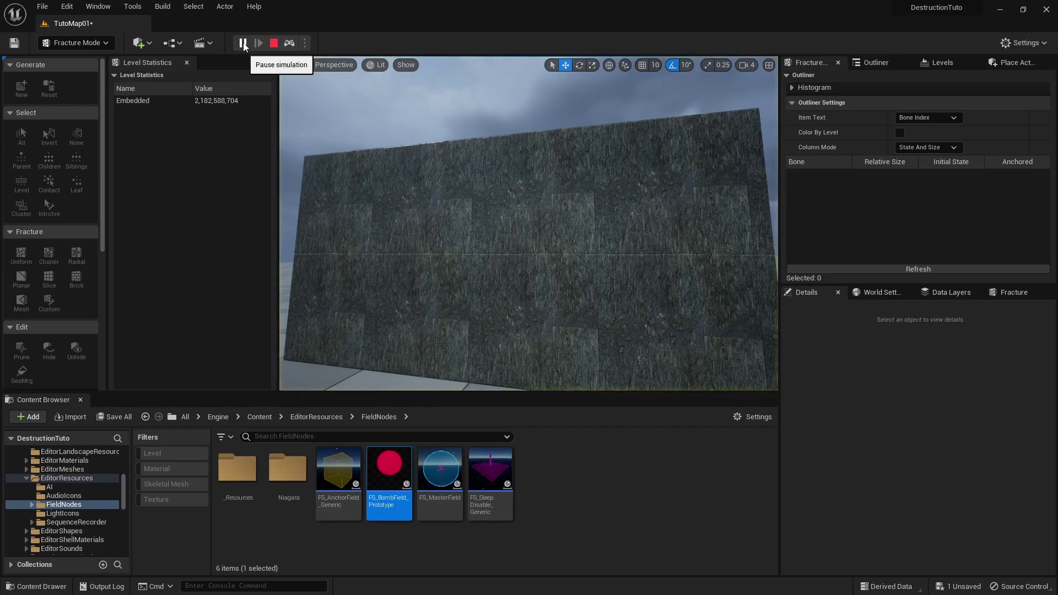
{"action": "right_click_drag", "start_coordinate": [419, 182], "coordinate": [452, 199]}
{"action": "left_click", "coordinate": [539, 198]}
{"action": "right_click_drag", "start_coordinate": [539, 198], "coordinate": [539, 234]}
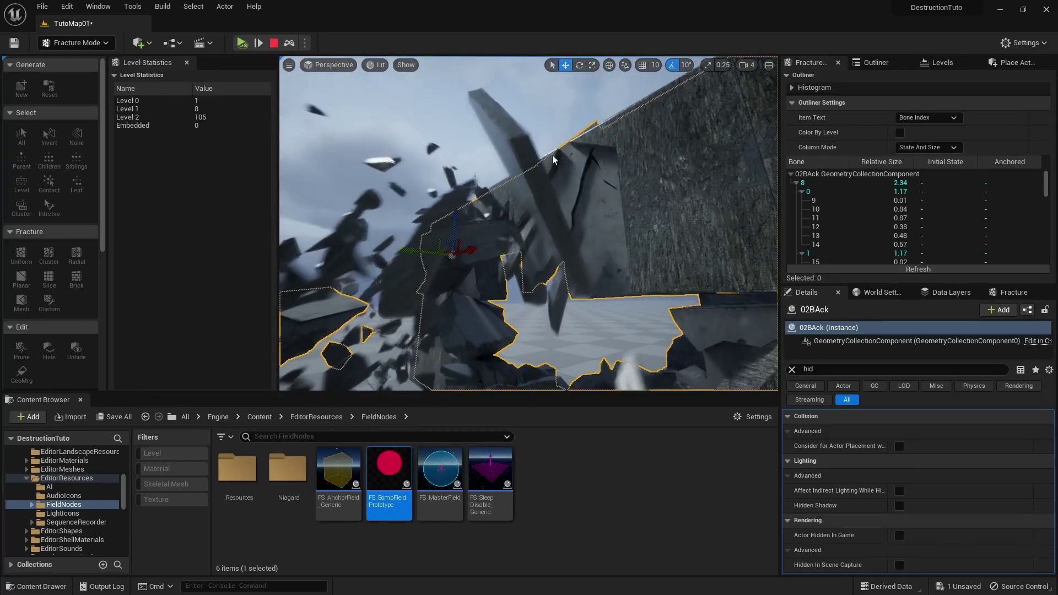
{"action": "right_click_drag", "start_coordinate": [569, 187], "coordinate": [579, 166]}
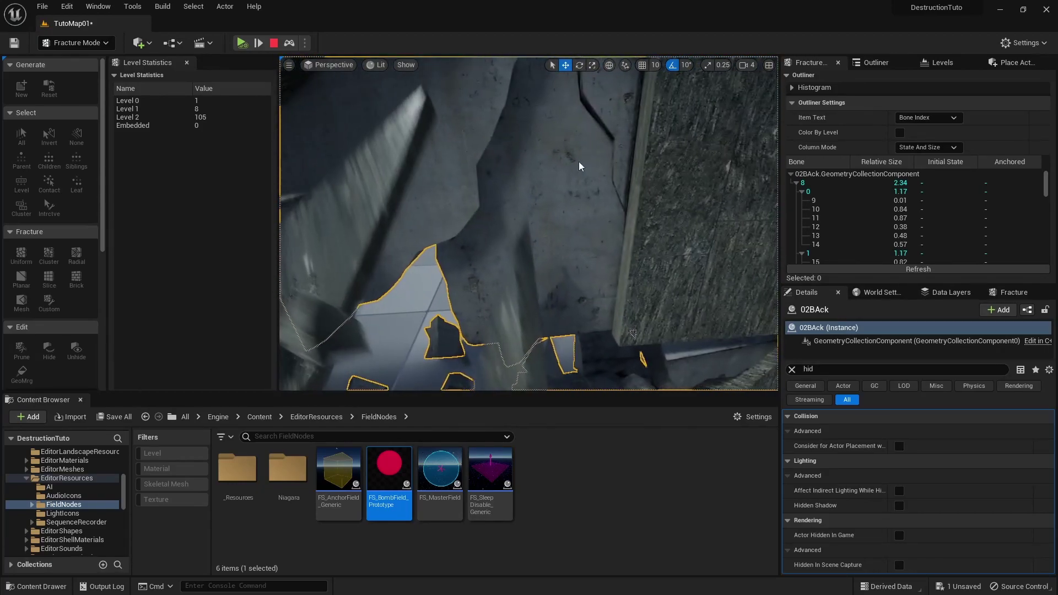
{"action": "right_click_drag", "start_coordinate": [556, 206], "coordinate": [563, 175]}
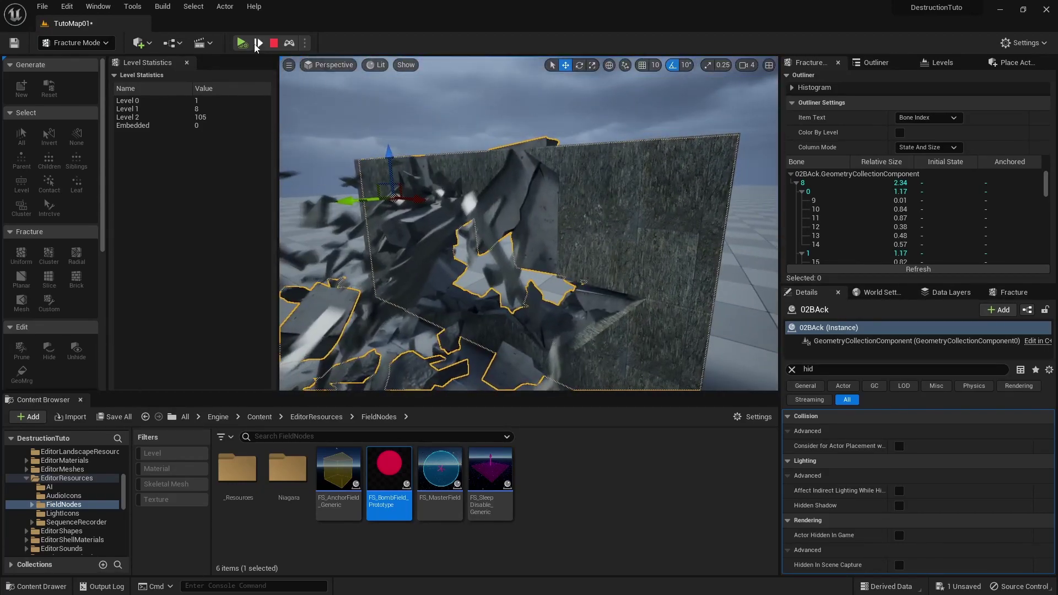
Stop the simulation and select the intact 02BAck wall
{"action": "left_click", "coordinate": [273, 43]}
{"action": "right_click_drag", "start_coordinate": [551, 241], "coordinate": [616, 236]}
{"action": "key", "text": "Delete"}
{"action": "left_click", "coordinate": [555, 253]}
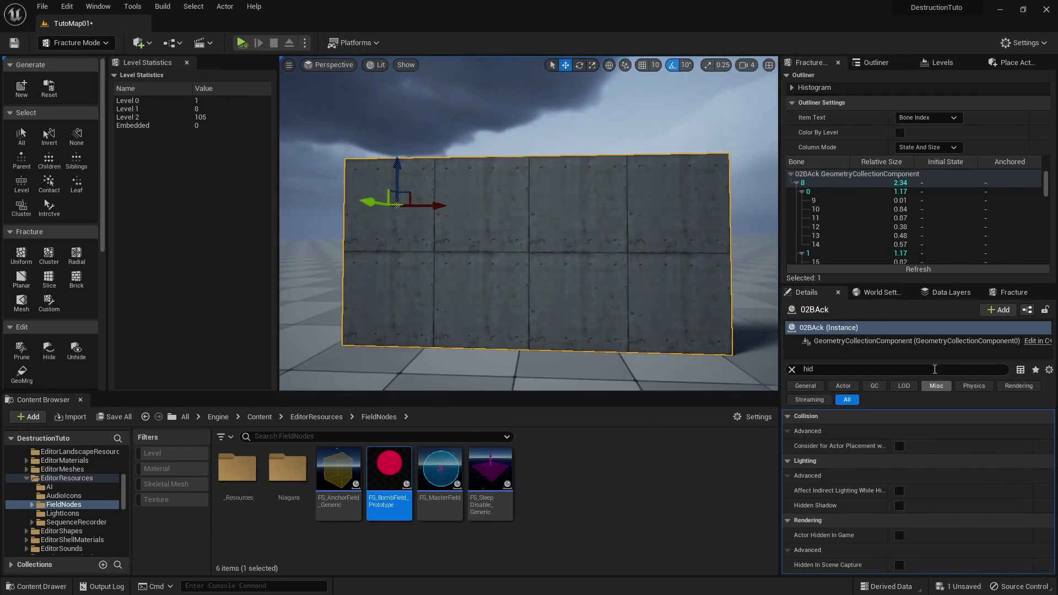
Select the two largest fragments in the upper middle of the 02BAck wall and cluster-fracture them with Min Num Clusters 5
{"action": "left_click", "coordinate": [1012, 292]}
{"action": "scroll", "coordinate": [573, 230], "scroll_direction": "up", "scroll_amount": 5}
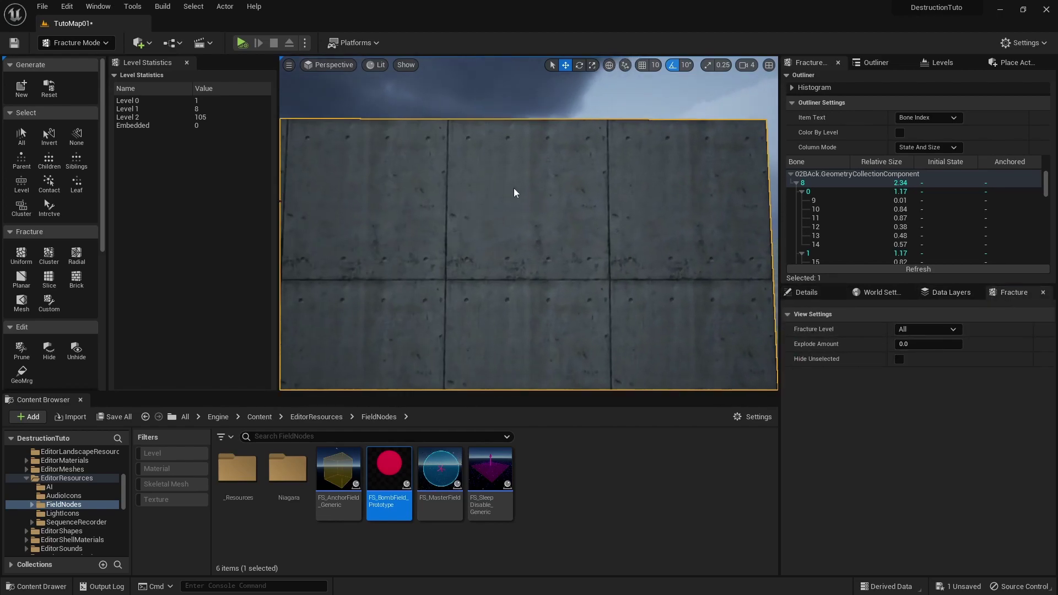
{"action": "left_click", "coordinate": [523, 167]}
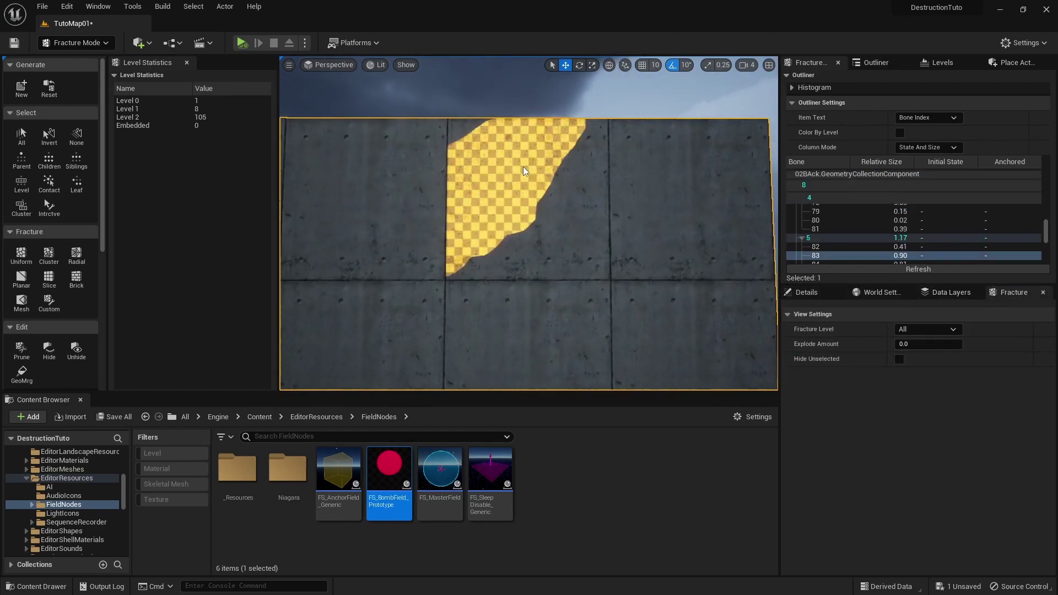
{"action": "left_click", "coordinate": [549, 205], "text": "ctrl"}
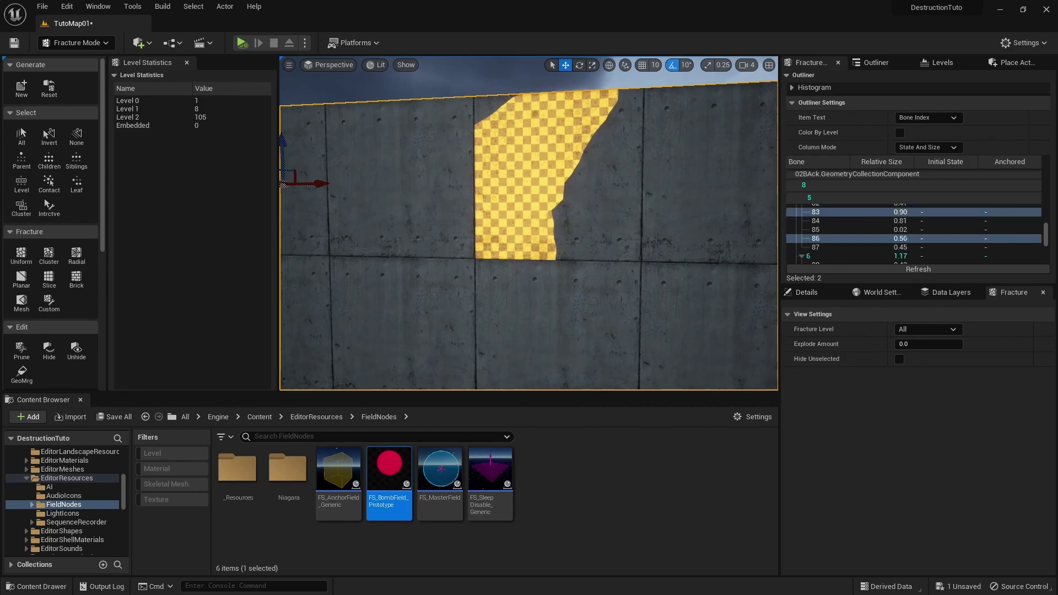
{"action": "left_click", "coordinate": [595, 217]}
{"action": "left_click", "coordinate": [522, 157], "text": "ctrl"}
{"action": "key", "text": "s"}
{"action": "mouse_move", "coordinate": [563, 263]}
{"action": "right_mouse_down"}
{"action": "mouse_move", "coordinate": [551, 264]}
{"action": "mouse_move", "coordinate": [564, 263]}
{"action": "right_mouse_up"}
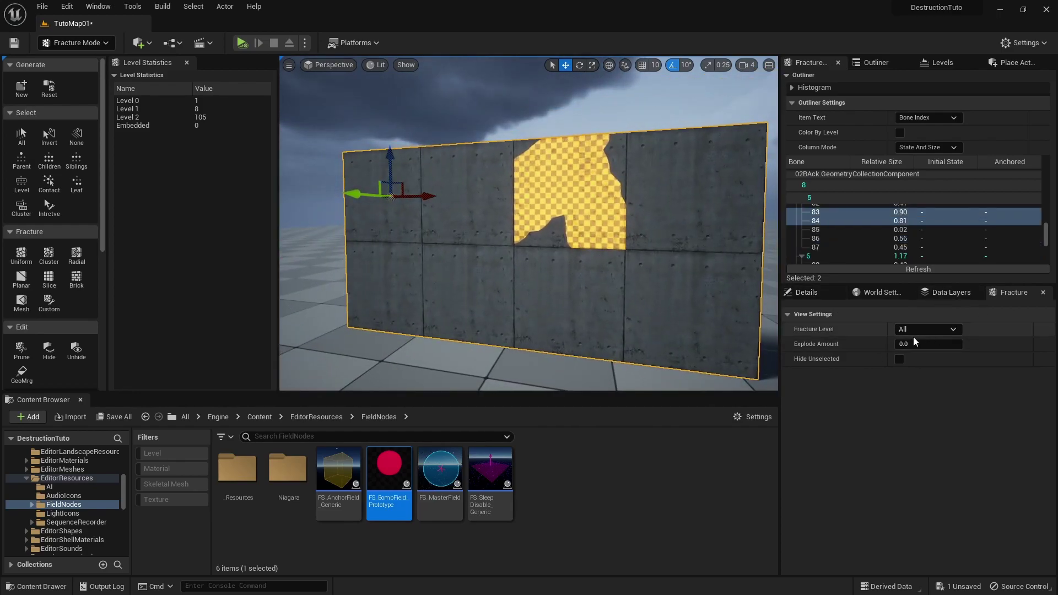
{"action": "left_click", "coordinate": [48, 254]}
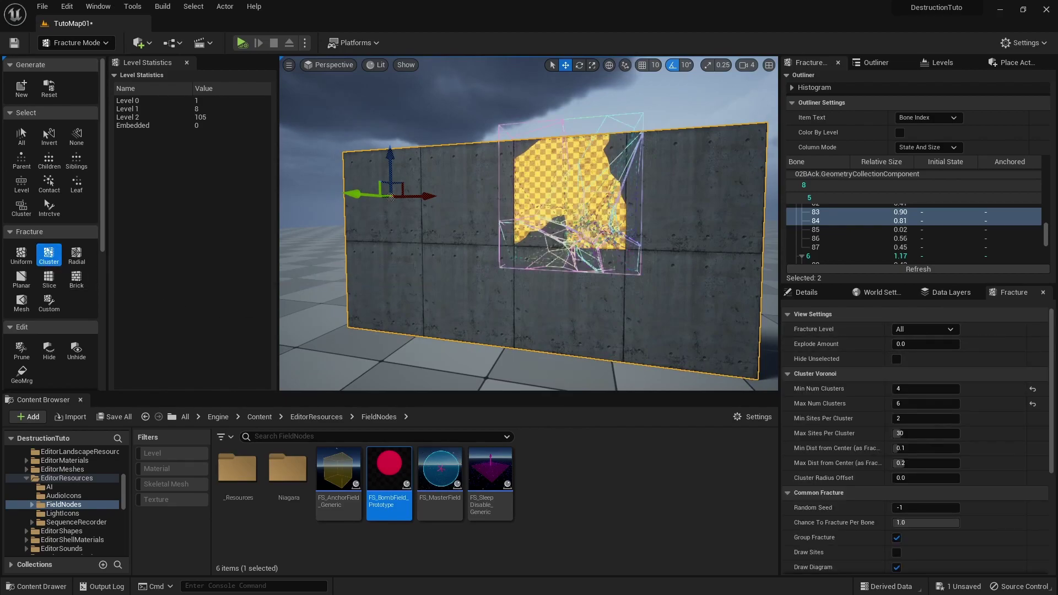
{"action": "key", "text": "f"}
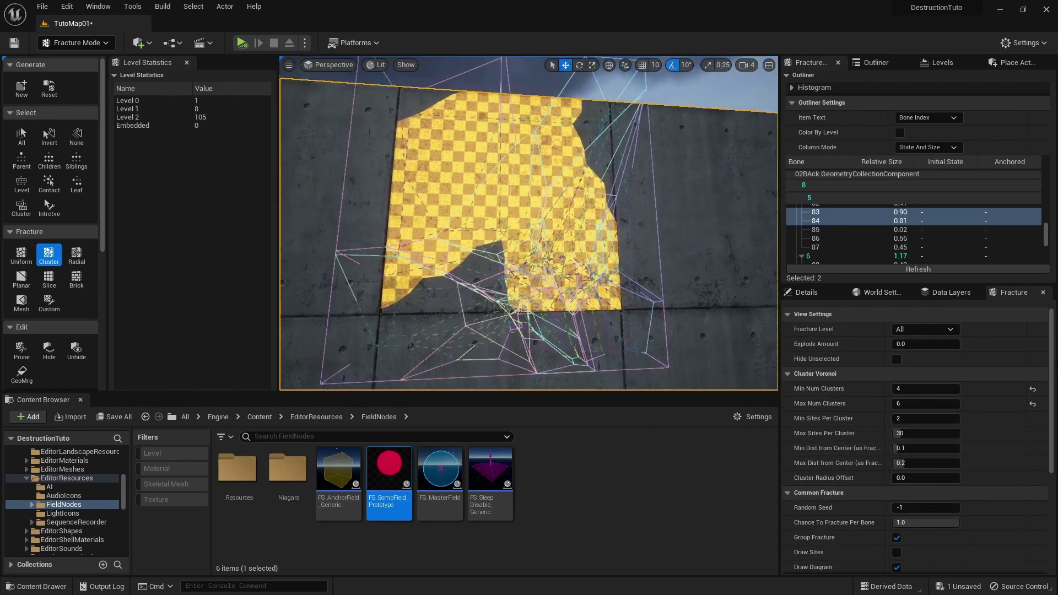
{"action": "left_click", "coordinate": [920, 390]}
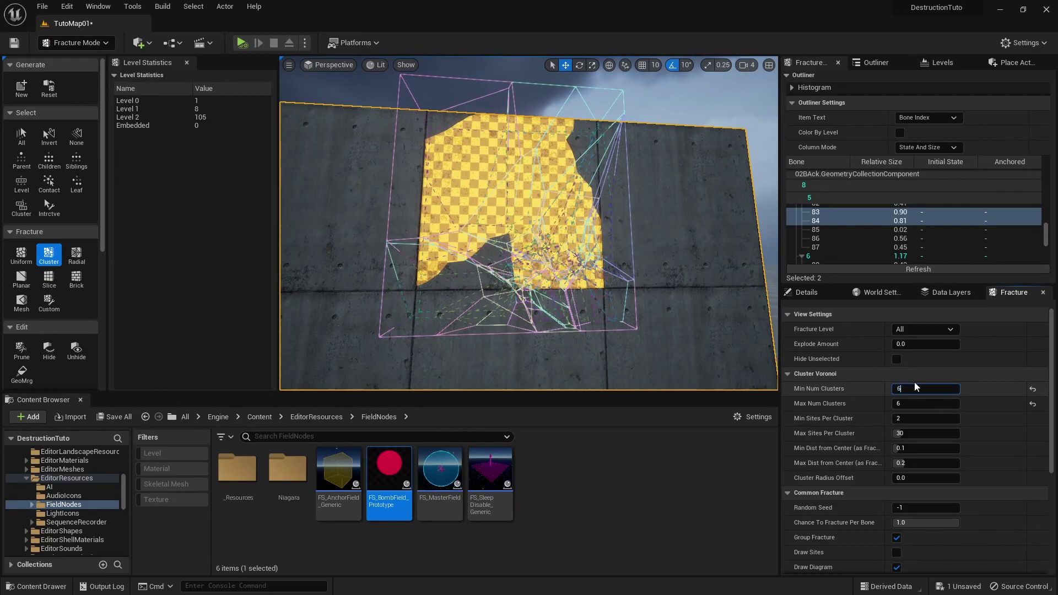
{"action": "key", "text": "Return"}
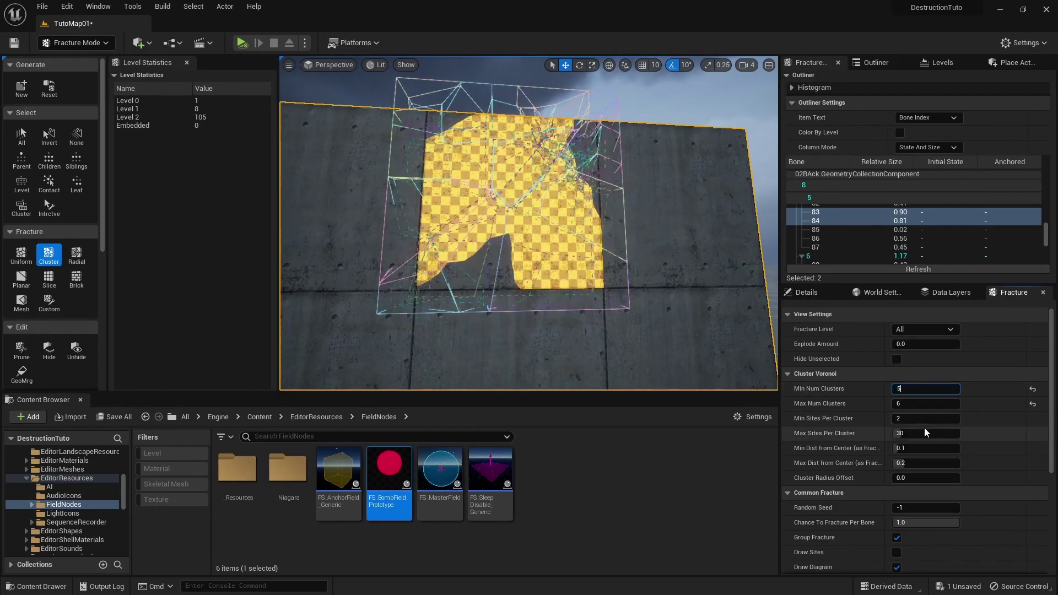
{"action": "type", "text": "5"}
{"action": "key", "text": "Tab"}
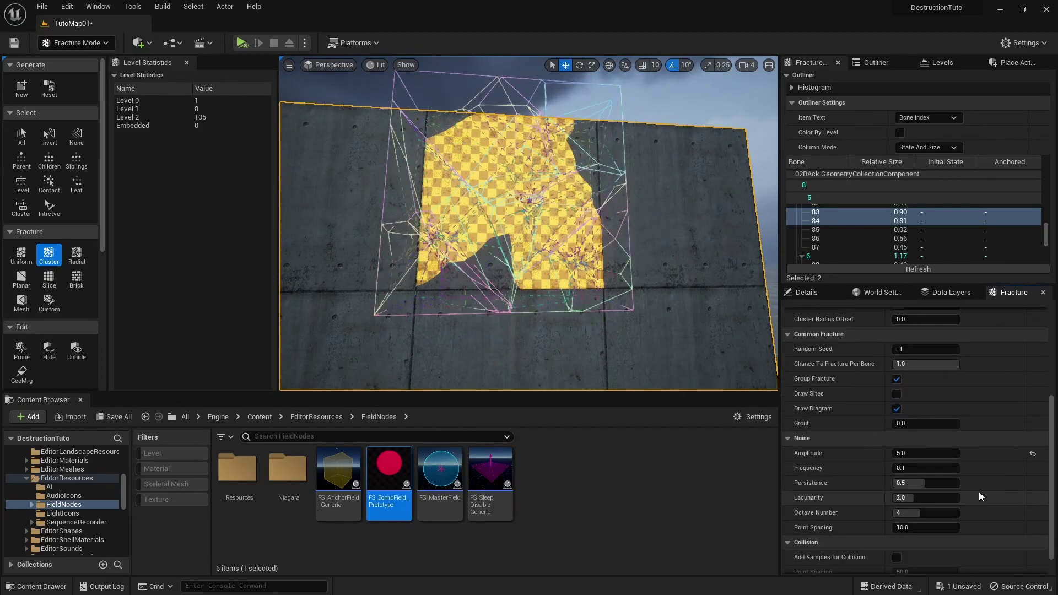
{"action": "scroll", "coordinate": [900, 432], "scroll_direction": "down", "scroll_amount": 5}
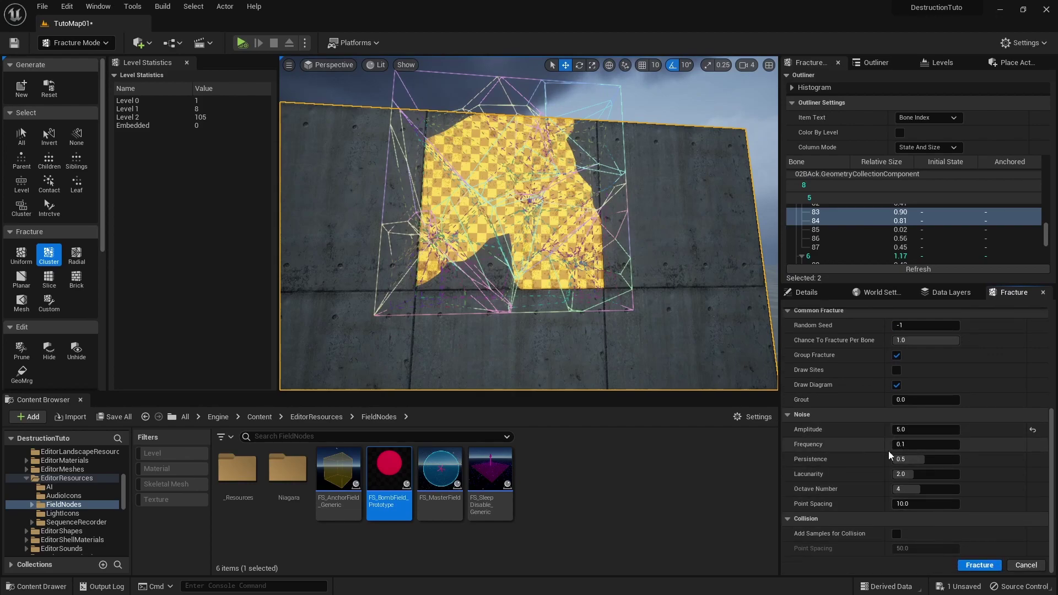
{"action": "left_click", "coordinate": [973, 566]}
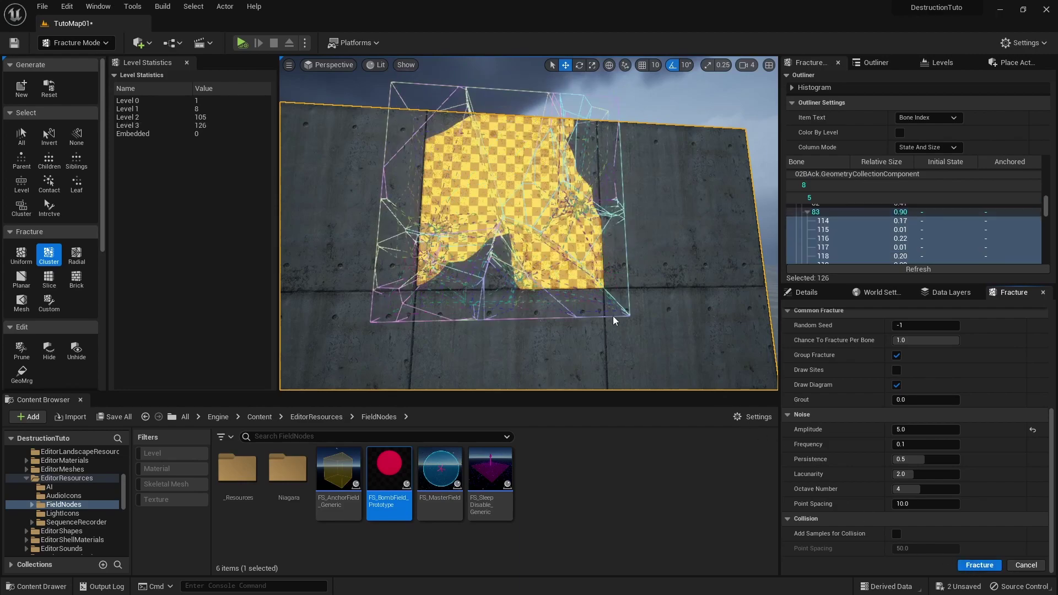
Select a ring of small and medium fragments around the centre of the 02BAck wall, across its four middle panels
{"action": "right_click_drag", "start_coordinate": [577, 305], "coordinate": [578, 289]}
{"action": "left_click", "coordinate": [512, 257]}
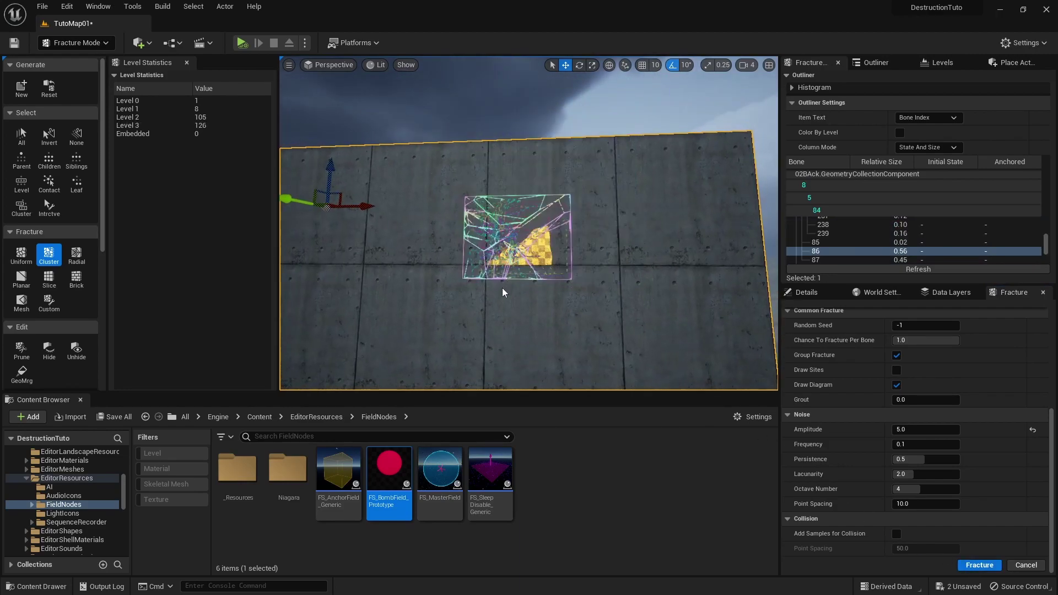
{"action": "mouse_move", "coordinate": [502, 291]}
{"action": "right_mouse_down"}
{"action": "mouse_move", "coordinate": [488, 291]}
{"action": "mouse_move", "coordinate": [501, 293]}
{"action": "right_mouse_up"}
{"action": "left_click", "coordinate": [501, 286], "text": "ctrl"}
{"action": "left_click", "coordinate": [481, 244], "text": "ctrl"}
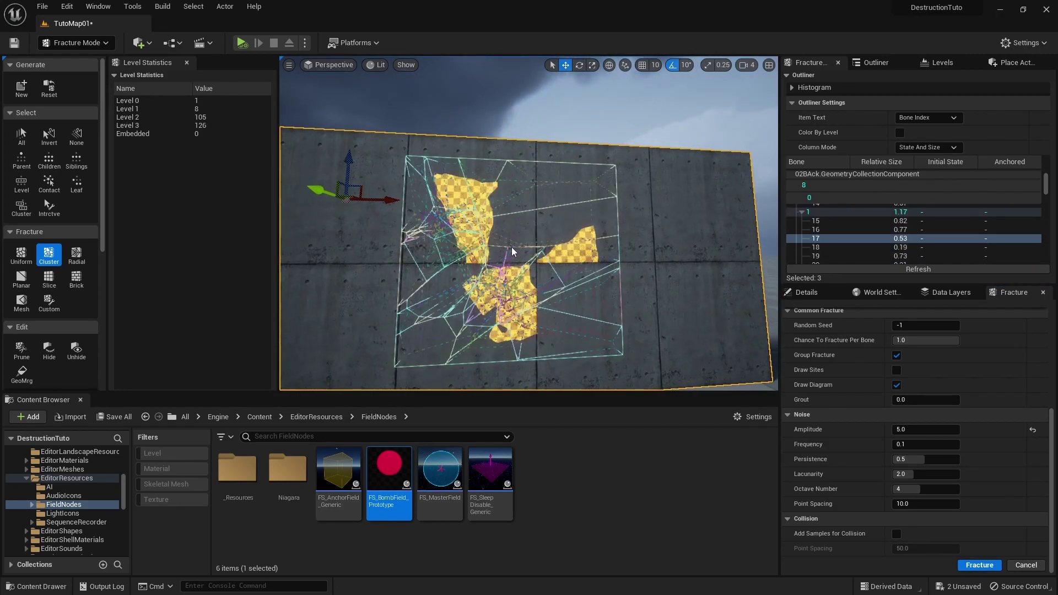
{"action": "left_click", "coordinate": [523, 239], "text": "ctrl"}
{"action": "left_click", "coordinate": [553, 233], "text": "ctrl"}
{"action": "left_click", "coordinate": [548, 280], "text": "ctrl"}
{"action": "left_click", "coordinate": [579, 293], "text": "ctrl"}
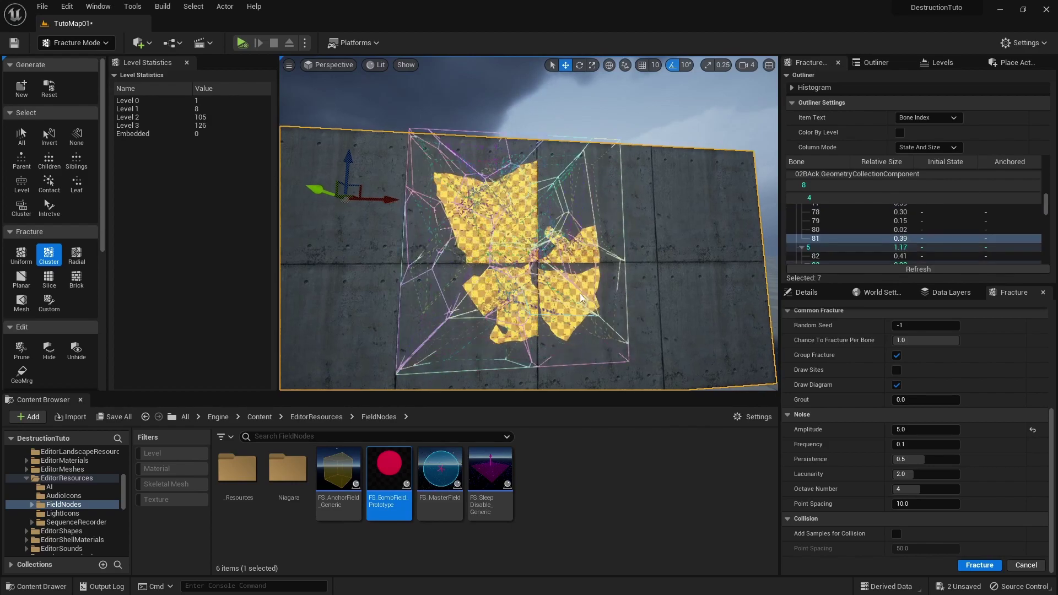
{"action": "left_click", "coordinate": [578, 271], "text": "ctrl"}
{"action": "left_click", "coordinate": [548, 337], "text": "ctrl"}
{"action": "left_click", "coordinate": [533, 351], "text": "ctrl"}
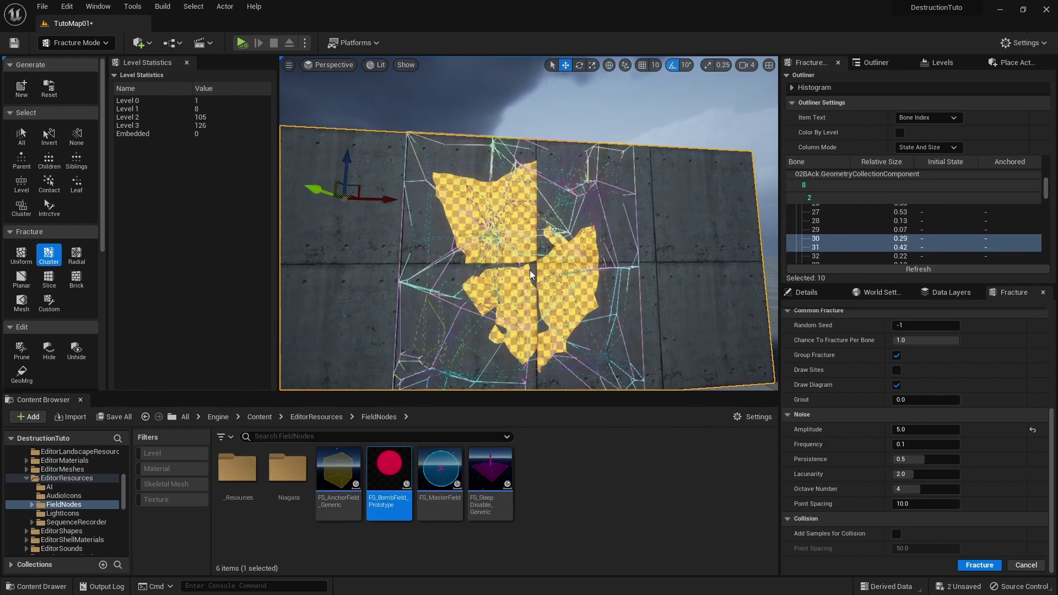
{"action": "left_click", "coordinate": [506, 272], "text": "ctrl"}
{"action": "left_click", "coordinate": [493, 267], "text": "ctrl"}
{"action": "left_click", "coordinate": [546, 249], "text": "ctrl"}
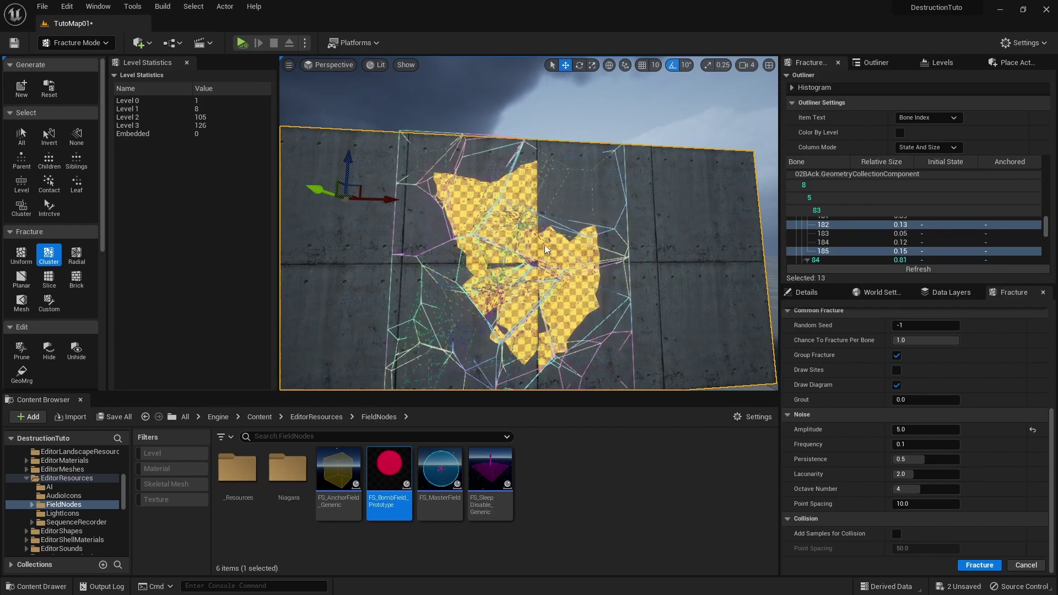
{"action": "left_click", "coordinate": [572, 231], "text": "ctrl"}
{"action": "left_click", "coordinate": [547, 221], "text": "ctrl"}
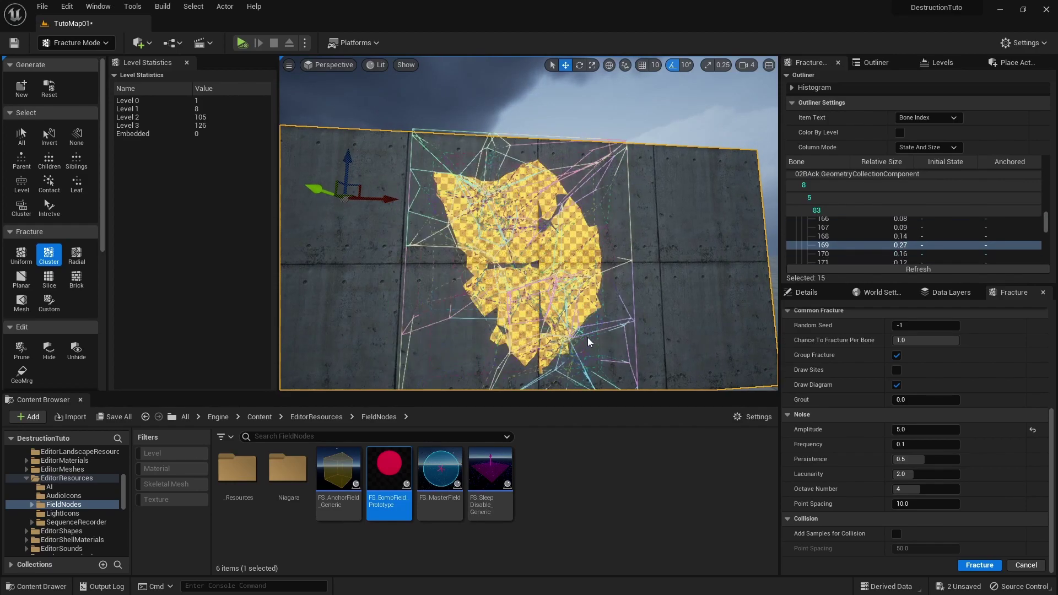
{"action": "left_click", "coordinate": [530, 336], "text": "ctrl"}
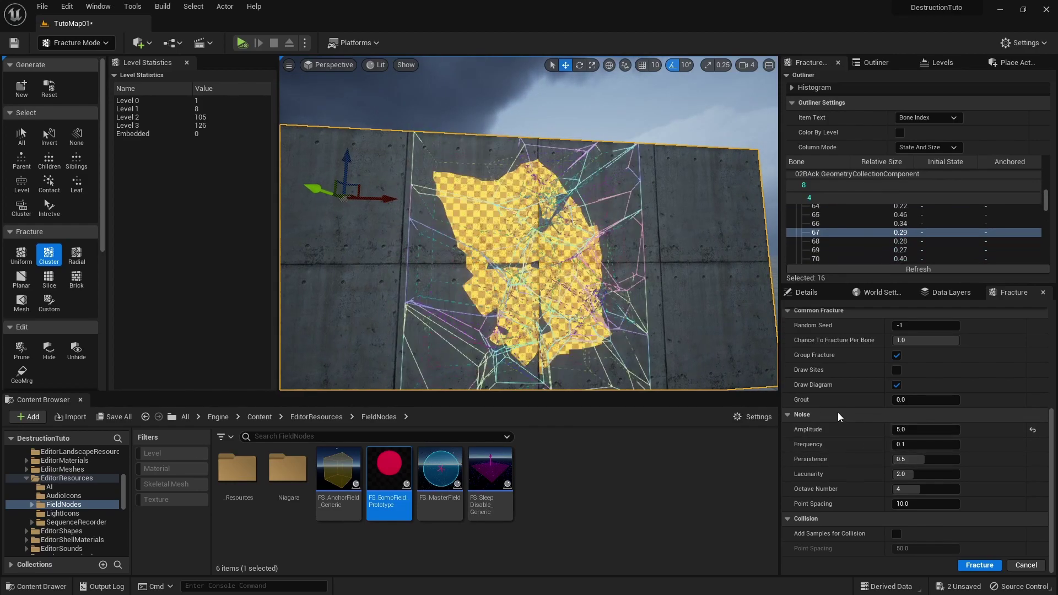
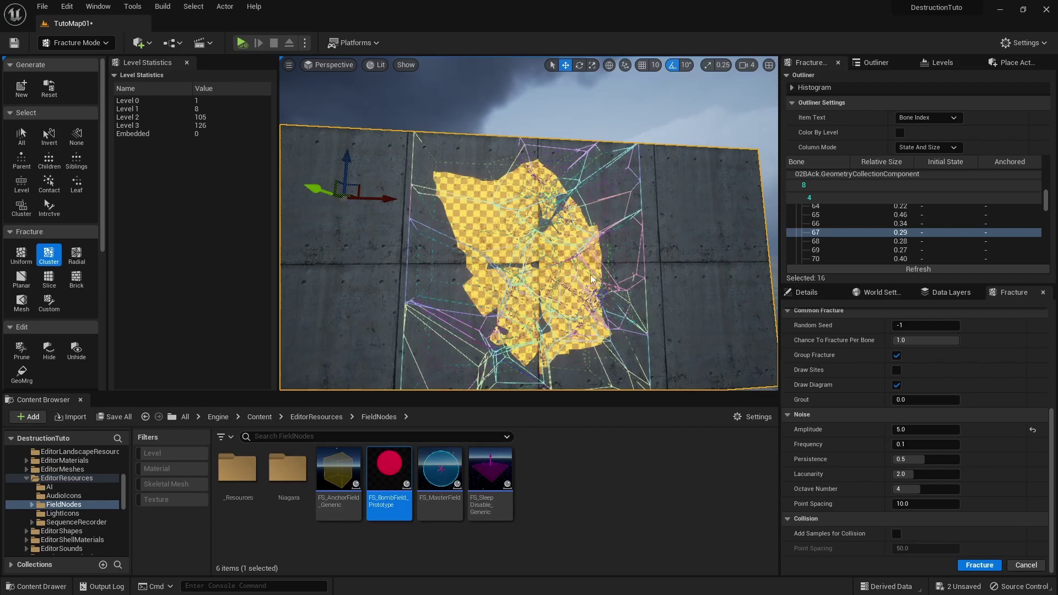
Extend the fragment selection outward into one large irregular patch, including the gaps along its lower edge
{"action": "right_click_drag", "start_coordinate": [629, 316], "coordinate": [661, 336]}
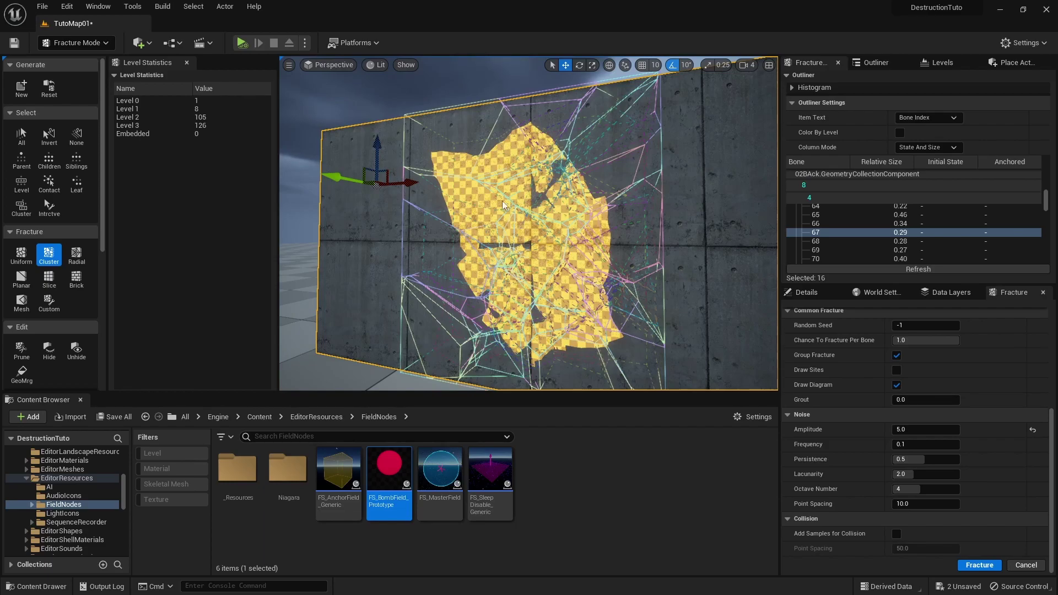
{"action": "mouse_move", "coordinate": [569, 204]}
{"action": "right_mouse_down"}
{"action": "mouse_move", "coordinate": [353, 205]}
{"action": "mouse_move", "coordinate": [577, 213]}
{"action": "right_mouse_up"}
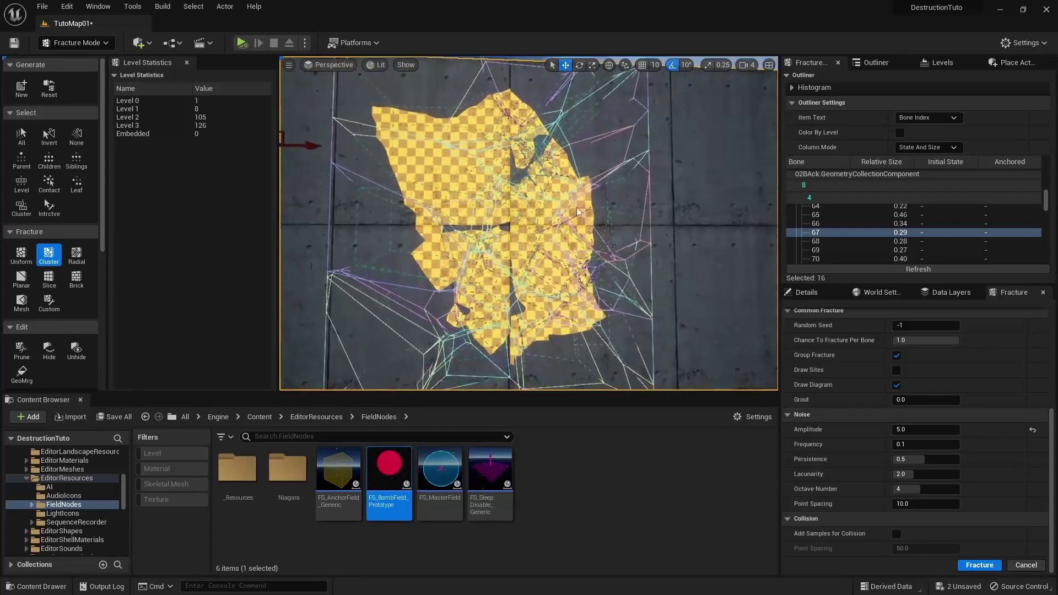
{"action": "left_click_drag", "start_coordinate": [590, 278], "coordinate": [592, 296]}
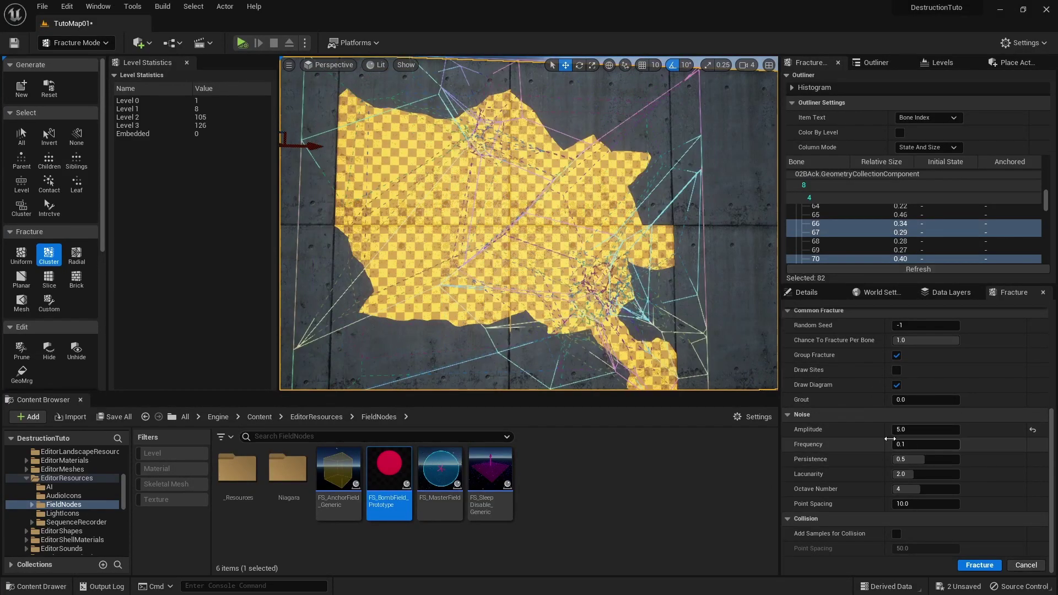
{"action": "left_click_drag", "start_coordinate": [661, 265], "coordinate": [661, 265], "text": "alt"}
{"action": "left_click", "coordinate": [502, 304], "text": "shift"}
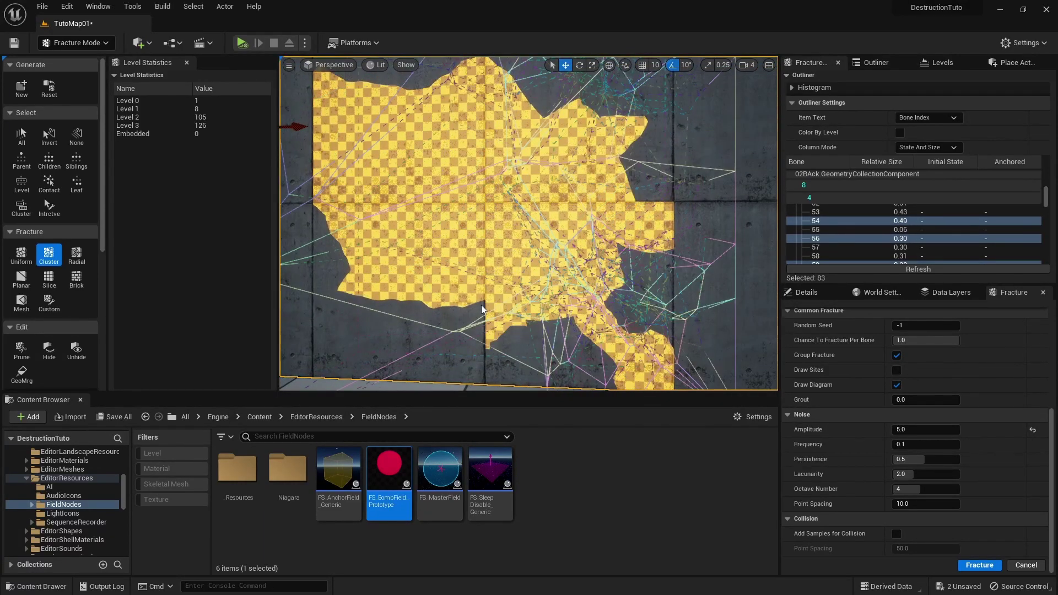
{"action": "left_click", "coordinate": [483, 313], "text": "shift"}
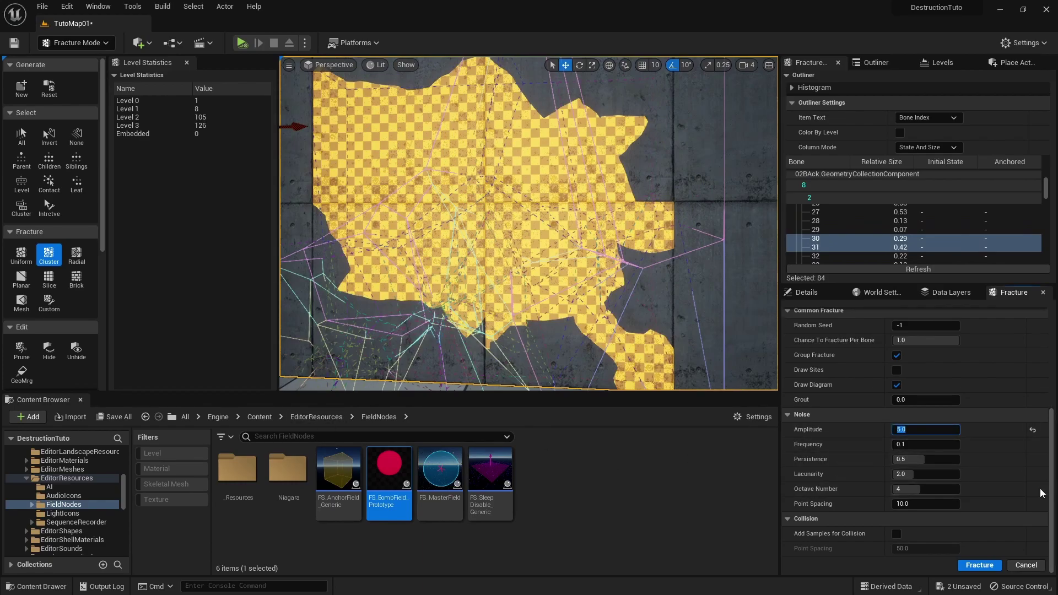
Cluster-fracture the selected patch of fragments with Min Num Clusters and Max Num Clusters set to 15
{"action": "left_click_drag", "start_coordinate": [1043, 493], "coordinate": [1047, 379]}
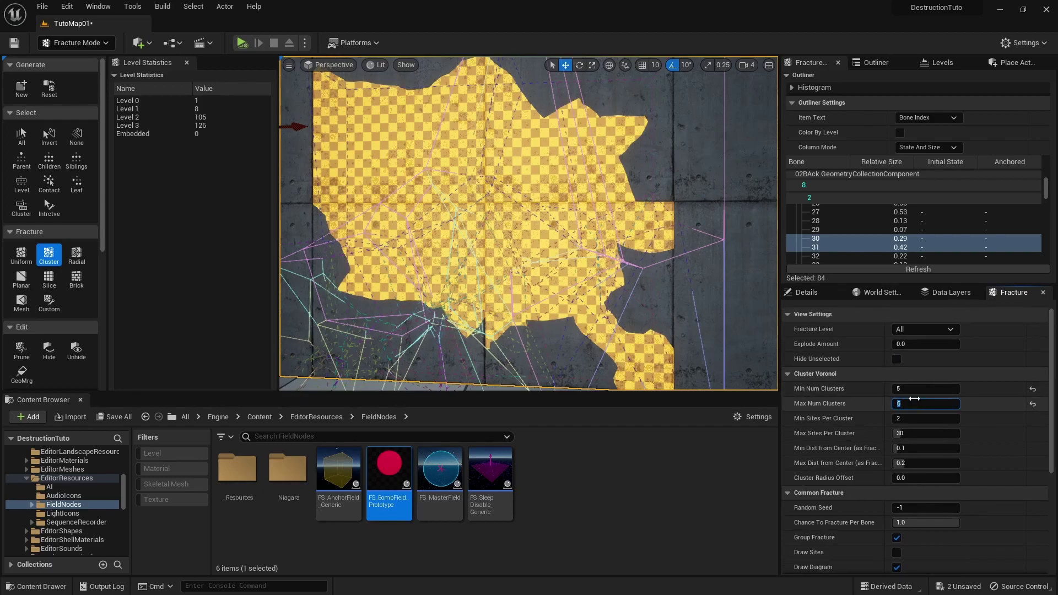
{"action": "type", "text": "10"}
{"action": "left_click", "coordinate": [916, 387]}
{"action": "type", "text": "10"}
{"action": "left_click", "coordinate": [912, 402]}
{"action": "mouse_move", "coordinate": [651, 264]}
{"action": "right_mouse_down"}
{"action": "mouse_move", "coordinate": [649, 242]}
{"action": "mouse_move", "coordinate": [655, 250]}
{"action": "right_mouse_up"}
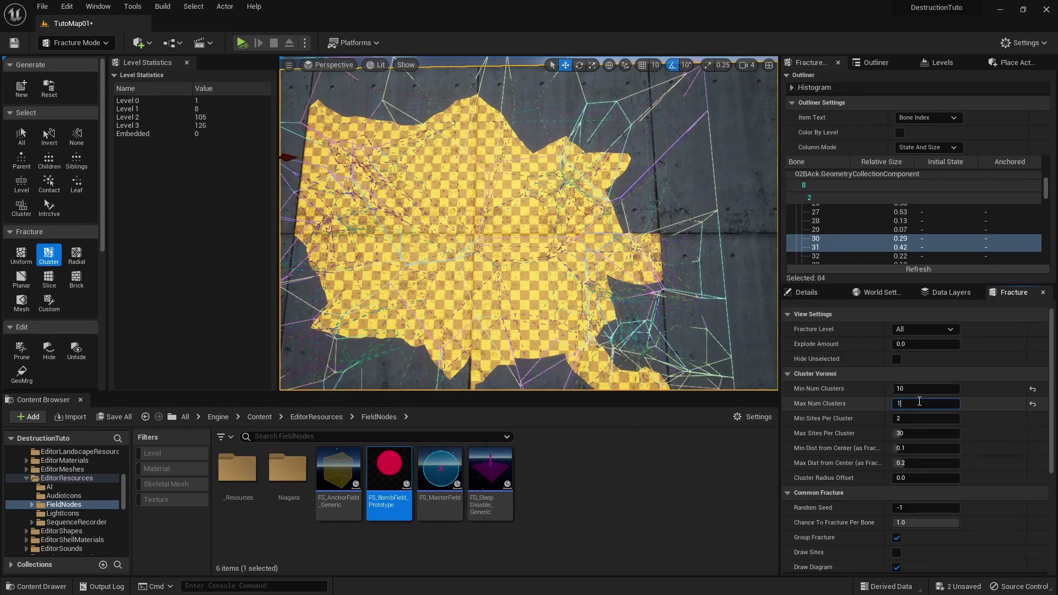
{"action": "type", "text": "5"}
{"action": "key", "text": "Return"}
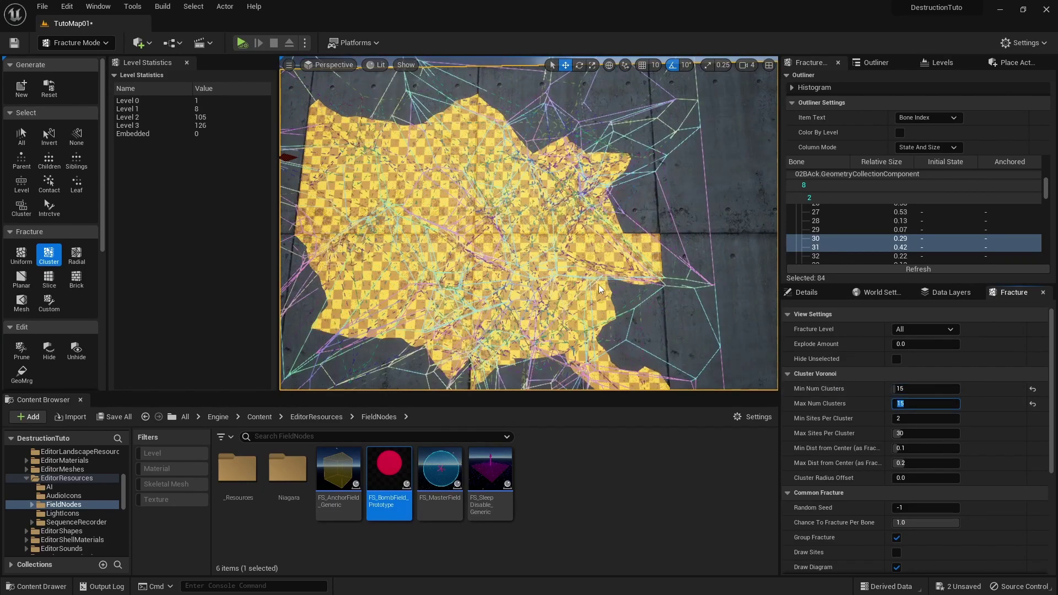
{"action": "right_click_drag", "start_coordinate": [599, 289], "coordinate": [568, 288]}
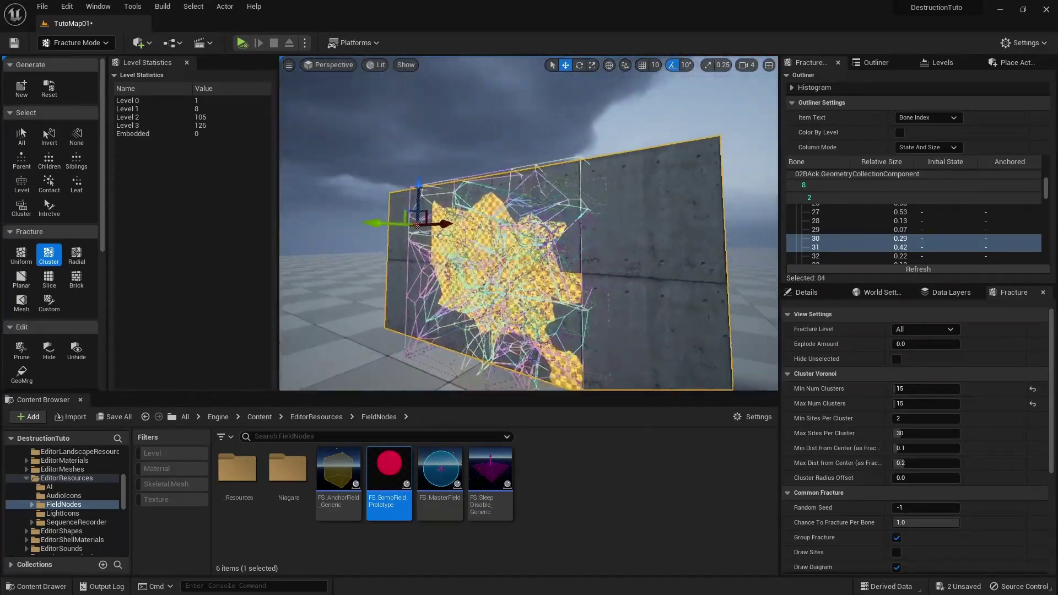
{"action": "left_click_drag", "start_coordinate": [452, 298], "coordinate": [440, 298], "text": "alt"}
{"action": "scroll", "coordinate": [890, 392], "scroll_direction": "down", "scroll_amount": 5}
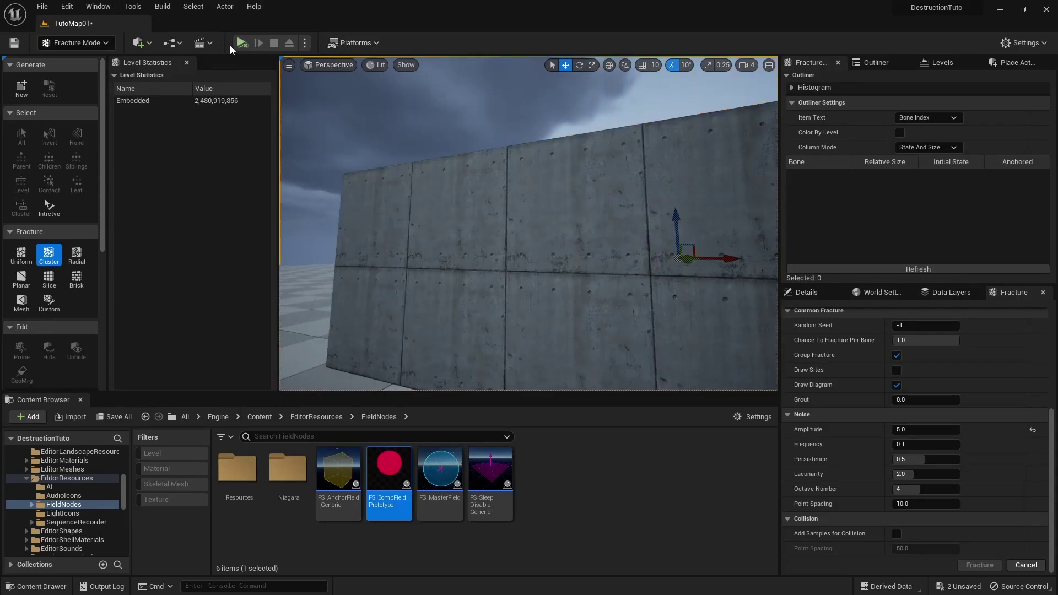
Simulate the explosion with the refined fractures, examine the hole and rubble from several angles, and stop the simulation
{"action": "left_click", "coordinate": [242, 43]}
{"action": "left_click", "coordinate": [445, 186]}
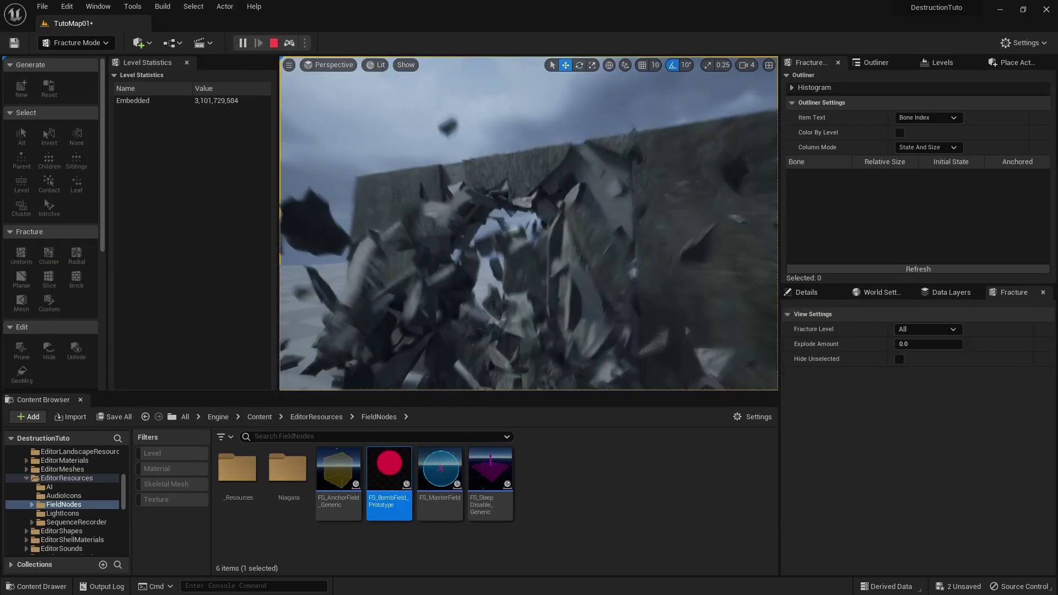
{"action": "key", "text": "d"}
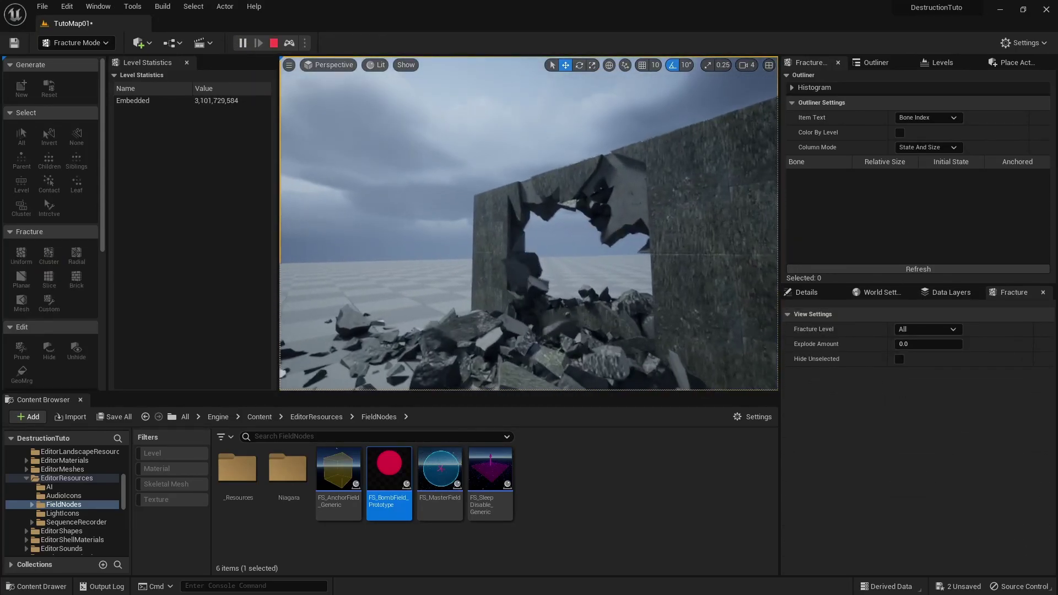
{"action": "key", "text": "a"}
{"action": "right_click_drag", "start_coordinate": [379, 82], "coordinate": [452, 107]}
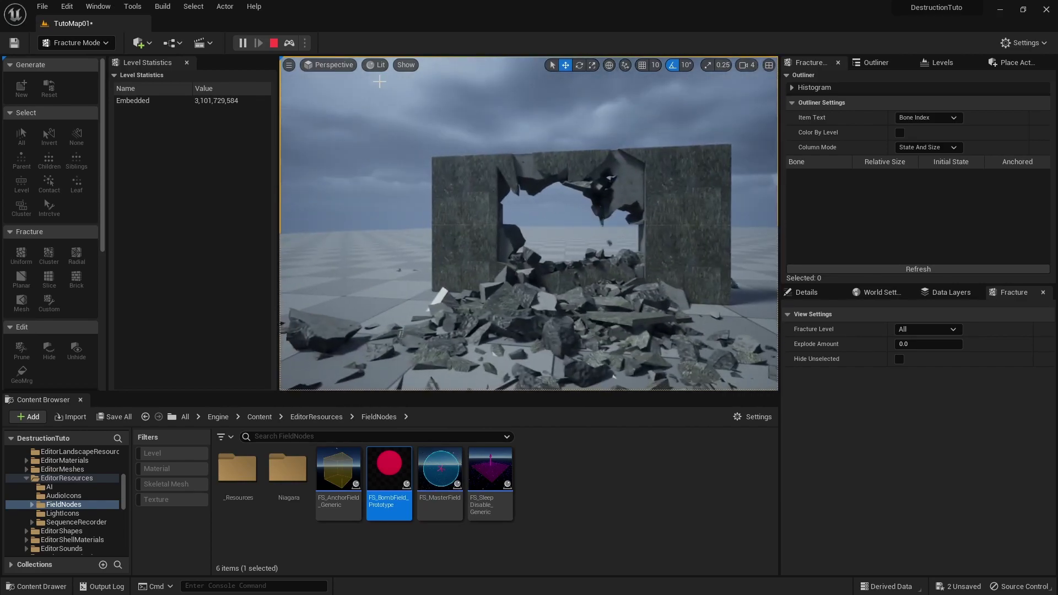
{"action": "left_click", "coordinate": [275, 45]}
Select a fragment of the 01_2 wall on its far side, instead of the 02BAck wall
{"action": "key", "text": "d"}
{"action": "mouse_move", "coordinate": [533, 198]}
{"action": "right_mouse_down"}
{"action": "mouse_move", "coordinate": [474, 193]}
{"action": "mouse_move", "coordinate": [533, 198]}
{"action": "right_mouse_up"}
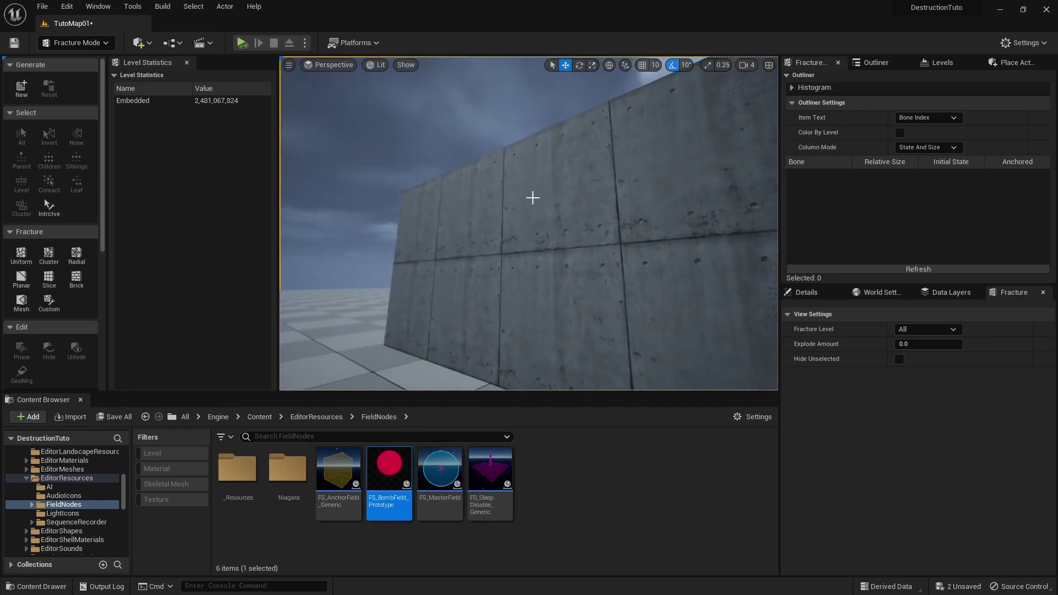
{"action": "left_click", "coordinate": [543, 232]}
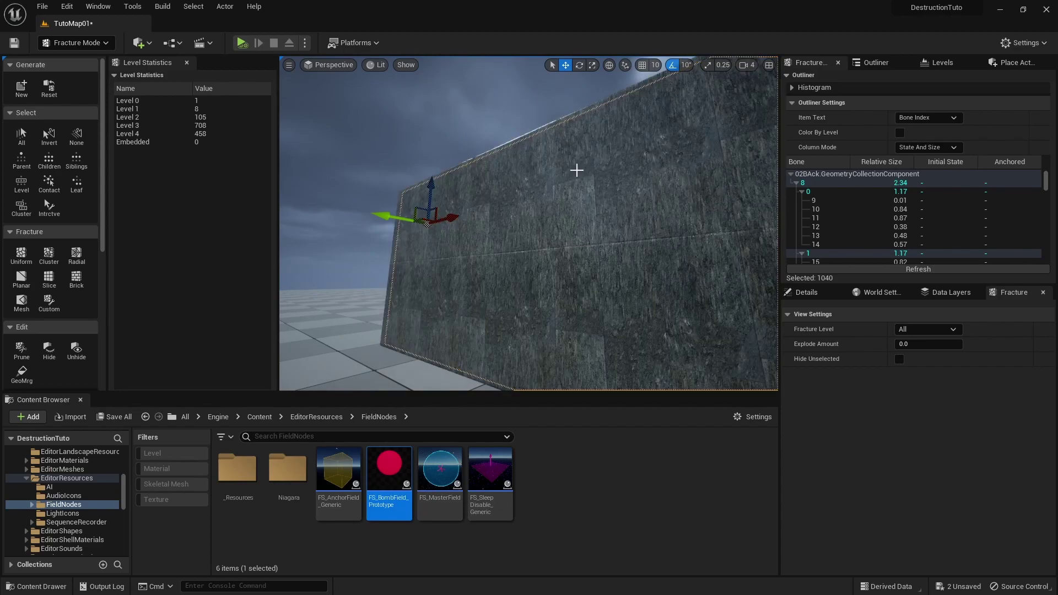
{"action": "left_click", "coordinate": [577, 171]}
{"action": "right_click_drag", "start_coordinate": [555, 238], "coordinate": [610, 241]}
{"action": "key", "text": "w"}
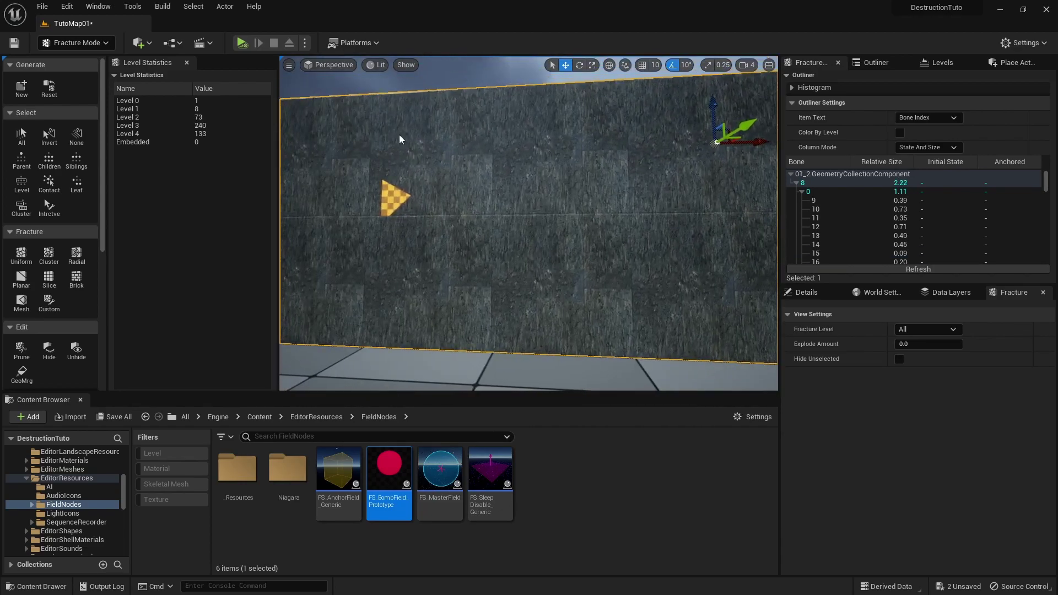
Simulate the explosion, pause it mid-blast to examine the flying fragments of both wall layers up close, and stop the simulation
{"action": "left_click", "coordinate": [242, 43]}
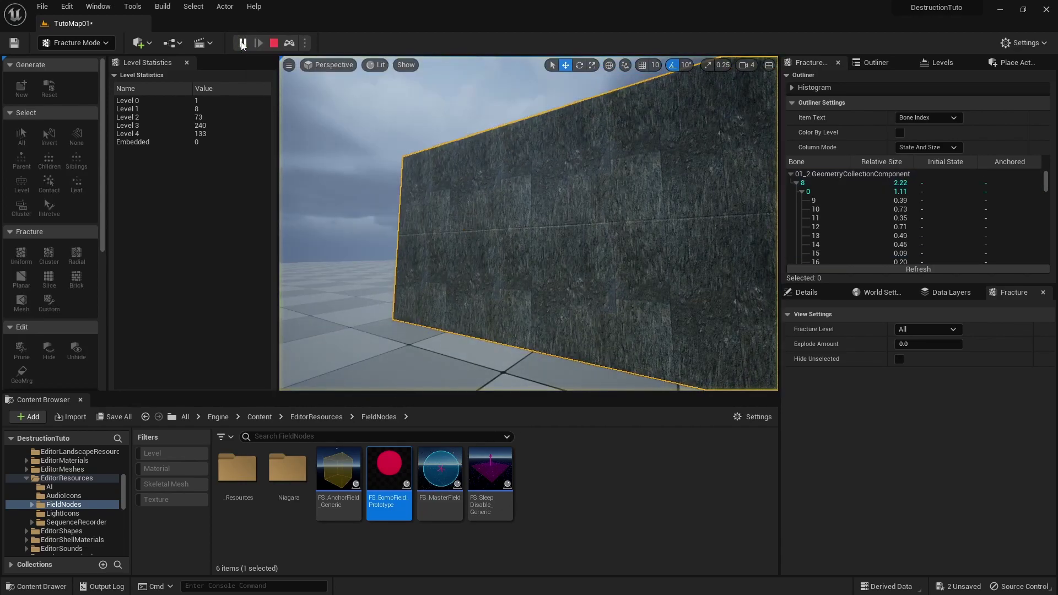
{"action": "left_click", "coordinate": [242, 43]}
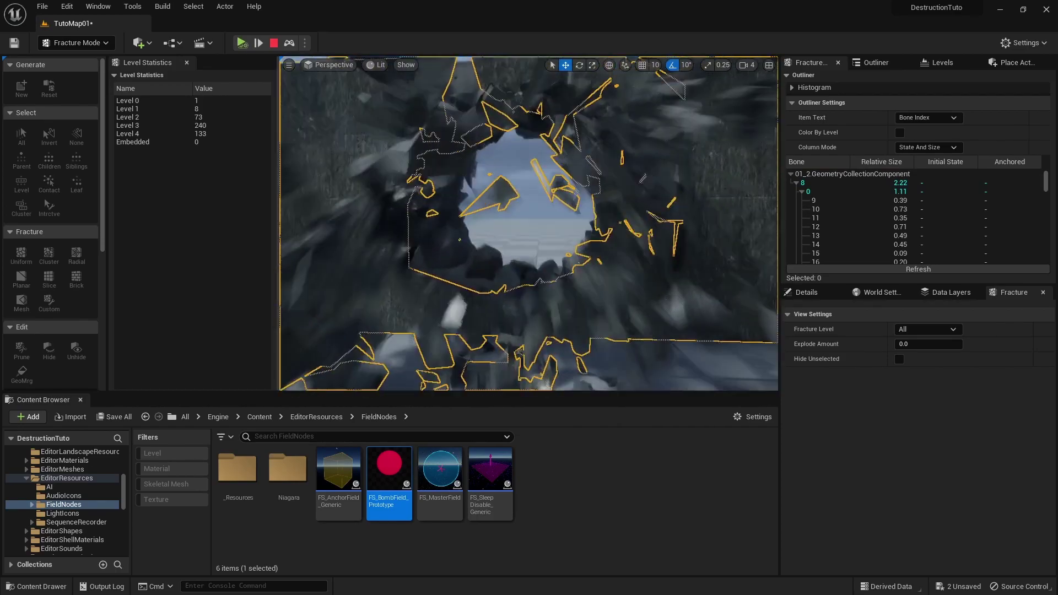
{"action": "key", "text": "s"}
{"action": "right_click_drag", "start_coordinate": [621, 284], "coordinate": [646, 277]}
{"action": "key", "text": "s"}
{"action": "key", "text": "w"}
{"action": "right_click_drag", "start_coordinate": [526, 164], "coordinate": [527, 165]}
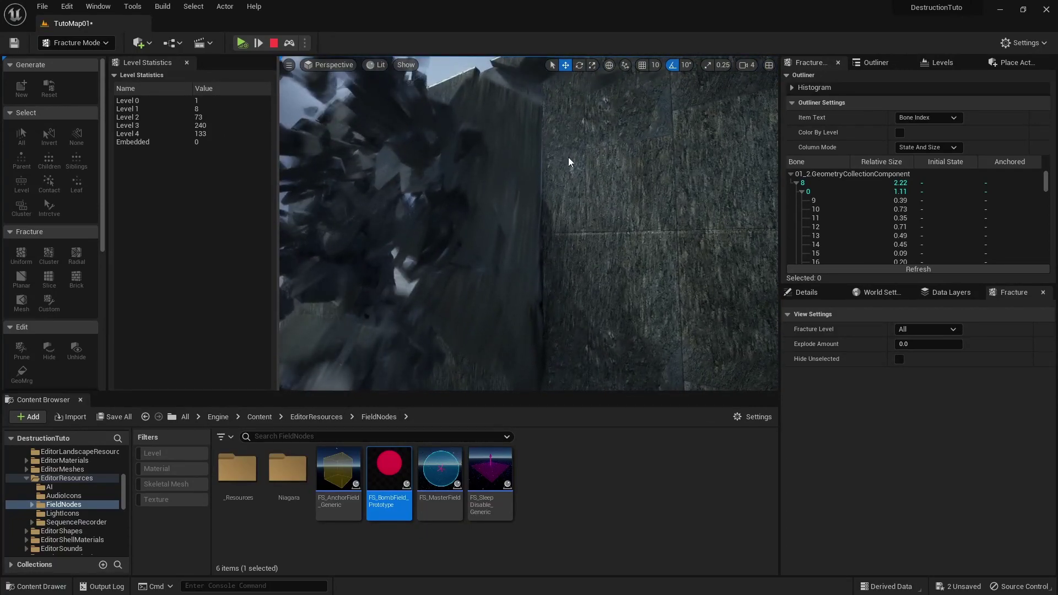
{"action": "left_click", "coordinate": [240, 44]}
{"action": "left_click", "coordinate": [274, 43]}
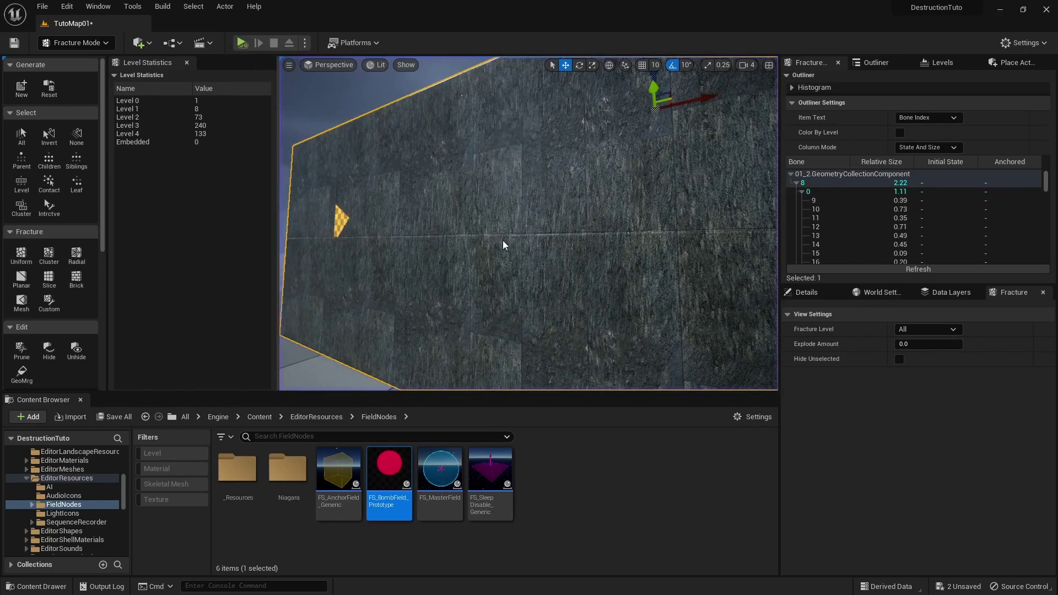
Switch from Fracture to Selection mode and show the details of the 01_2 wall
{"action": "right_click_drag", "start_coordinate": [503, 245], "coordinate": [529, 189]}
{"action": "left_click", "coordinate": [527, 186]}
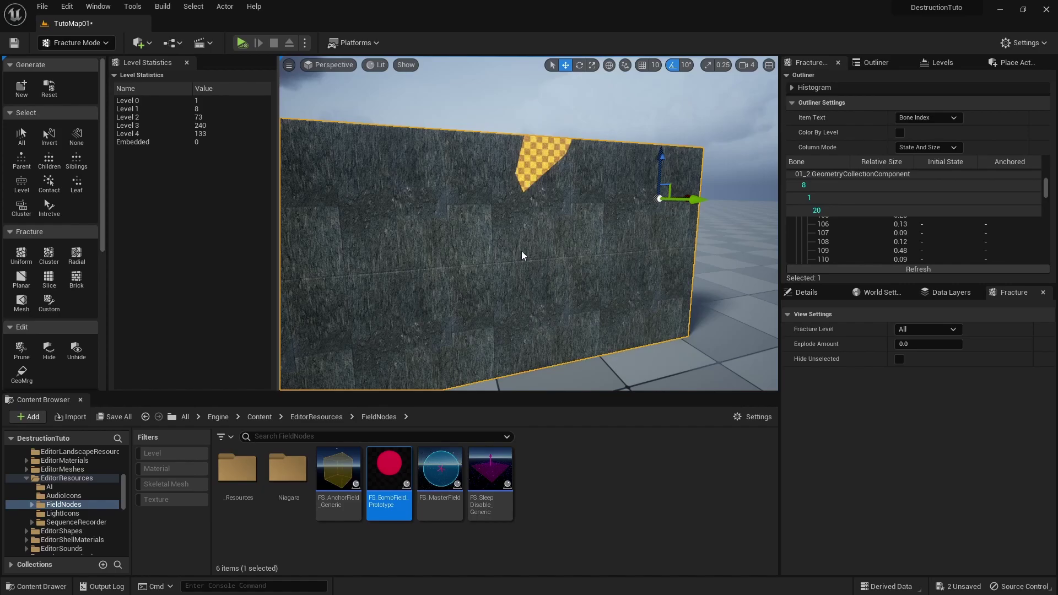
{"action": "left_click", "coordinate": [96, 43]}
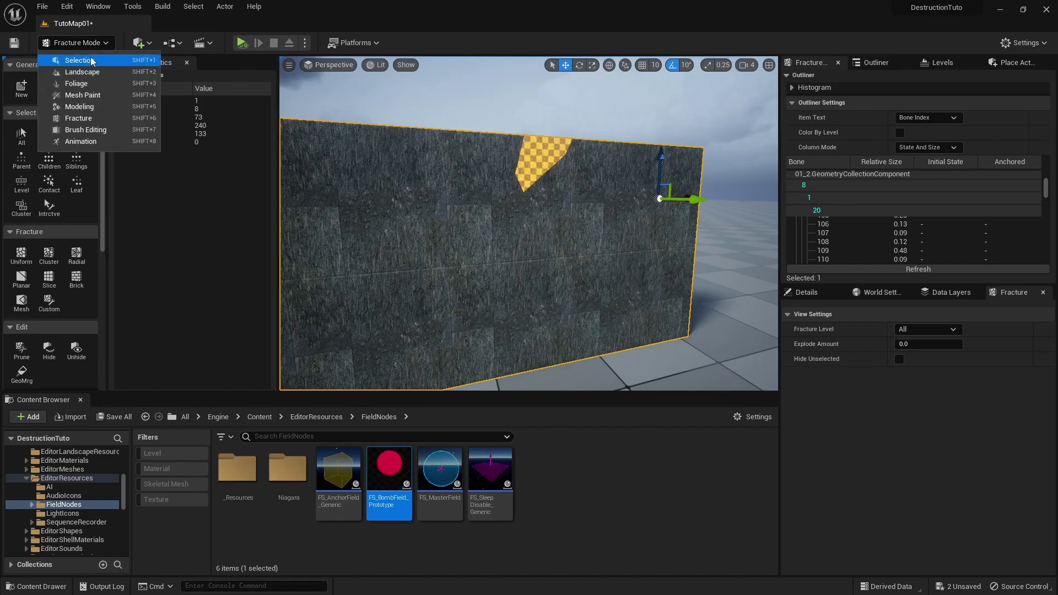
{"action": "left_click", "coordinate": [93, 61]}
{"action": "right_click_drag", "start_coordinate": [430, 193], "coordinate": [438, 193]}
{"action": "left_click", "coordinate": [810, 292]}
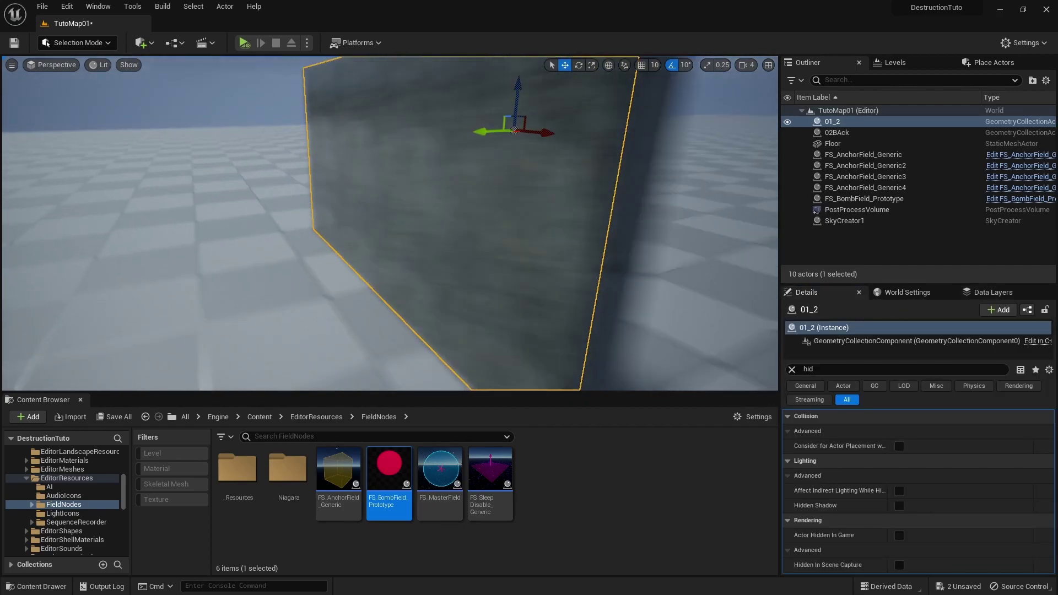
Clear the property filter for the 01_2 wall and expand its Damage settings and Damage Propagation Data
{"action": "left_click", "coordinate": [791, 370]}
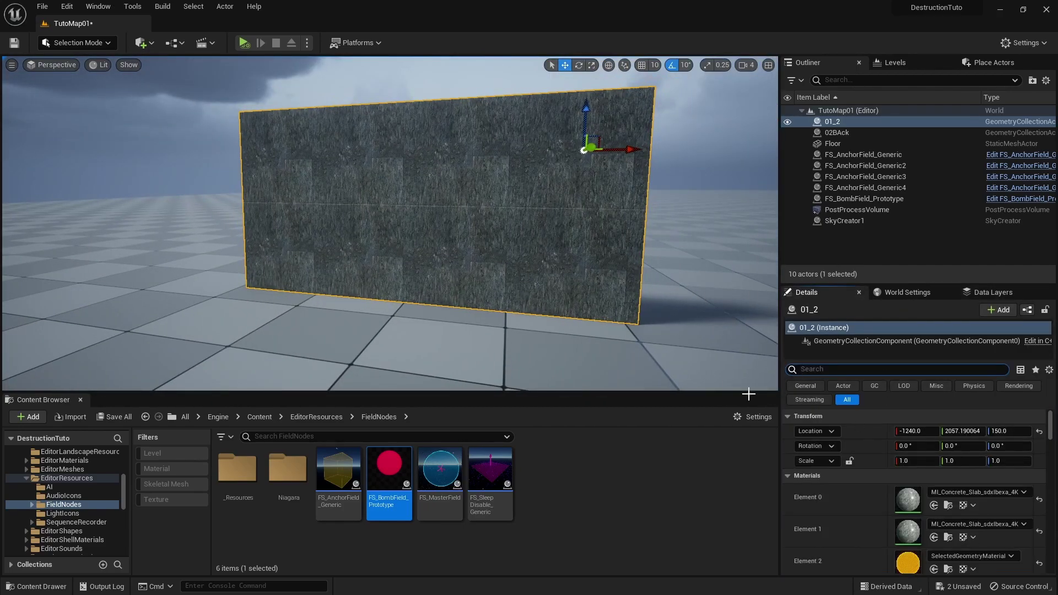
{"action": "scroll", "coordinate": [970, 484], "scroll_direction": "down", "scroll_amount": 5}
{"action": "scroll", "coordinate": [876, 469], "scroll_direction": "down", "scroll_amount": 8}
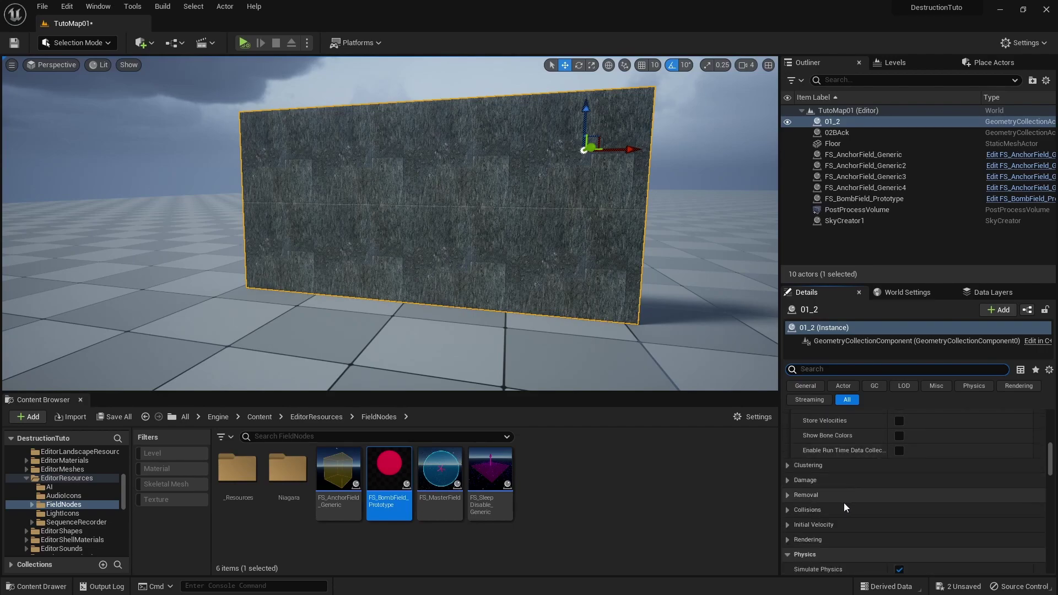
{"action": "scroll", "coordinate": [838, 518], "scroll_direction": "down", "scroll_amount": 2}
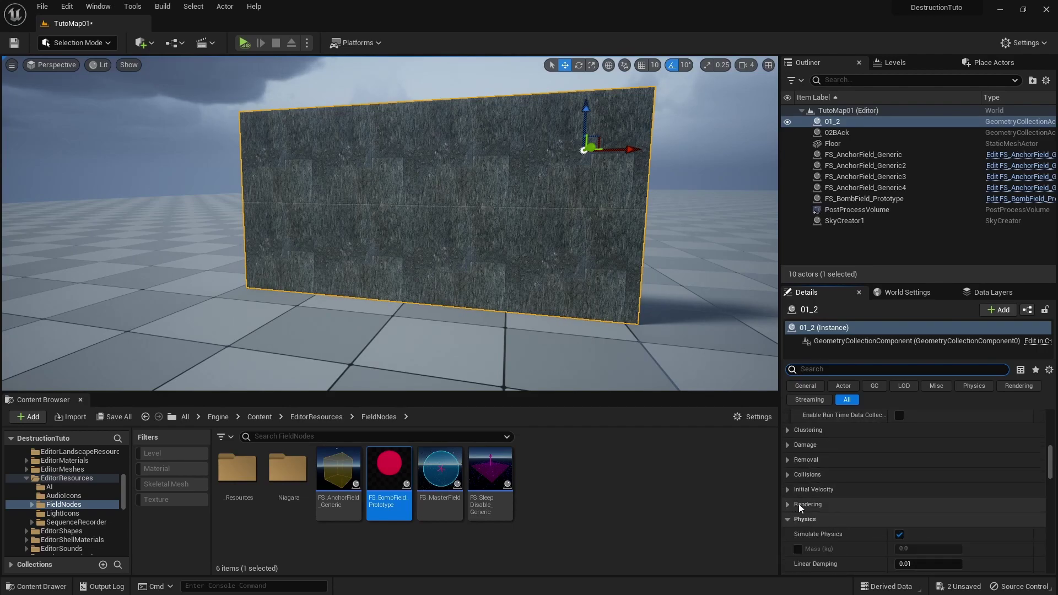
{"action": "scroll", "coordinate": [798, 504], "scroll_direction": "down", "scroll_amount": 5}
{"action": "scroll", "coordinate": [802, 505], "scroll_direction": "up", "scroll_amount": 7}
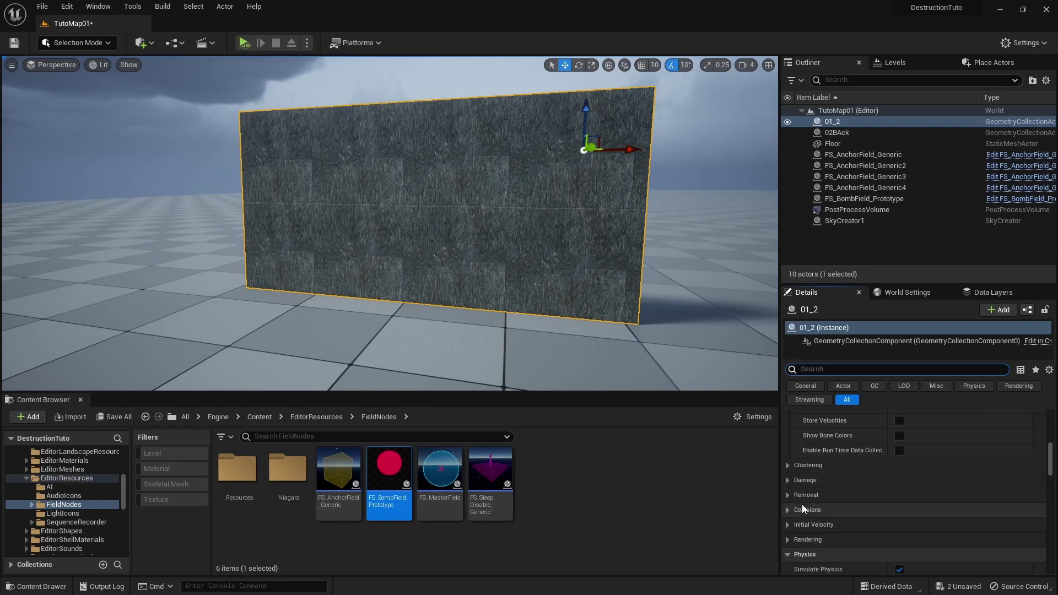
{"action": "left_click", "coordinate": [788, 480]}
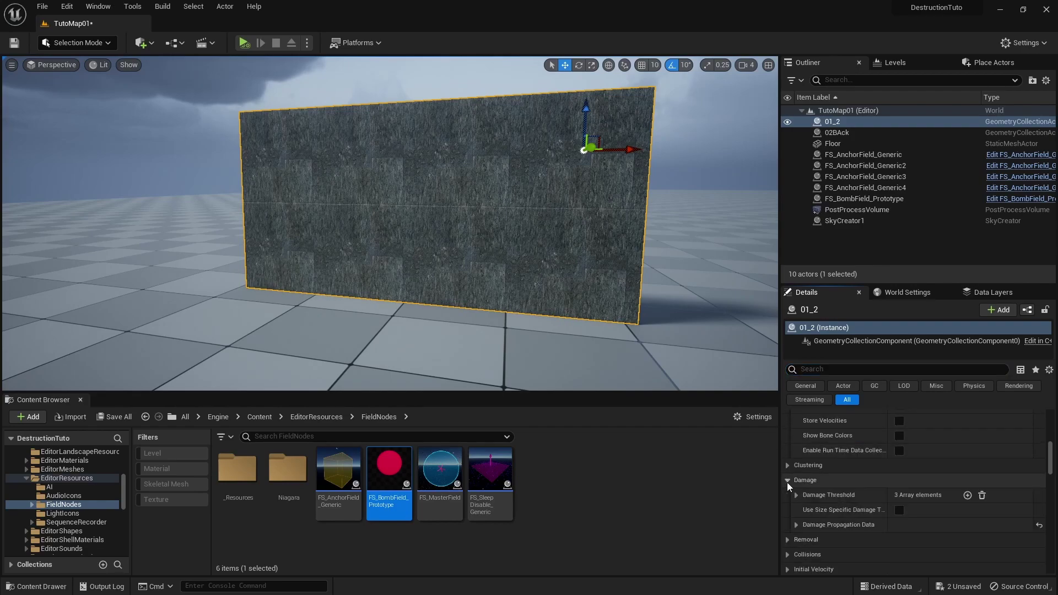
{"action": "left_click", "coordinate": [795, 524]}
{"action": "scroll", "coordinate": [835, 529], "scroll_direction": "down", "scroll_amount": 2}
{"action": "scroll", "coordinate": [836, 533], "scroll_direction": "down", "scroll_amount": 1}
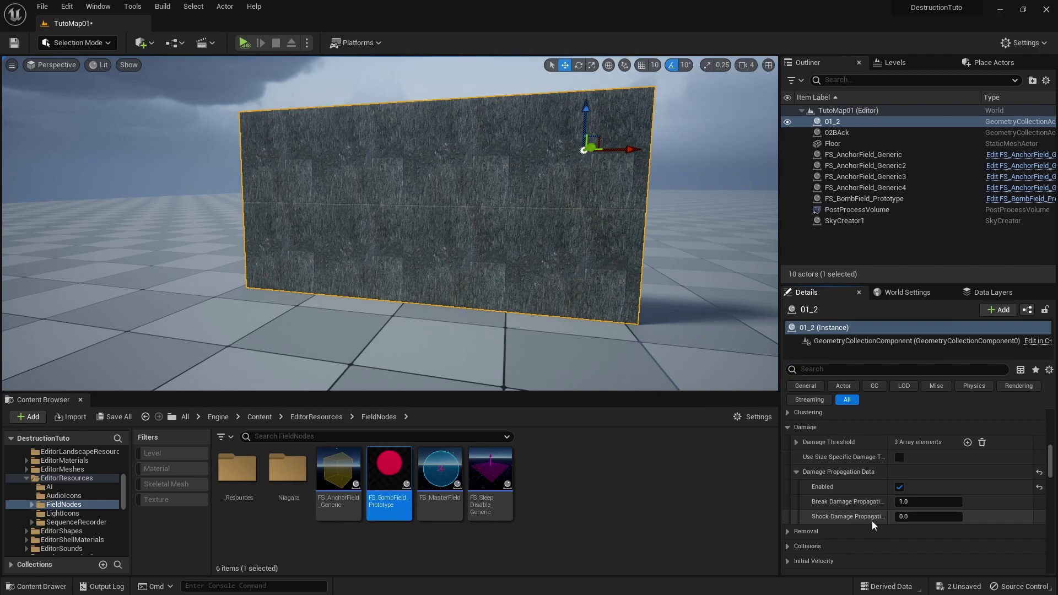
Set the 01_2 wall's Shock Damage Propagation to 1.0, simulate the explosion, and stop the simulation
{"action": "right_click_drag", "start_coordinate": [578, 243], "coordinate": [579, 246]}
{"action": "key", "text": "w"}
{"action": "right_click_drag", "start_coordinate": [485, 248], "coordinate": [496, 248]}
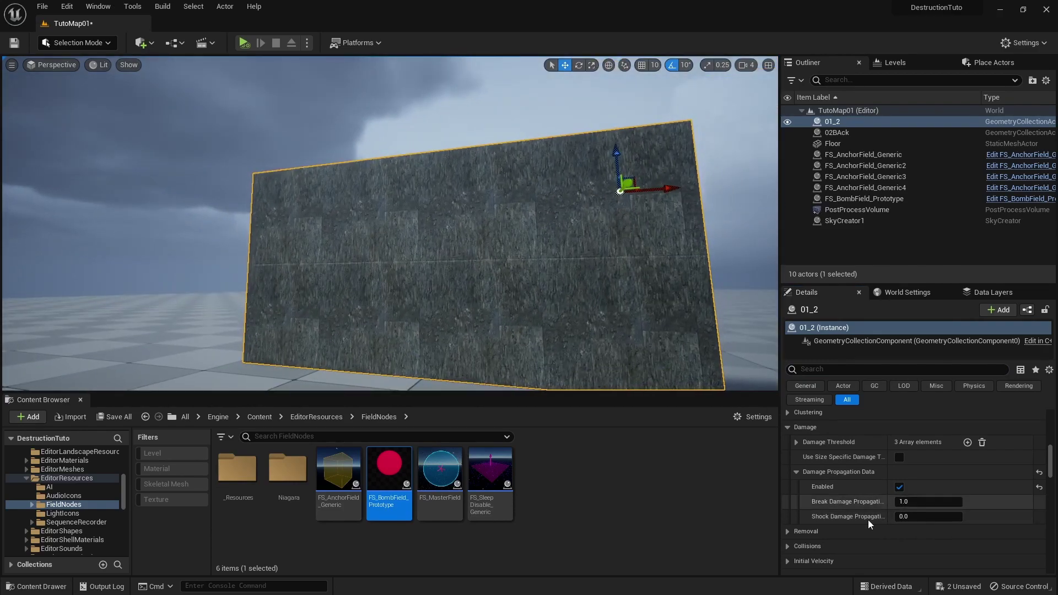
{"action": "left_click", "coordinate": [929, 516]}
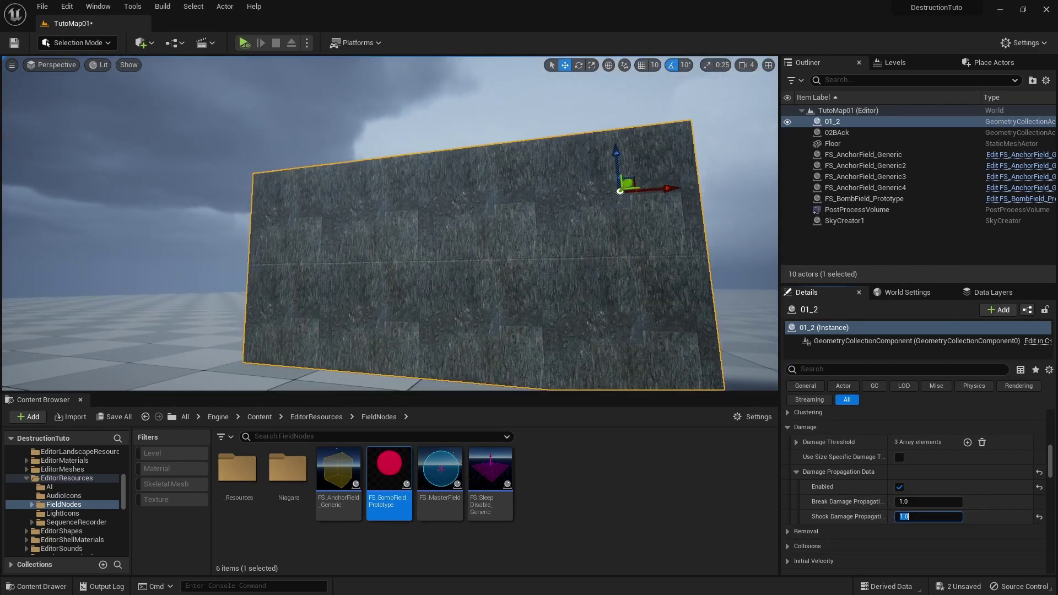
{"action": "left_click", "coordinate": [244, 43]}
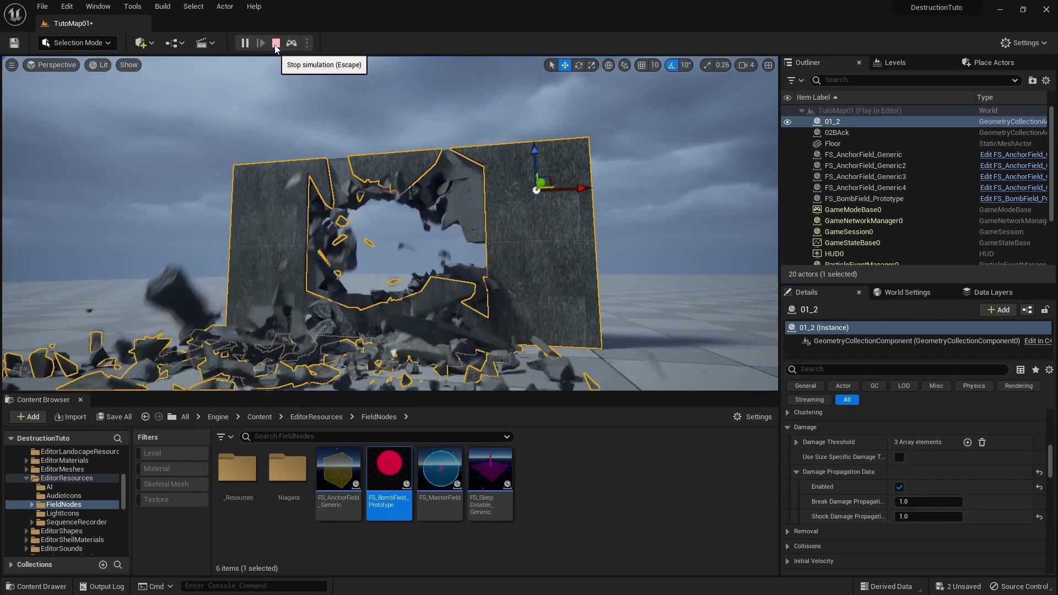
{"action": "left_click", "coordinate": [276, 47]}
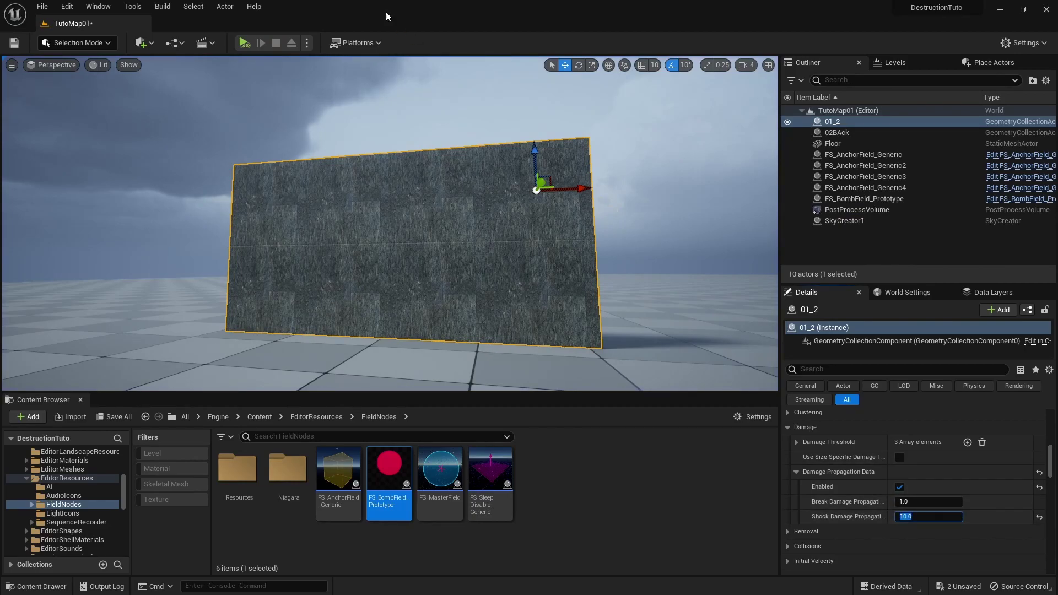
Set the 01_2 wall's Shock Damage Propagation to 10.0, simulate the explosion twice, and examine the hole and rubble from the side
{"action": "left_click", "coordinate": [245, 44]}
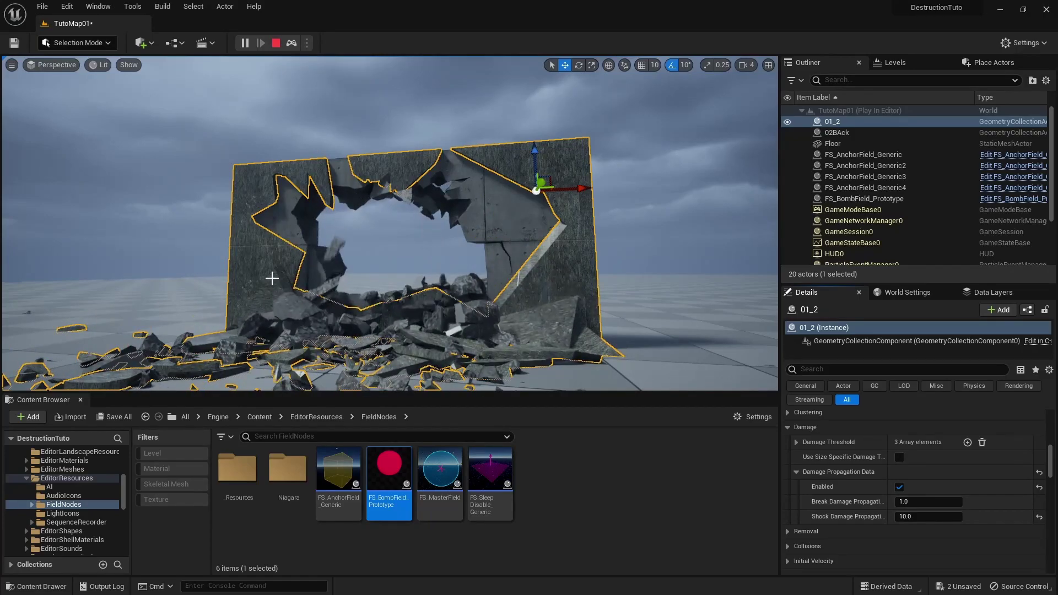
{"action": "right_click_drag", "start_coordinate": [562, 270], "coordinate": [601, 270]}
{"action": "key", "text": "g"}
{"action": "right_click_drag", "start_coordinate": [410, 170], "coordinate": [512, 159]}
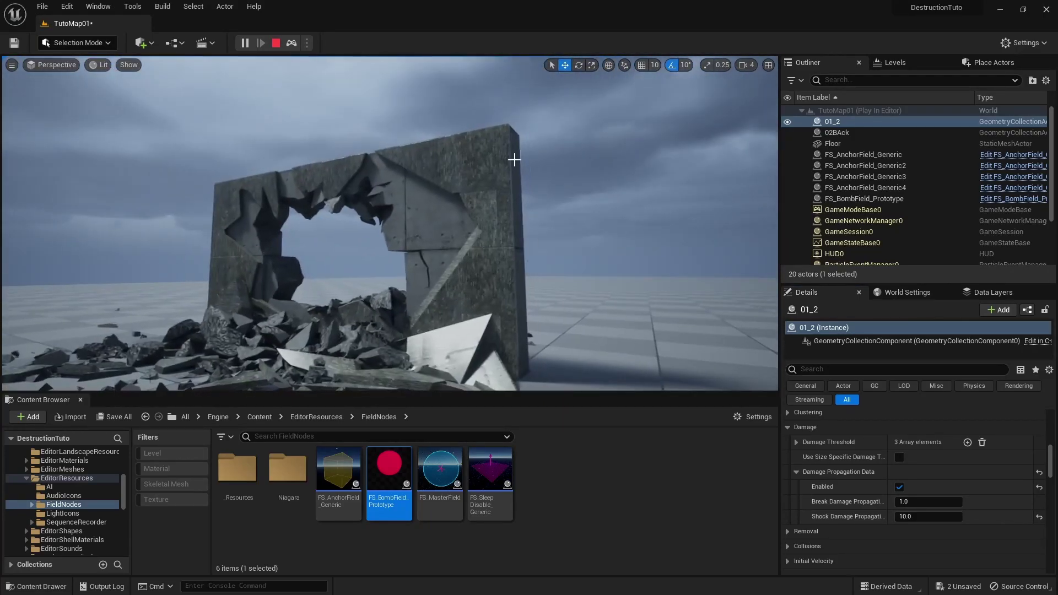
{"action": "left_click", "coordinate": [276, 43]}
{"action": "left_click", "coordinate": [244, 43]}
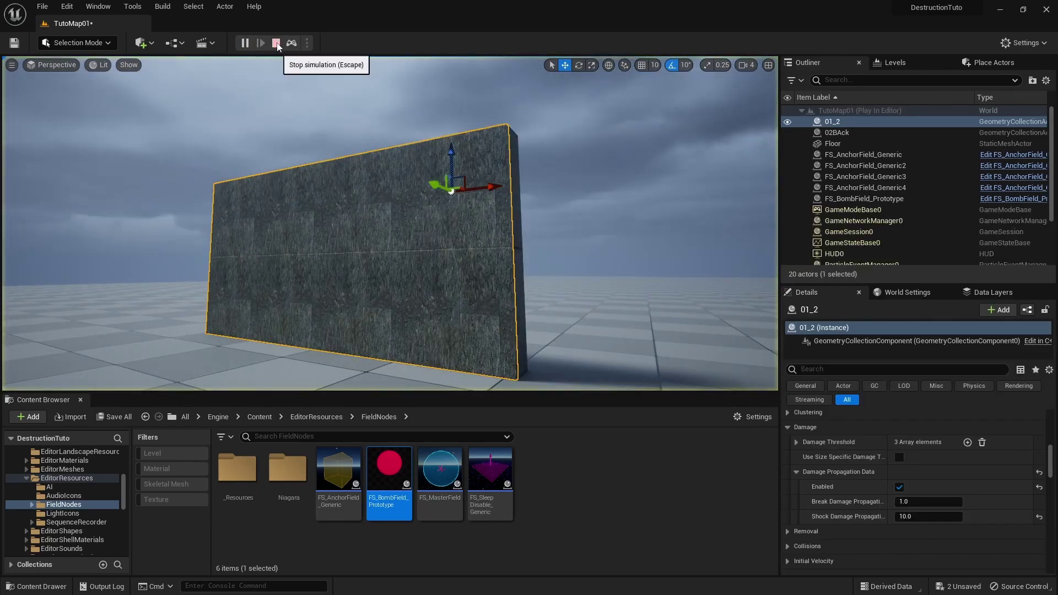
{"action": "left_click", "coordinate": [277, 43]}
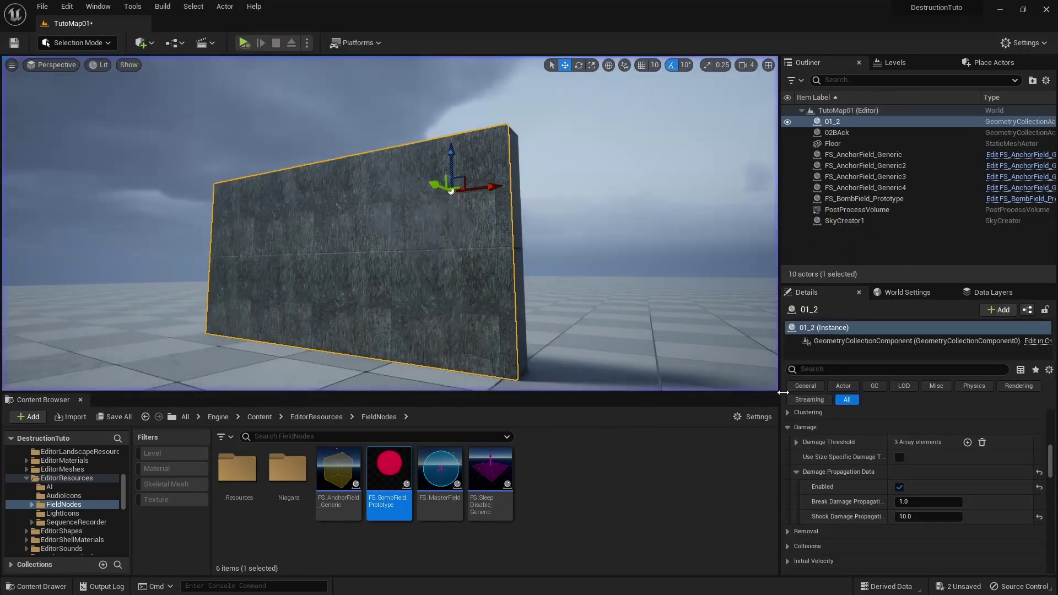
Set the 01_2 wall's Break Damage Propagation to 5.0, run the simulation, and stop it
{"action": "left_click", "coordinate": [914, 502]}
{"action": "type", "text": "5"}
{"action": "key", "text": "Return"}
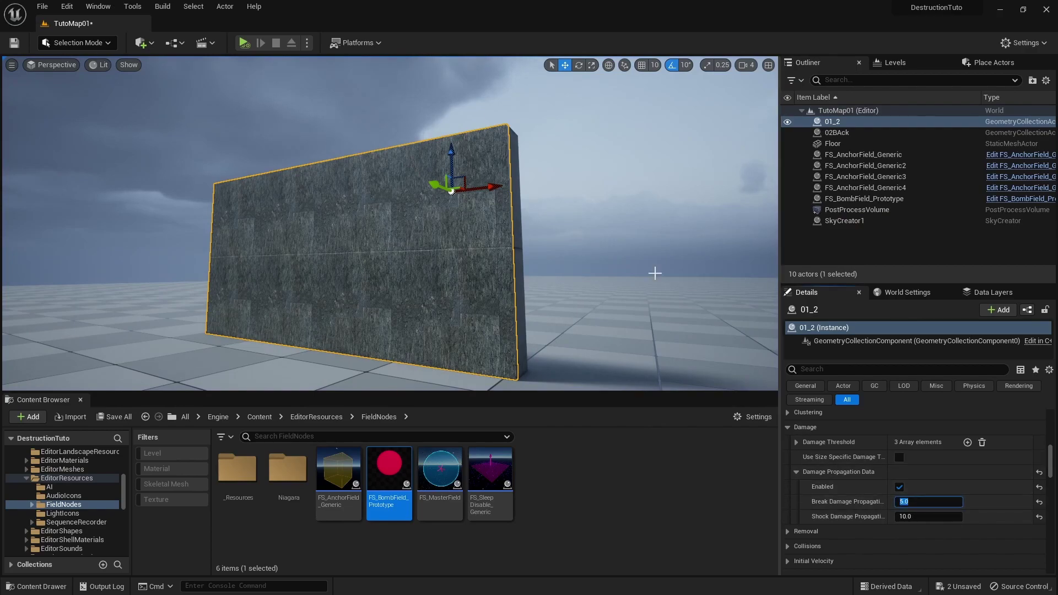
{"action": "left_click", "coordinate": [244, 43]}
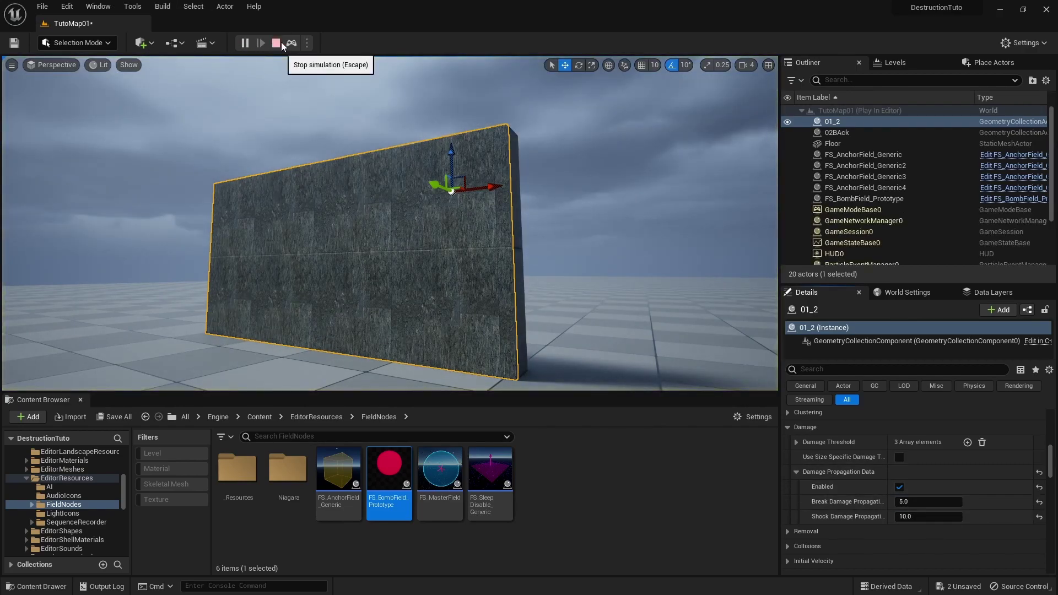
{"action": "left_click", "coordinate": [277, 43]}
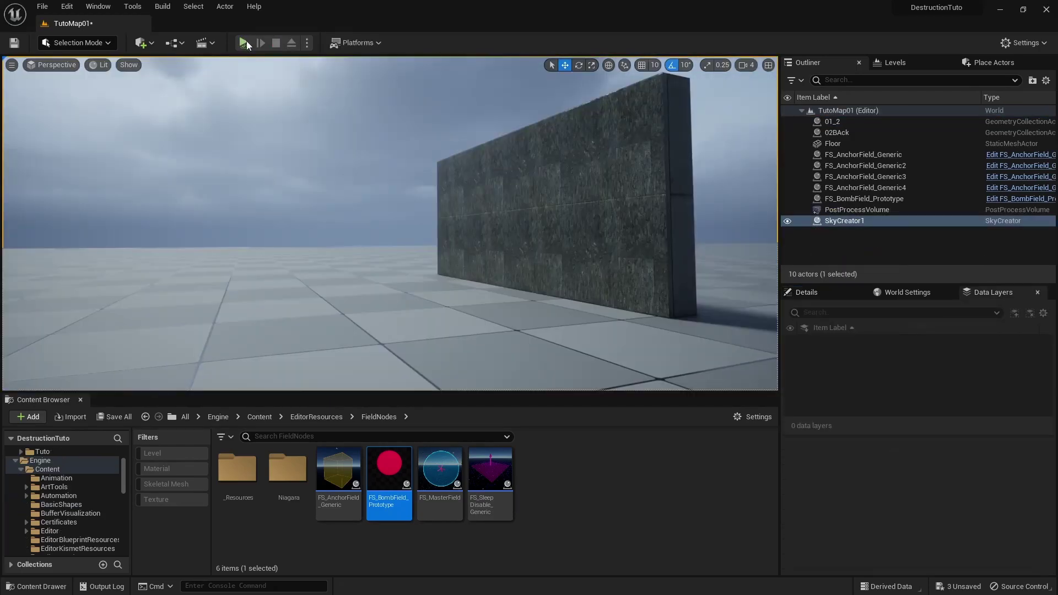
Simulate the explosion from a wider angled view of the wall to check the scattered debris, and stop the simulation
{"action": "left_click", "coordinate": [245, 43]}
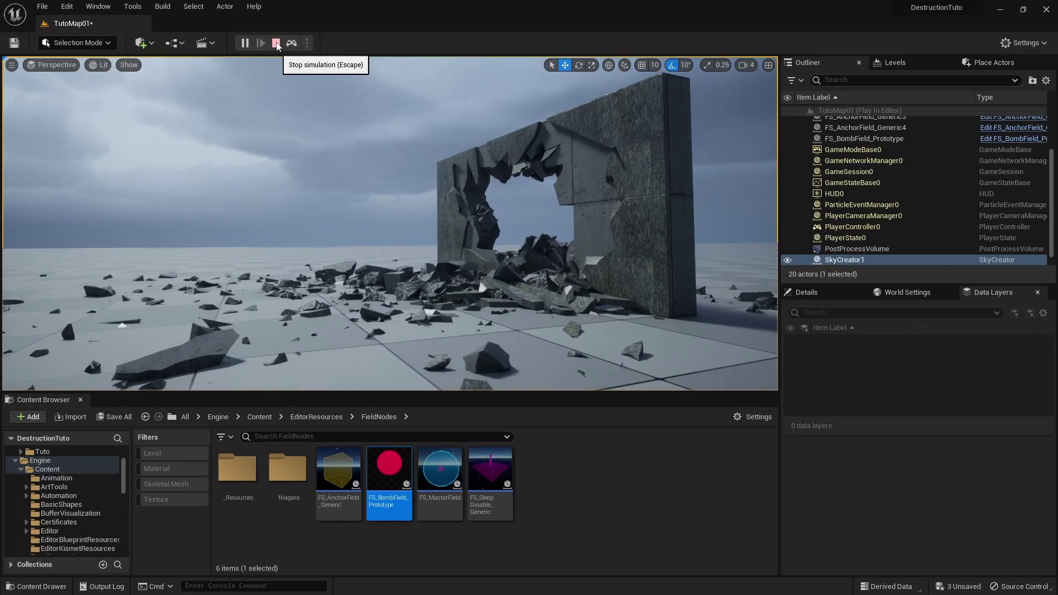
{"action": "left_click", "coordinate": [277, 45]}
{"action": "mouse_move", "coordinate": [445, 199]}
{"action": "right_mouse_down"}
{"action": "mouse_move", "coordinate": [453, 193]}
{"action": "mouse_move", "coordinate": [455, 224]}
{"action": "mouse_move", "coordinate": [445, 199]}
{"action": "right_mouse_up"}
{"action": "key", "text": "w"}
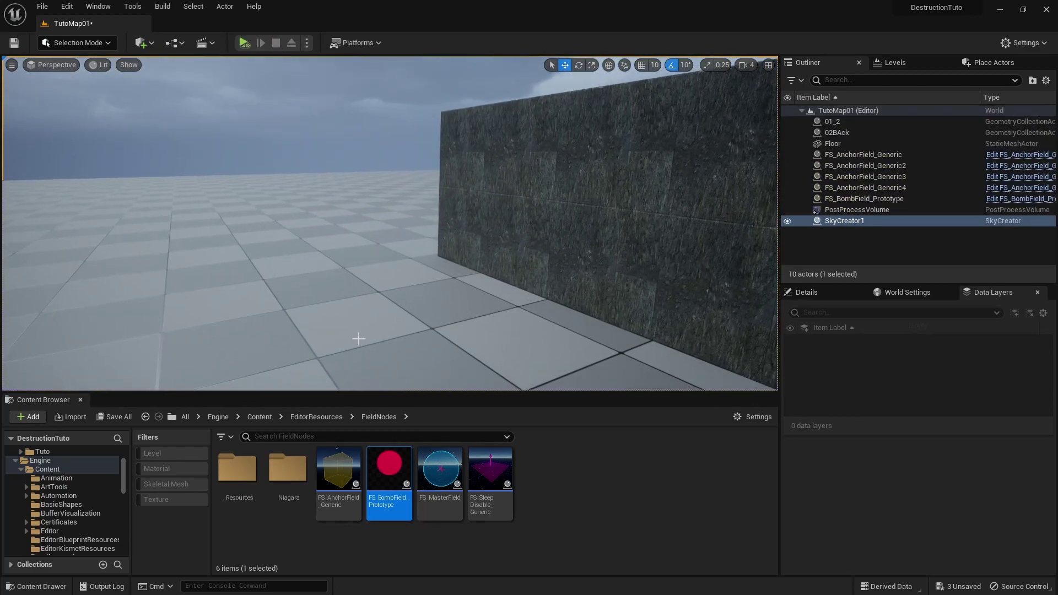
Collapse the Content and Engine folder trees, open the project's Content folder, and save the TutoMap01 level
{"action": "scroll", "coordinate": [71, 499], "scroll_direction": "up", "scroll_amount": 5}
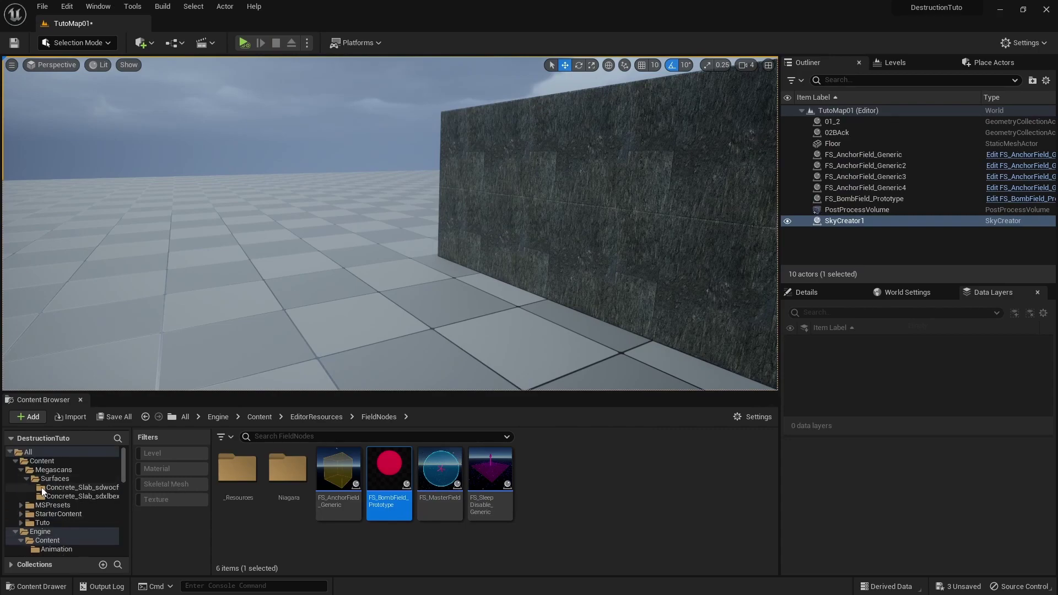
{"action": "left_click", "coordinate": [26, 479]}
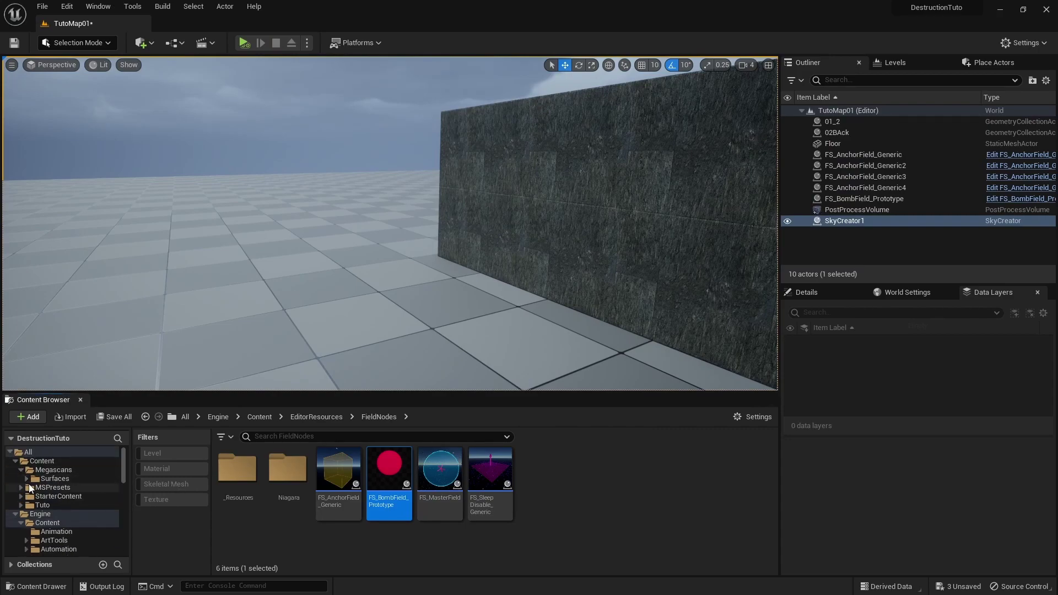
{"action": "left_click", "coordinate": [16, 462]}
{"action": "left_click", "coordinate": [15, 470]}
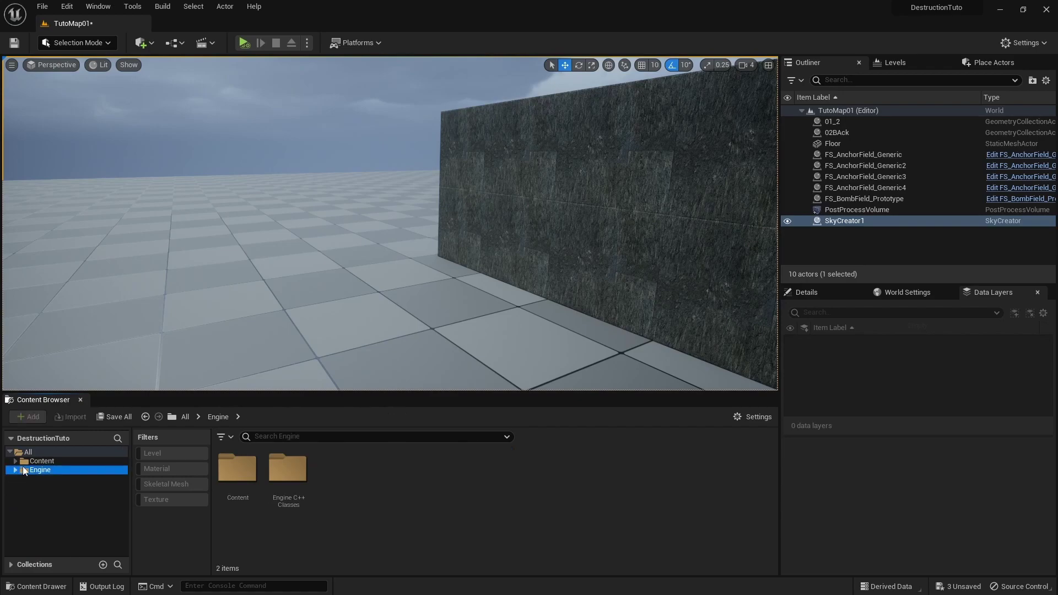
{"action": "left_click", "coordinate": [40, 460]}
{"action": "right_click", "coordinate": [465, 496]}
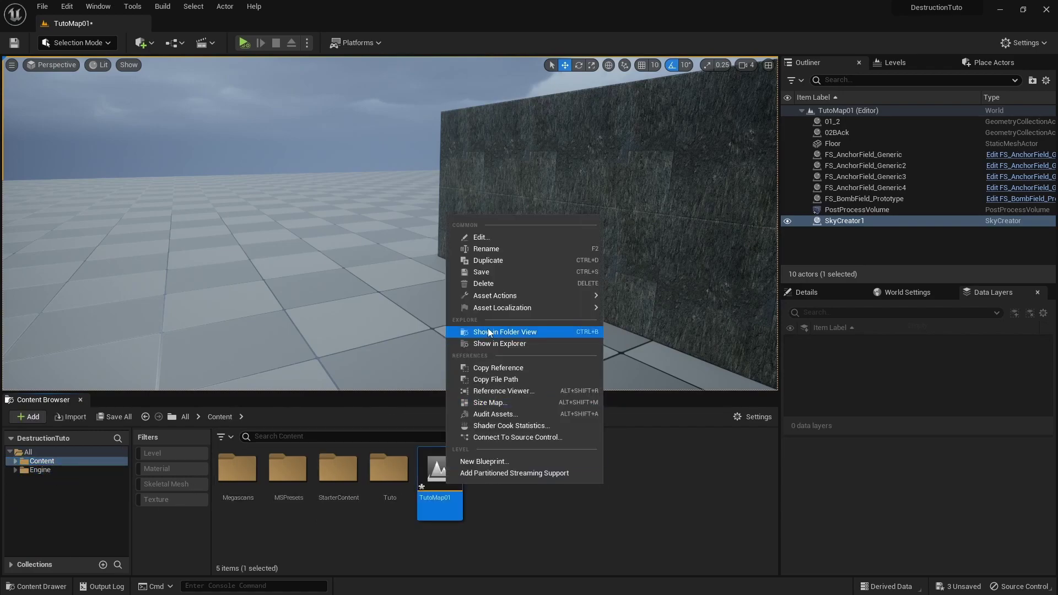
{"action": "left_click", "coordinate": [485, 273]}
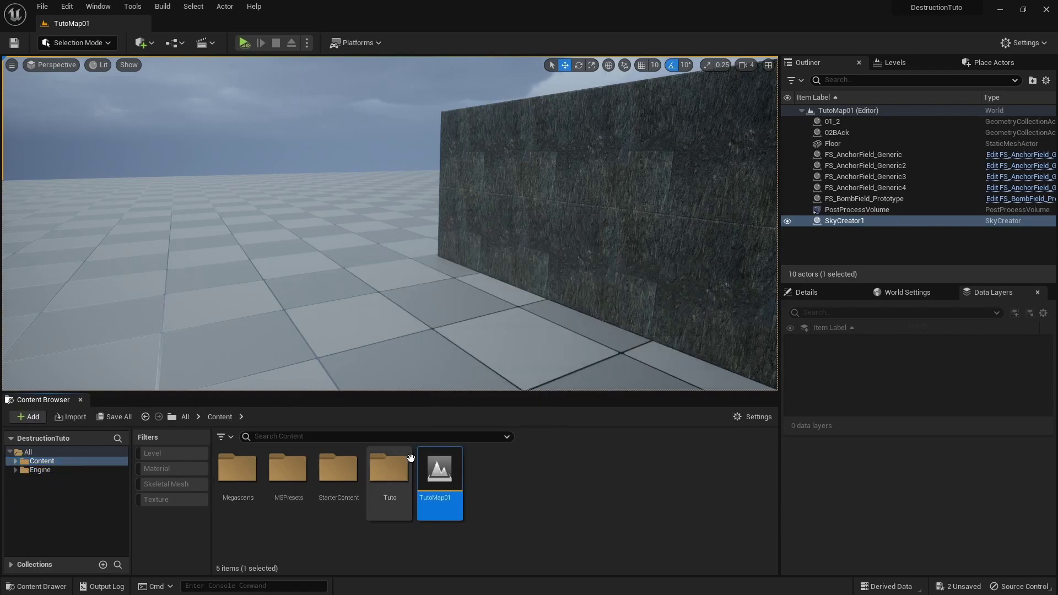
Open the Tuto folder and delete the NewNiagaraSystem asset from it
{"action": "double_click", "coordinate": [381, 477]}
{"action": "right_click", "coordinate": [378, 503]}
{"action": "mouse_move", "coordinate": [452, 395]}
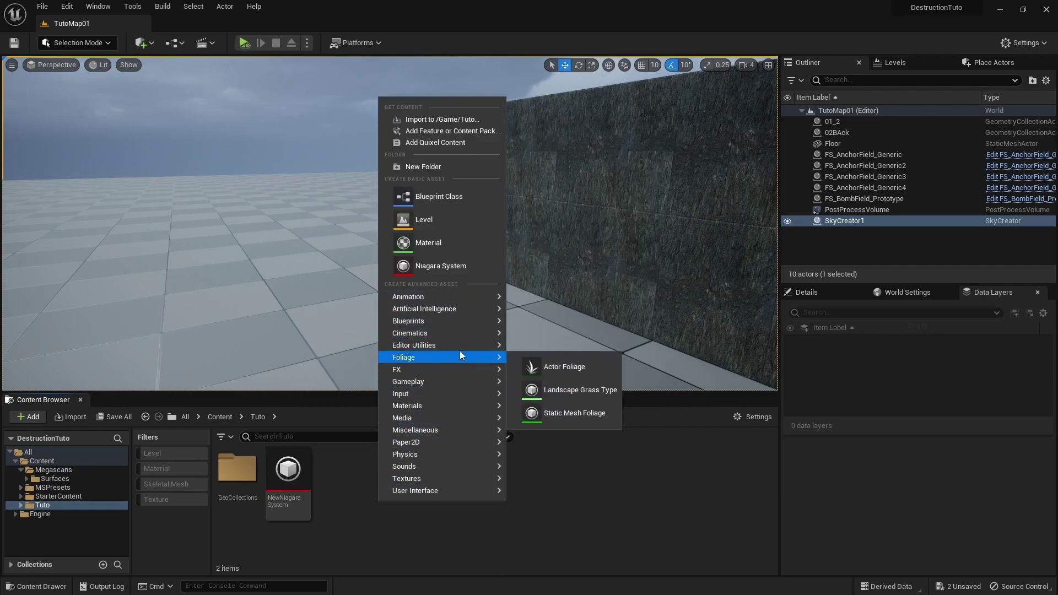
{"action": "right_click", "coordinate": [306, 472]}
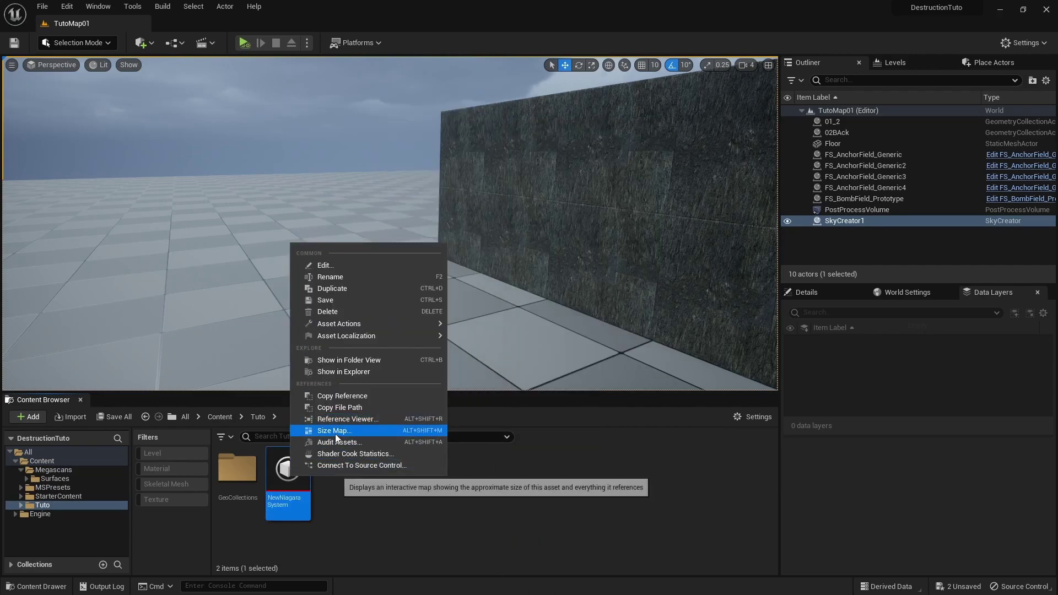
{"action": "left_click", "coordinate": [324, 310]}
{"action": "left_click", "coordinate": [453, 473]}
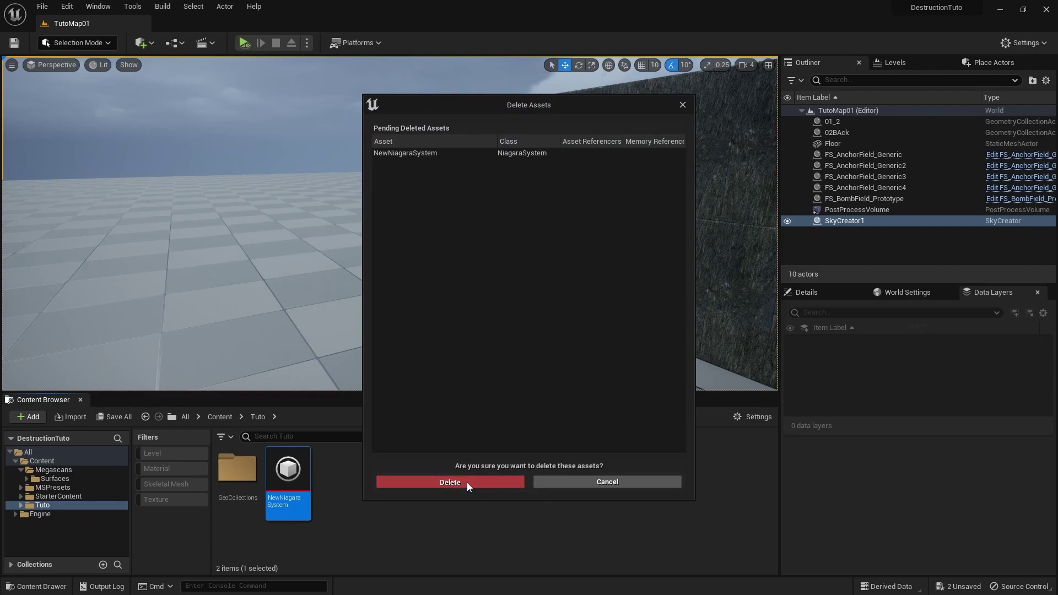
Create a Level Sequence named Destru01_MS in the Tuto folder and save it
{"action": "right_click", "coordinate": [293, 474]}
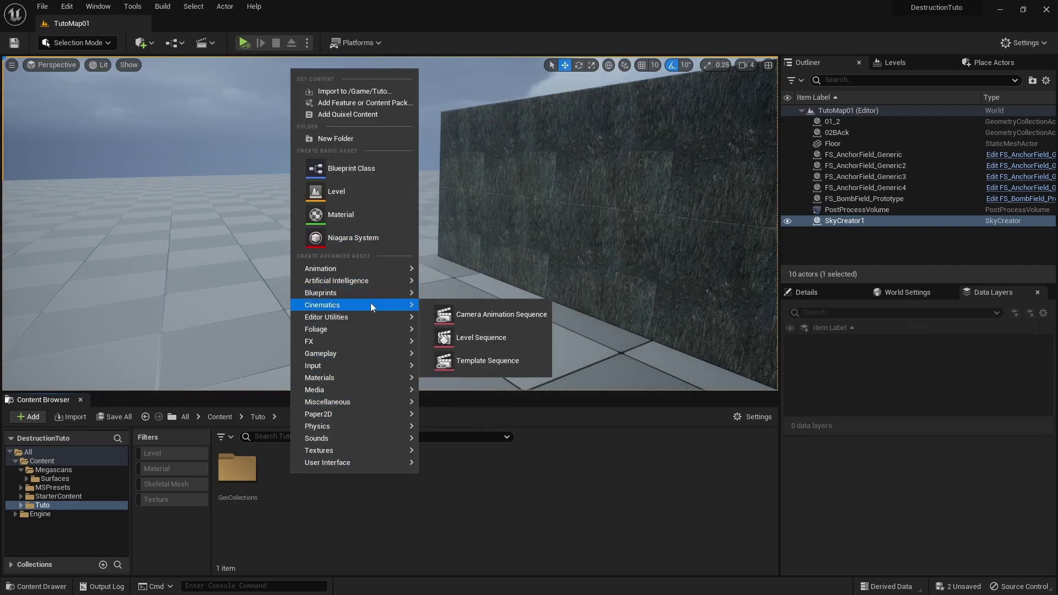
{"action": "mouse_move", "coordinate": [382, 271]}
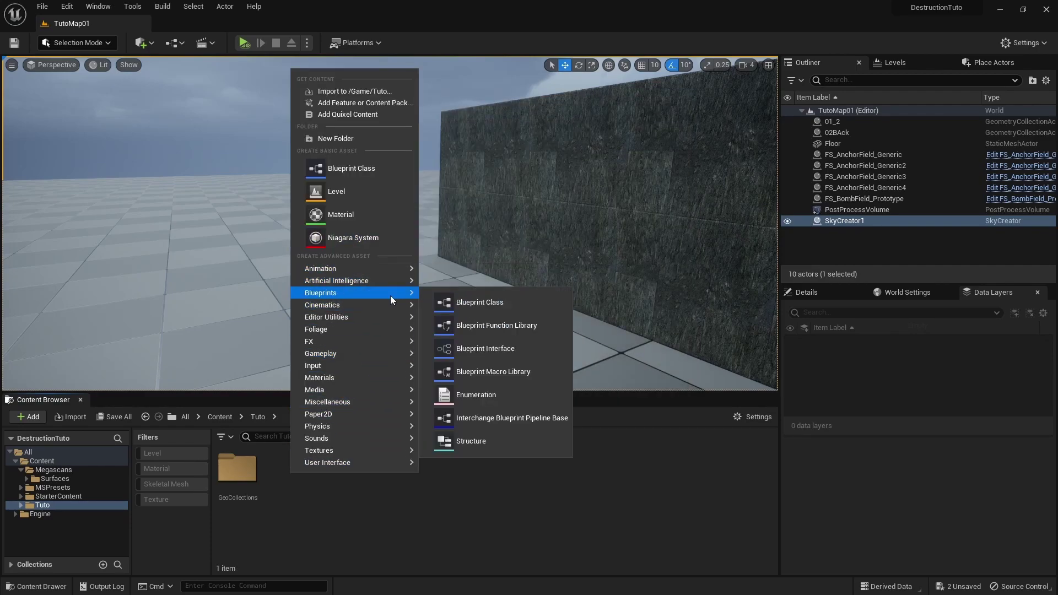
{"action": "mouse_move", "coordinate": [389, 306]}
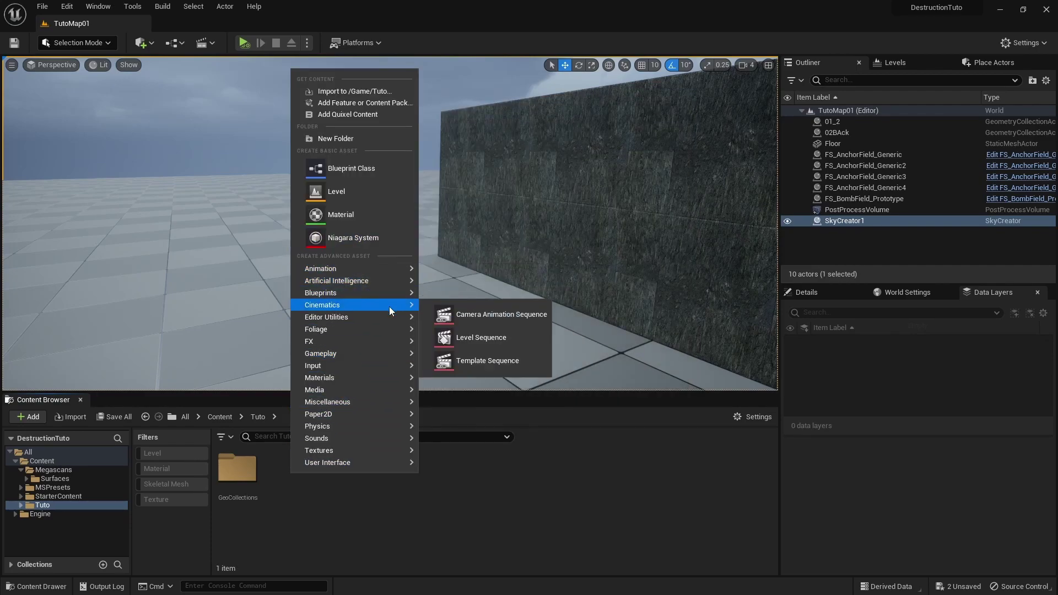
{"action": "left_click", "coordinate": [474, 337]}
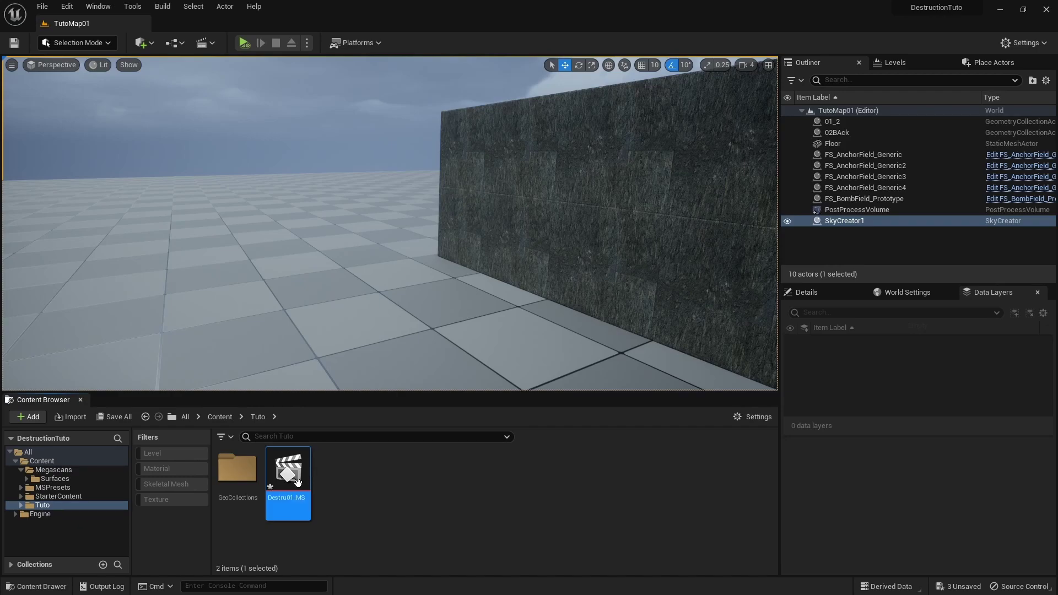
{"action": "right_click", "coordinate": [298, 480]}
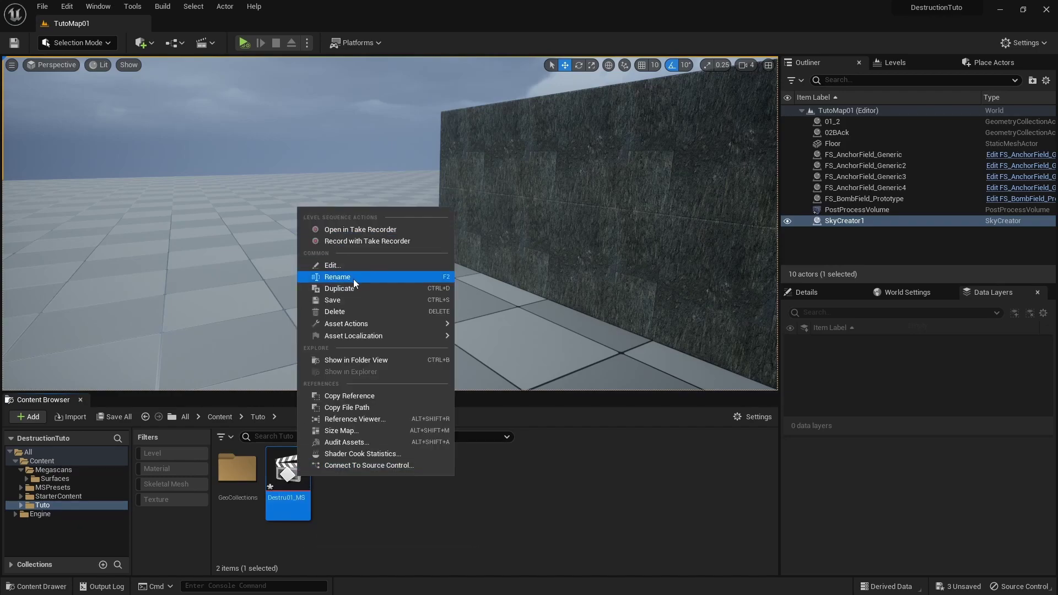
{"action": "left_click", "coordinate": [332, 300]}
Open the Destru01_MS sequence, add a Time Dilation track, and set its value to 0.2
{"action": "double_click", "coordinate": [288, 473]}
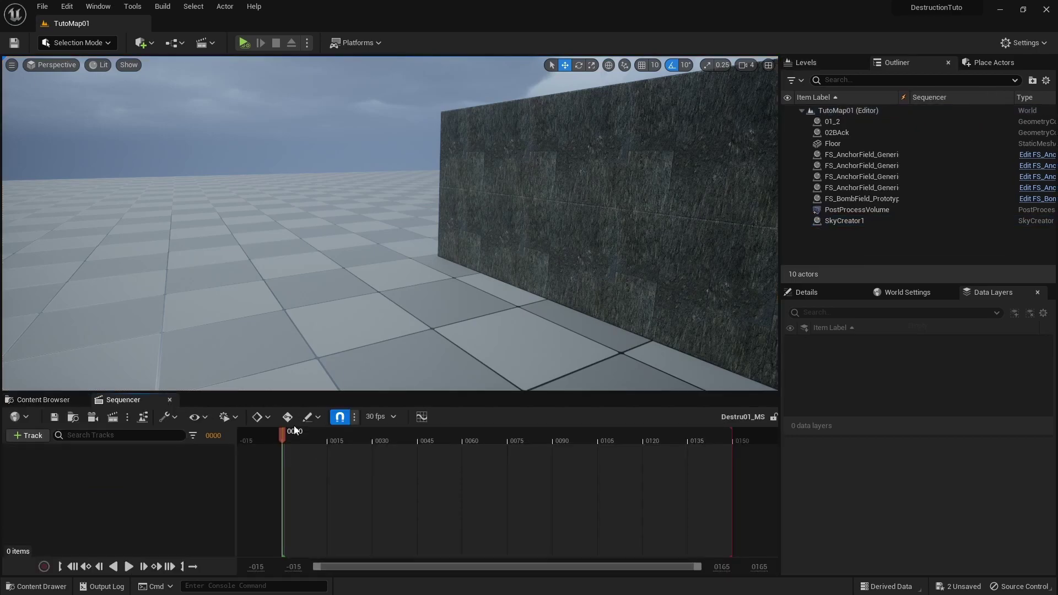
{"action": "left_click", "coordinate": [35, 440]}
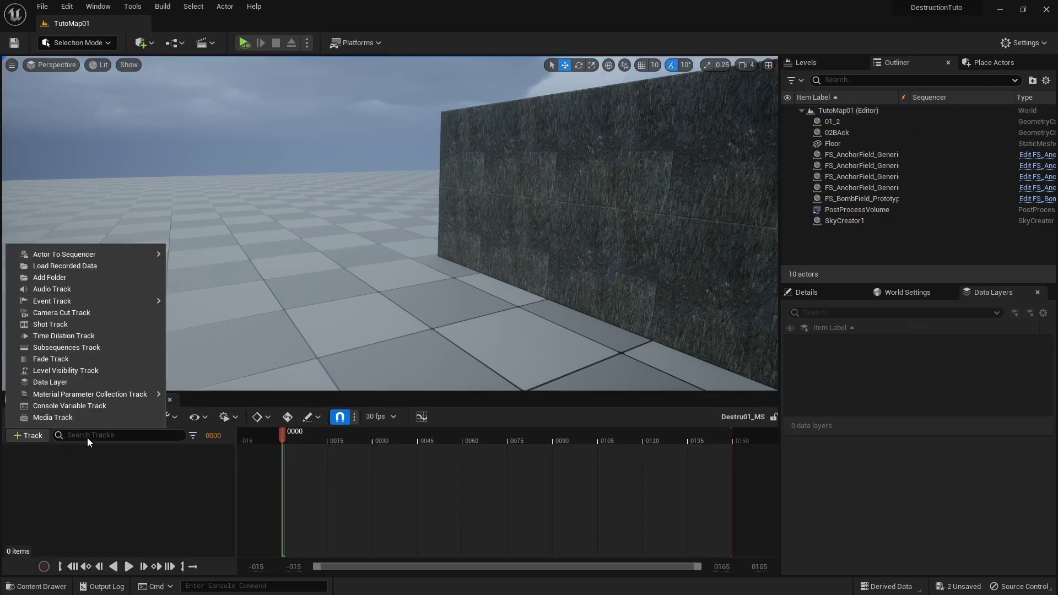
{"action": "left_click", "coordinate": [75, 335]}
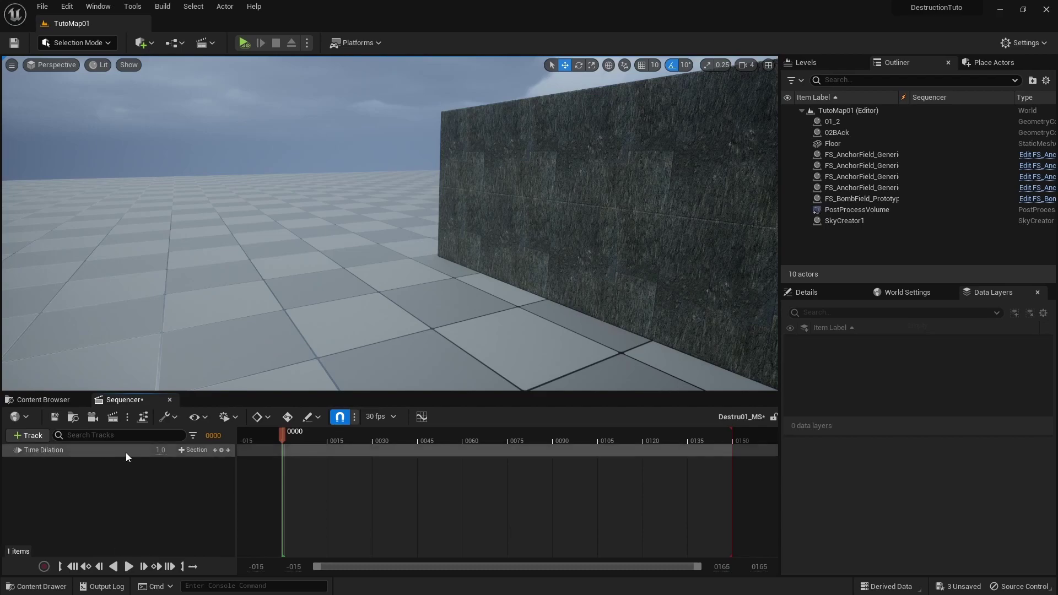
{"action": "left_click", "coordinate": [160, 451]}
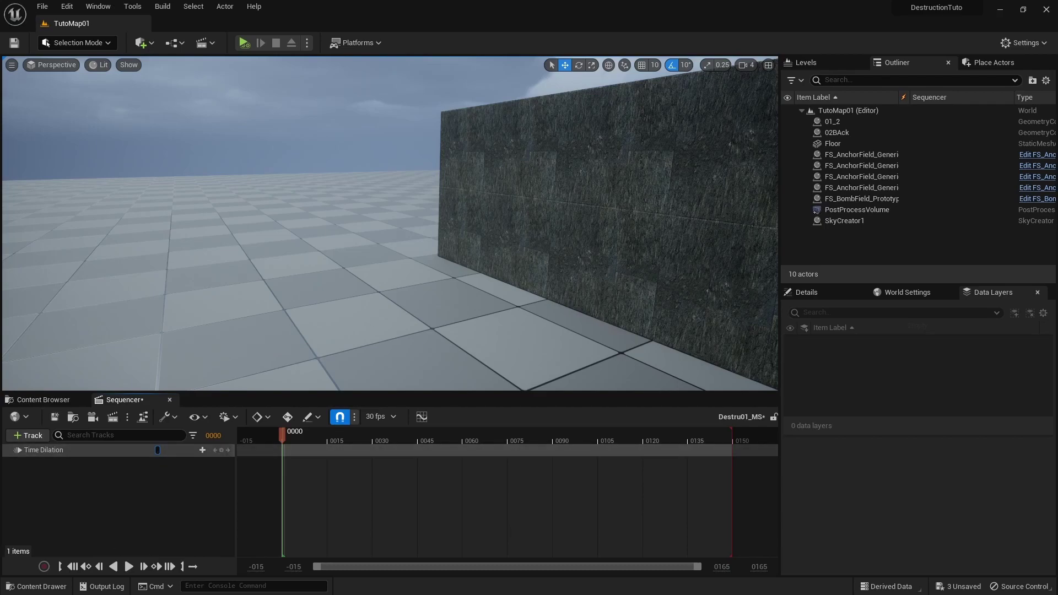
Simulate the explosion in slow motion, examine the broken wall and debris, and stop the simulation
{"action": "mouse_move", "coordinate": [164, 275]}
{"action": "right_mouse_down"}
{"action": "mouse_move", "coordinate": [231, 303]}
{"action": "mouse_move", "coordinate": [172, 270]}
{"action": "right_mouse_up"}
{"action": "left_click", "coordinate": [244, 43]}
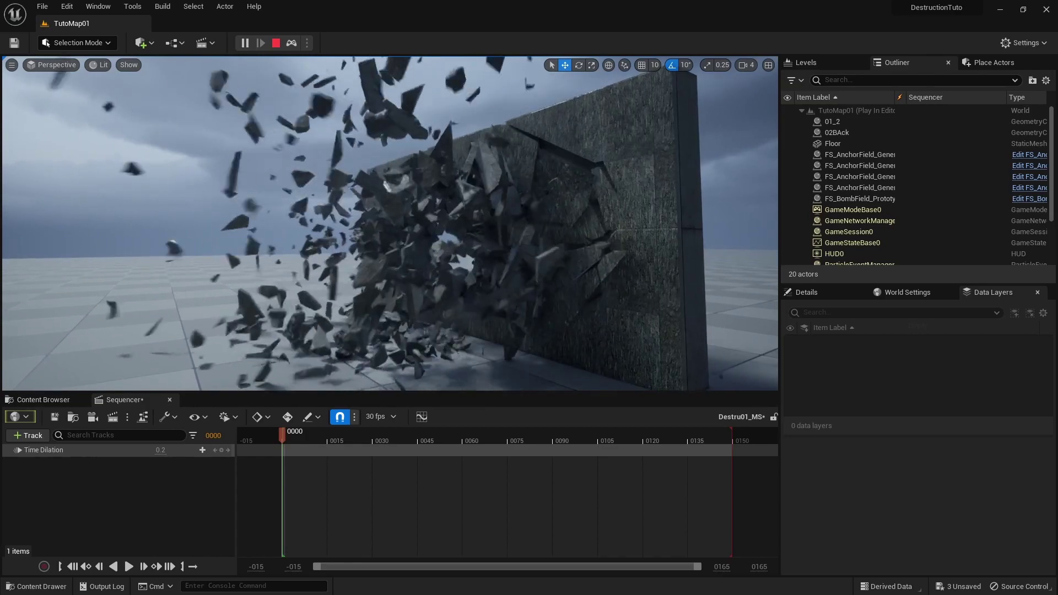
{"action": "key", "text": "s"}
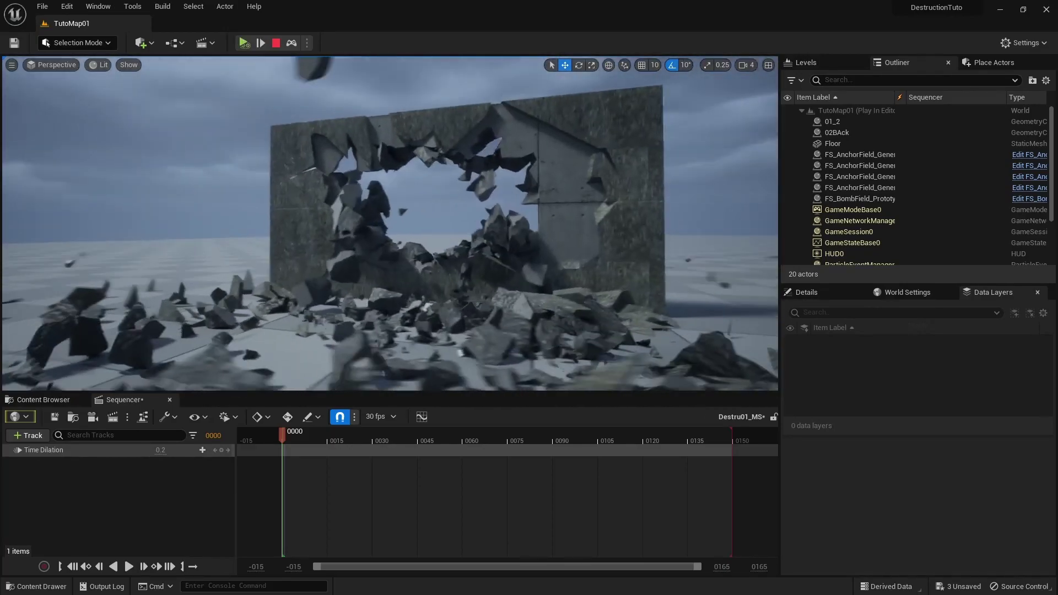
{"action": "left_click", "coordinate": [276, 42]}
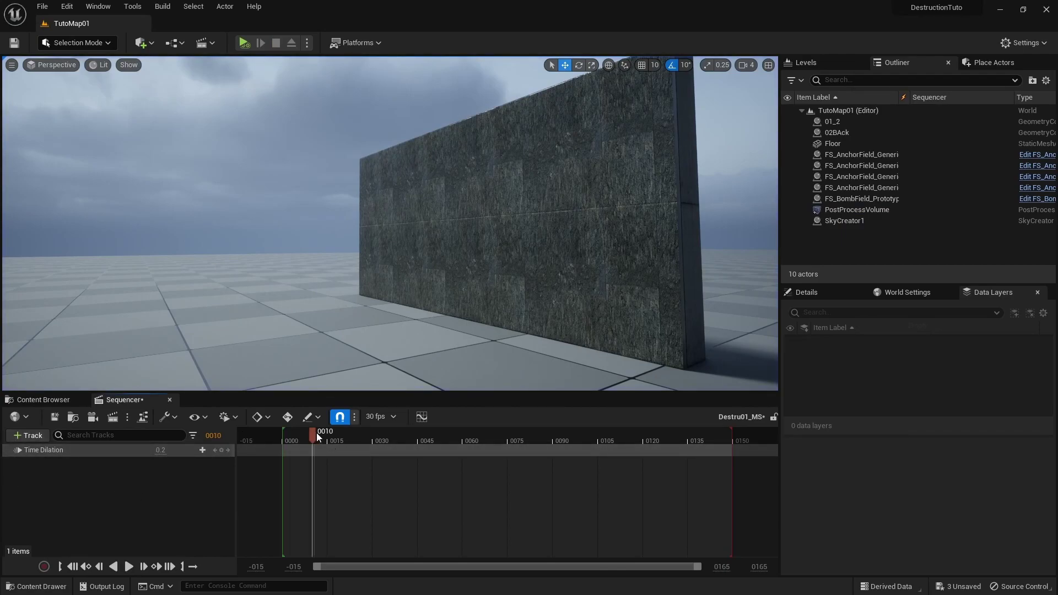
Keyframe the Time Dilation track at 1.0 on frame 29 and 0.2 on frame 32, and save the sequence
{"action": "left_click_drag", "start_coordinate": [316, 432], "coordinate": [310, 433]}
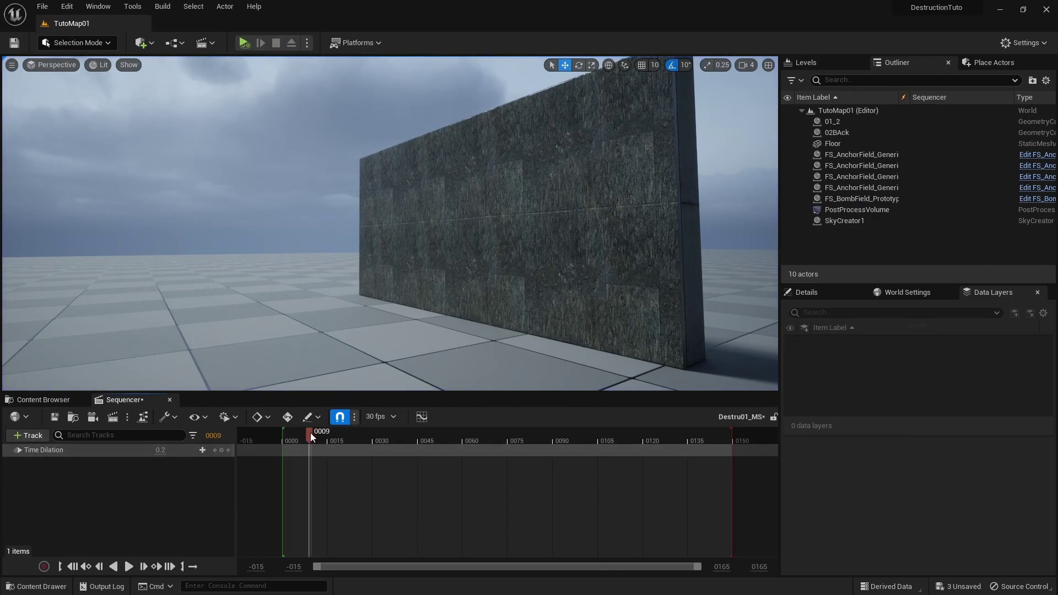
{"action": "left_click", "coordinate": [221, 450]}
{"action": "left_click_drag", "start_coordinate": [311, 451], "coordinate": [378, 453]}
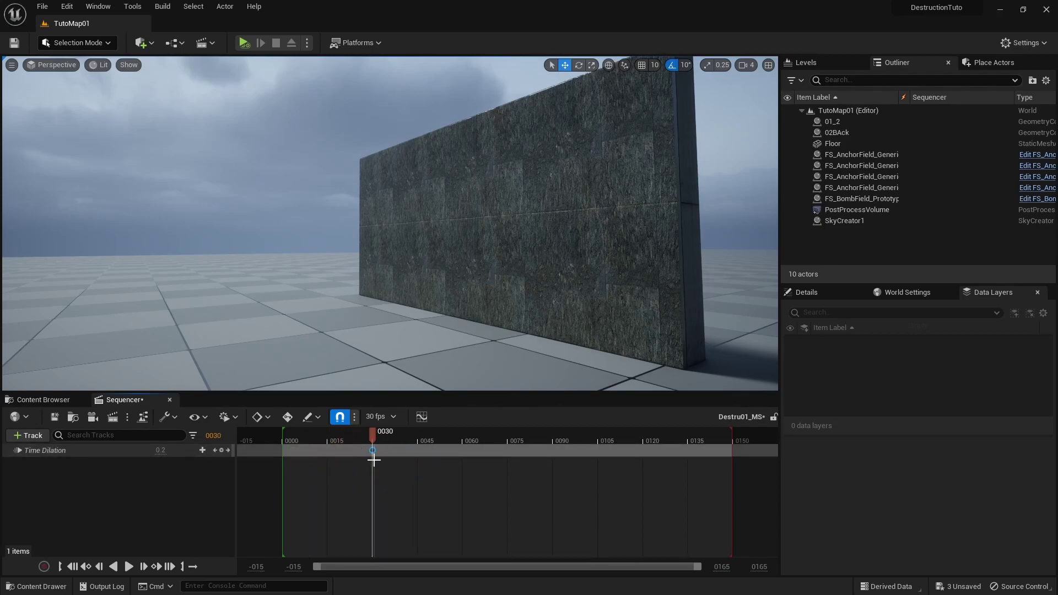
{"action": "left_click_drag", "start_coordinate": [381, 449], "coordinate": [346, 434]}
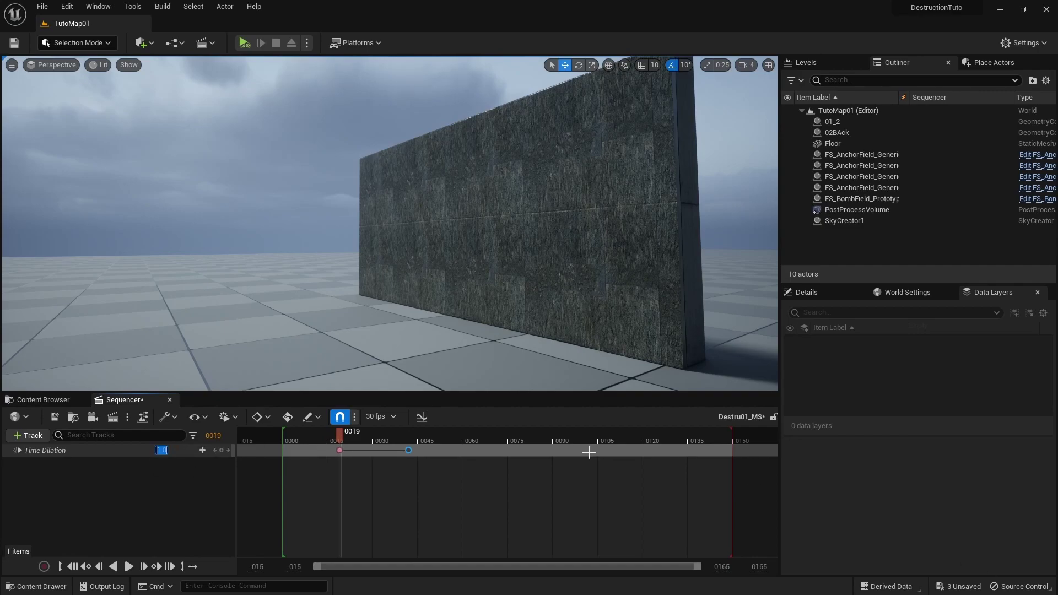
{"action": "left_click", "coordinate": [163, 488]}
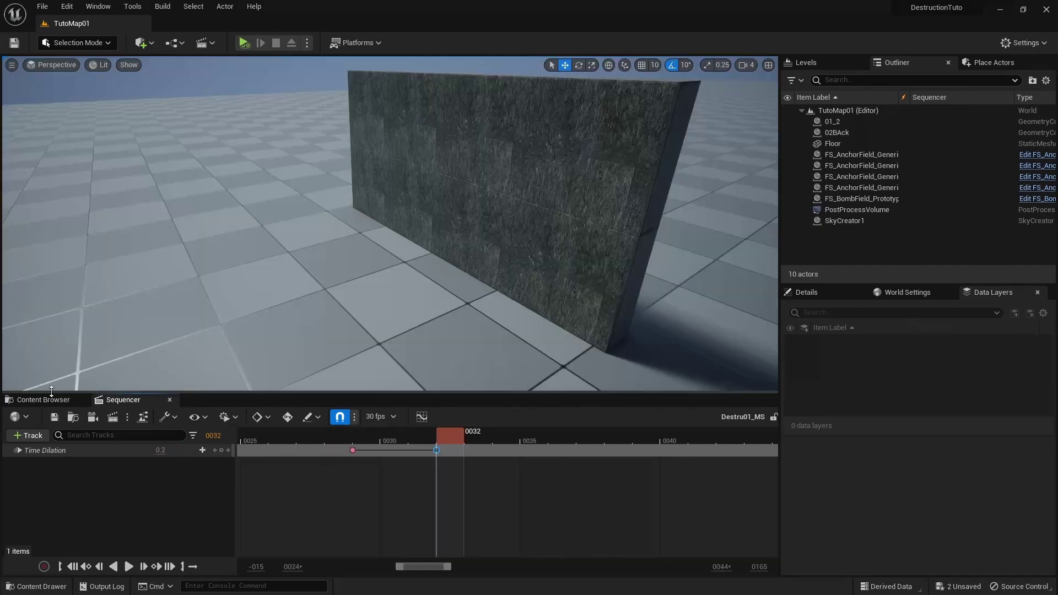
Place the Destru01_MS sequence in the level beside the wall and add a reference to it in the level blueprint
{"action": "left_click", "coordinate": [48, 398]}
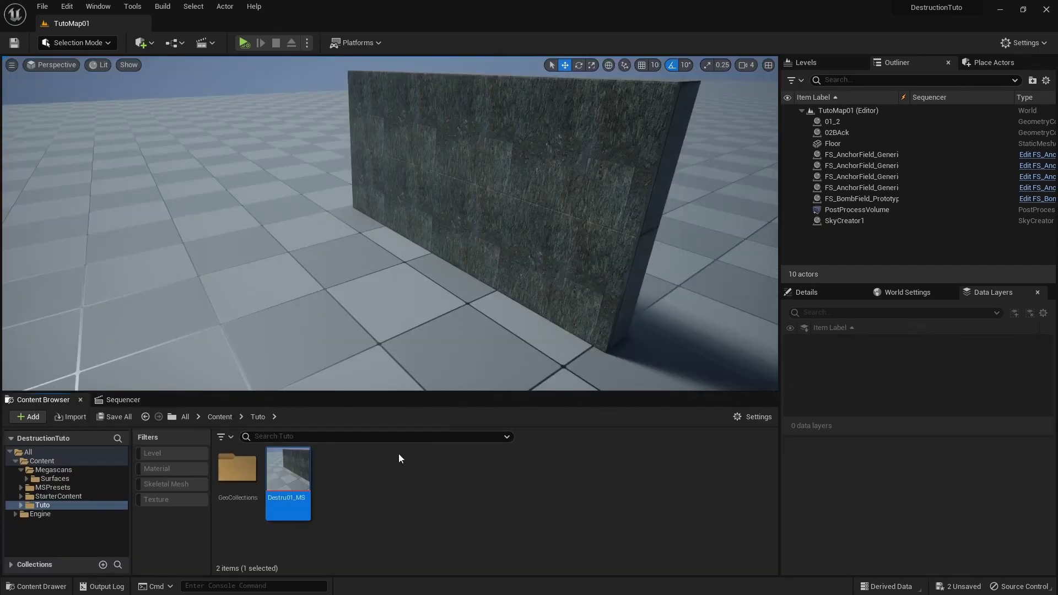
{"action": "left_click_drag", "start_coordinate": [291, 484], "coordinate": [276, 320]}
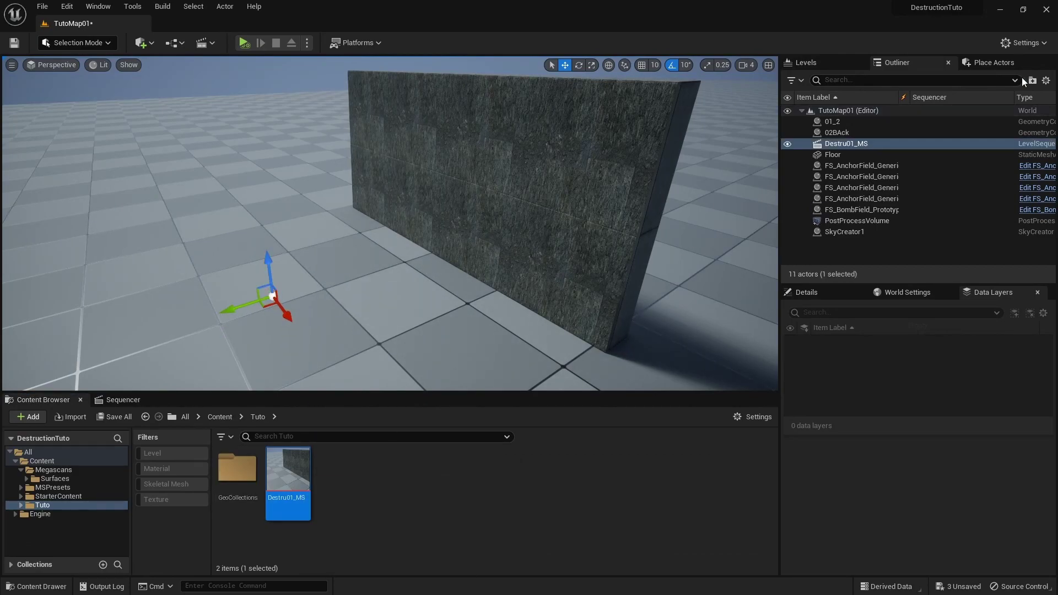
{"action": "left_click", "coordinate": [821, 62]}
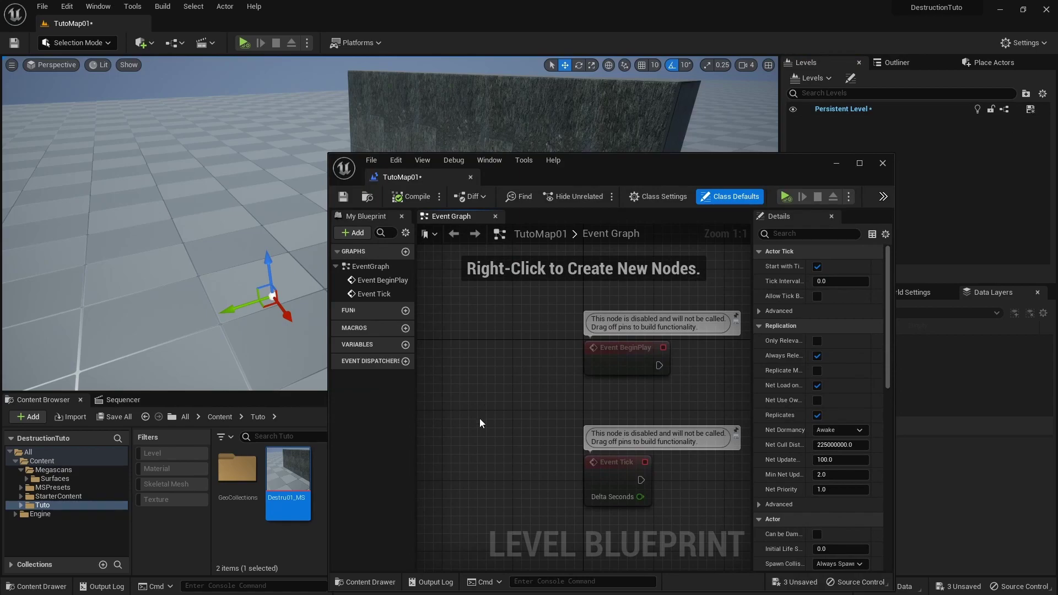
{"action": "right_click", "coordinate": [435, 390]}
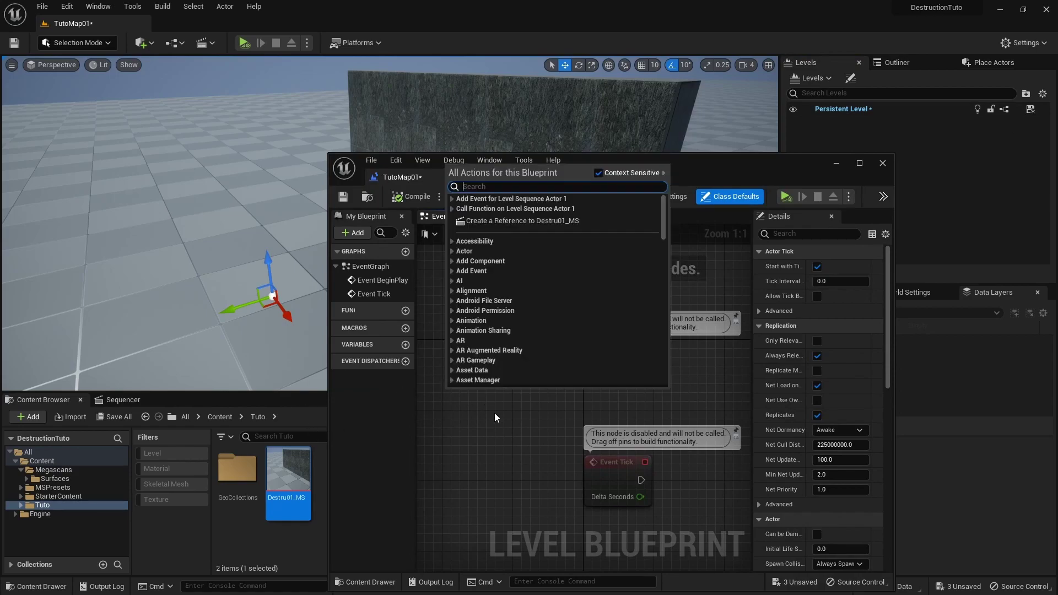
{"action": "left_click", "coordinate": [492, 222]}
Add a Play (SequencePlayer) node from the Destru01_MS reference in the level blueprint
{"action": "left_click_drag", "start_coordinate": [528, 397], "coordinate": [525, 359]}
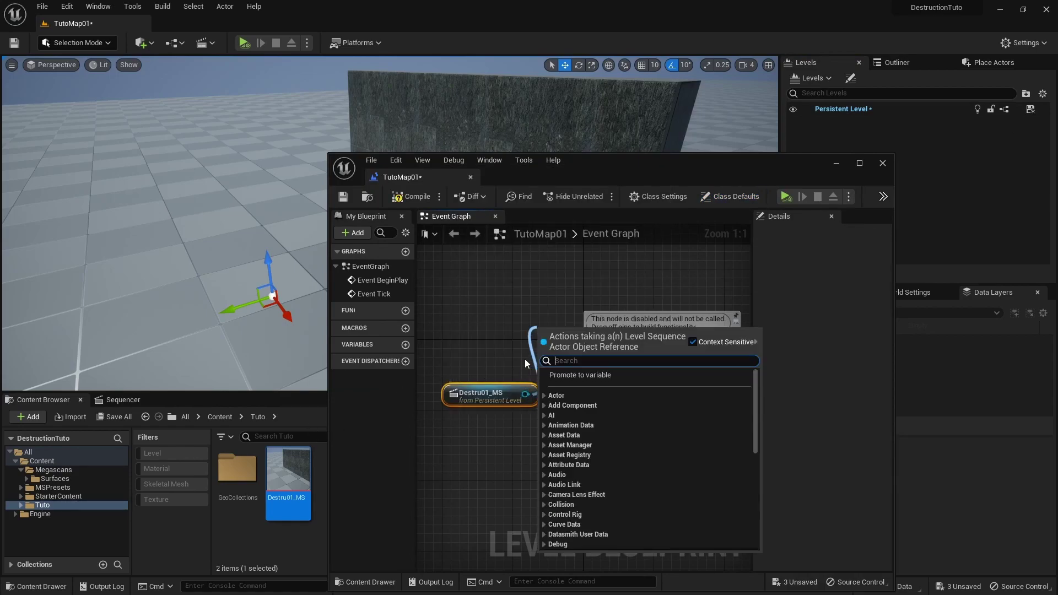
{"action": "type", "text": "plq"}
{"action": "key", "text": "BackSpace"}
{"action": "type", "text": "a"}
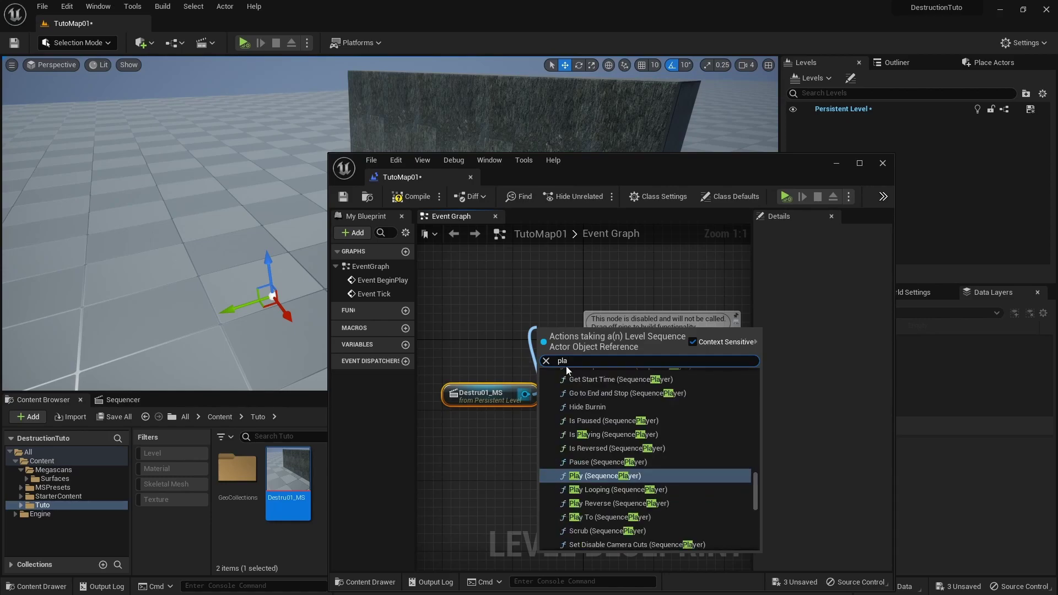
{"action": "key", "text": "Return"}
Connect Event BeginPlay to the Play node, then compile, save and close the level blueprint
{"action": "scroll", "coordinate": [512, 302], "scroll_direction": "down", "scroll_amount": 2}
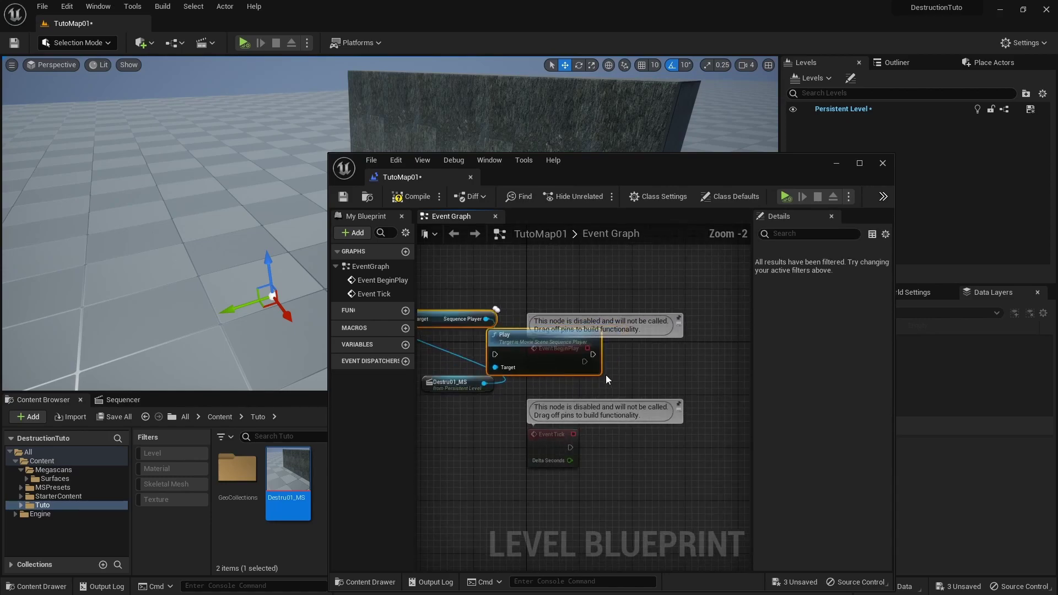
{"action": "left_click_drag", "start_coordinate": [514, 342], "coordinate": [653, 366]}
{"action": "scroll", "coordinate": [587, 363], "scroll_direction": "up", "scroll_amount": 1}
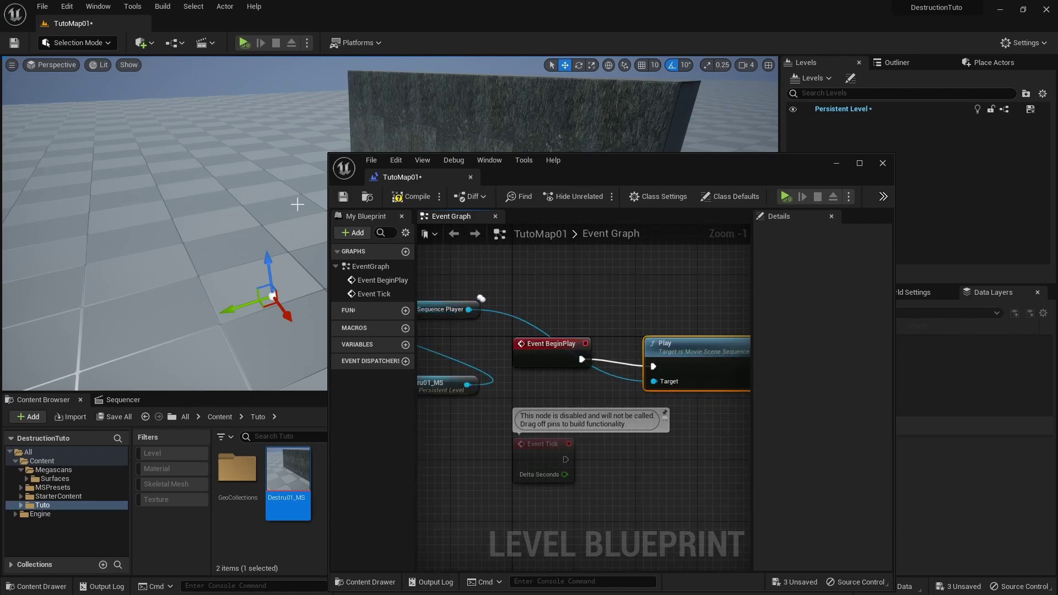
{"action": "left_click", "coordinate": [412, 197]}
{"action": "left_click", "coordinate": [343, 197]}
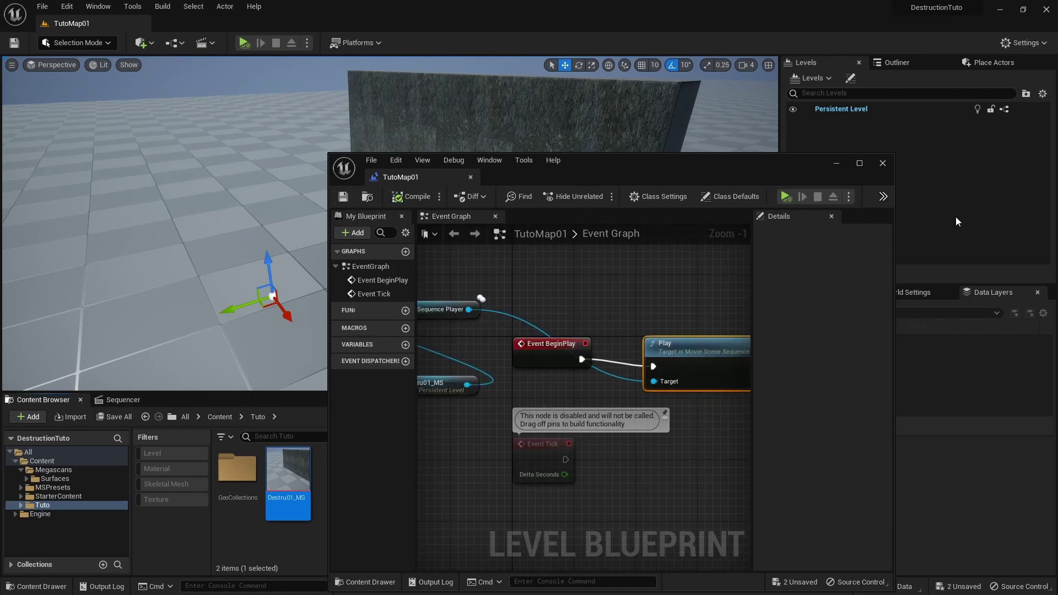
{"action": "left_click", "coordinate": [883, 164]}
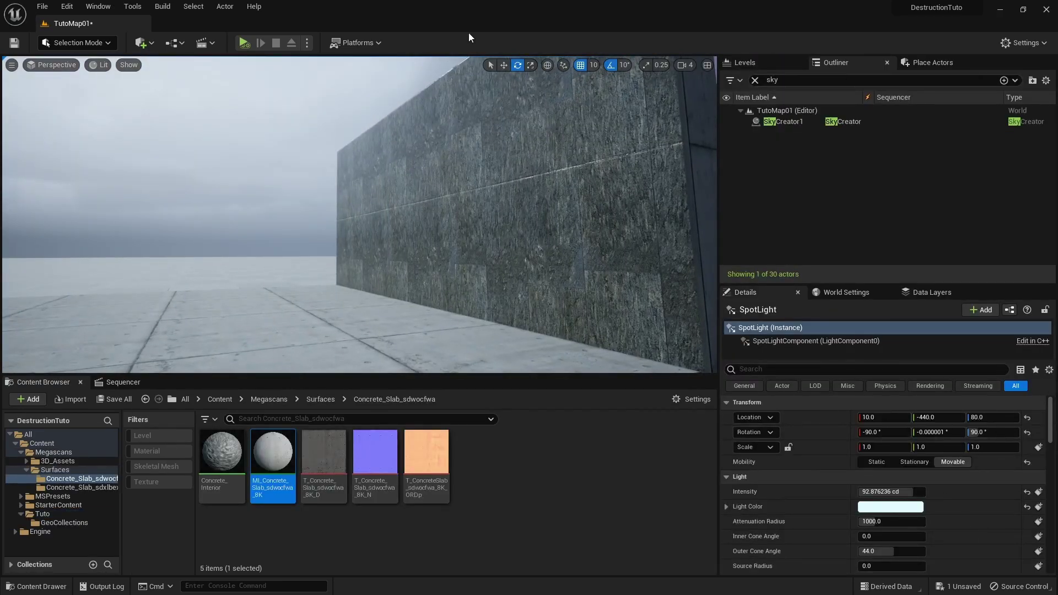
Simulate the explosion with the sequence's time dilation and view the flying concrete pieces up close
{"action": "left_click", "coordinate": [243, 43]}
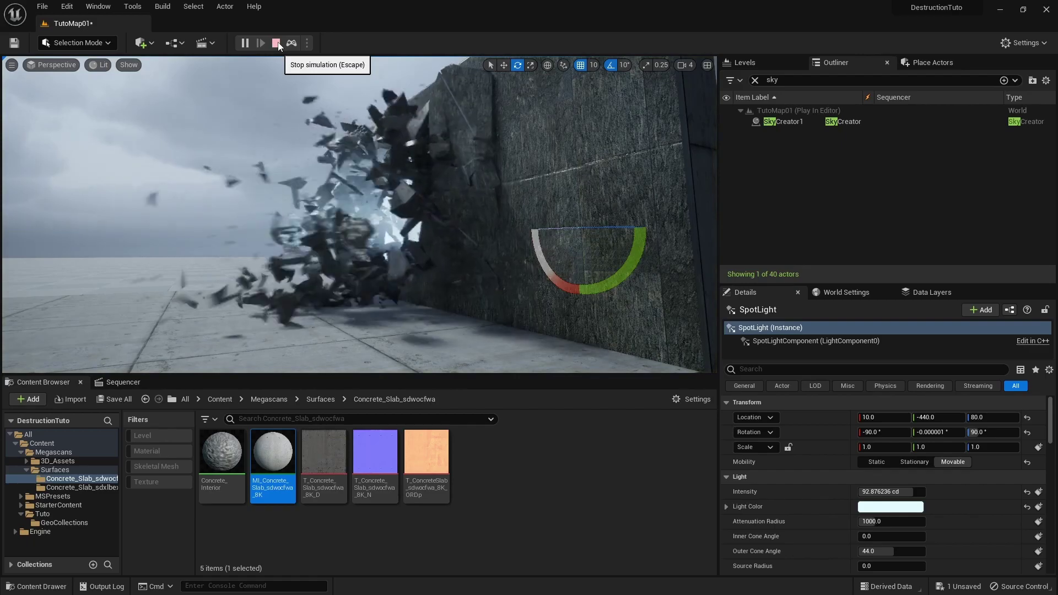
{"action": "right_click_drag", "start_coordinate": [359, 215], "coordinate": [438, 202]}
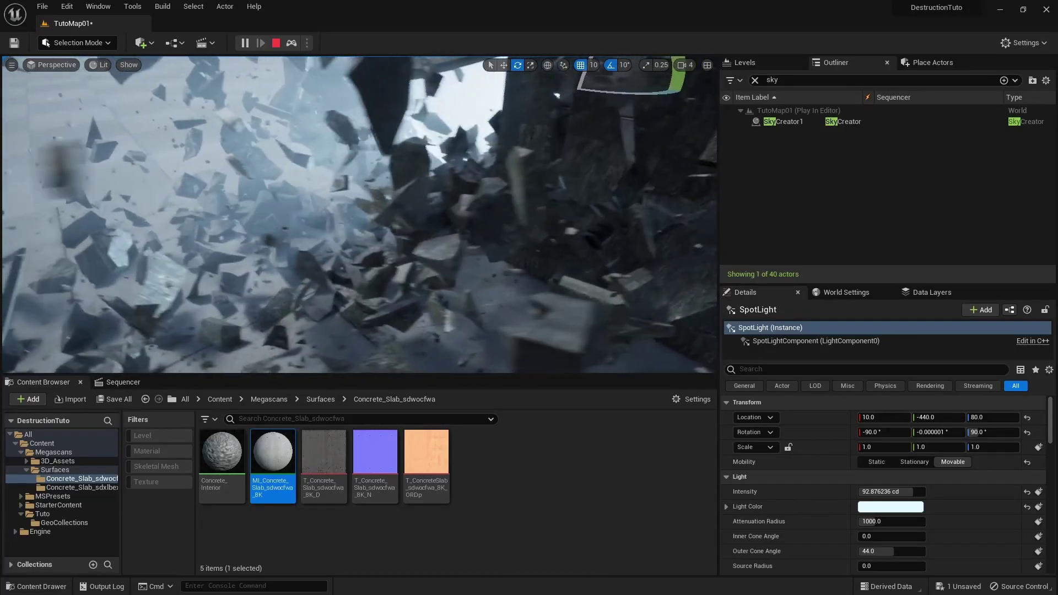